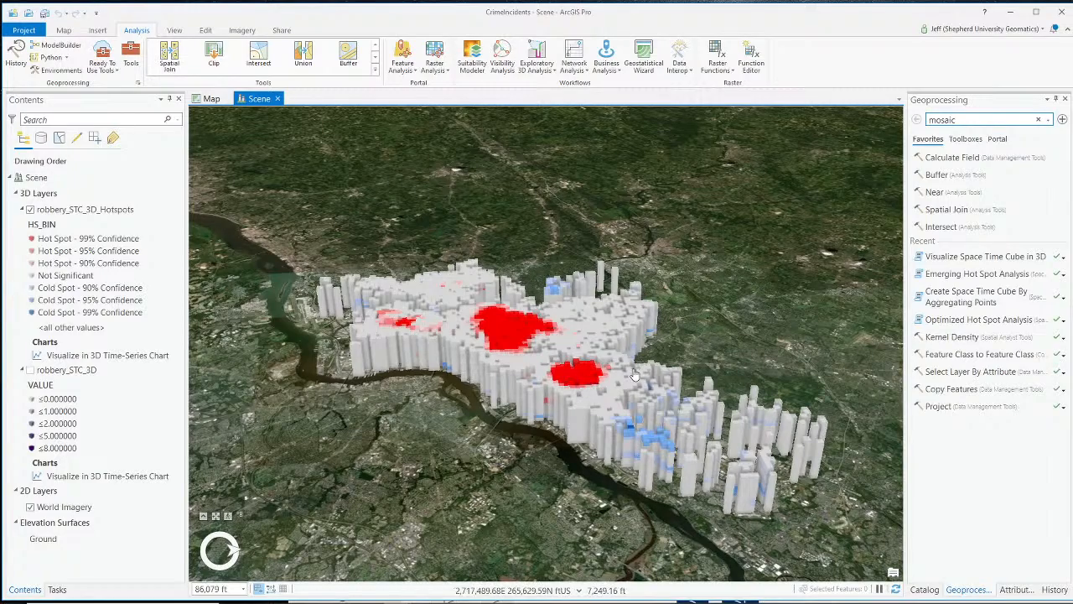
Examine the 3D robbery hot spot space time cube in the scene, from close up and from several sides.
scroll(528, 352, "up", 5)
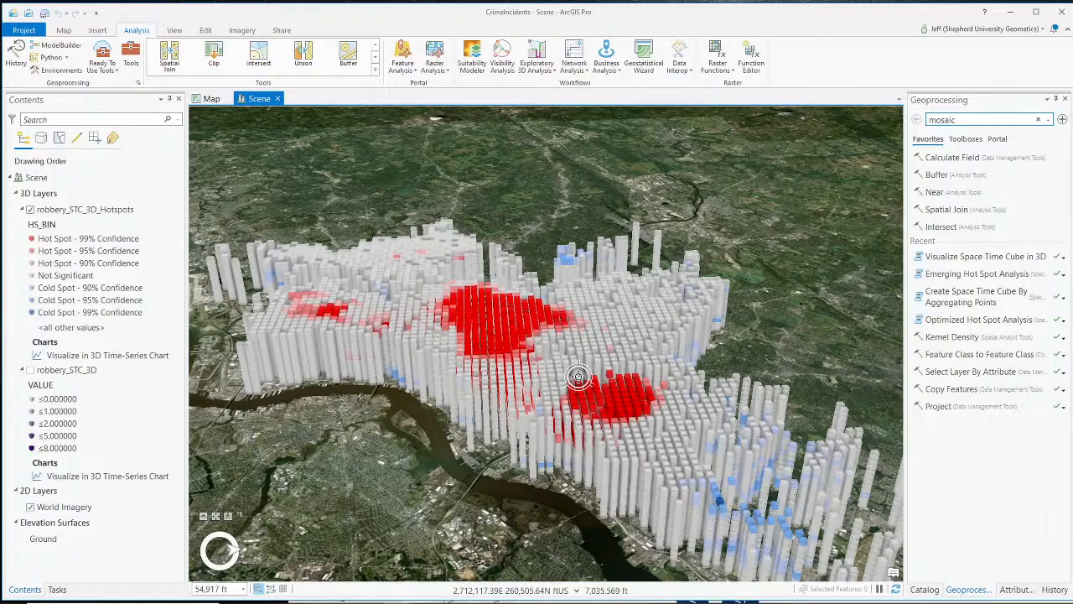
left_click_drag(578, 376, 607, 398)
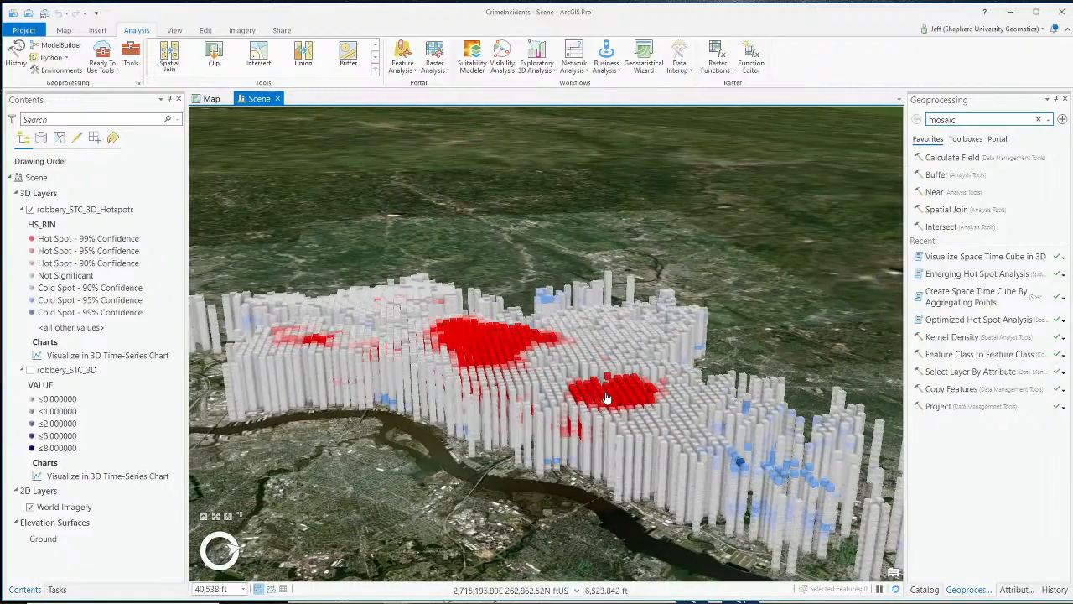
scroll(607, 397, "up", 5)
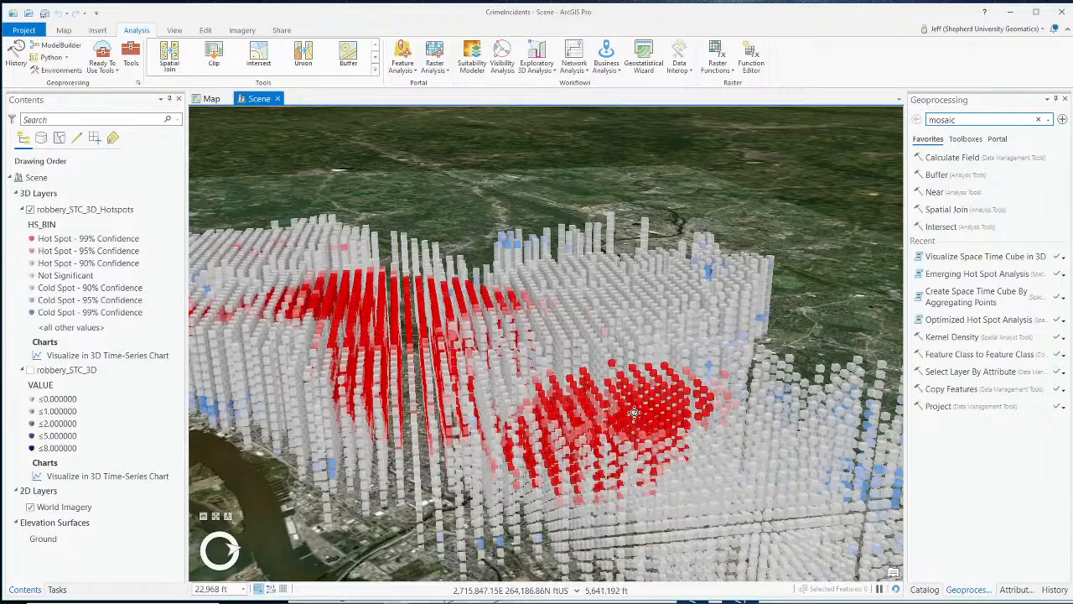
left_click_drag(635, 411, 617, 424)
scroll(615, 423, "down", 2)
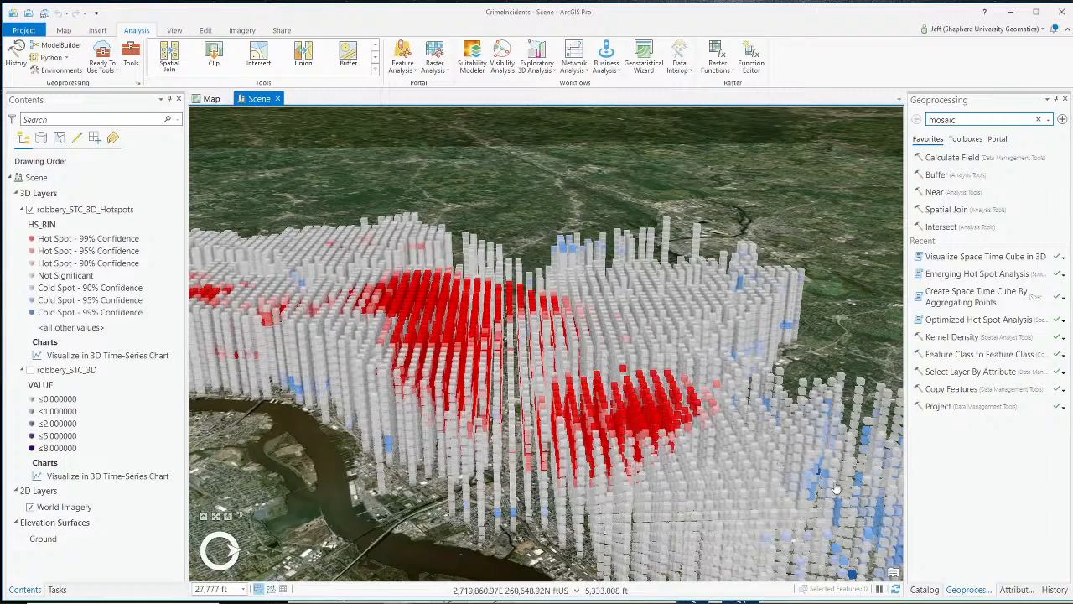
scroll(648, 417, "down", 3)
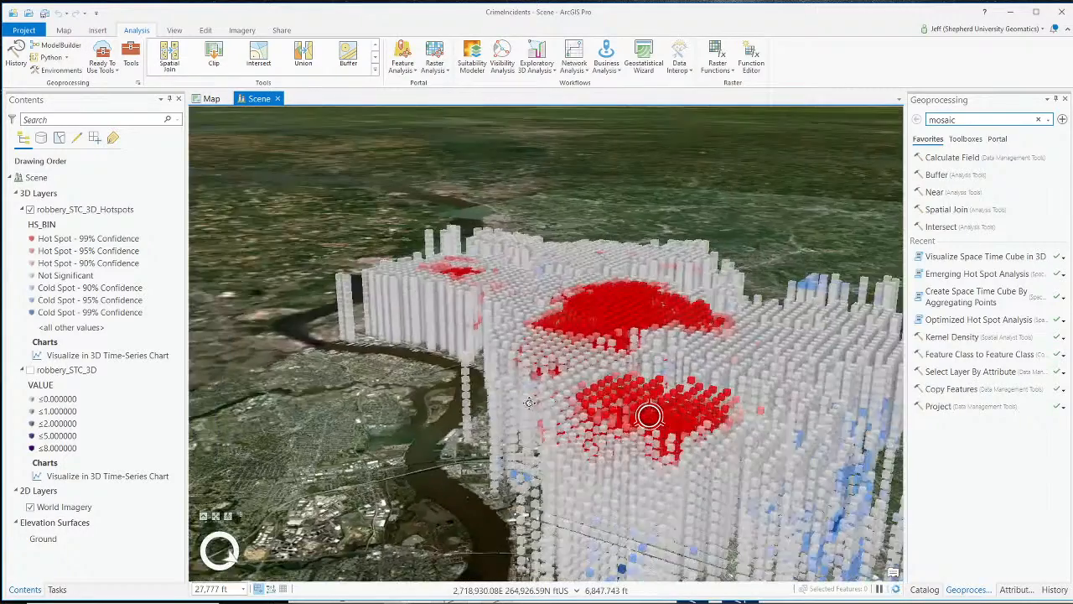
scroll(648, 416, "down", 5)
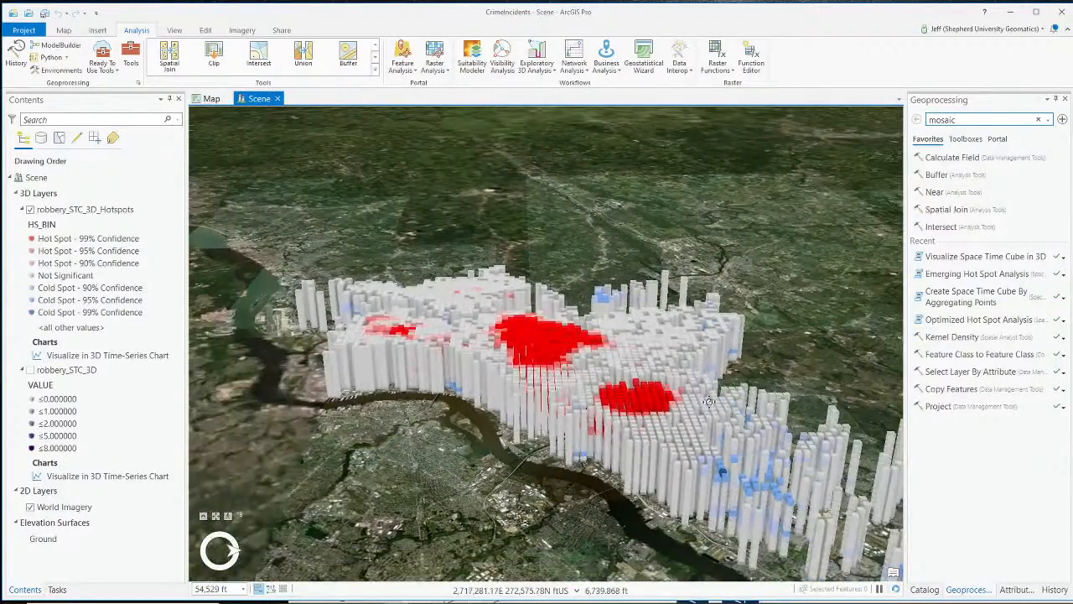
left_click_drag(709, 402, 781, 287)
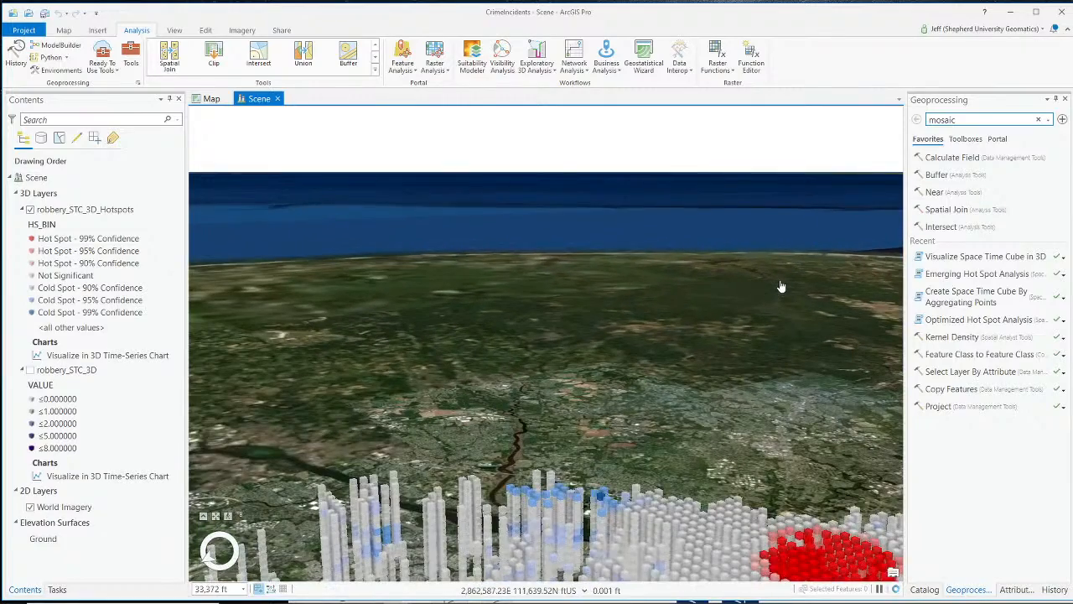
left_click_drag(800, 324, 528, 328)
scroll(577, 358, "up", 5)
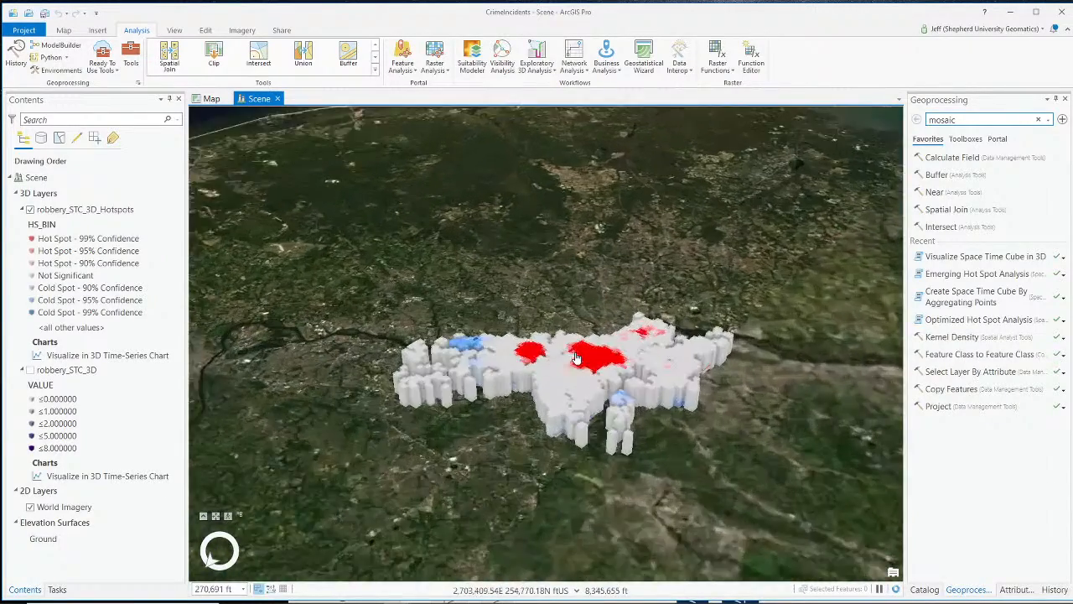
scroll(629, 377, "down", 1)
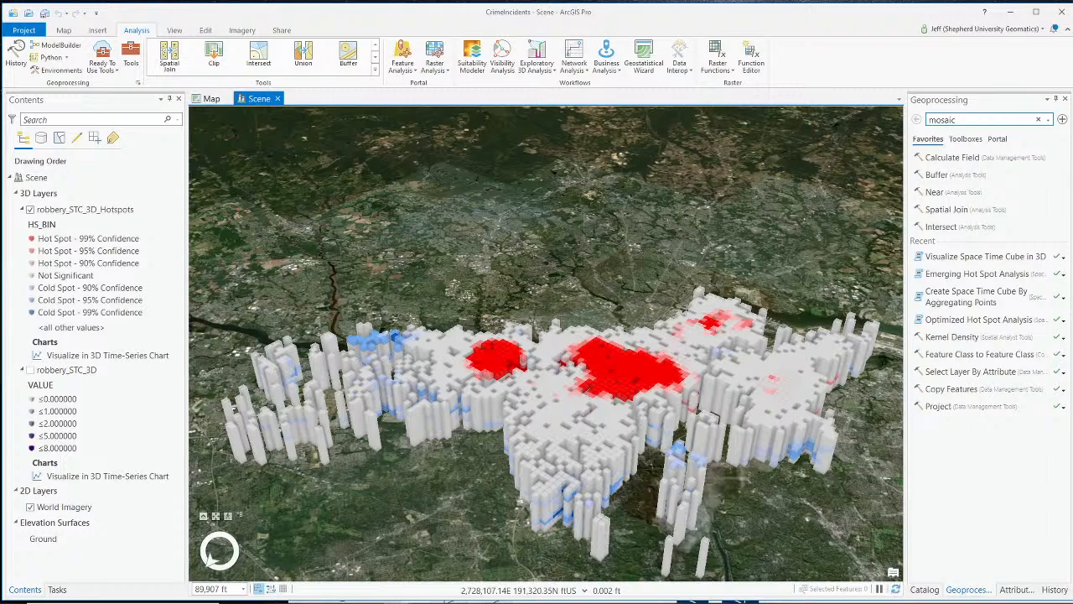
Switch to the 202030-ENVS-390:02 course site in the browser and open its list of assignments.
key("alt+Tab")
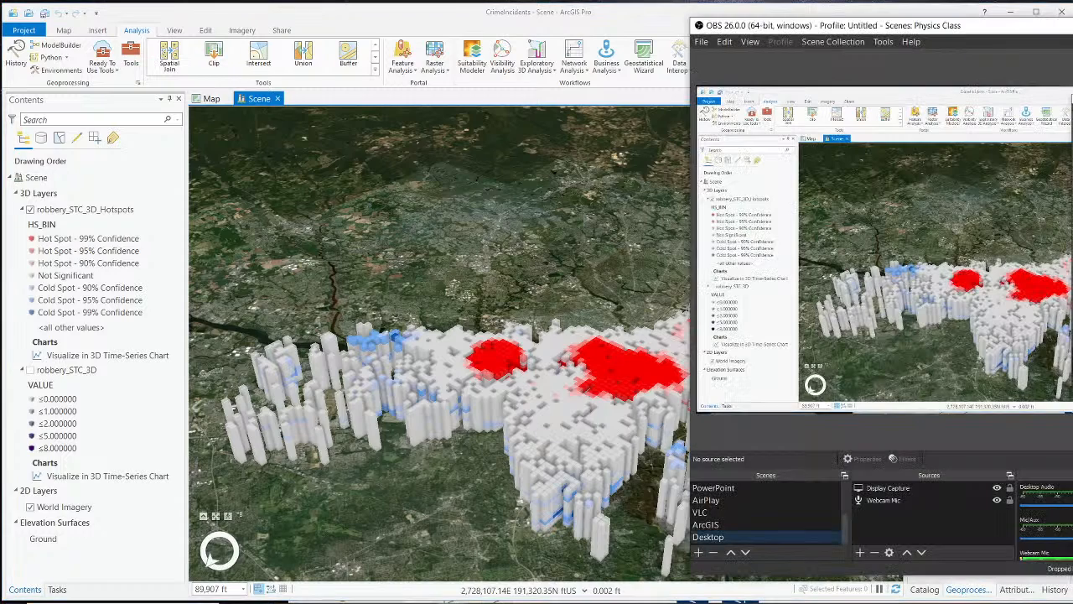
left_click(774, 514)
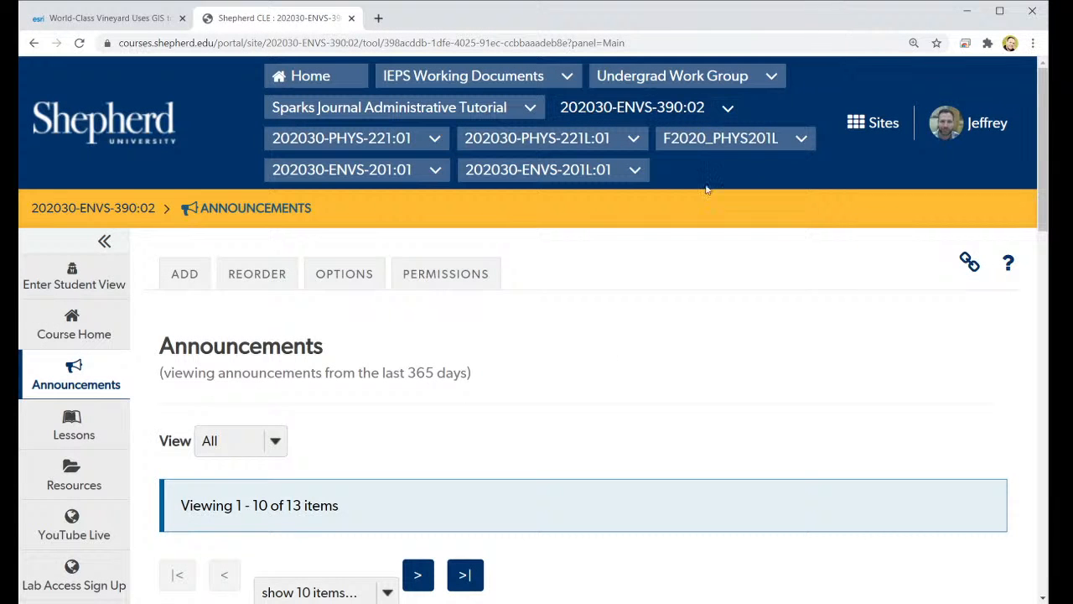
scroll(403, 240, "down", 2)
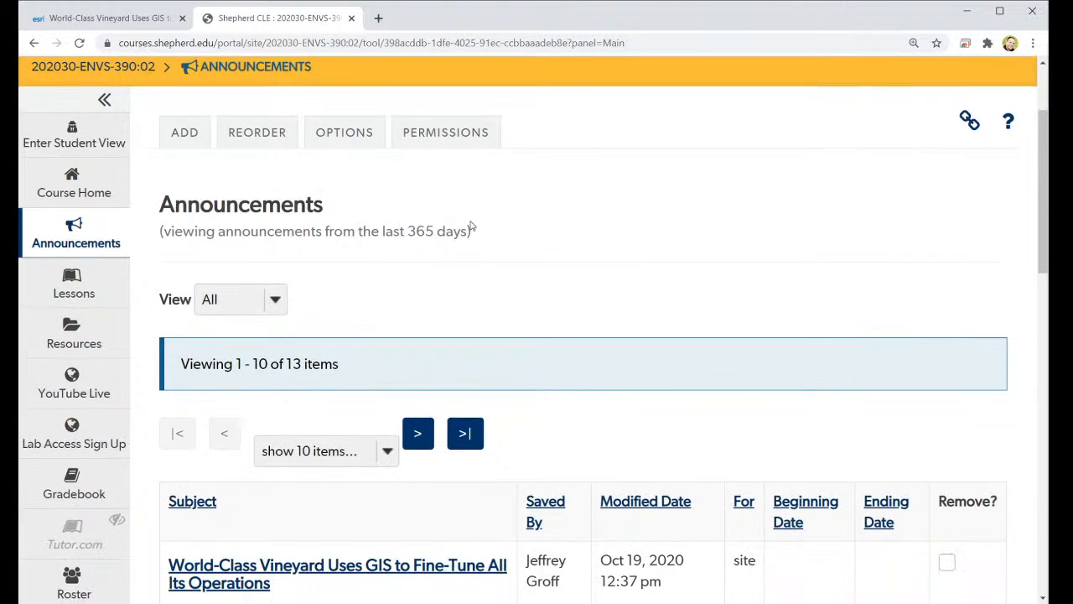
scroll(473, 225, "up", 2)
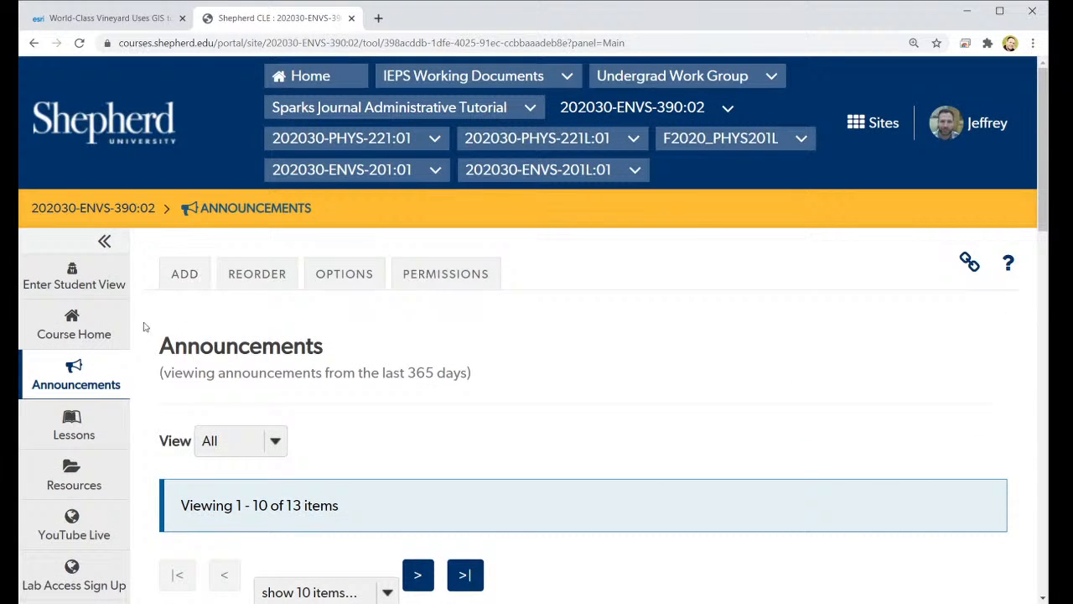
scroll(146, 345, "down", 2)
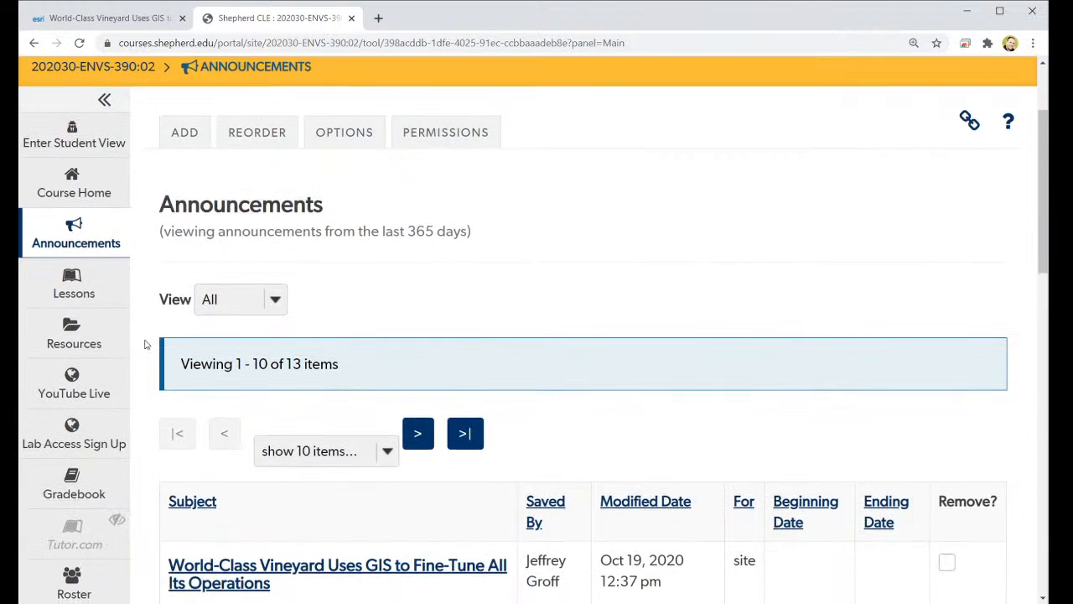
left_click(106, 293)
scroll(106, 293, "down", 4)
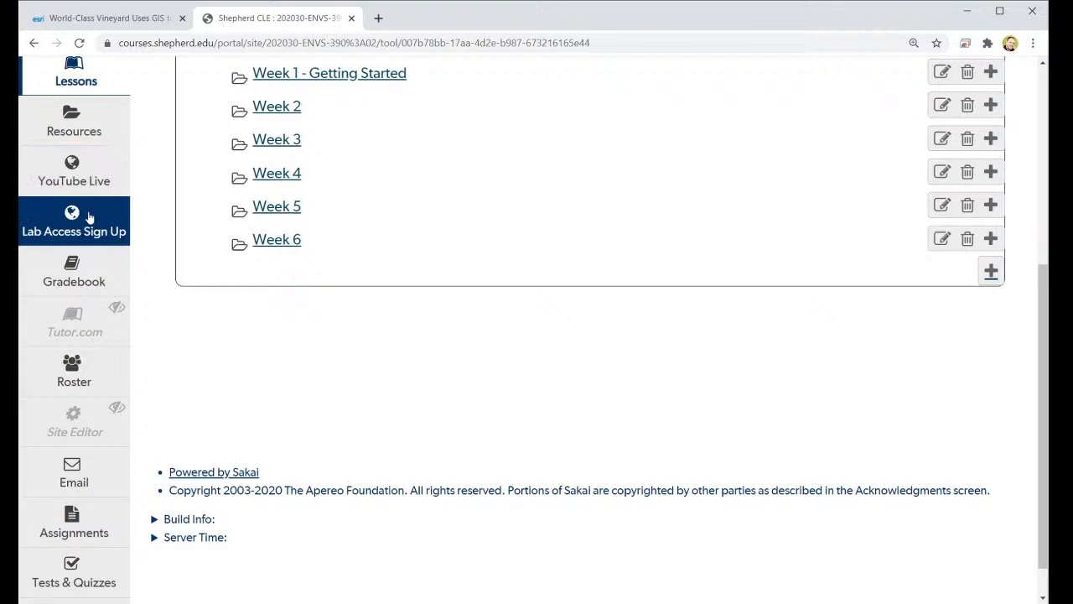
left_click(50, 543)
scroll(532, 431, "down", 5)
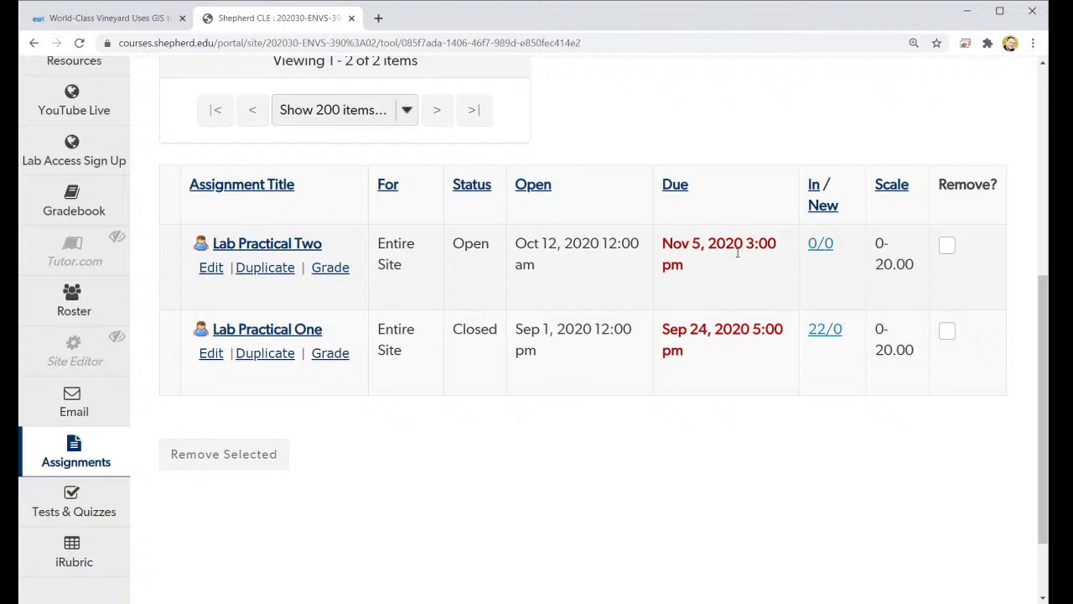
Open the Lab Practical Two assignment and read its settings and instructions.
left_click(290, 245)
scroll(574, 193, "down", 2)
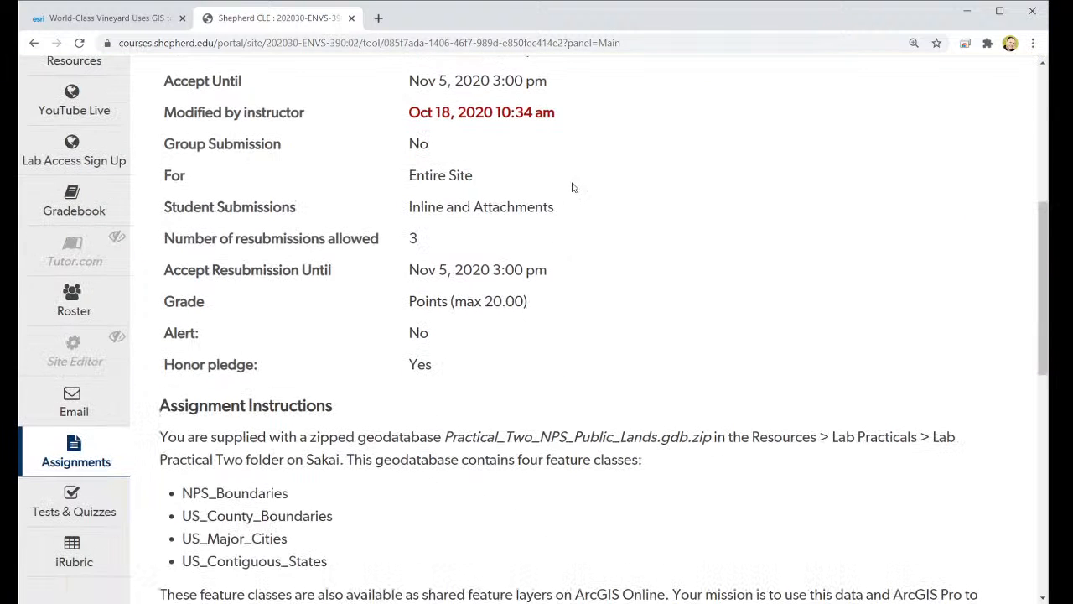
scroll(549, 206, "down", 3)
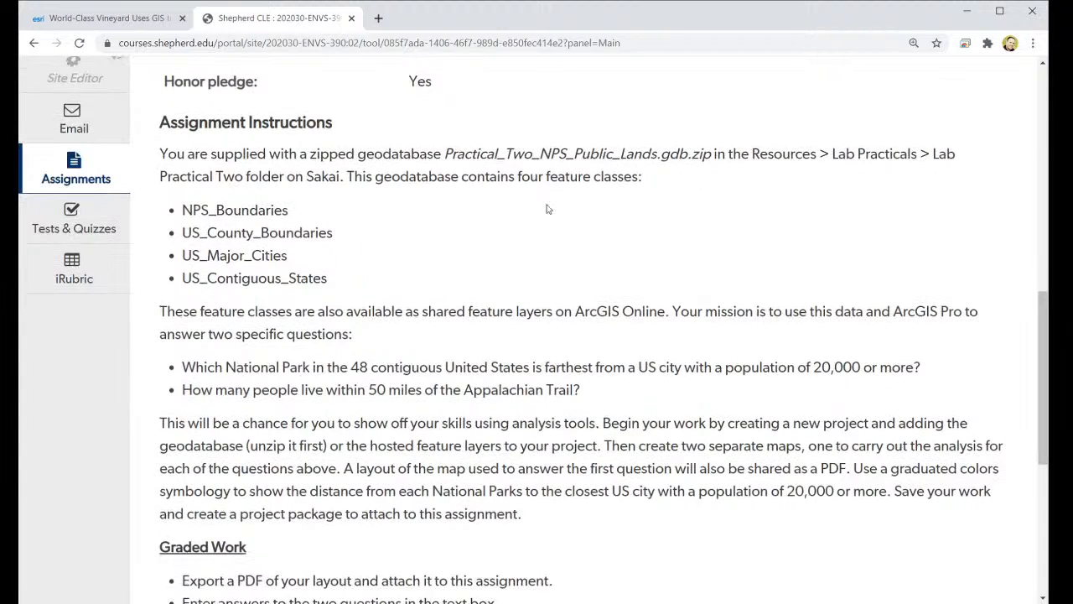
scroll(547, 208, "up", 3)
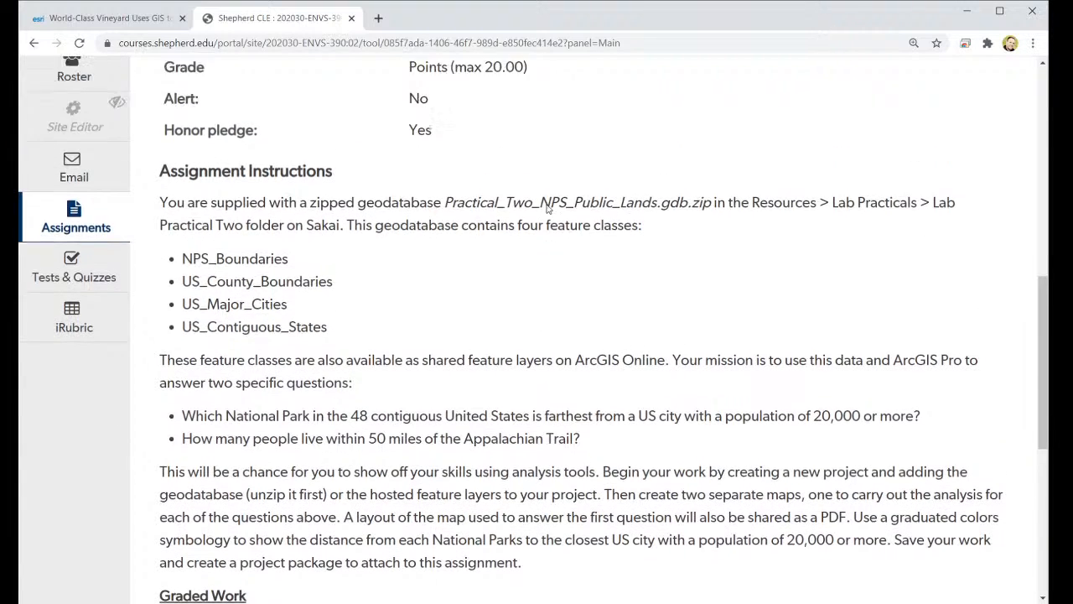
scroll(546, 206, "down", 1)
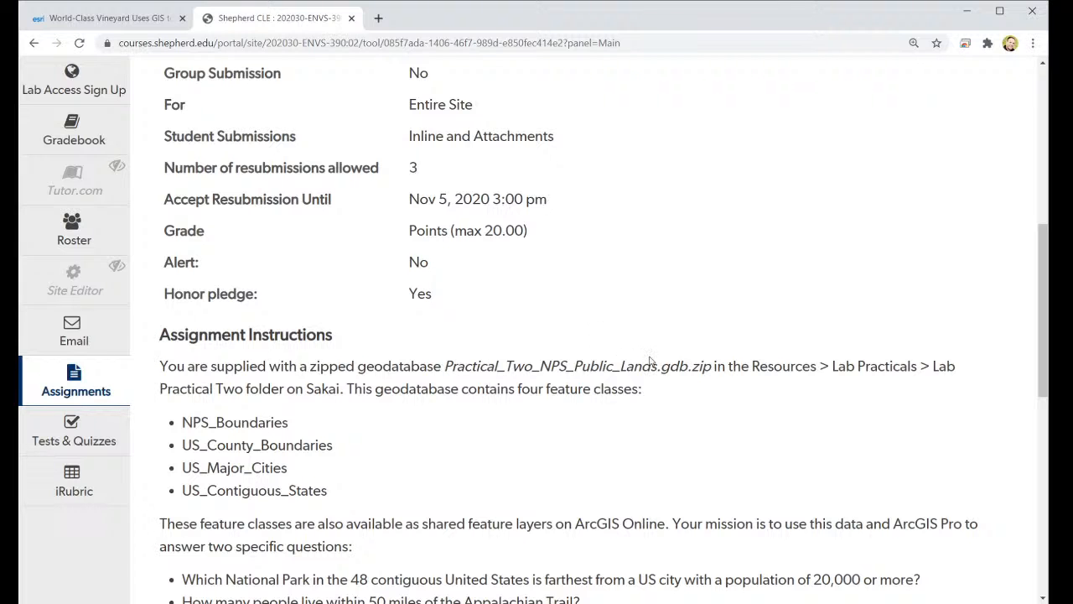
scroll(651, 361, "down", 5)
scroll(661, 357, "up", 2)
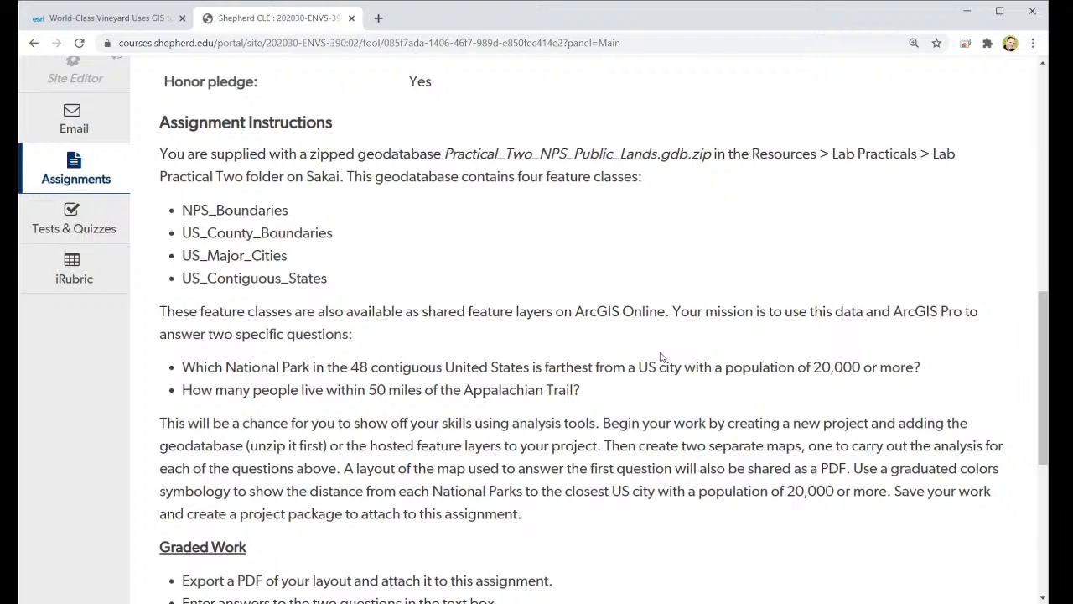
scroll(661, 358, "up", 1)
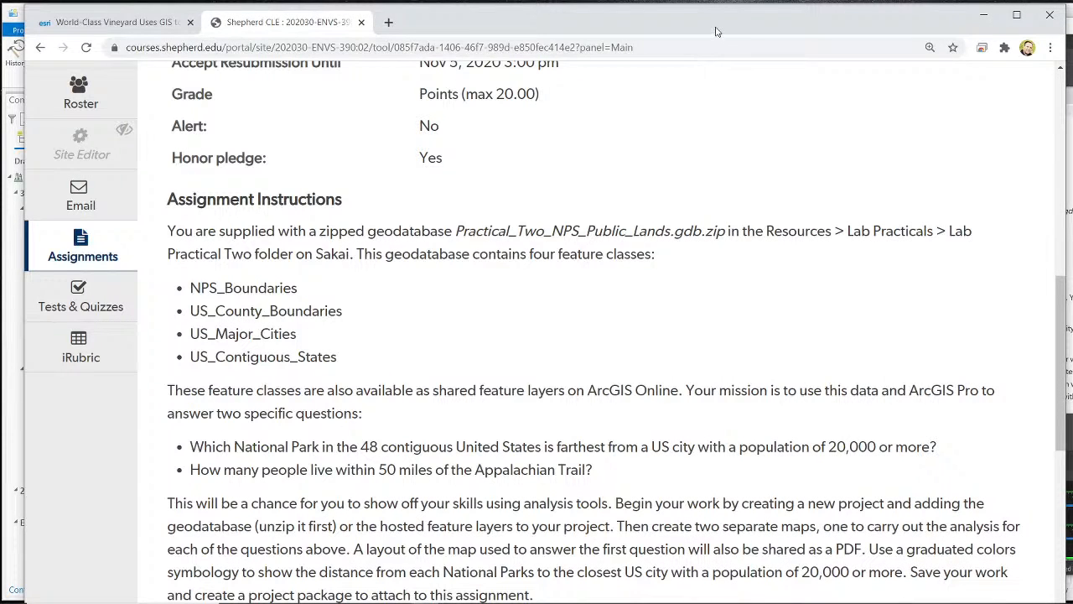
left_click(1063, 541)
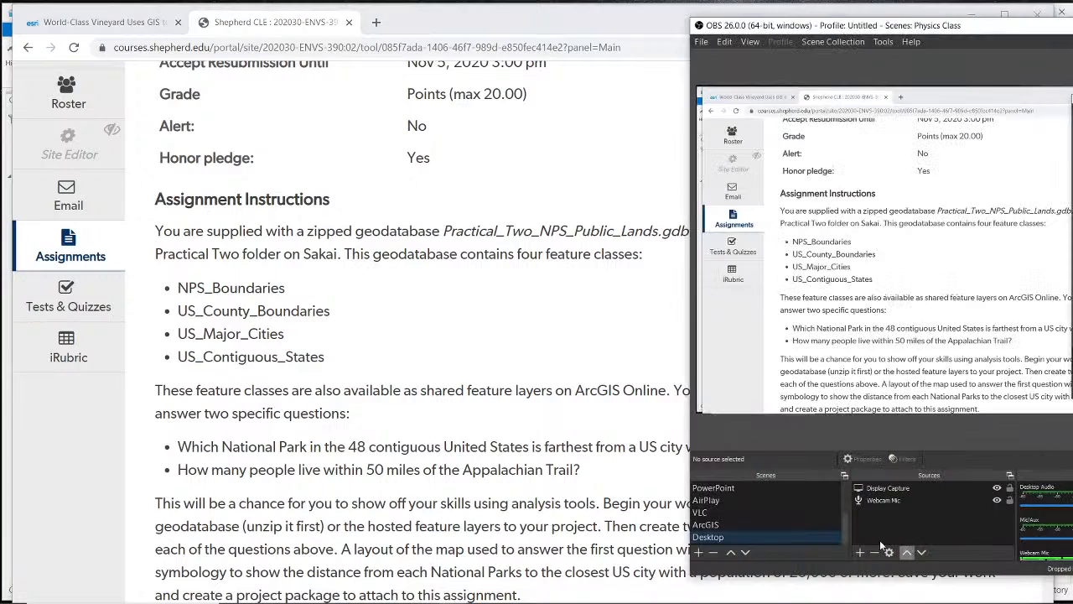
scroll(741, 512, "up", 3)
scroll(741, 511, "down", 3)
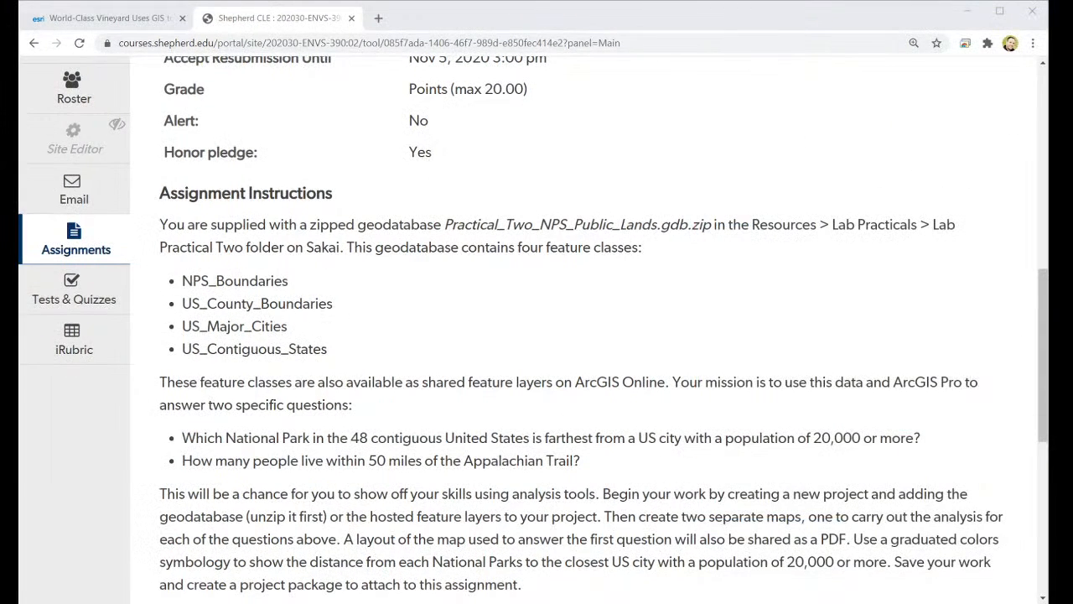
left_click(428, 329)
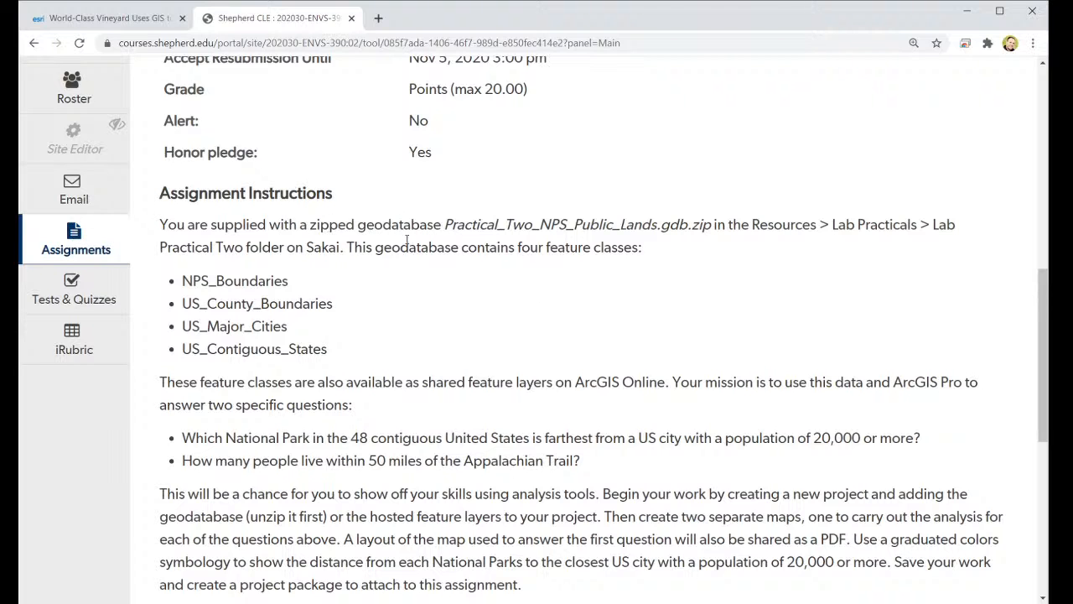
Open the Lab Practical Two folder under Lab Practicals in the course resources to locate the zipped geodatabase.
scroll(406, 241, "up", 7)
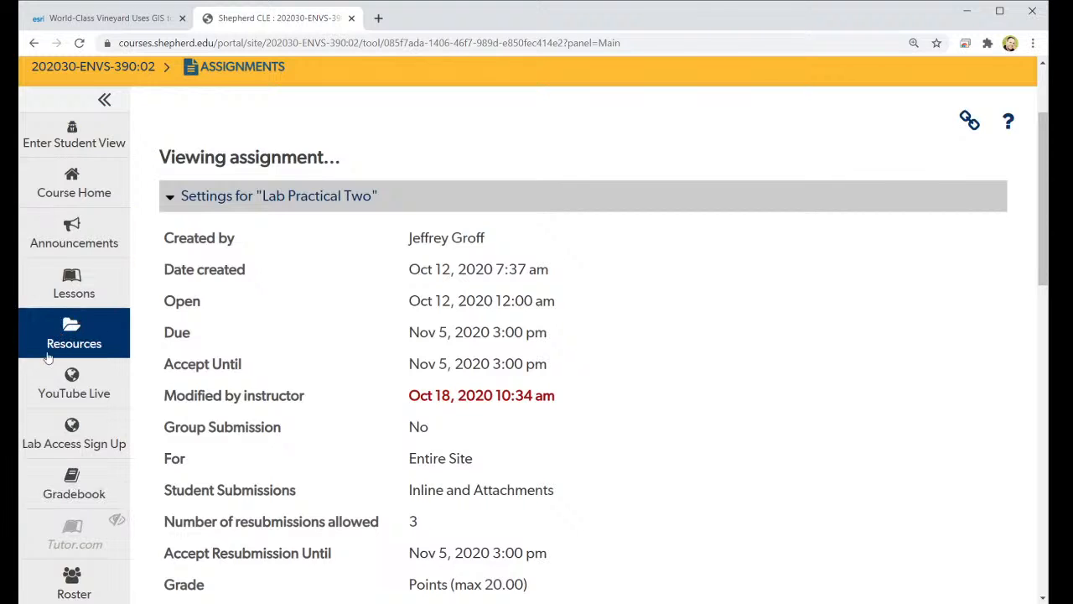
left_click(74, 335)
scroll(307, 460, "down", 1)
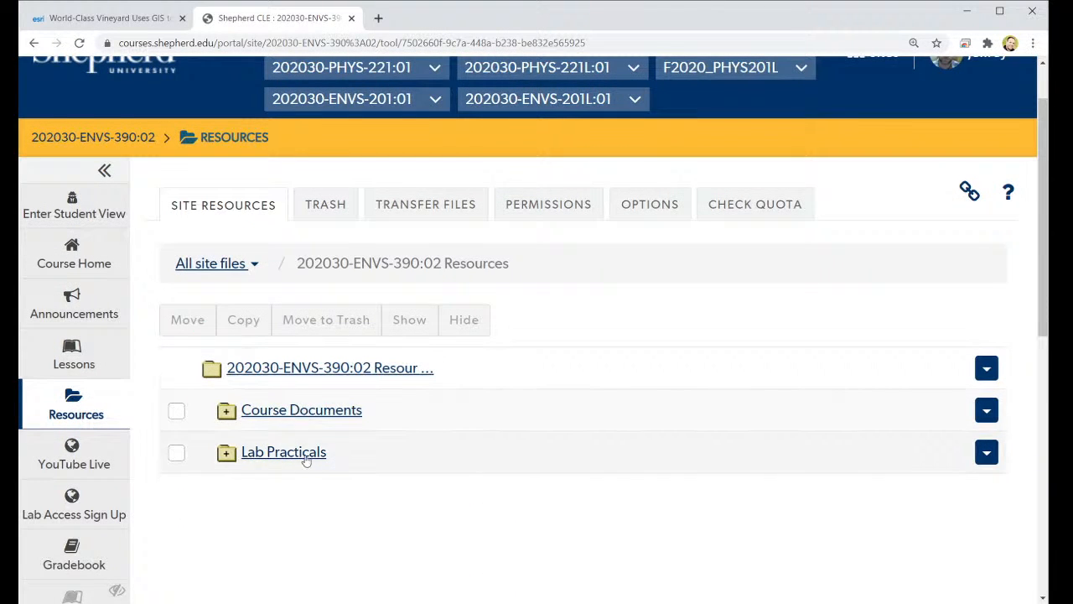
left_click(307, 457)
scroll(309, 436, "down", 3)
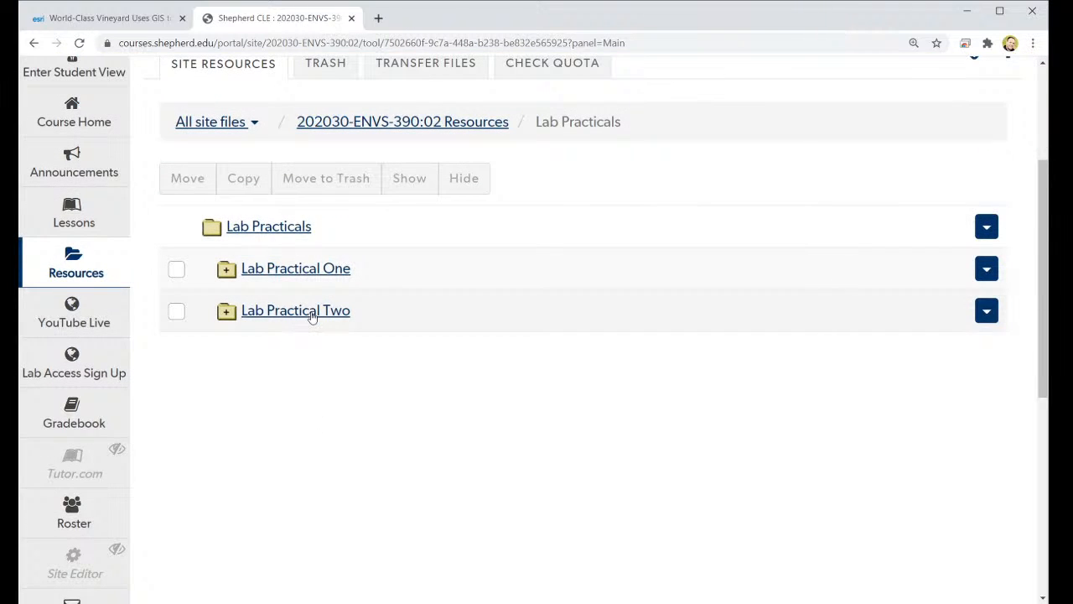
left_click(312, 312)
scroll(312, 314, "down", 2)
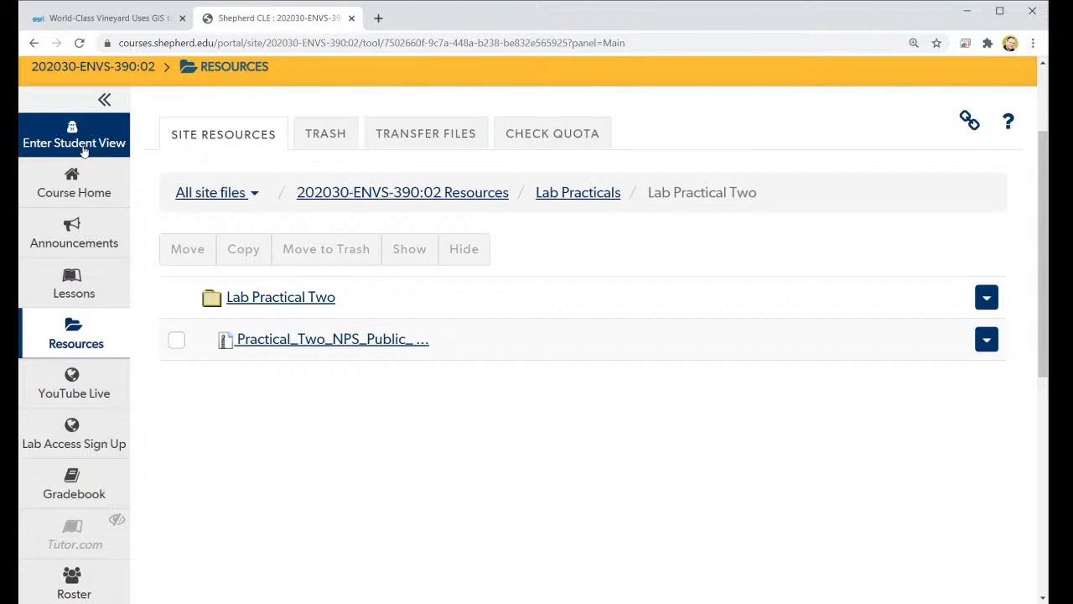
Return to the Lab Practical Two assignment instructions and review the supplied feature classes, highlighting NPS_Boundaries.
scroll(84, 149, "up", 2)
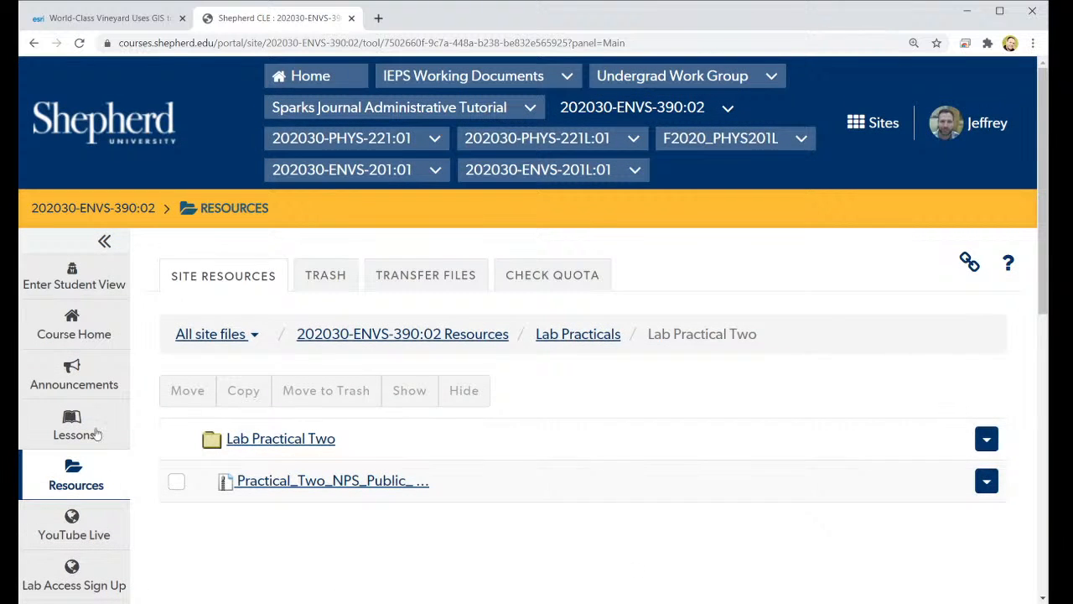
left_click(597, 334)
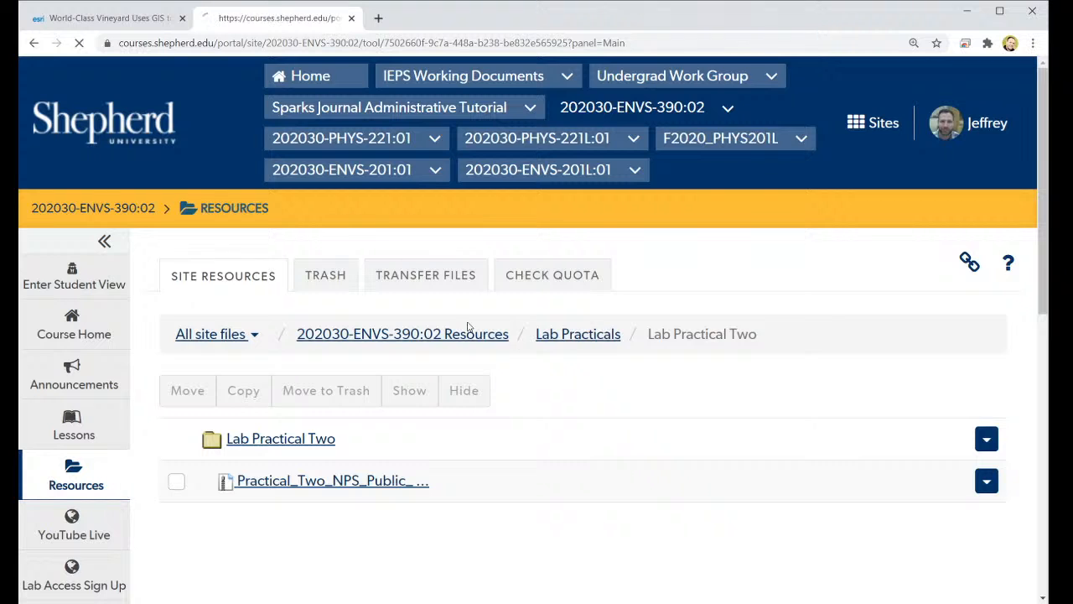
scroll(63, 335, "down", 6)
left_click(87, 313)
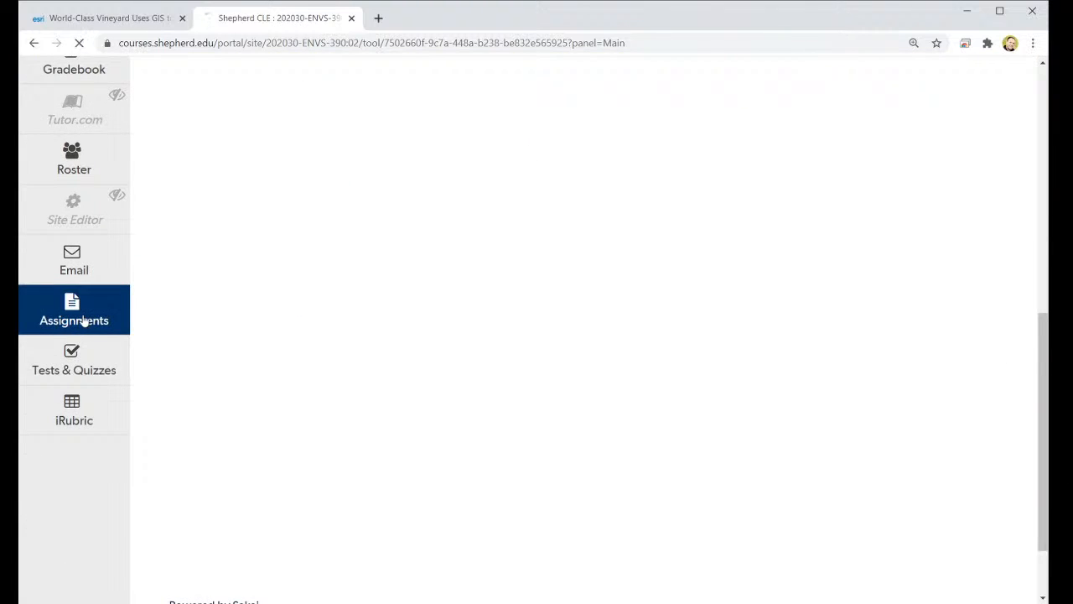
scroll(329, 369, "down", 10)
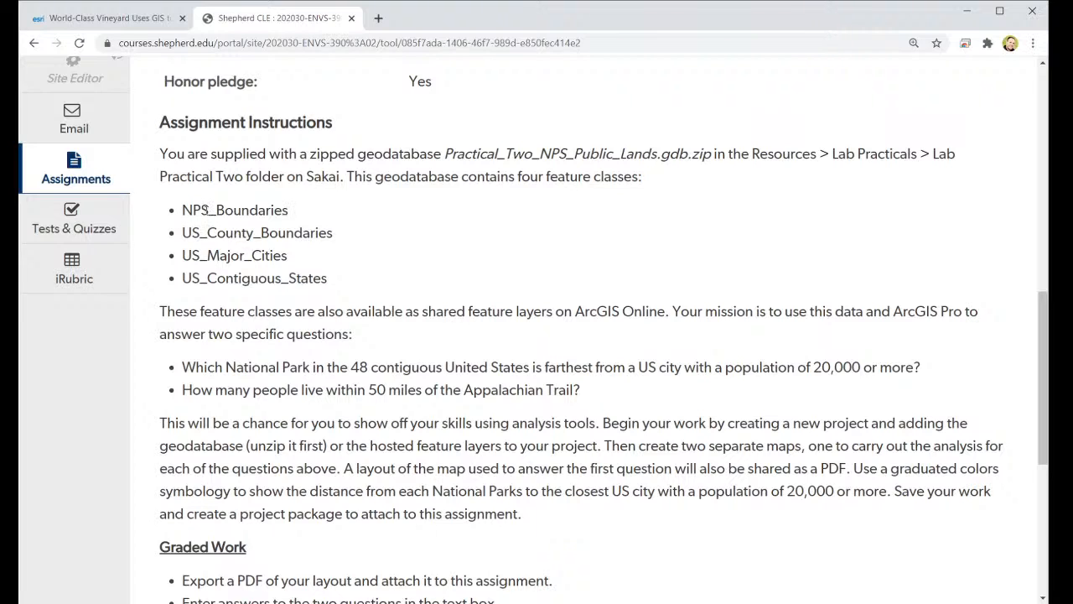
left_click_drag(190, 211, 353, 213)
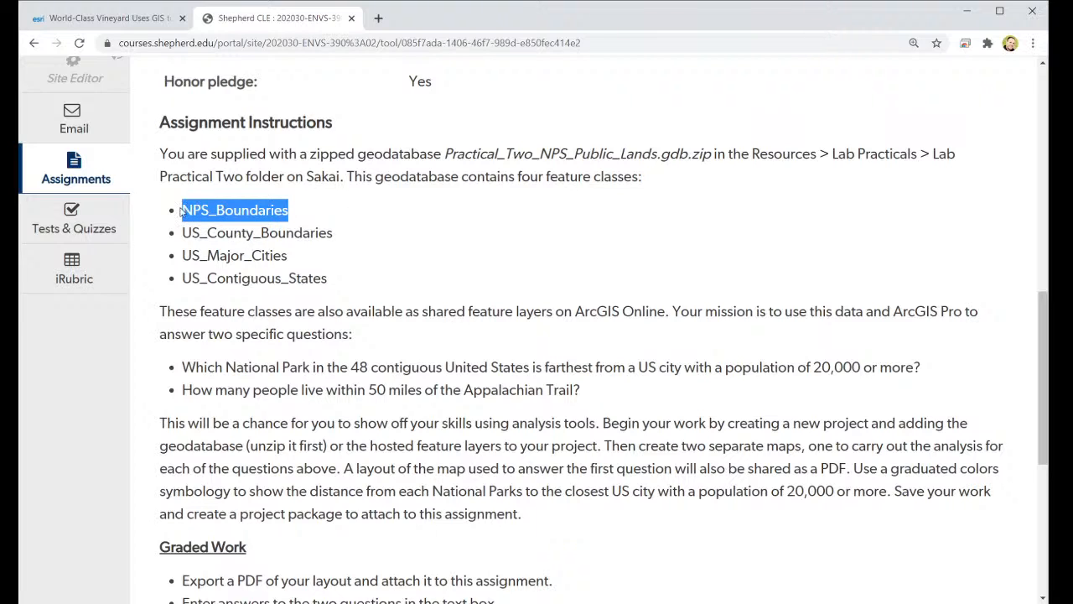
left_click(376, 269)
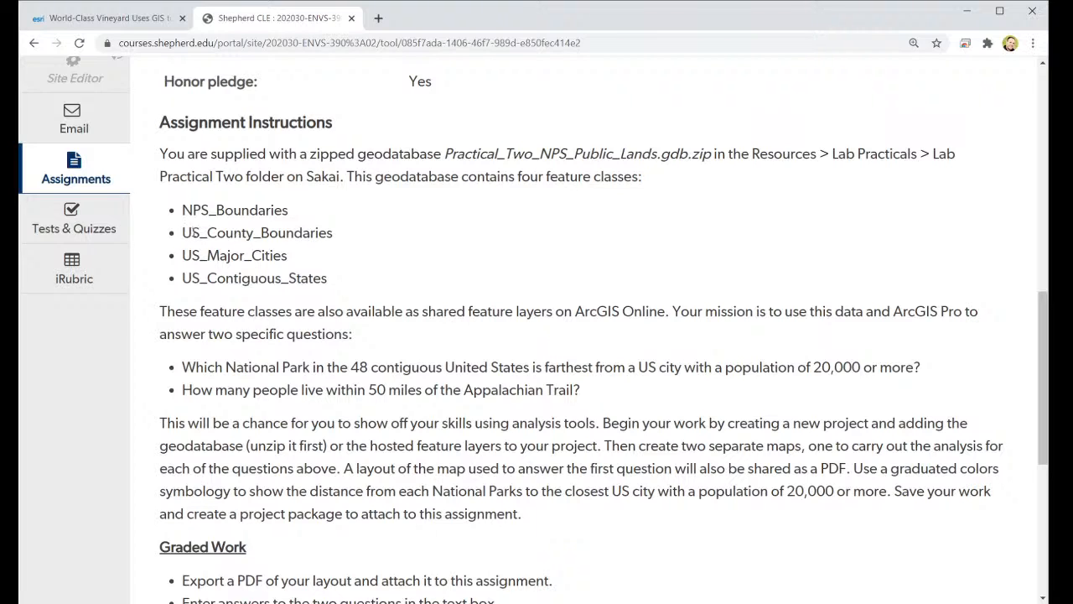
Review the supplied feature classes in the instructions, highlighting NPS_Boundaries, US_County_Boundaries, US_Major_Cities and US_Contiguous_States in turn.
left_click_drag(184, 232, 349, 243)
left_click(184, 211)
left_click_drag(184, 212, 314, 215)
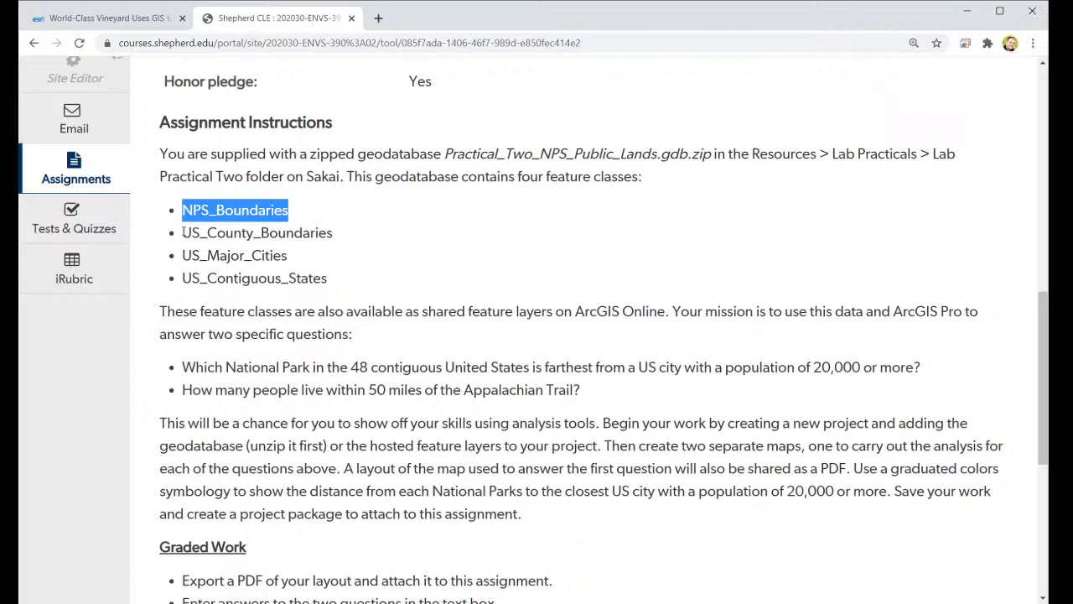
left_click_drag(183, 233, 414, 237)
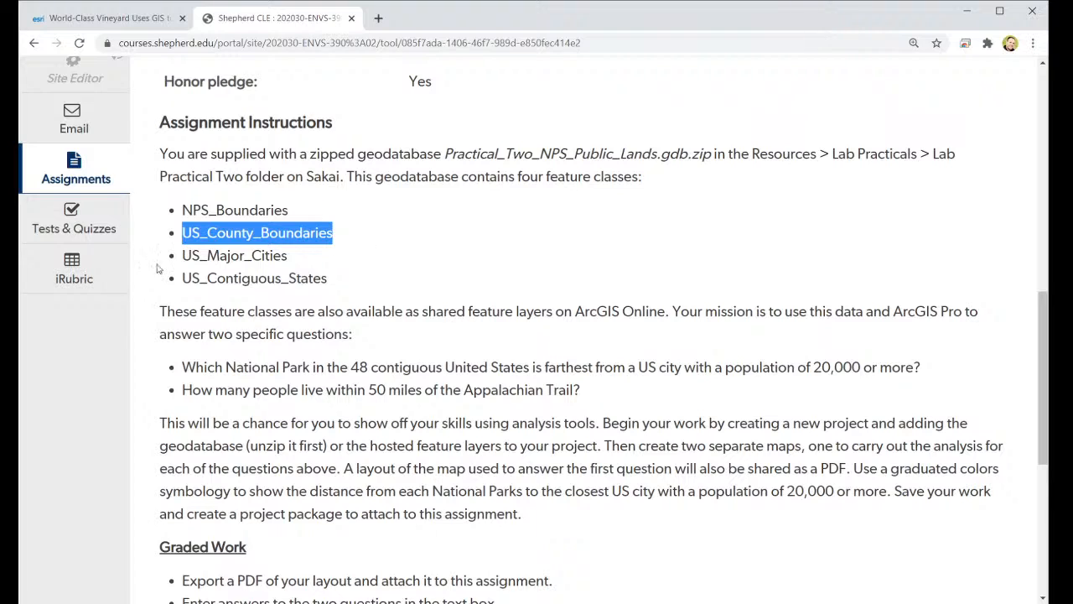
left_click_drag(183, 253, 296, 265)
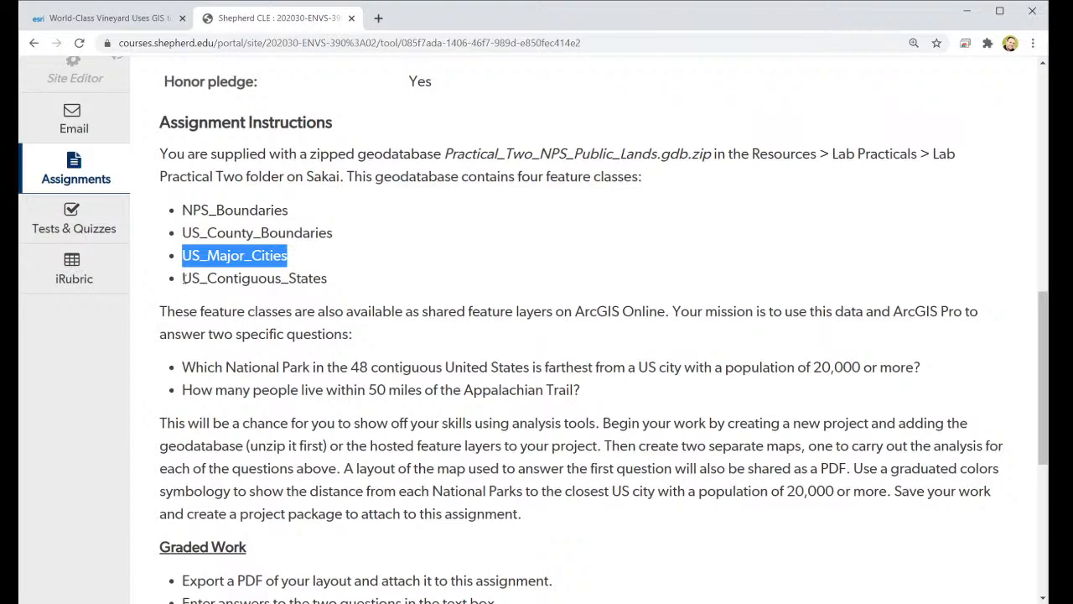
left_click_drag(181, 278, 393, 291)
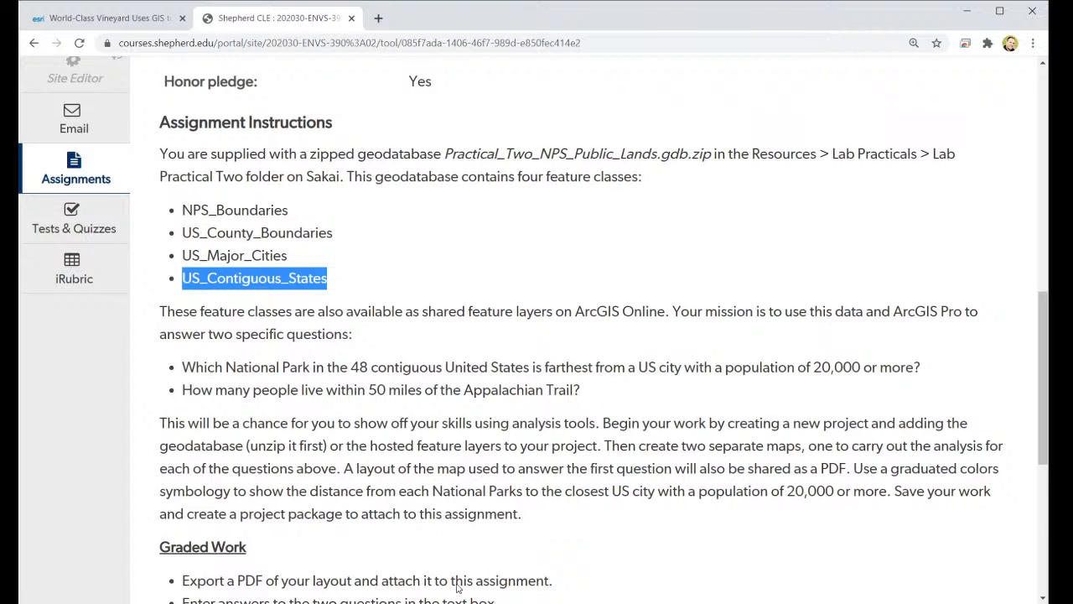
Switch to the Practical Two - Public Lands project in ArcGIS Pro.
left_click(409, 584)
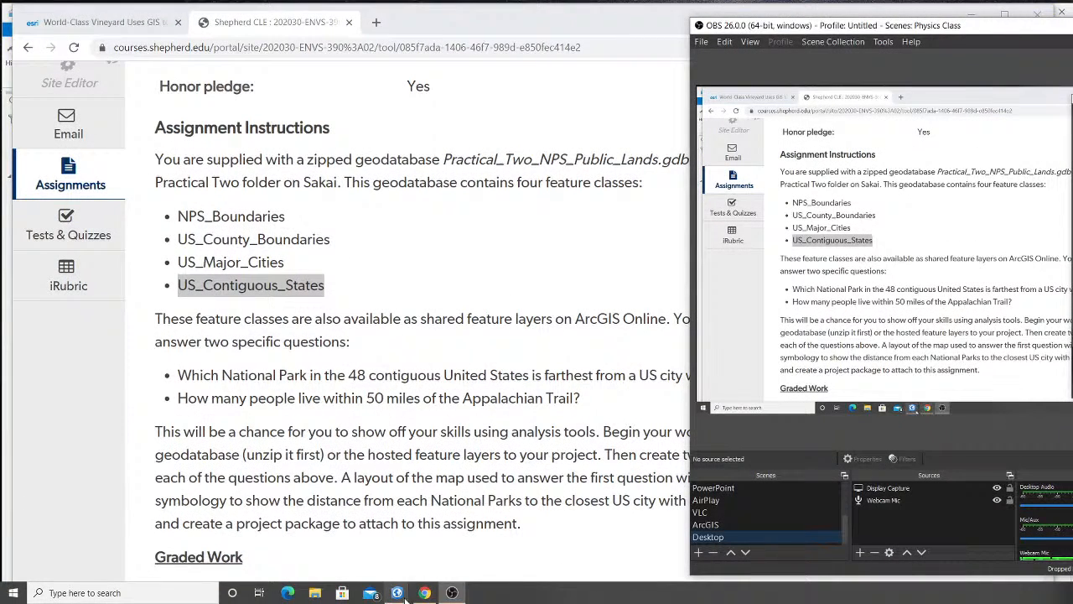
mouse_move(403, 596)
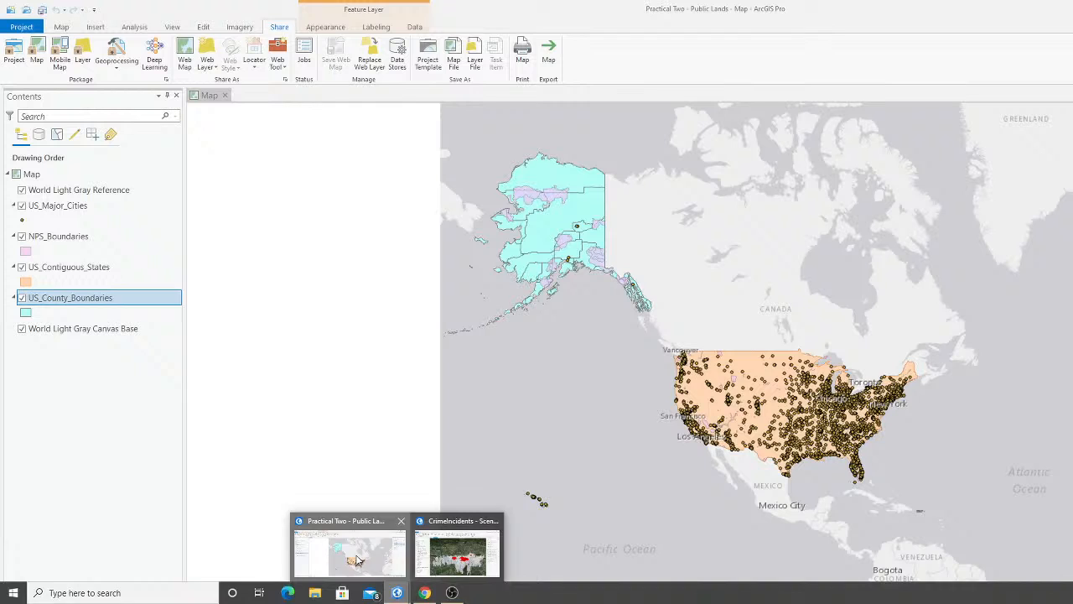
left_click(342, 554)
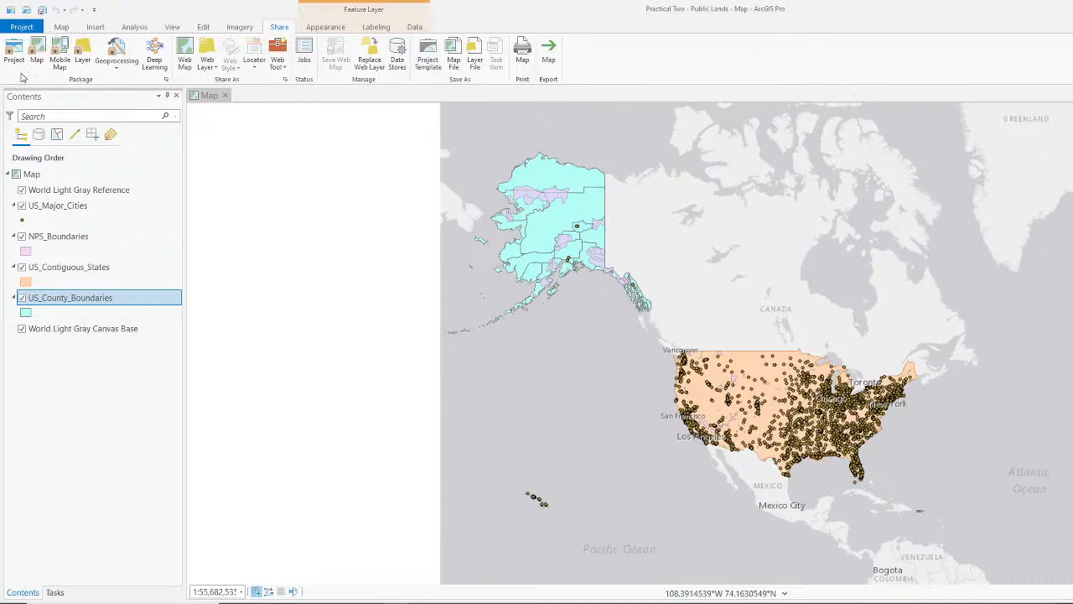
Start adding data to the map and browse the portal's My Organization content.
left_click(209, 71)
left_click(82, 48)
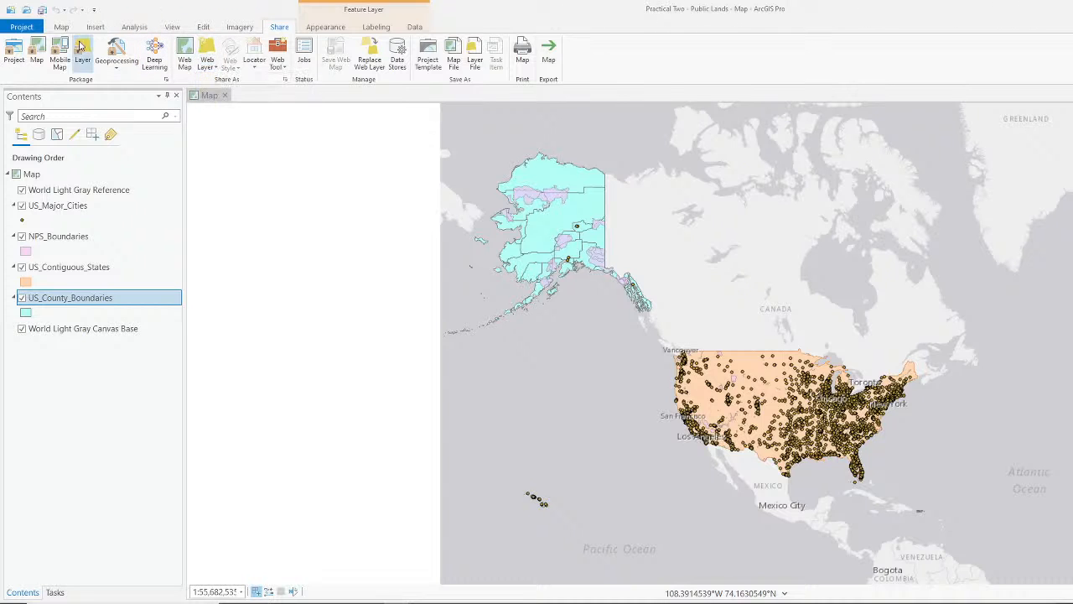
left_click(62, 26)
left_click(227, 62)
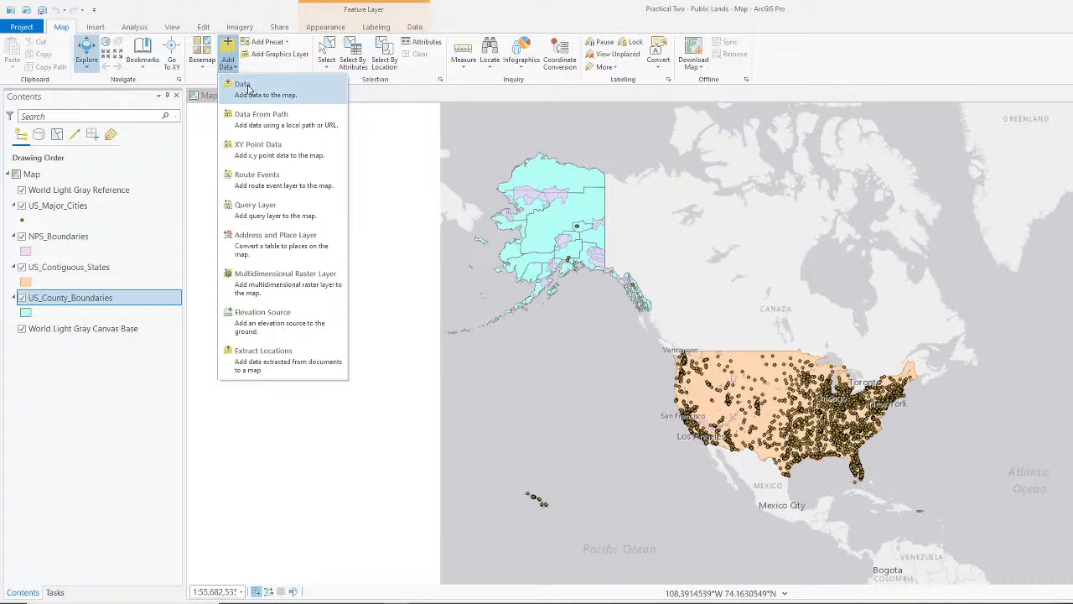
left_click(247, 87)
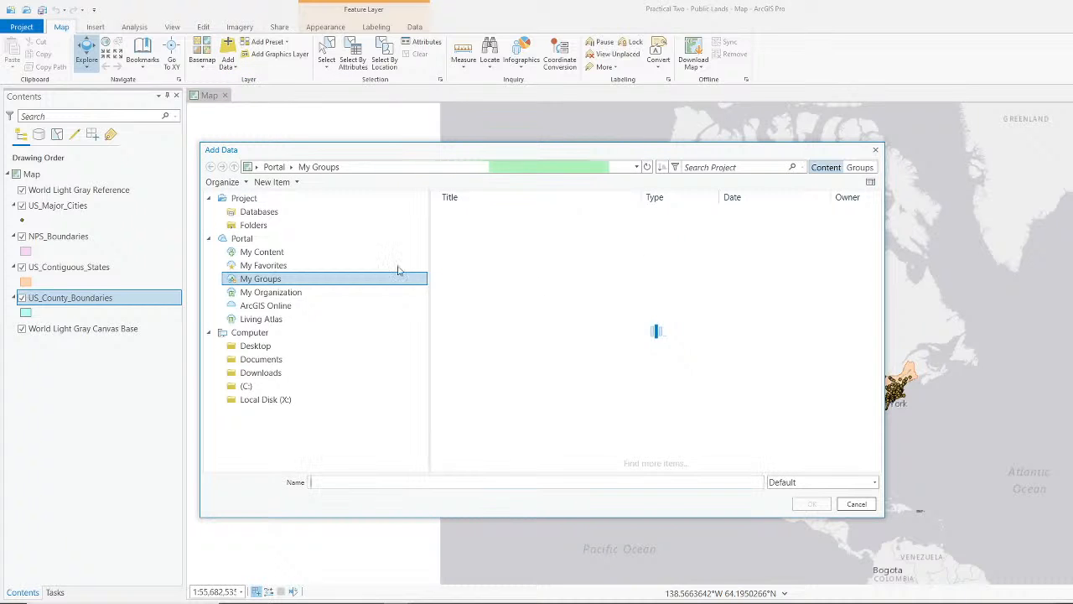
left_click(297, 294)
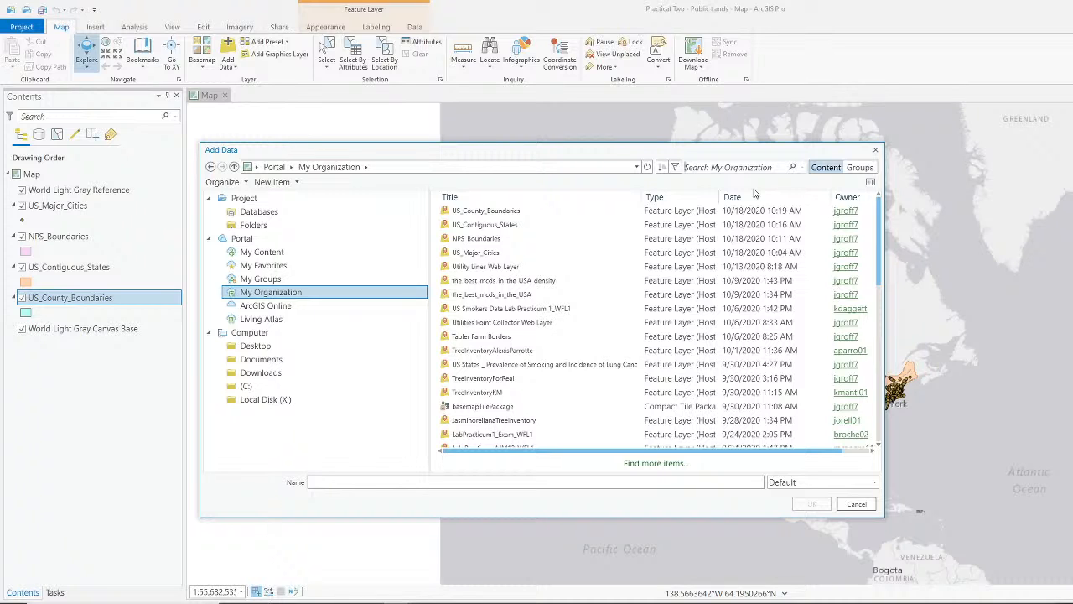
Search the organization's content for "practical", then return to the full My Organization list.
type("p")
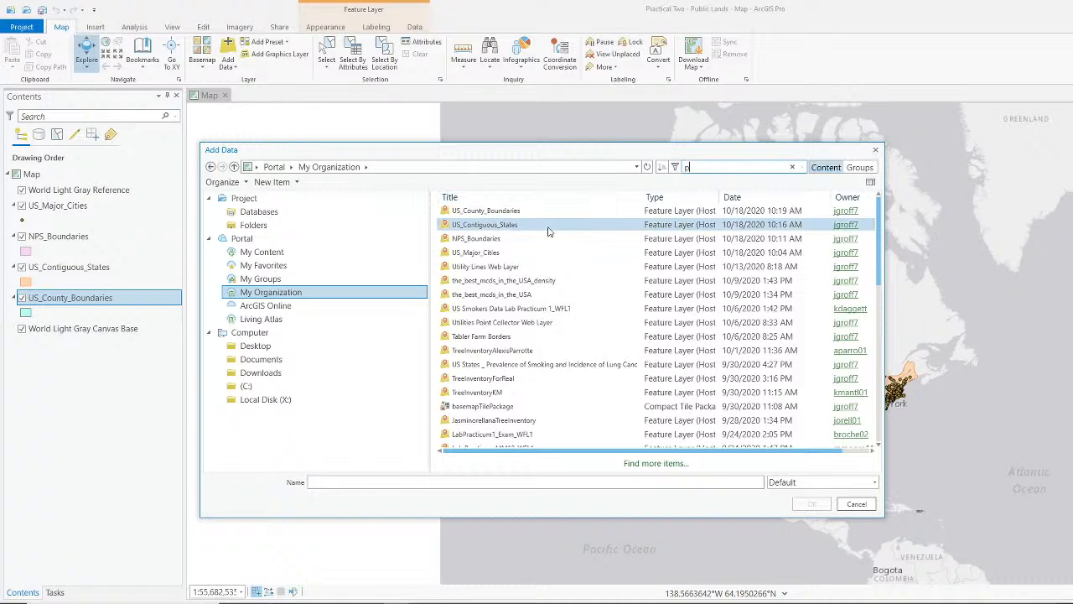
type("ractical")
key("Return")
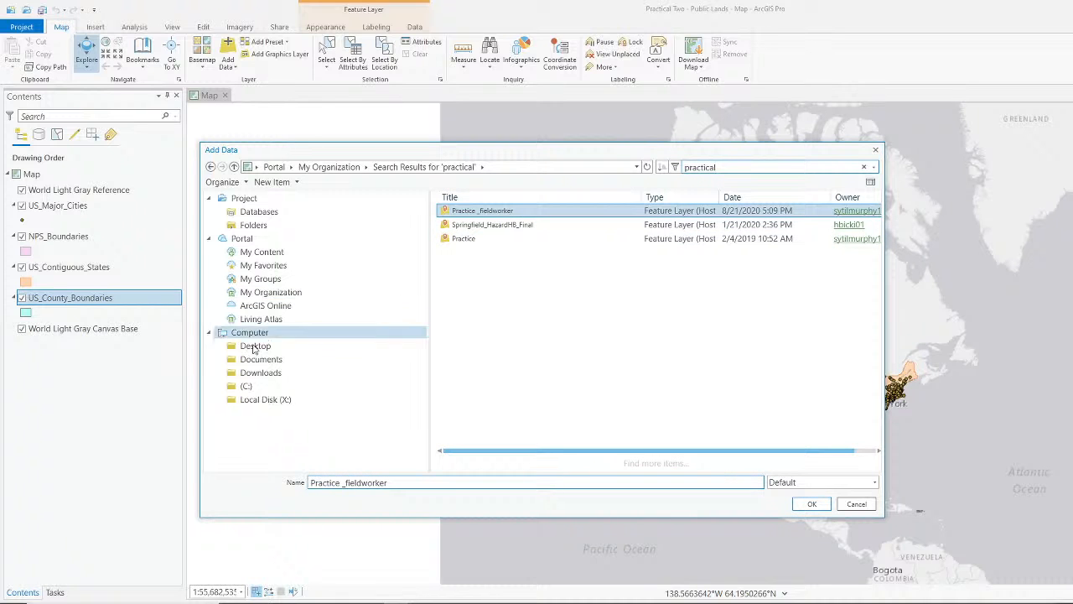
left_click(267, 294)
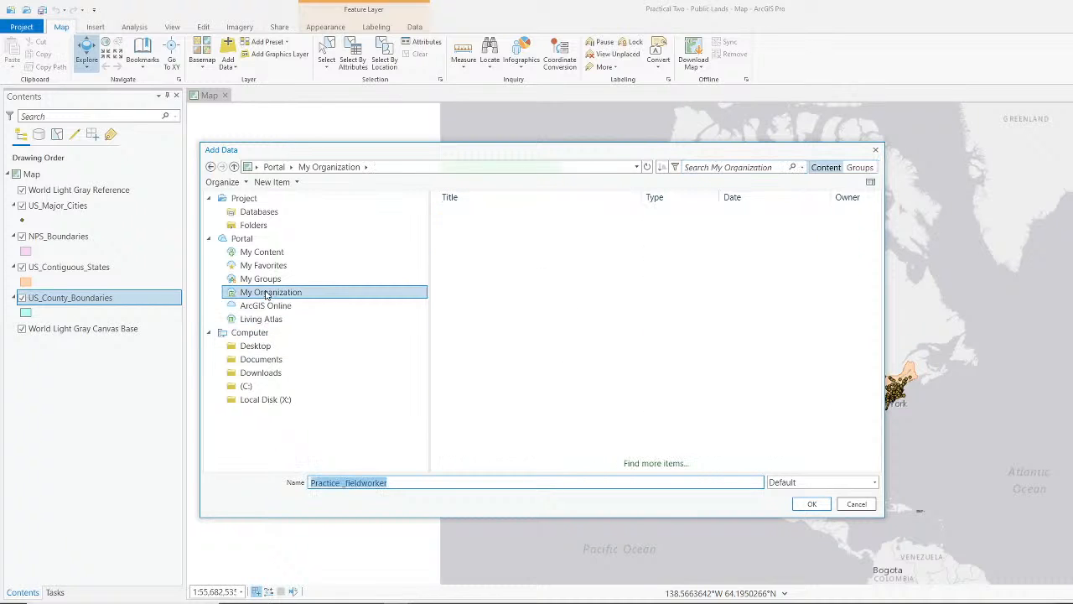
Search My Organization for "US_Major Cities" and close the data browser without adding anything.
left_click(763, 166)
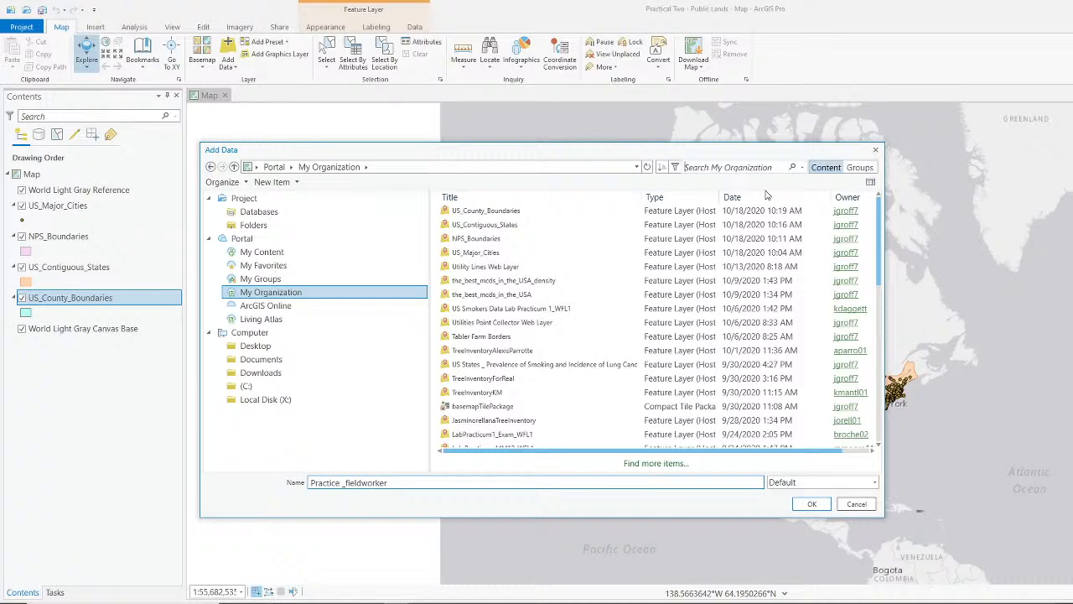
type("US")
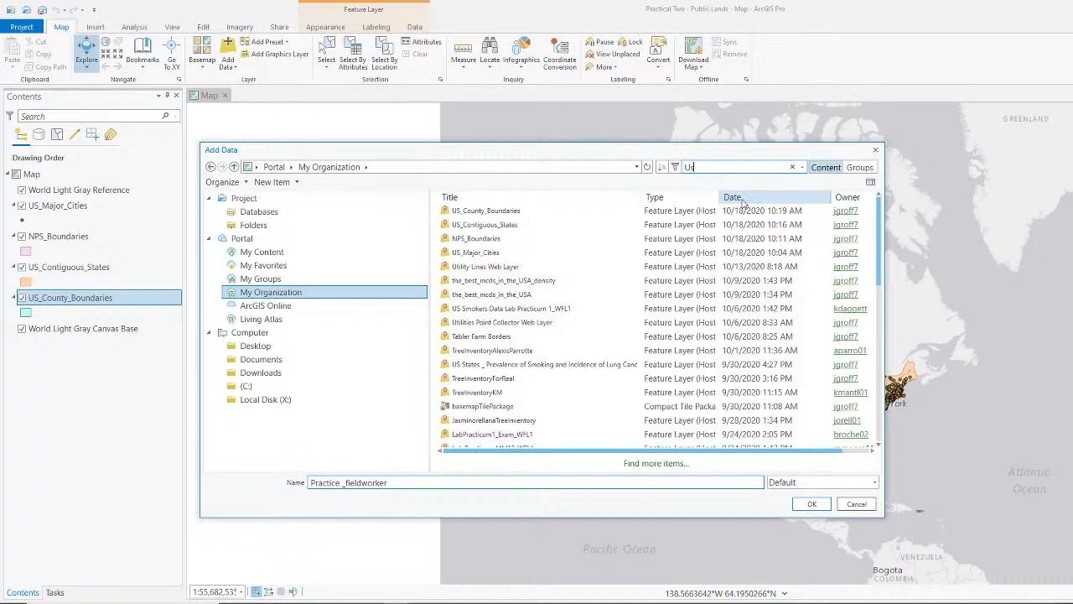
type("_")
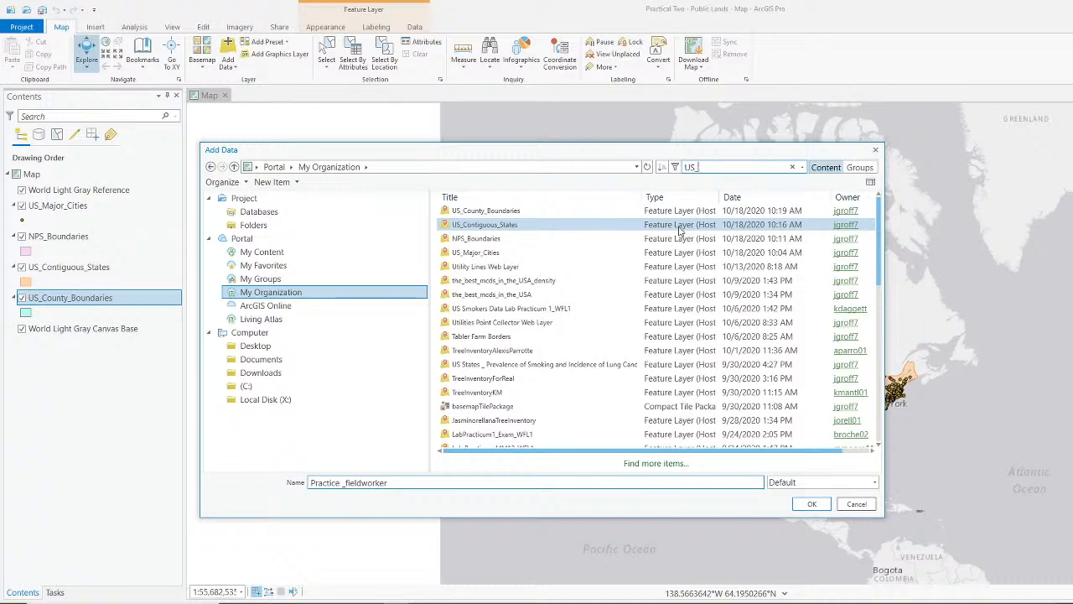
type("Major Cities")
key("Return")
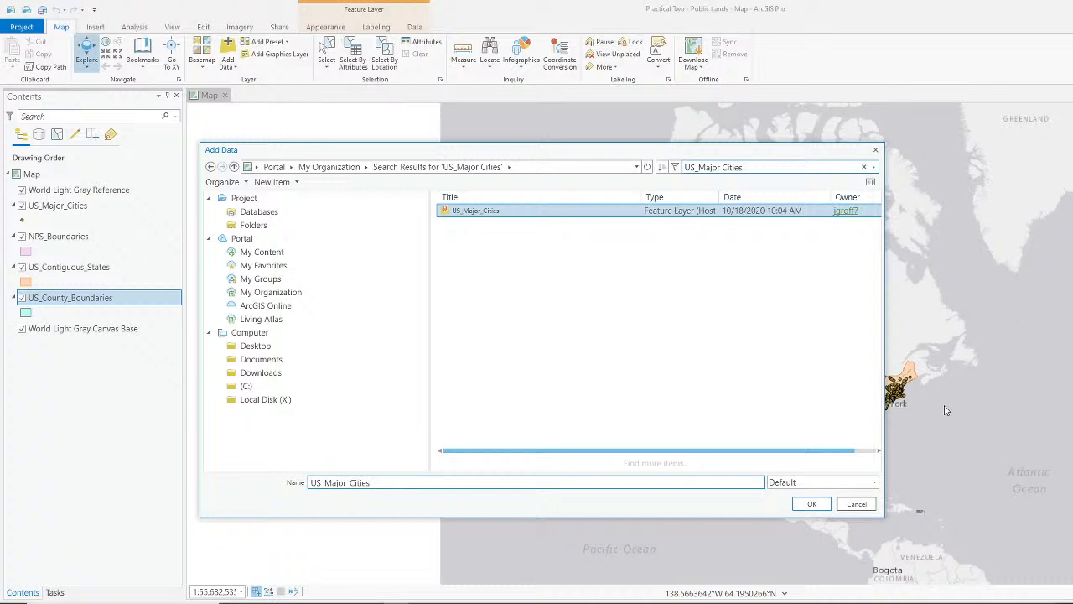
left_click(859, 504)
Fit the project window to the screen, then reopen the data browser and search My Organization for US_Major_Cities.
left_click_drag(1006, 16, 864, 48)
double_click(863, 47)
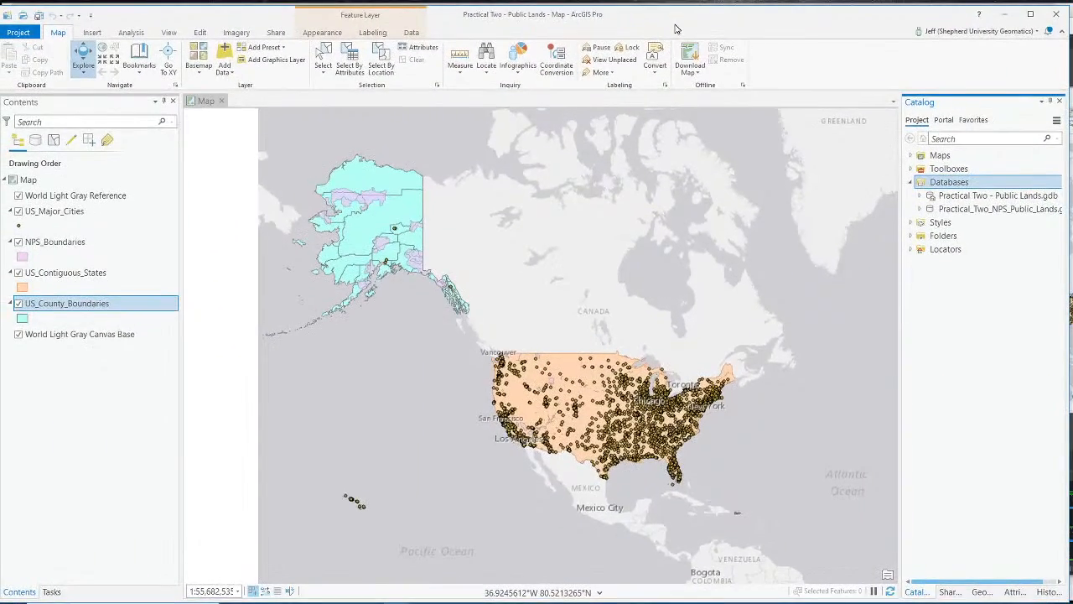
left_click(238, 88)
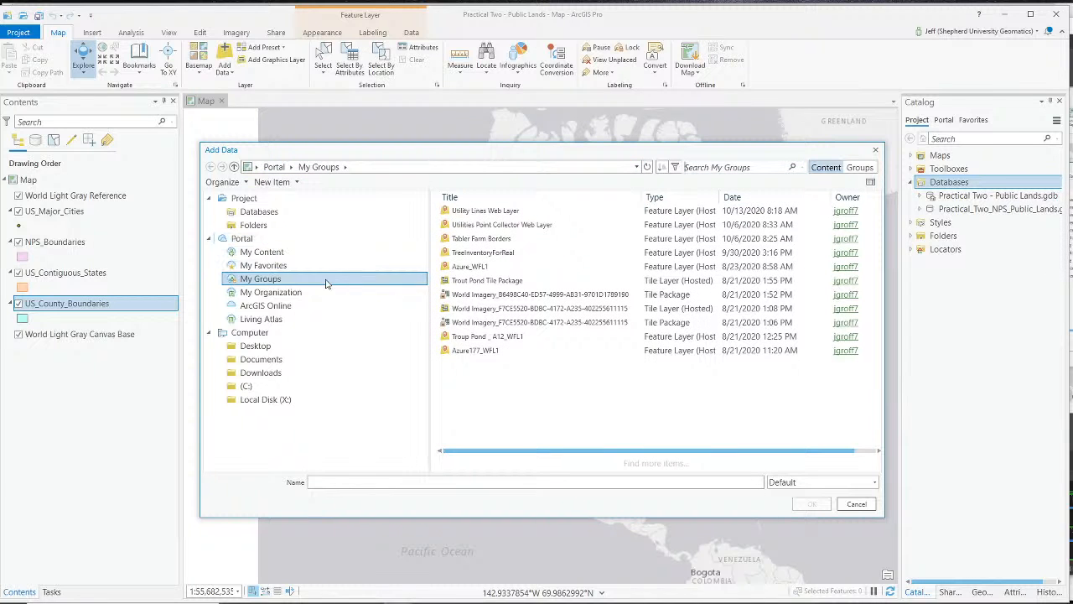
left_click(289, 292)
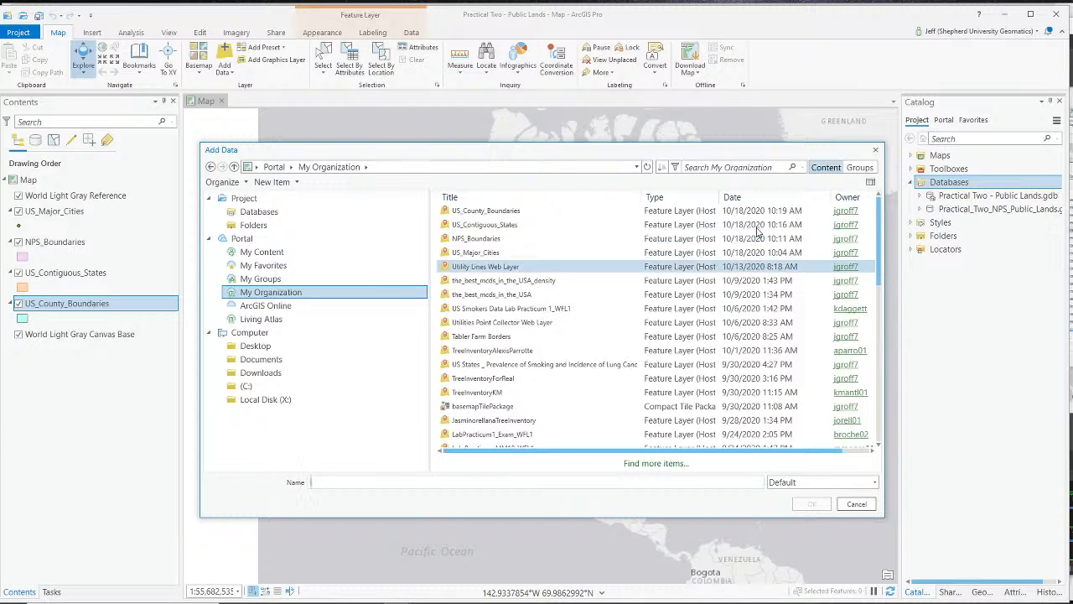
left_click(739, 168)
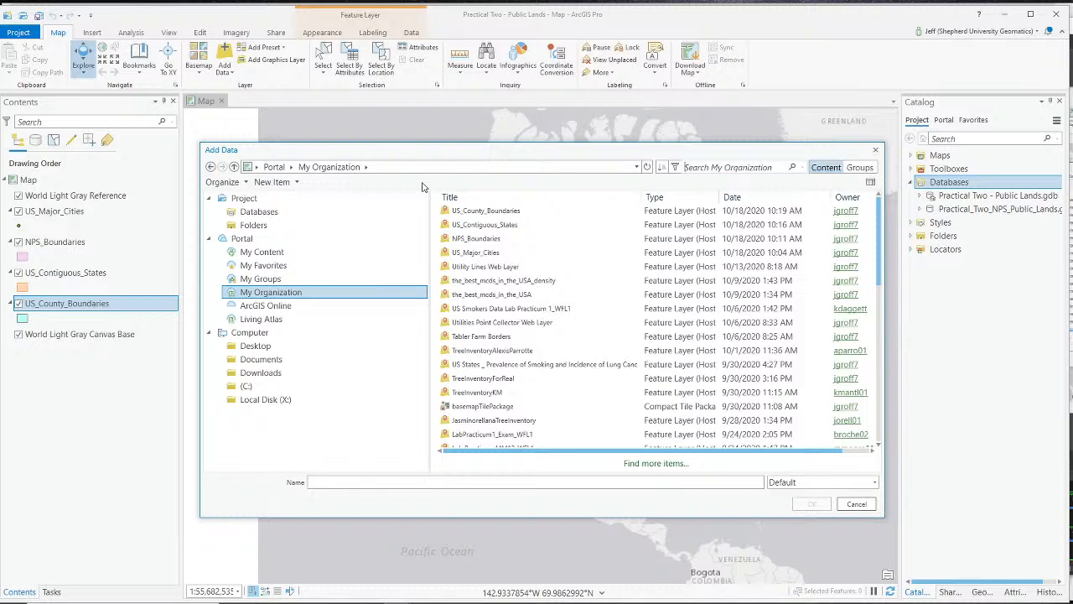
type("US_Major")
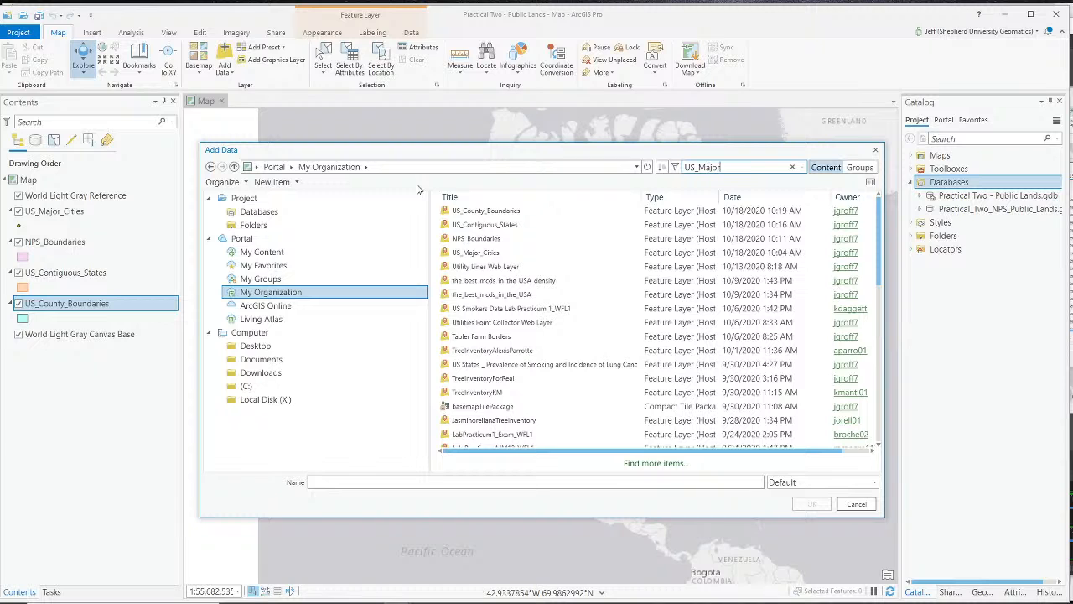
type("_Cities")
key("Return")
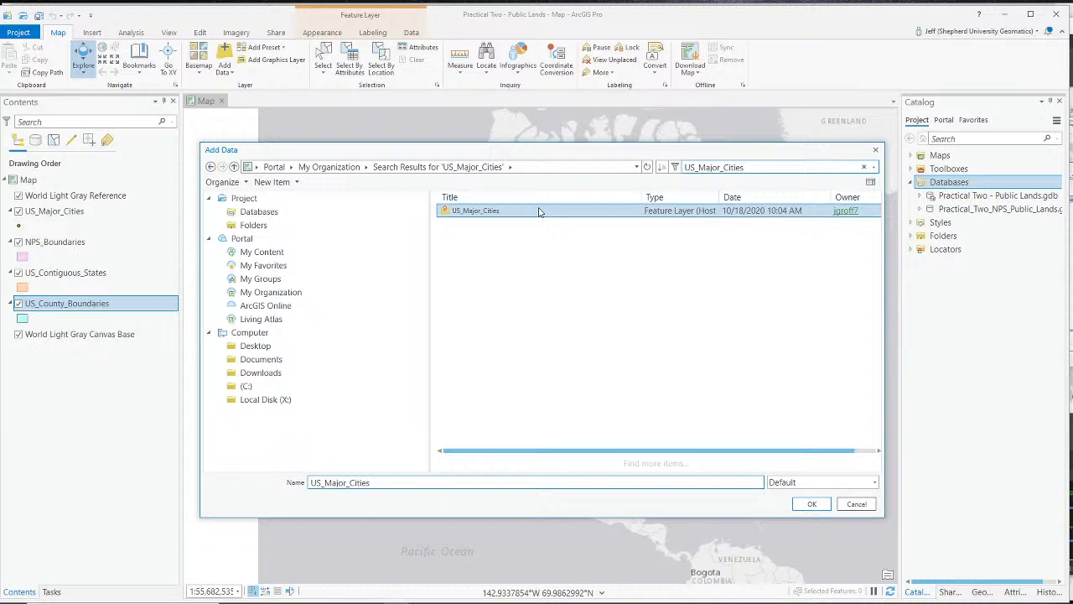
double_click(732, 168)
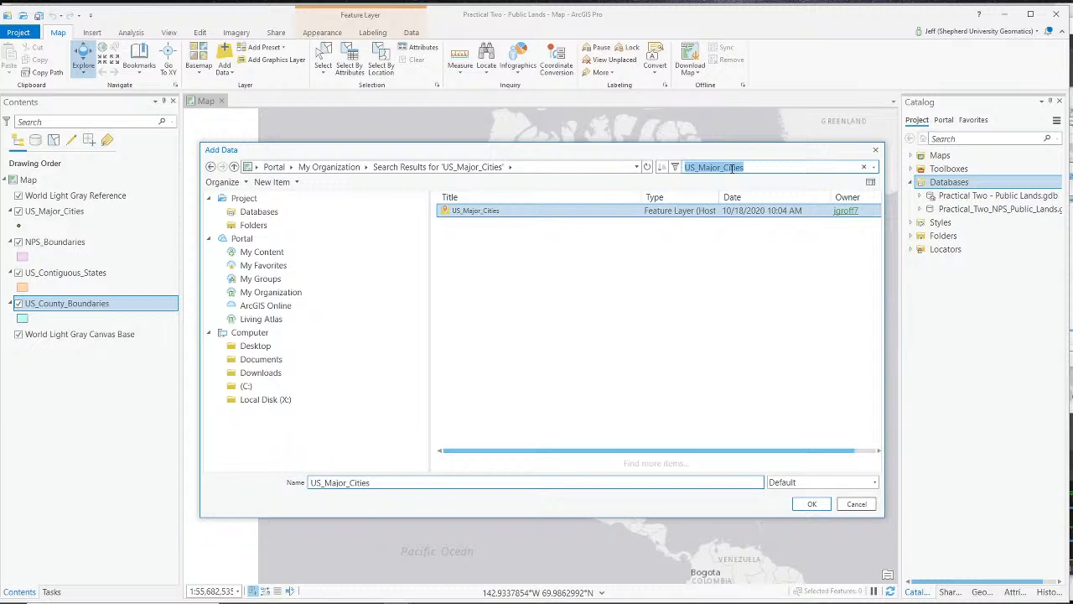
type("NPS_")
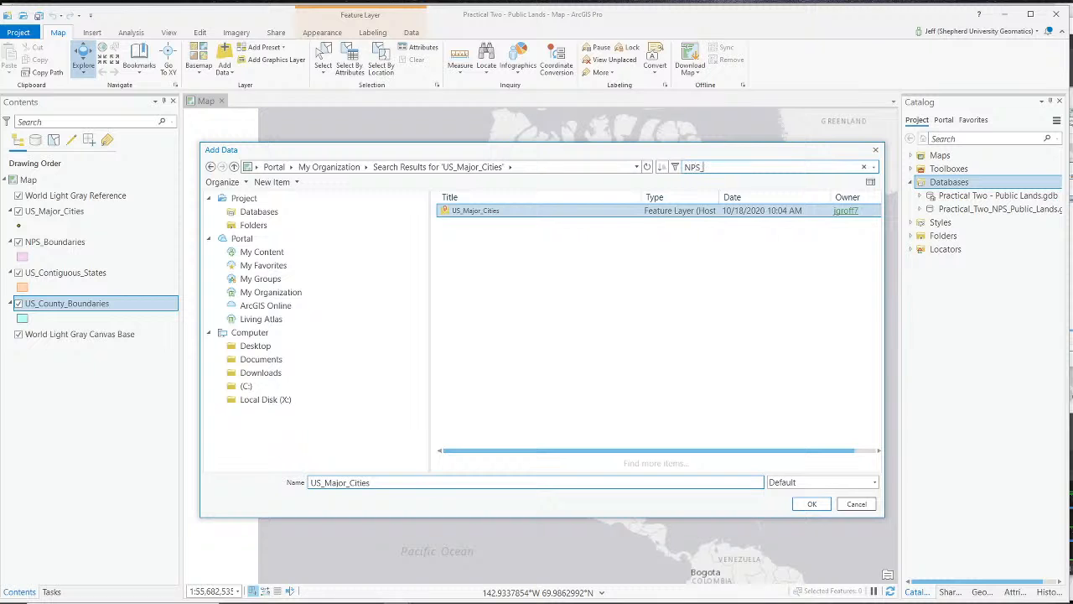
type("Bounaries")
key("Return")
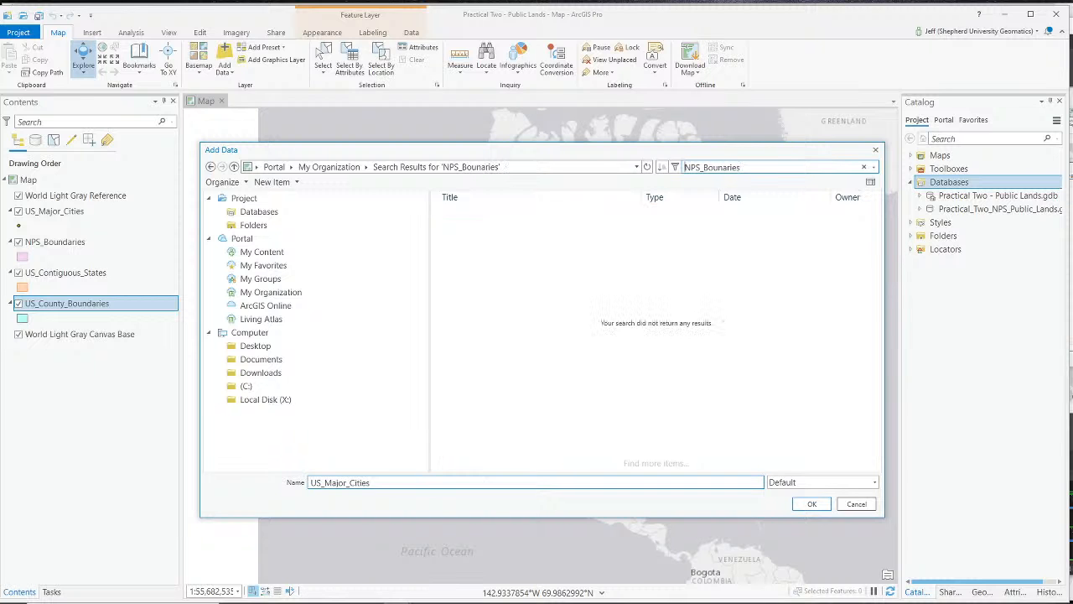
Search My Organization for NPS_Boundaries and close the data browser without adding the layer.
left_click(271, 292)
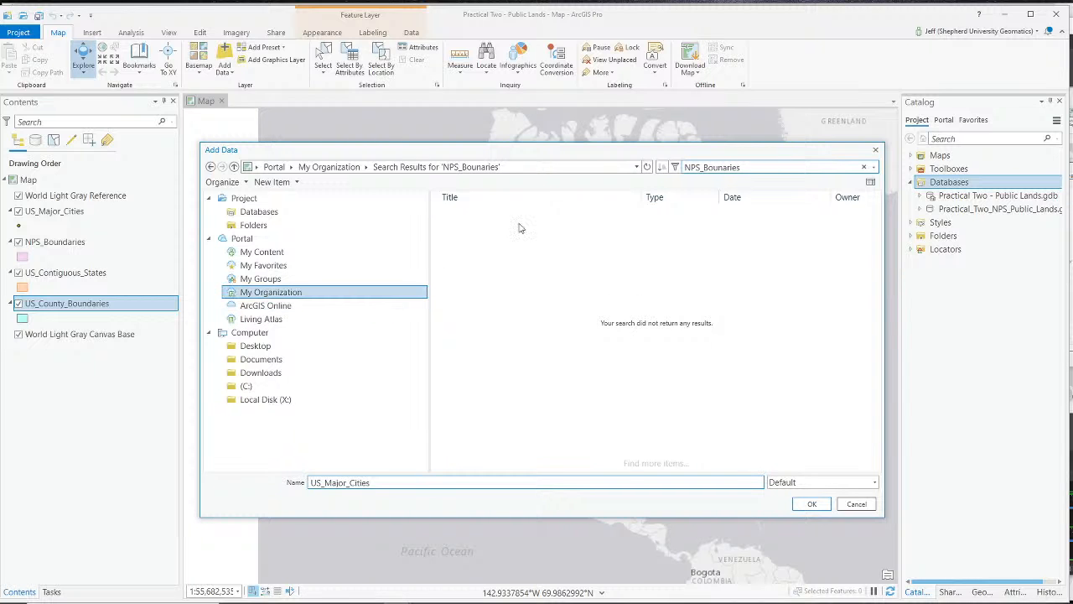
left_click(757, 166)
type("NPS")
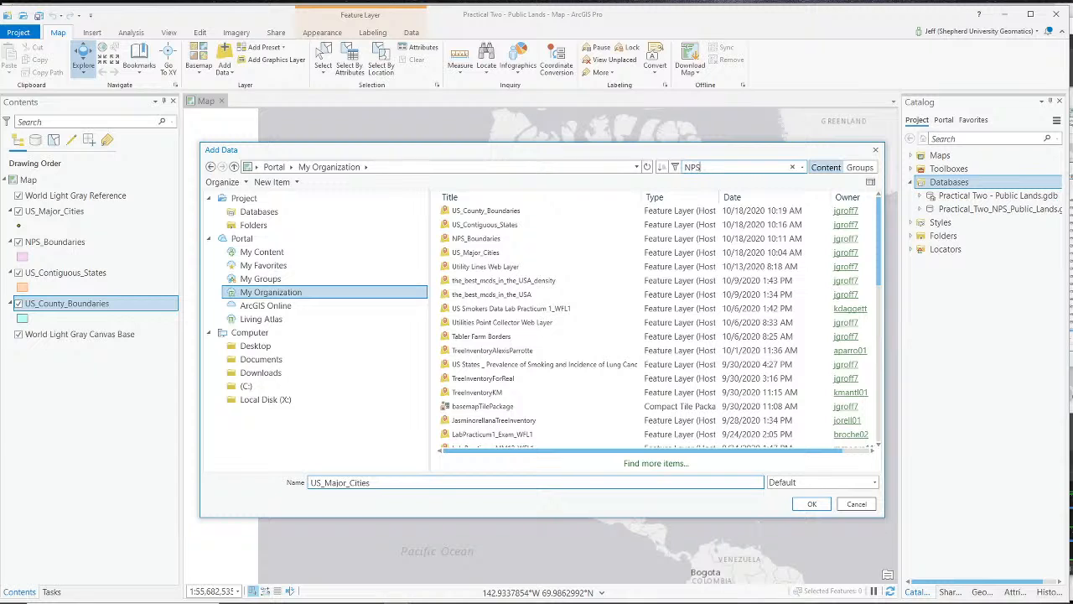
type("_Boundaries")
key("Return")
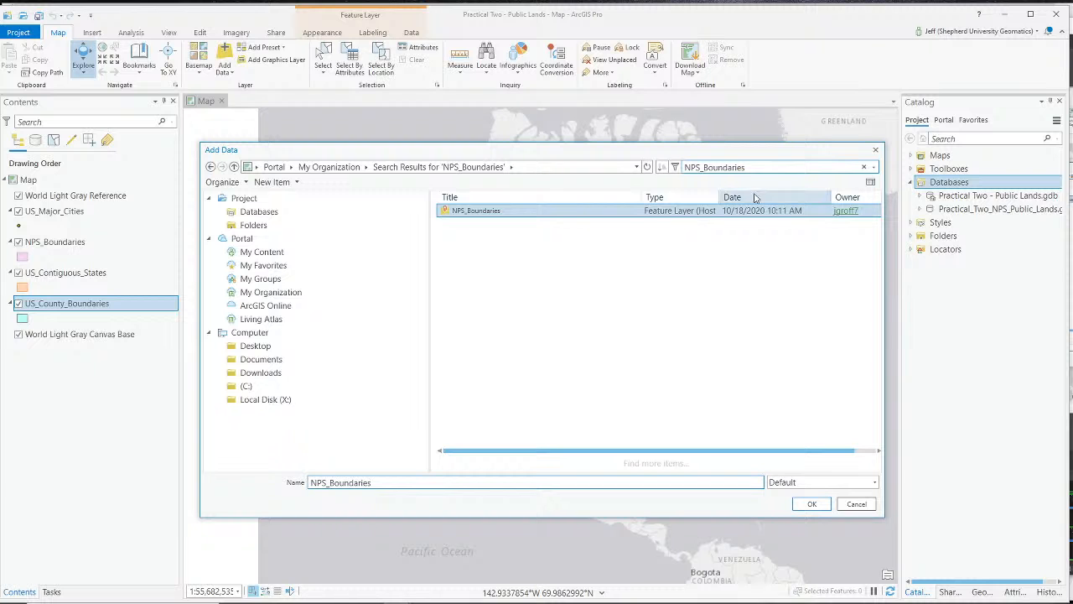
left_click(875, 149)
key("alt+Tab")
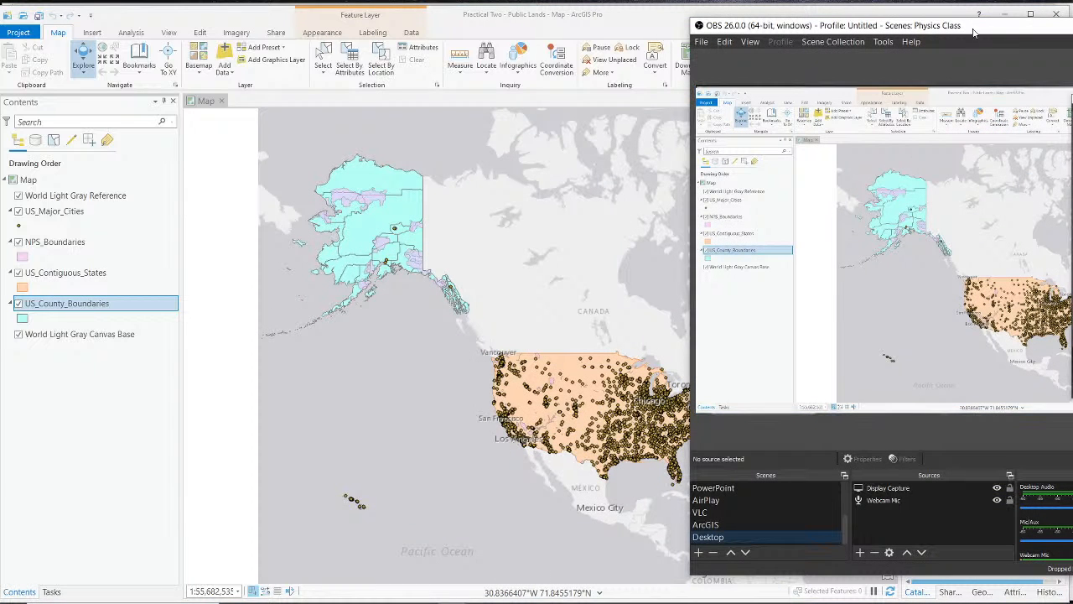
scroll(751, 507, "down", 3)
left_click(751, 513)
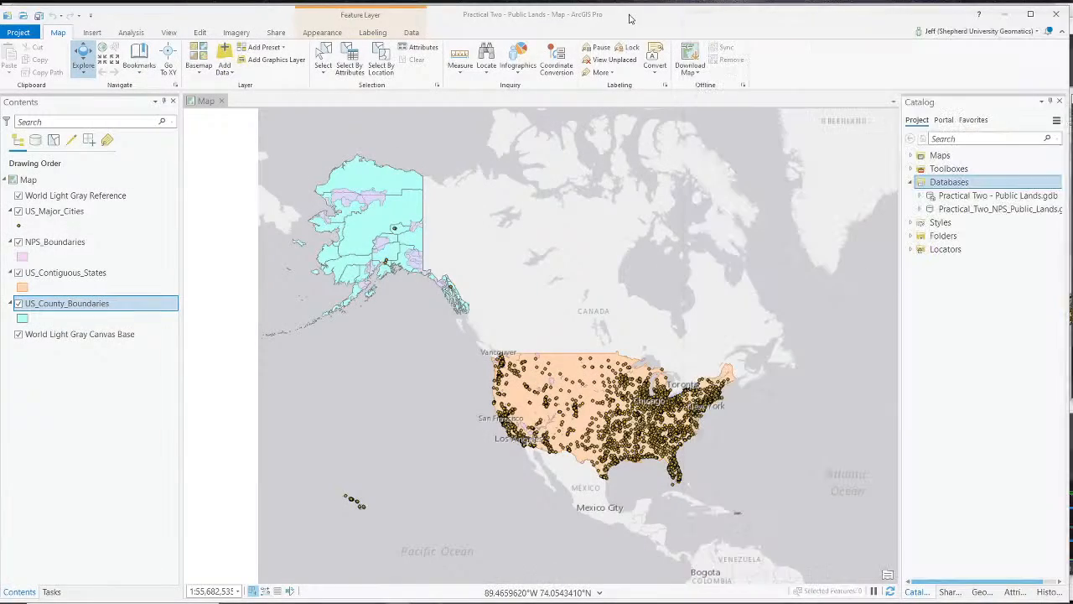
right_click(952, 184)
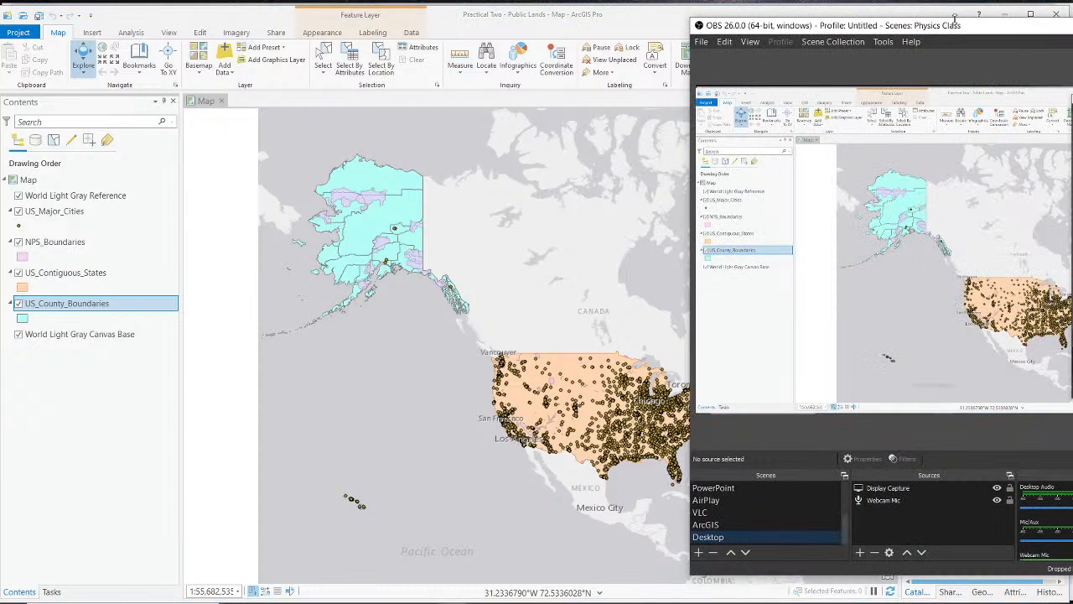
scroll(772, 518, "up", 2)
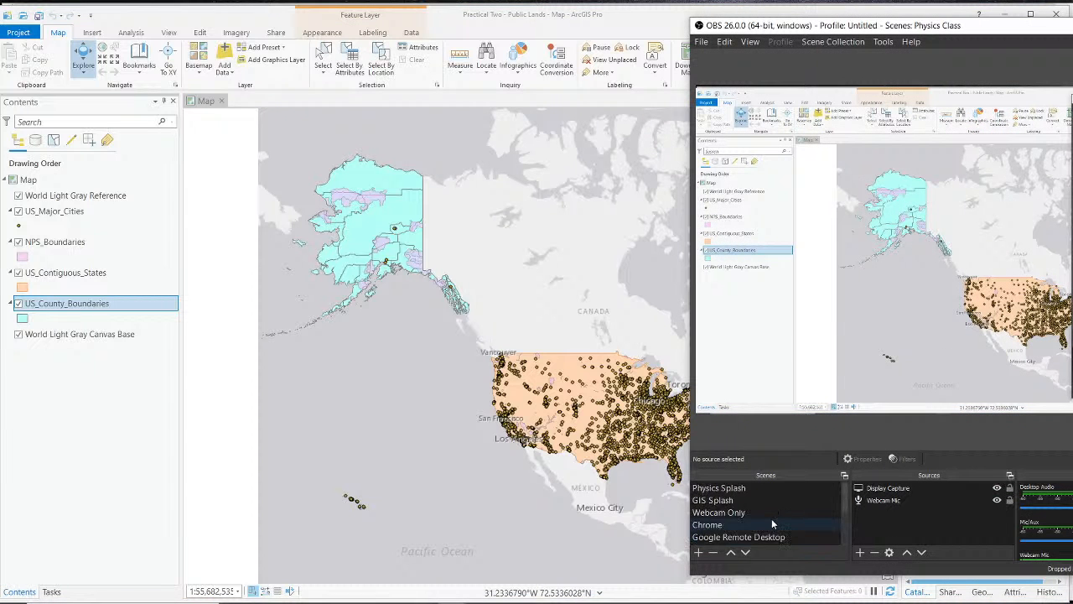
left_click(769, 514)
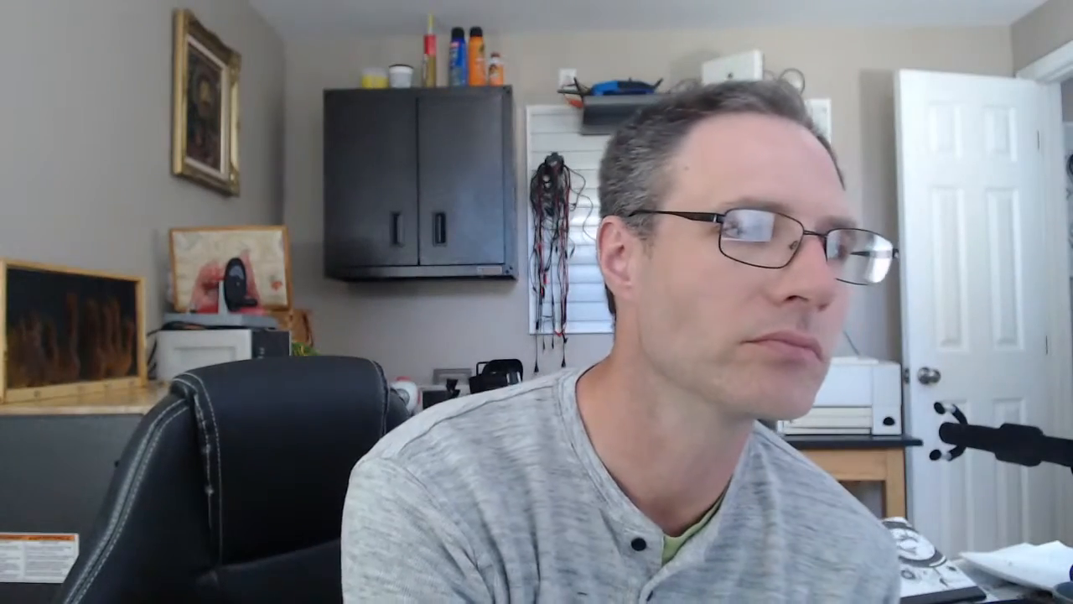
left_click(738, 537)
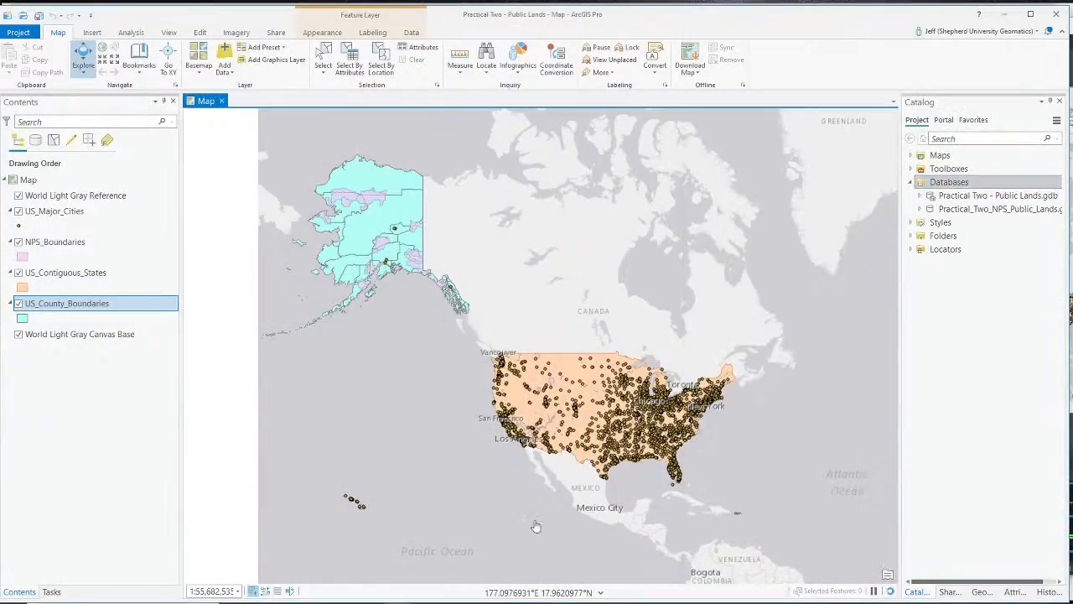
scroll(743, 518, "down", 3)
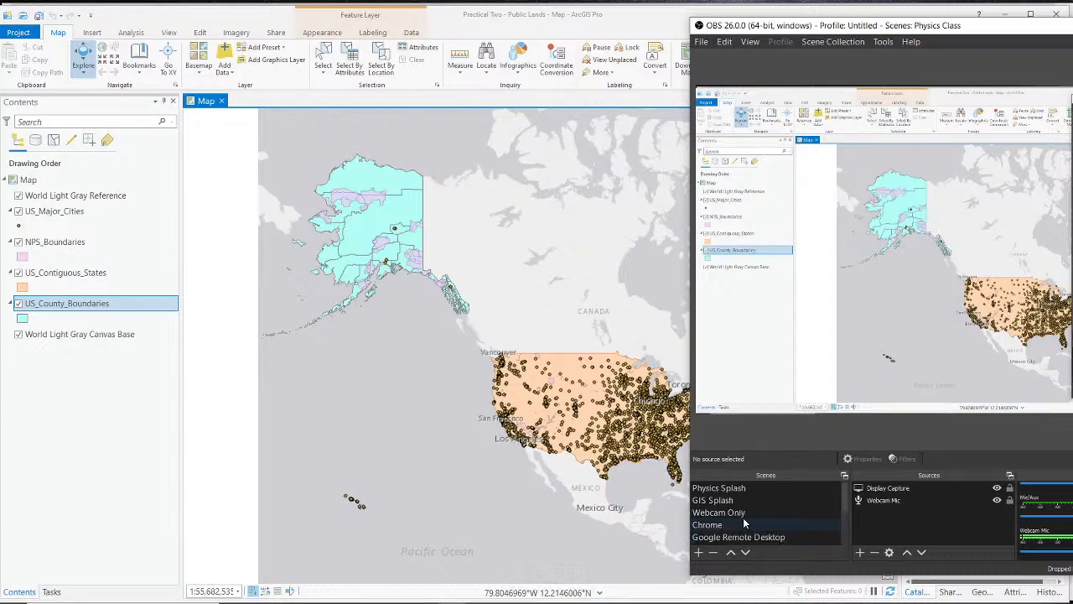
left_click(743, 518)
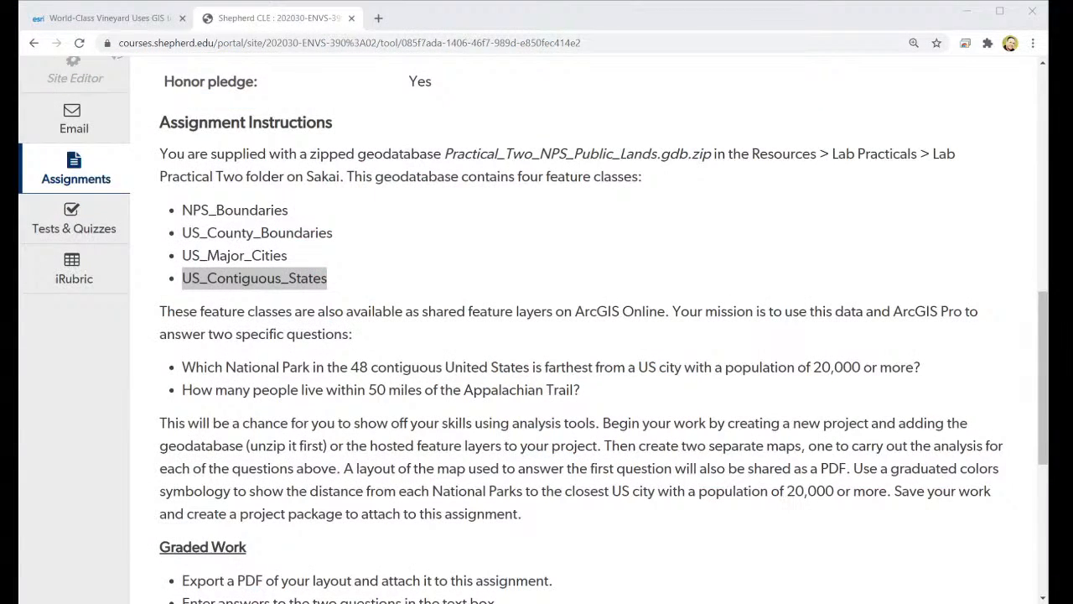
Highlight the sentence about using the data and ArcGIS Pro to answer two questions, and review the Graded Work requirements.
scroll(425, 248, "down", 2)
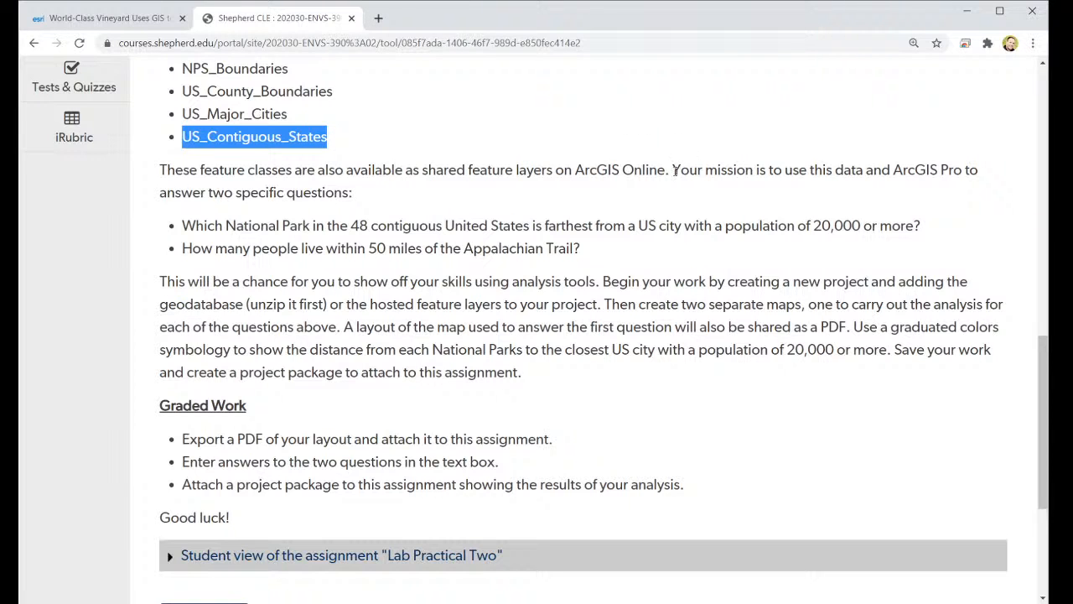
left_click_drag(674, 170, 717, 195)
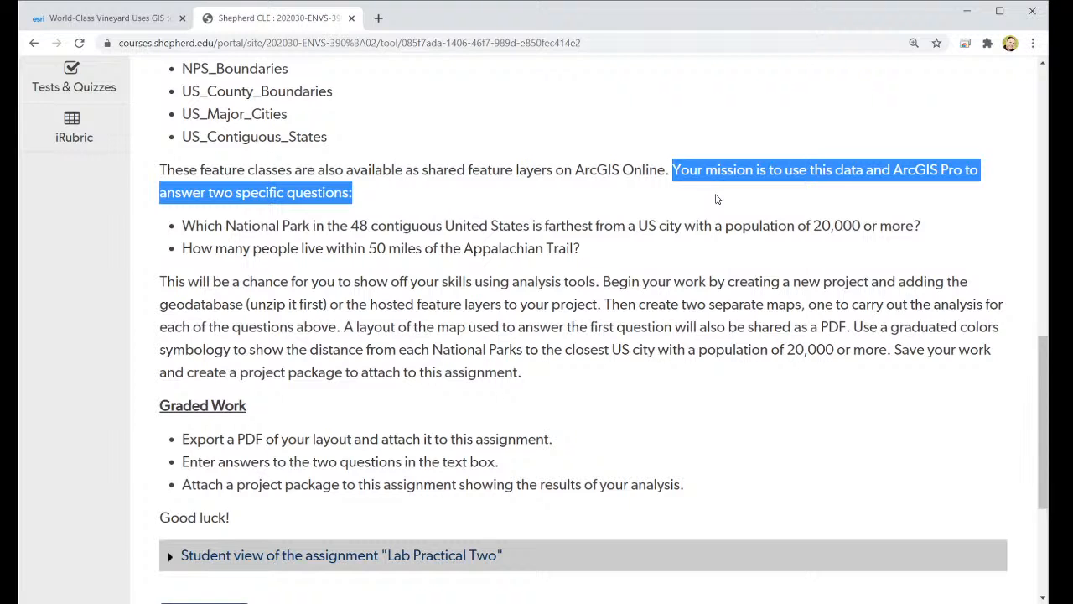
scroll(717, 199, "up", 2)
scroll(743, 235, "down", 6)
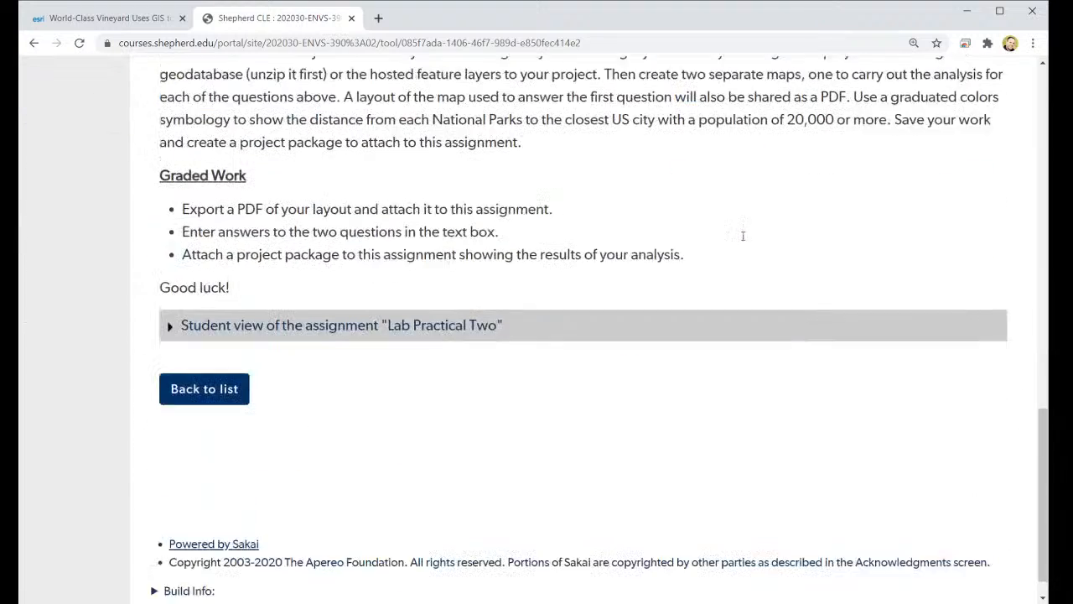
scroll(742, 243, "up", 3)
scroll(743, 243, "down", 1)
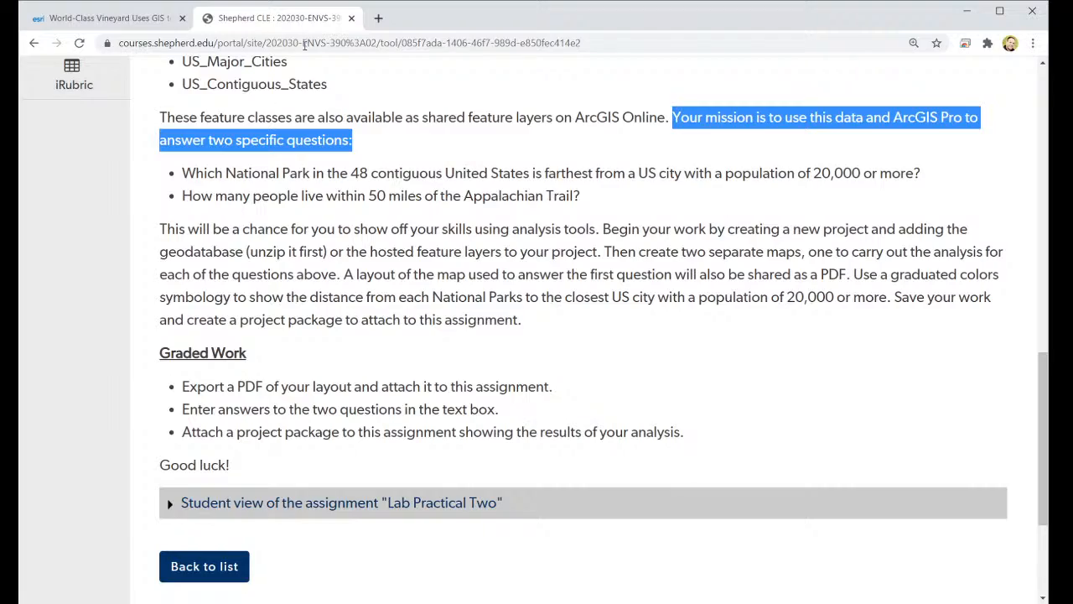
Enter the course site's student view and open the Lab Practical Two assignment.
scroll(381, 166, "up", 2)
scroll(359, 207, "up", 7)
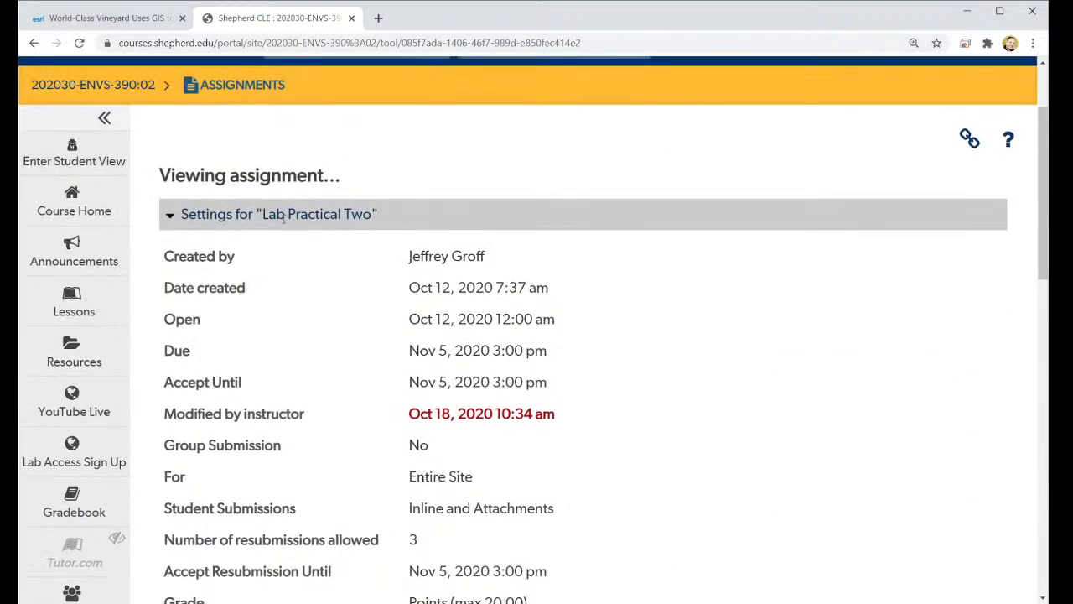
scroll(323, 270, "down", 6)
scroll(323, 270, "up", 7)
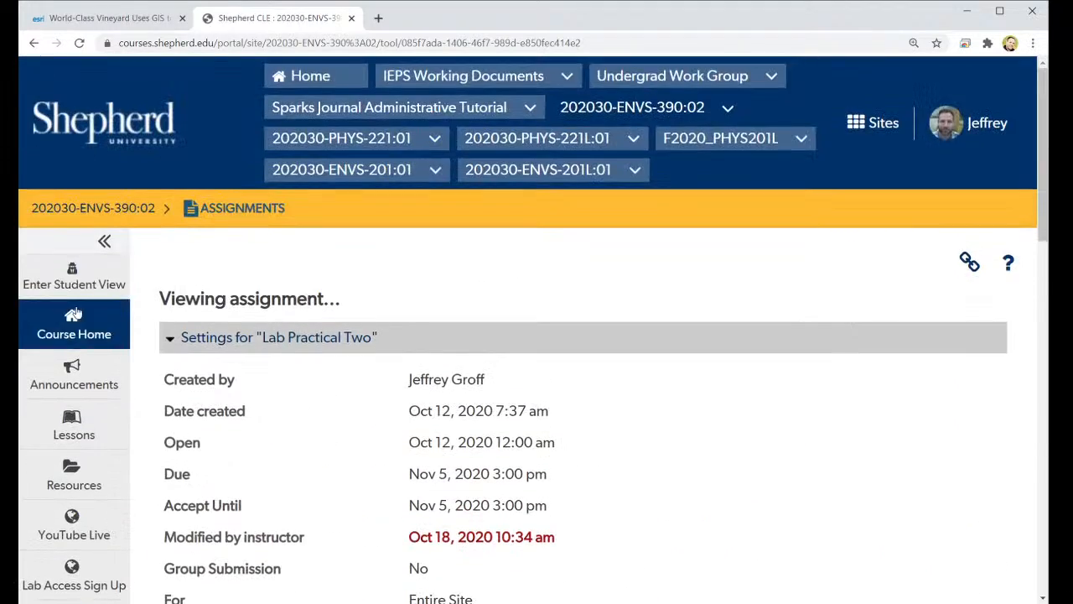
left_click(76, 276)
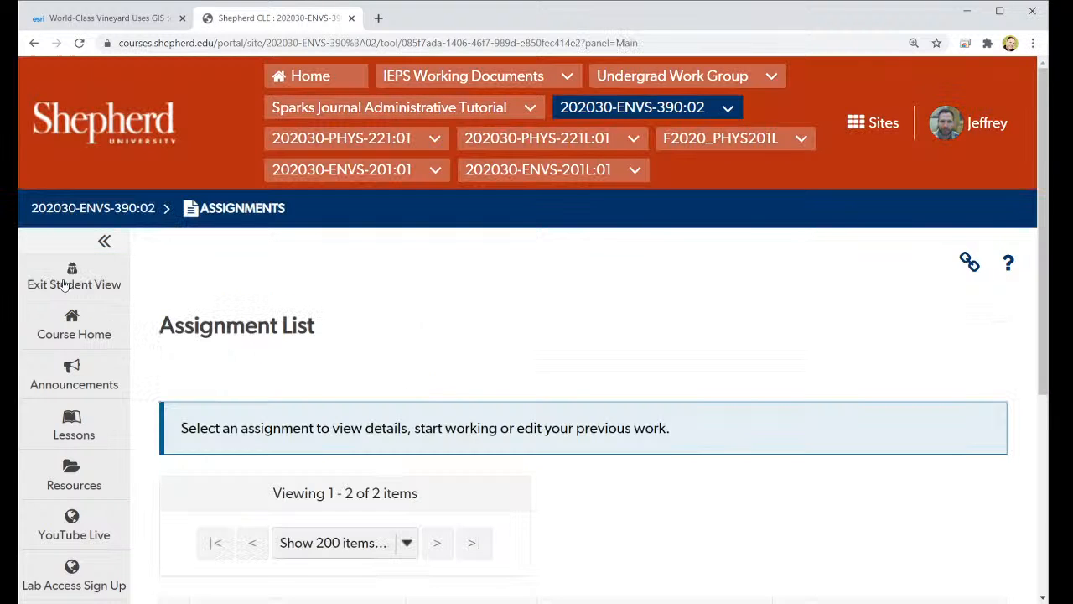
scroll(126, 285, "down", 2)
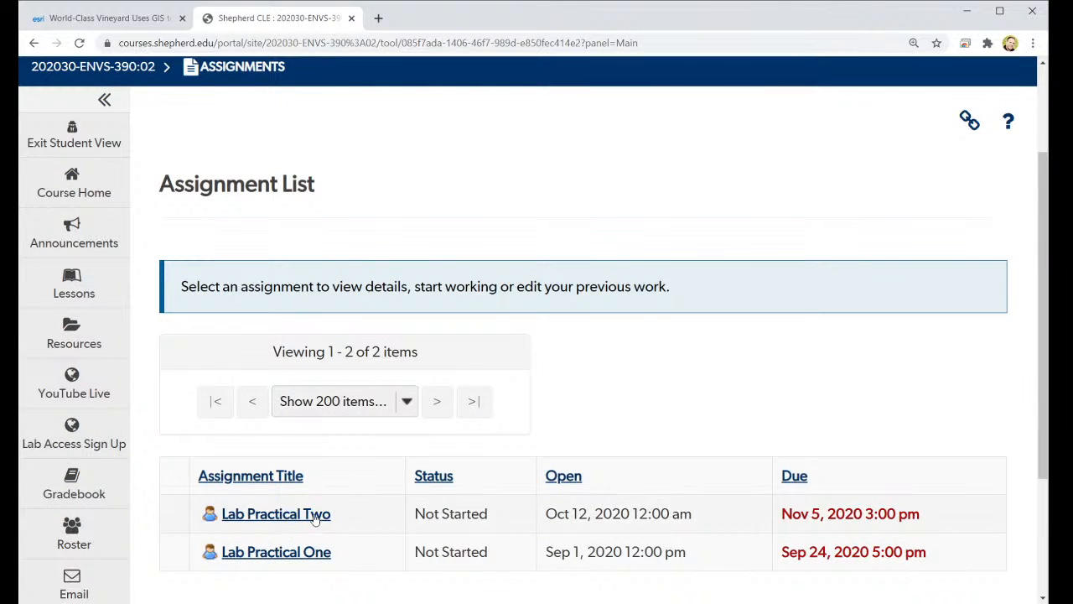
left_click(276, 513)
Examine the submission form's attachment and text areas, and highlight the Graded Work item about attaching a project package.
scroll(407, 424, "down", 3)
scroll(406, 423, "down", 12)
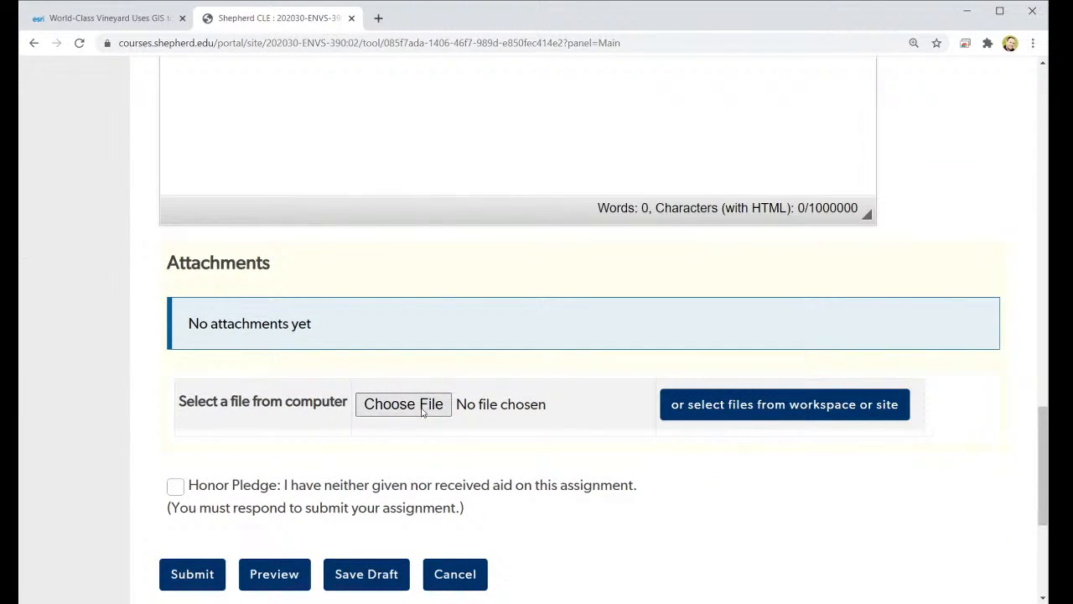
scroll(422, 411, "up", 10)
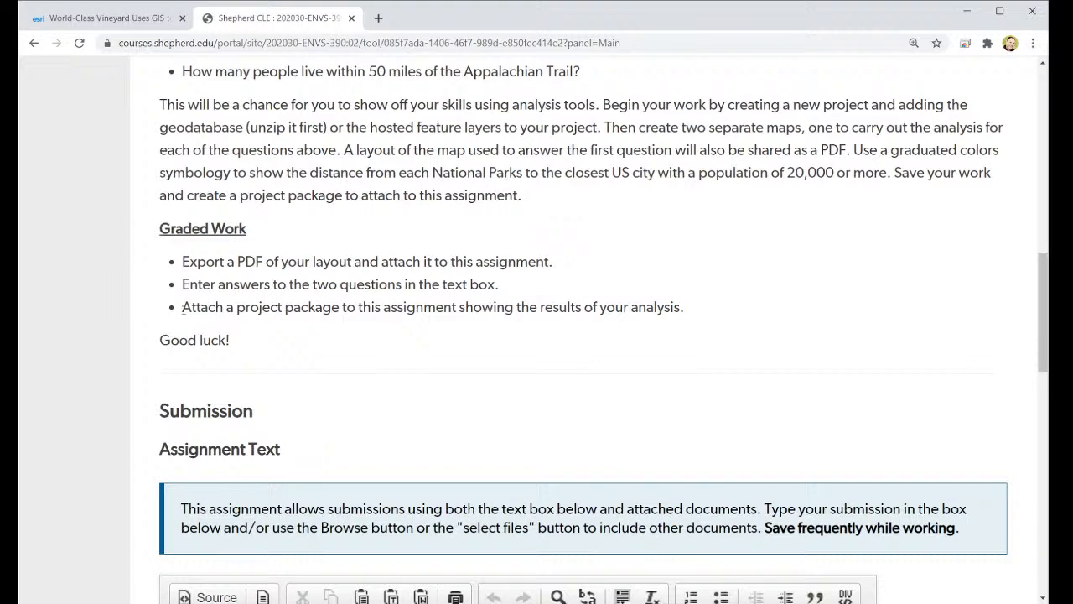
left_click_drag(183, 309, 692, 320)
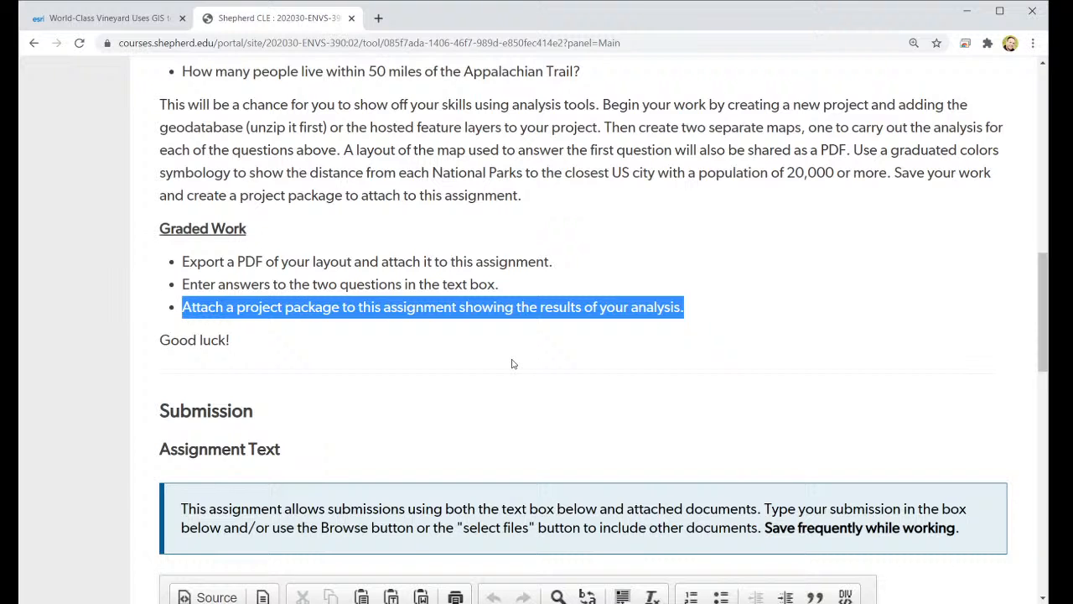
scroll(285, 303, "down", 8)
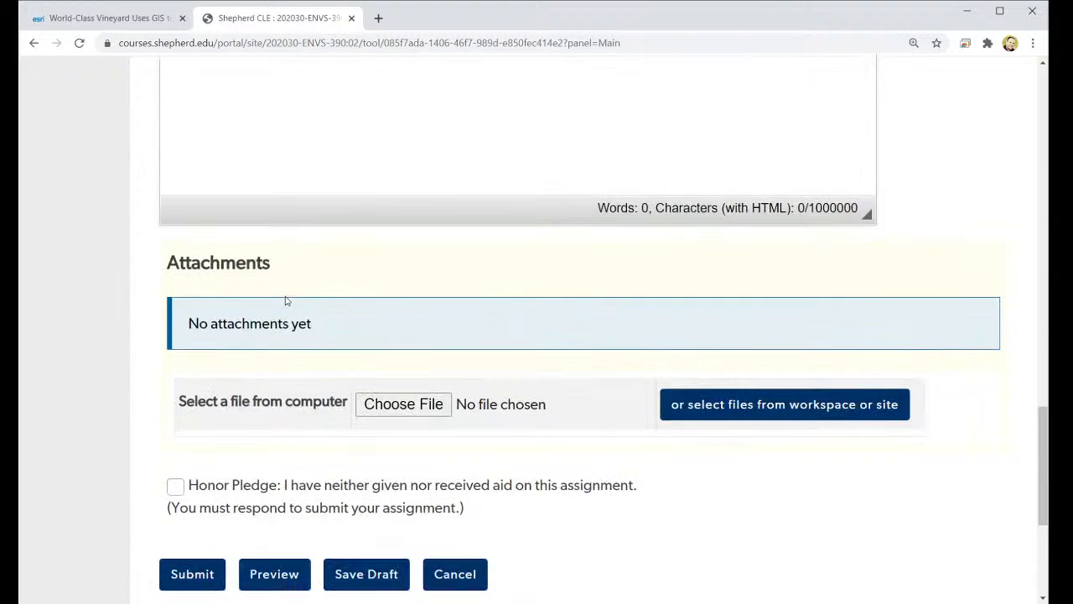
scroll(436, 408, "up", 5)
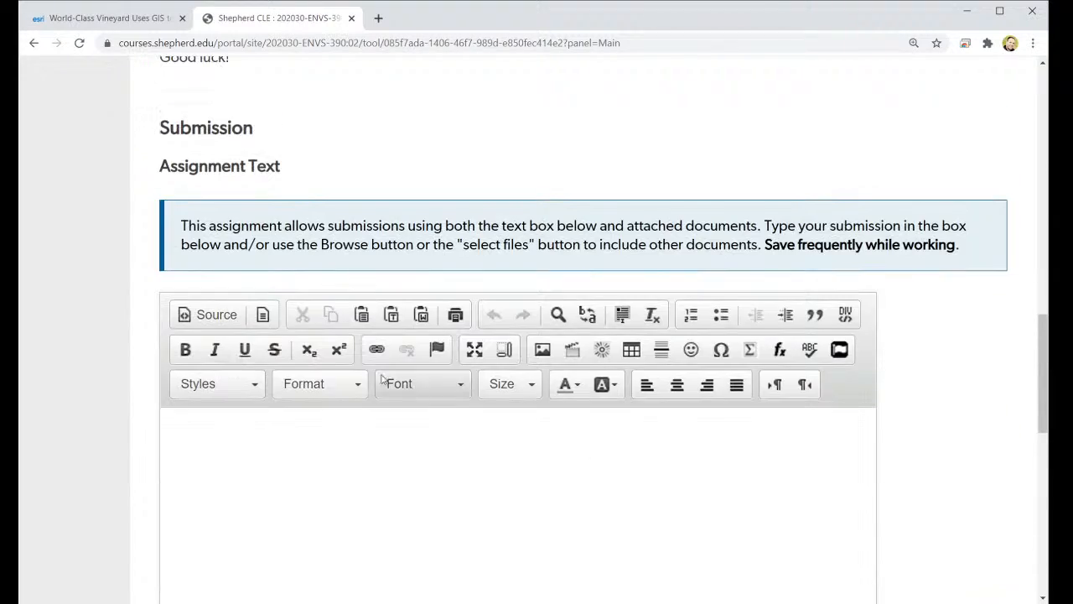
Compare the submission text box with the Graded Work list and reread the assignment questions, clearing the text highlight.
scroll(381, 379, "up", 4)
scroll(307, 376, "down", 2)
scroll(307, 377, "up", 2)
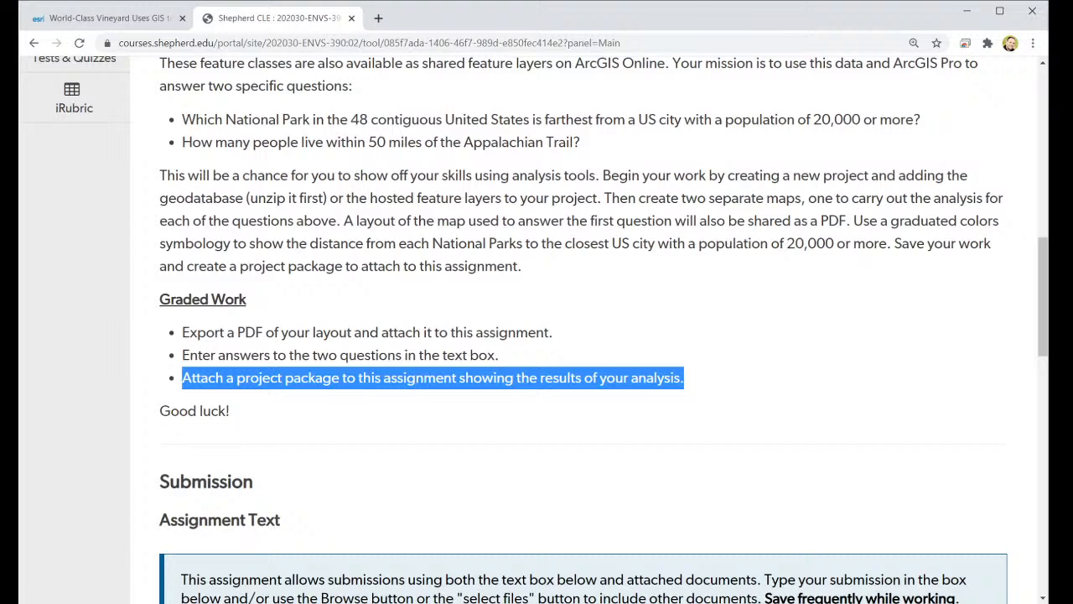
scroll(730, 350, "down", 3)
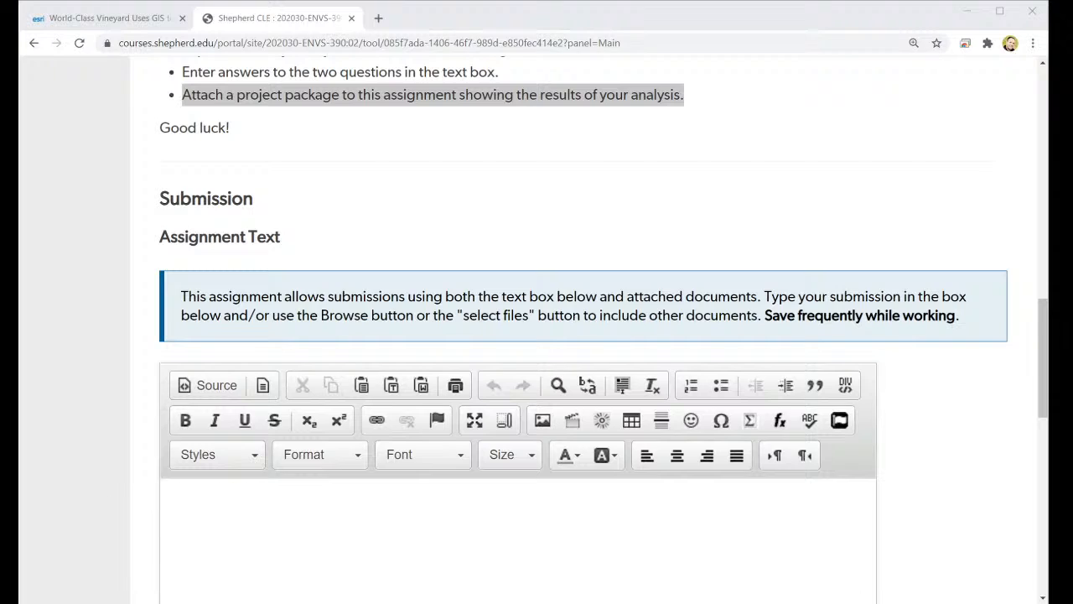
left_click(520, 246)
scroll(520, 247, "up", 7)
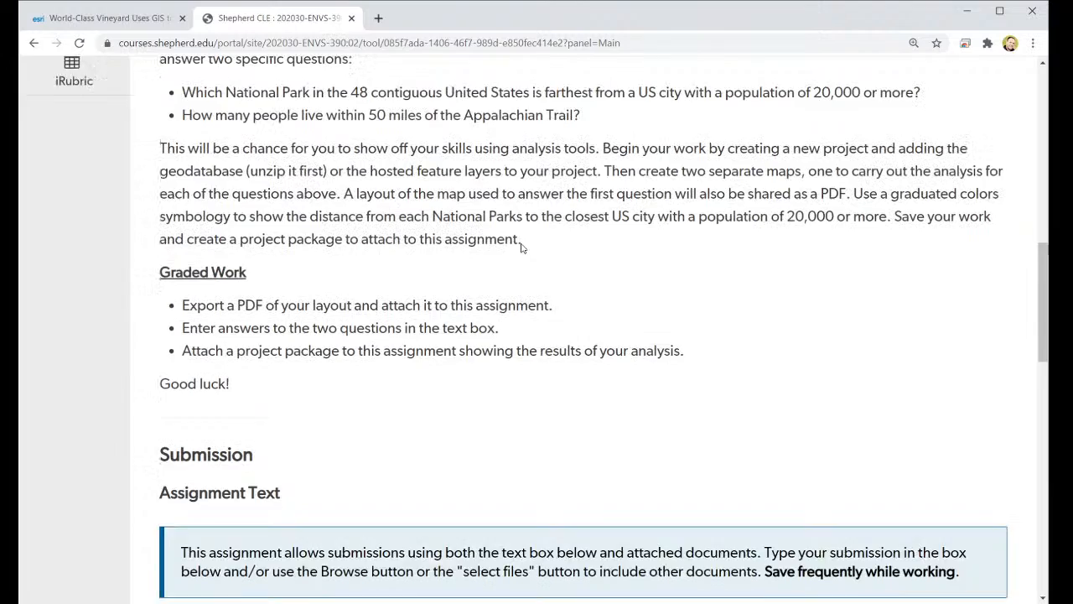
scroll(514, 255, "down", 3)
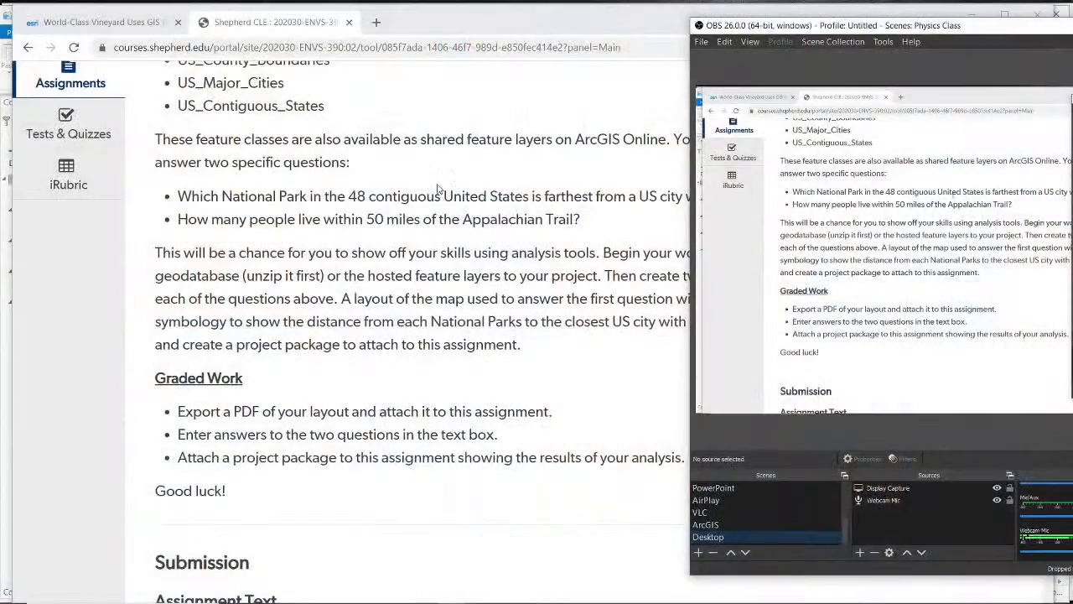
left_click(438, 198)
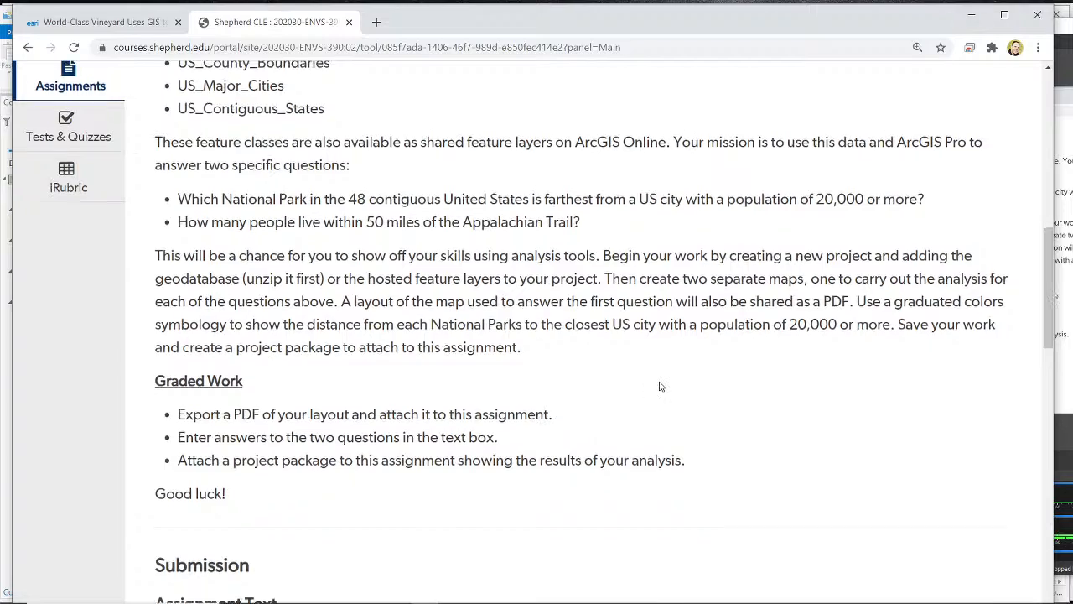
Go to the course Announcements and view the message of "World-Class Vineyard Uses GIS to Fine-Tune All Its Operations".
scroll(654, 393, "up", 6)
scroll(650, 400, "down", 3)
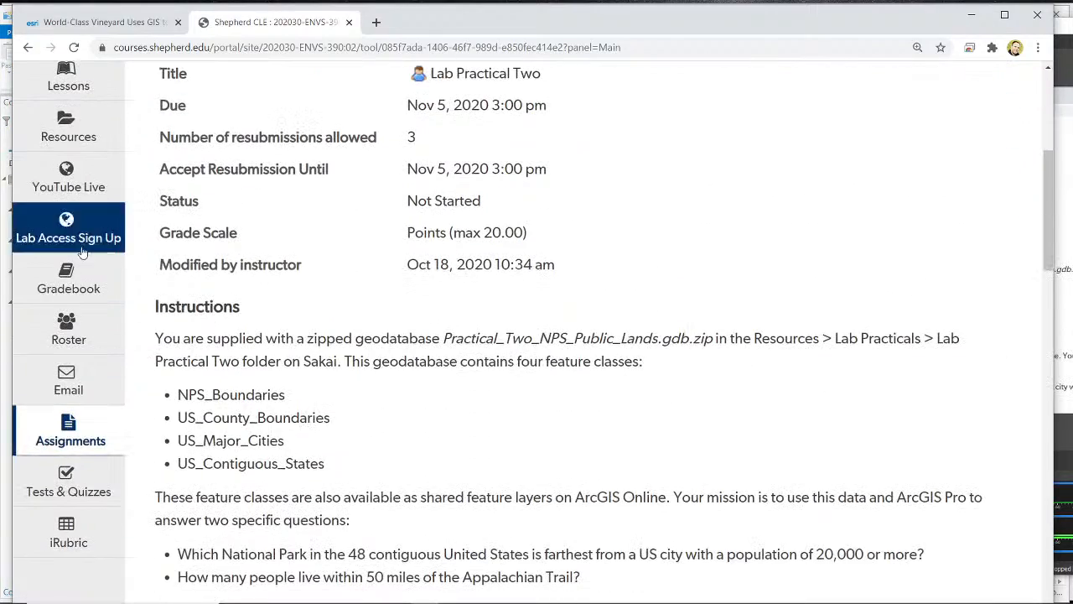
scroll(76, 180, "up", 2)
left_click(81, 180)
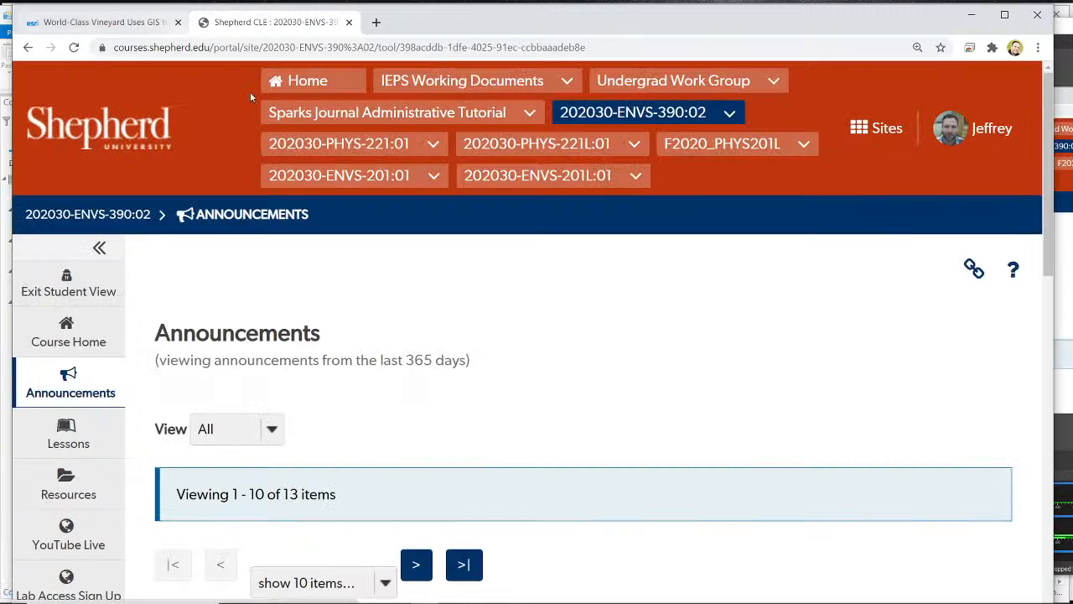
scroll(327, 410, "down", 3)
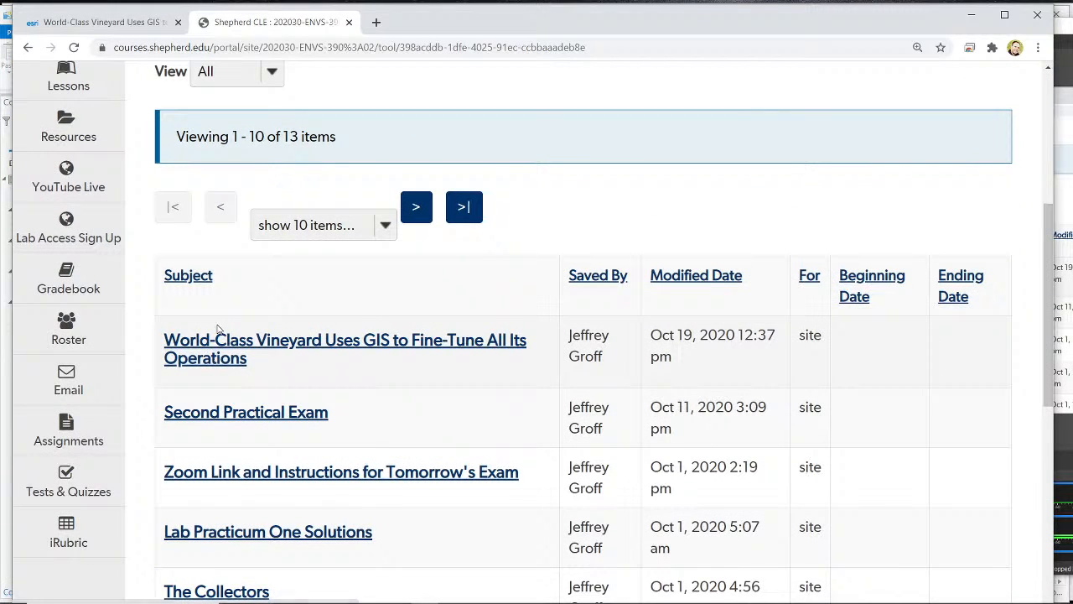
left_click(213, 343)
scroll(600, 457, "down", 4)
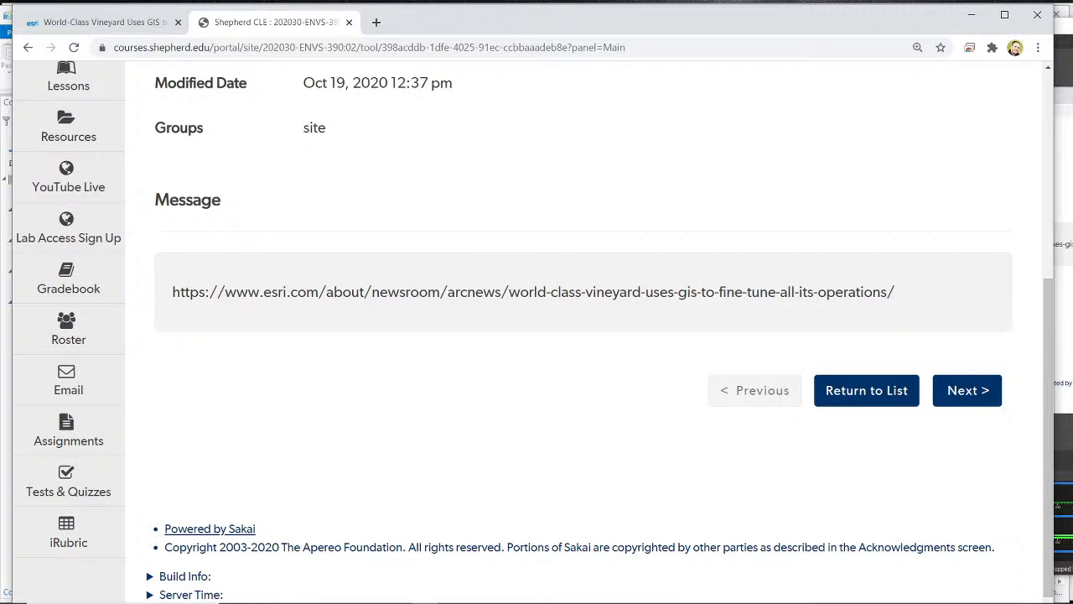
left_click(1064, 436)
scroll(766, 529, "up", 3)
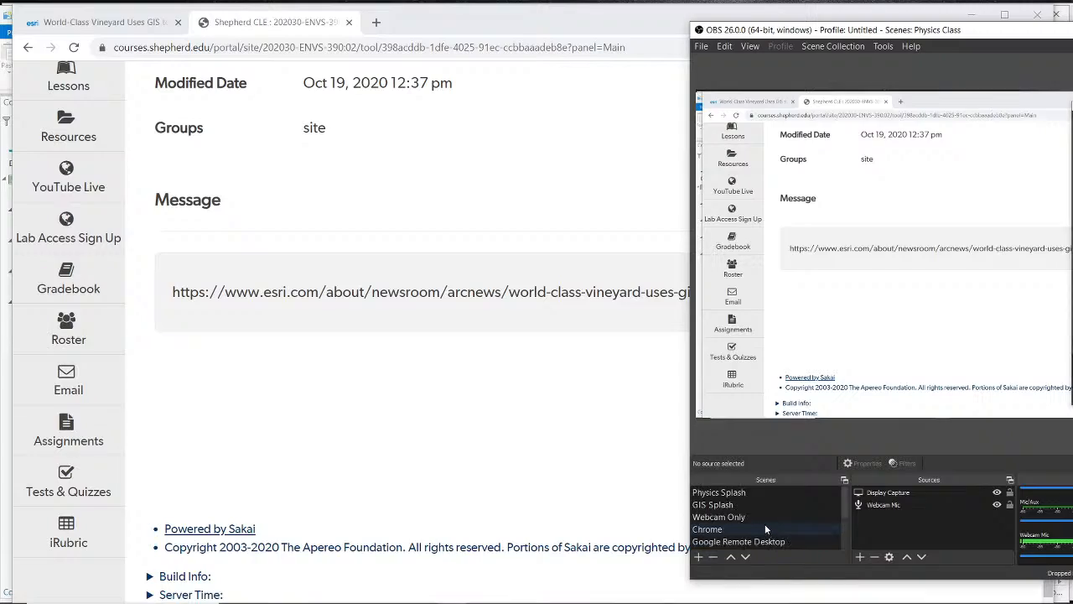
left_click(763, 517)
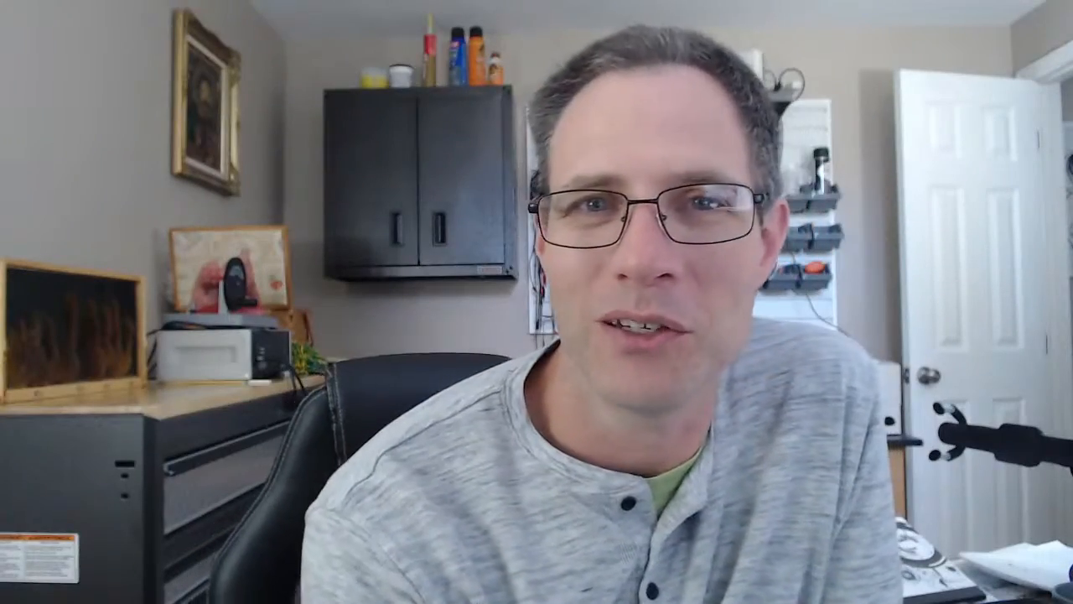
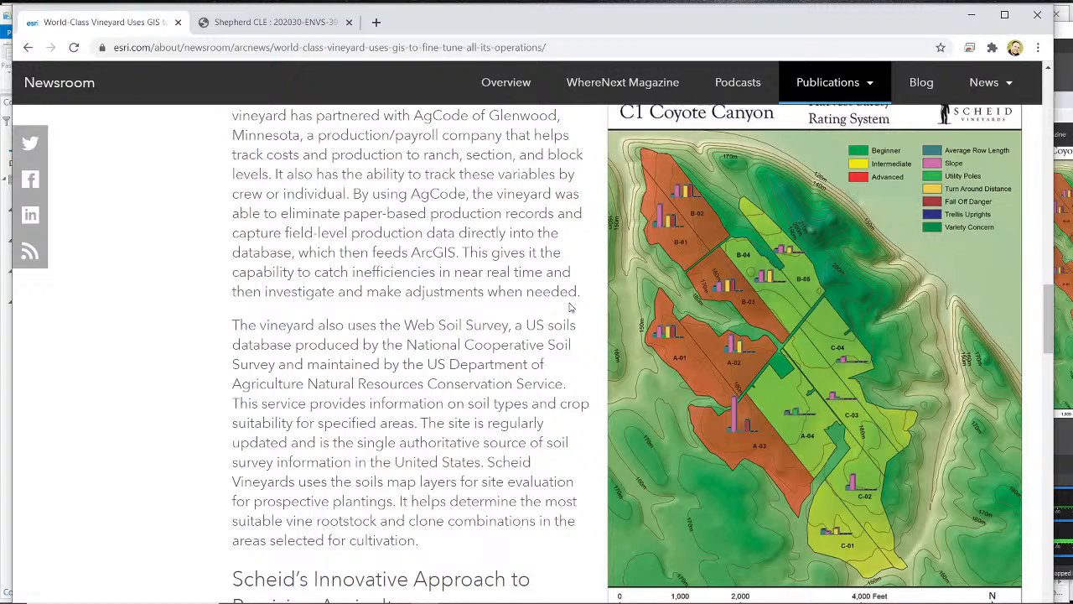
Review the Esri vineyard article from the Harvest Safety Rating System map to its end, glancing back at the course announcement.
scroll(910, 356, "up", 1)
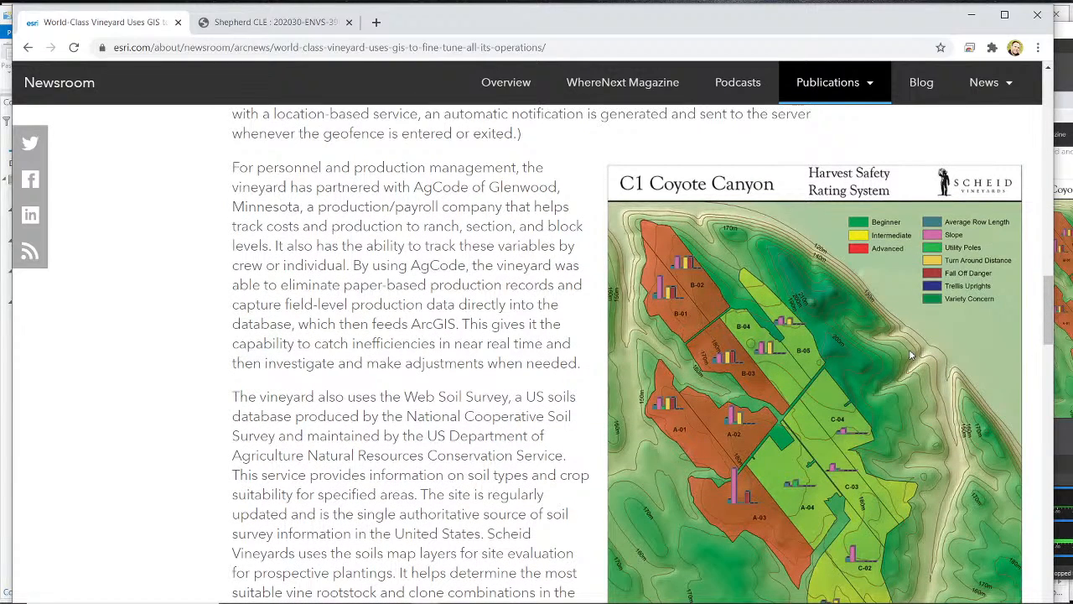
scroll(911, 356, "down", 1)
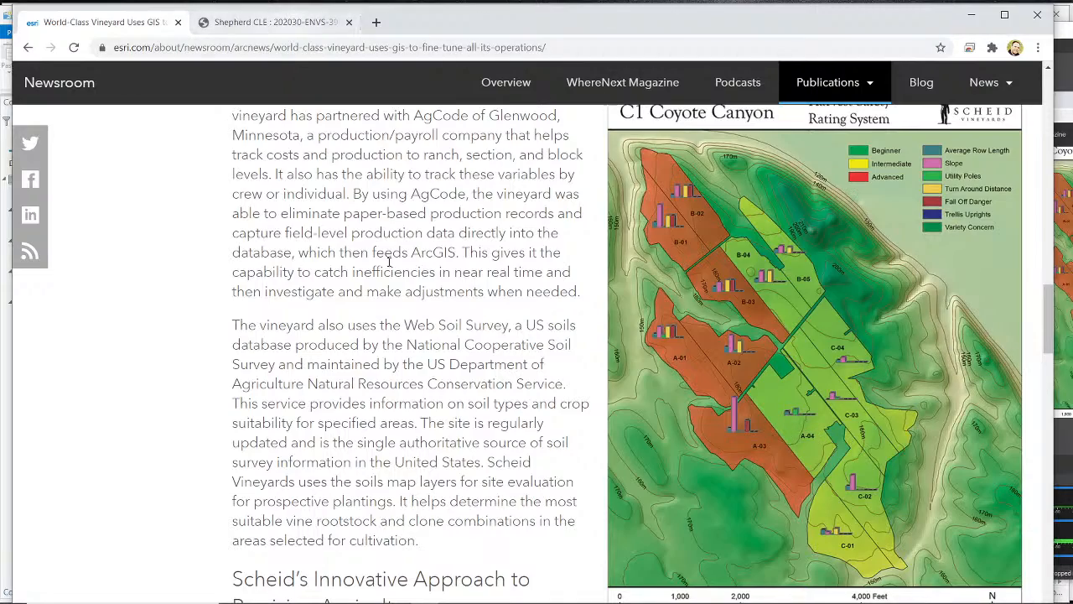
scroll(425, 285, "down", 4)
scroll(424, 286, "down", 15)
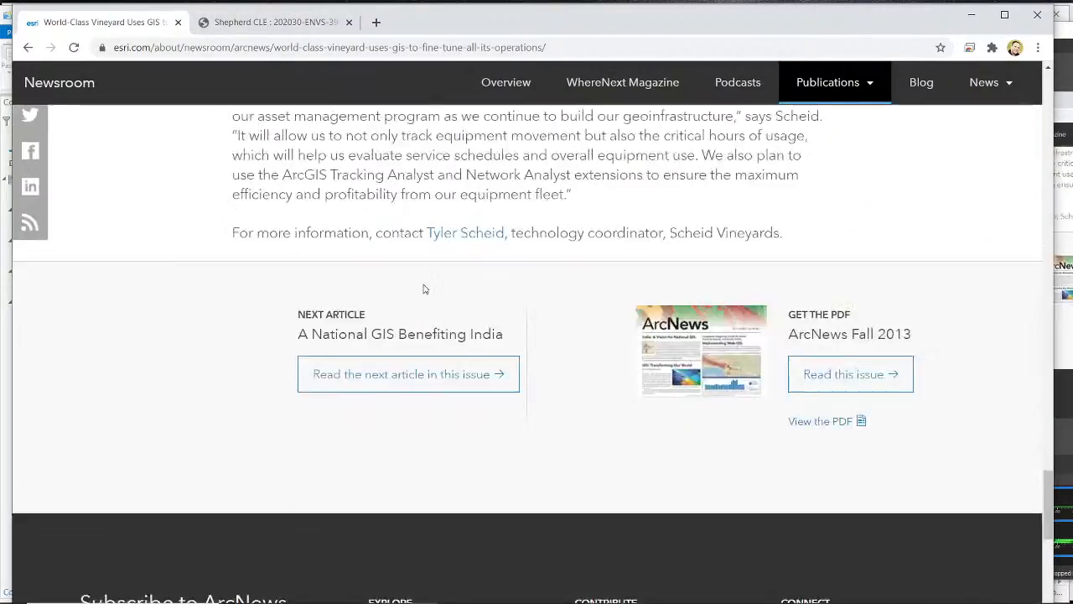
scroll(424, 286, "up", 5)
scroll(425, 286, "up", 5)
left_click(308, 23)
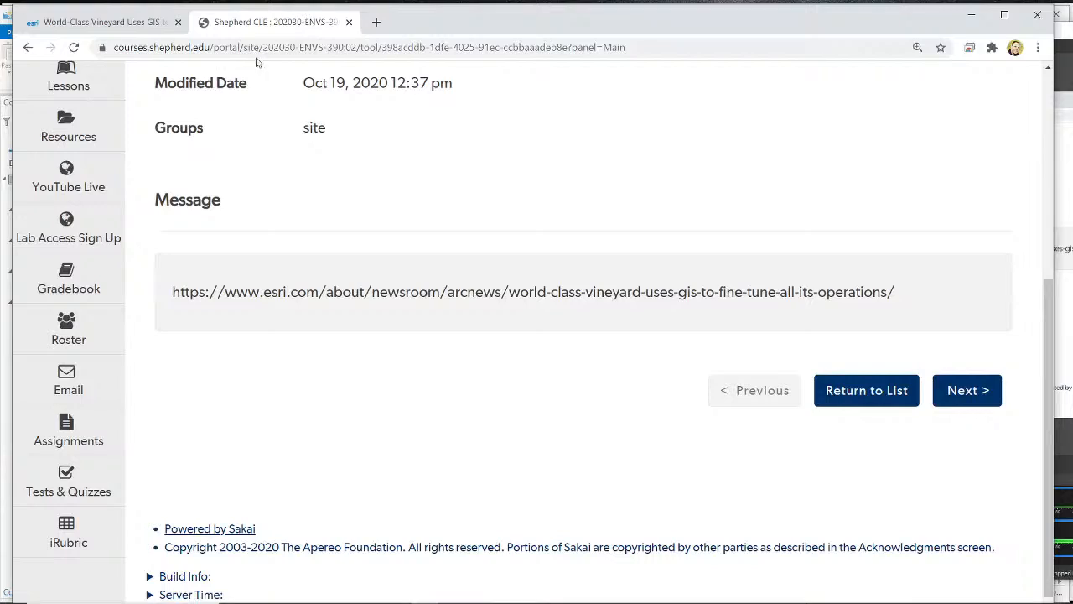
left_click(116, 23)
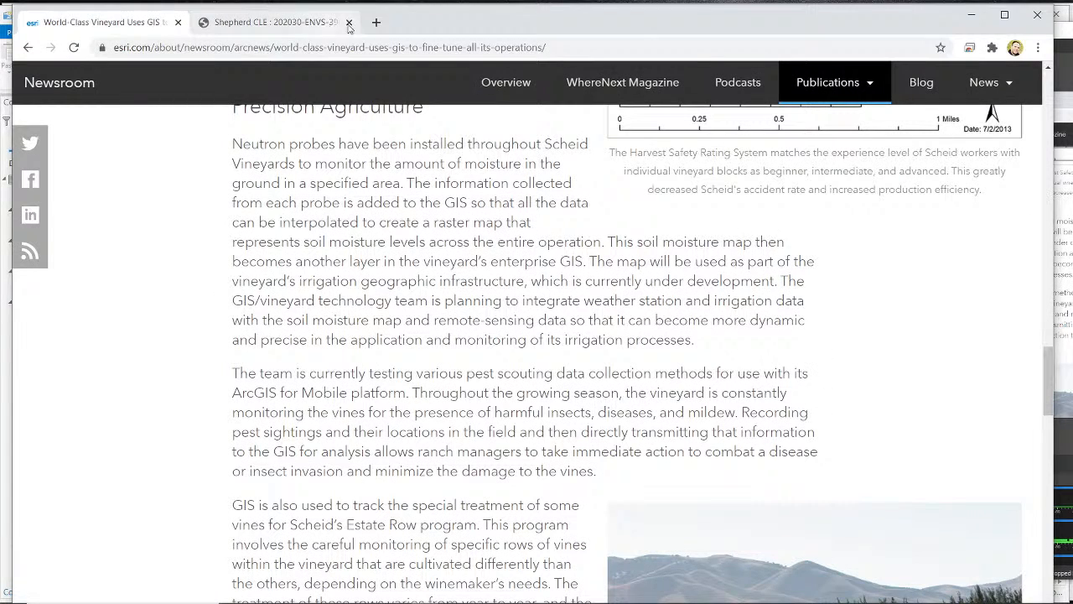
Minimize the browser and close the Practical Two - Public Lands project without saving changes.
left_click(972, 15)
left_click(175, 422)
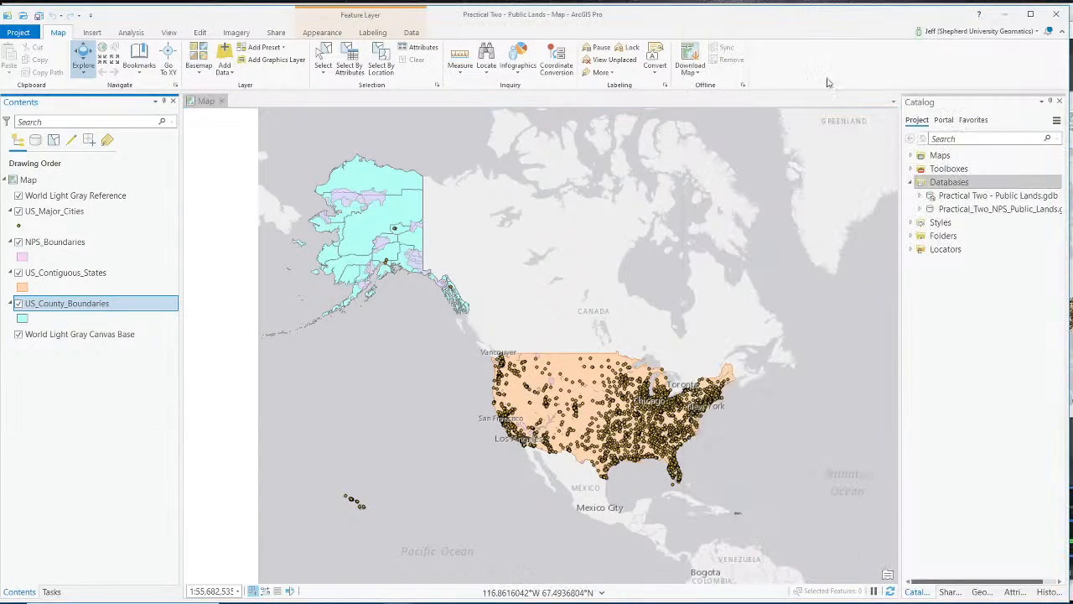
left_click(1056, 14)
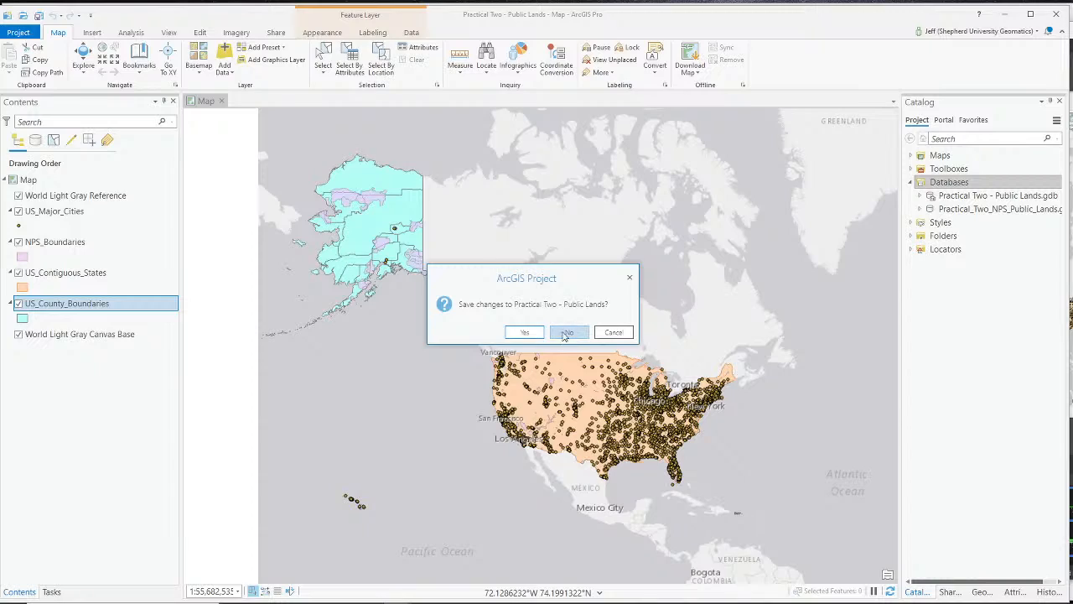
left_click(524, 332)
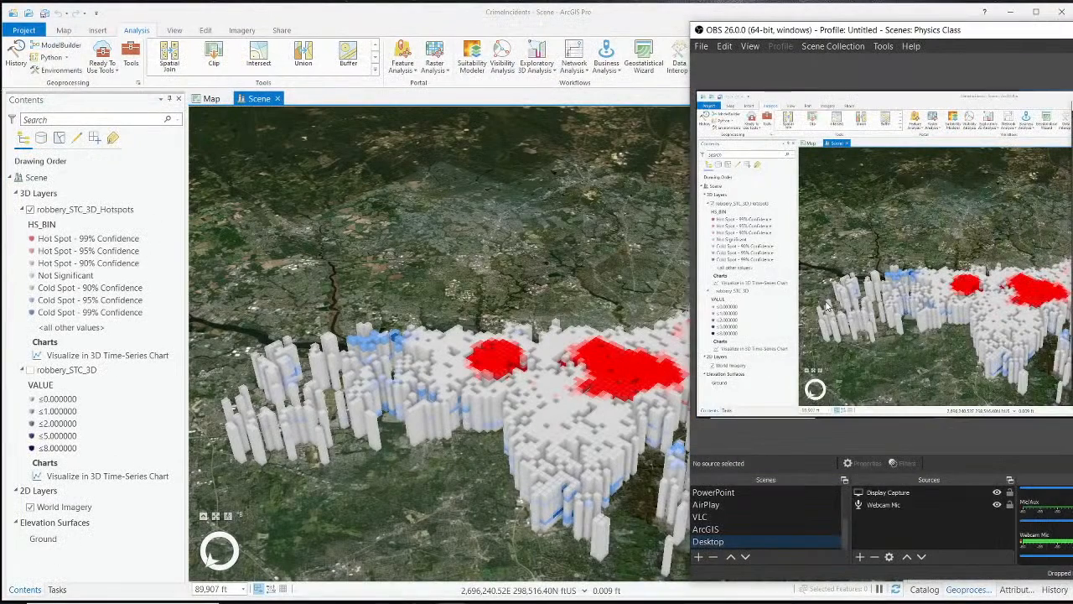
Open the recent Vineyard project in ArcGIS Pro and minimize the CrimeIncidents window.
left_click(671, 80)
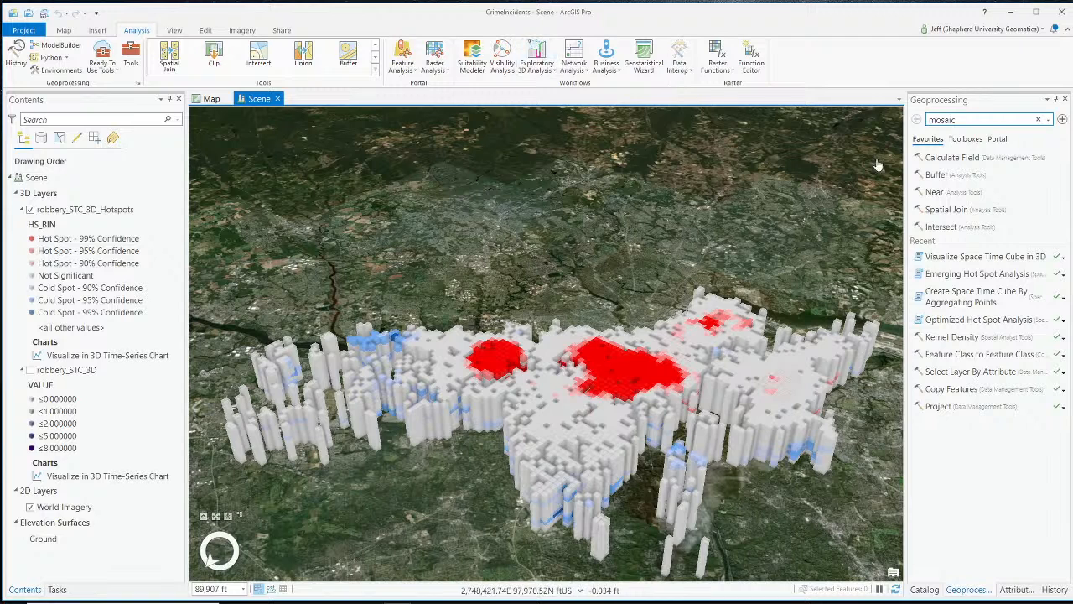
left_click(25, 30)
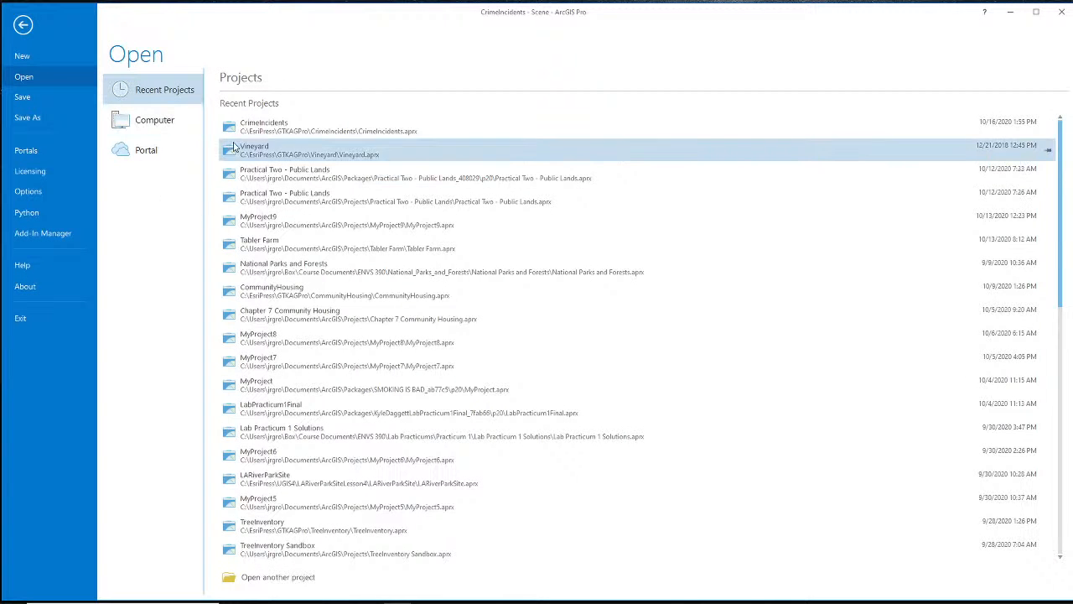
left_click(270, 149)
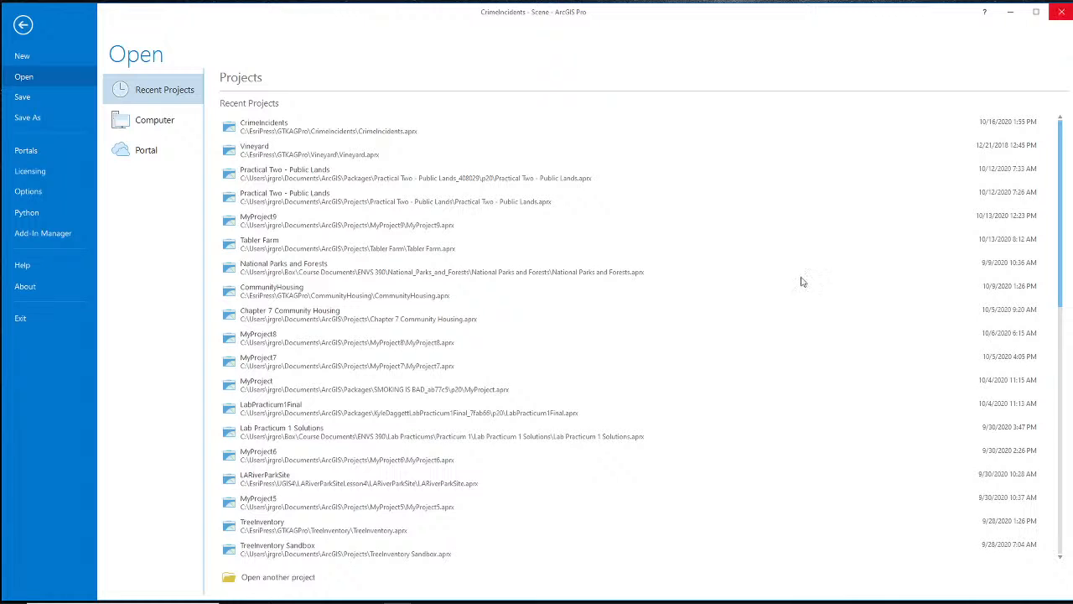
mouse_move(325, 597)
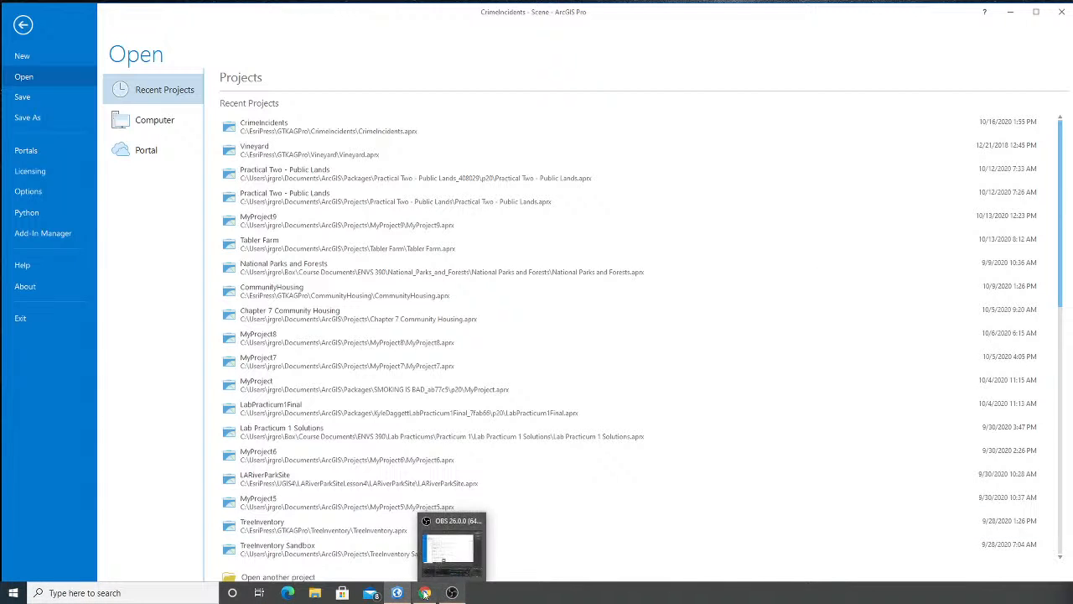
right_click(397, 593)
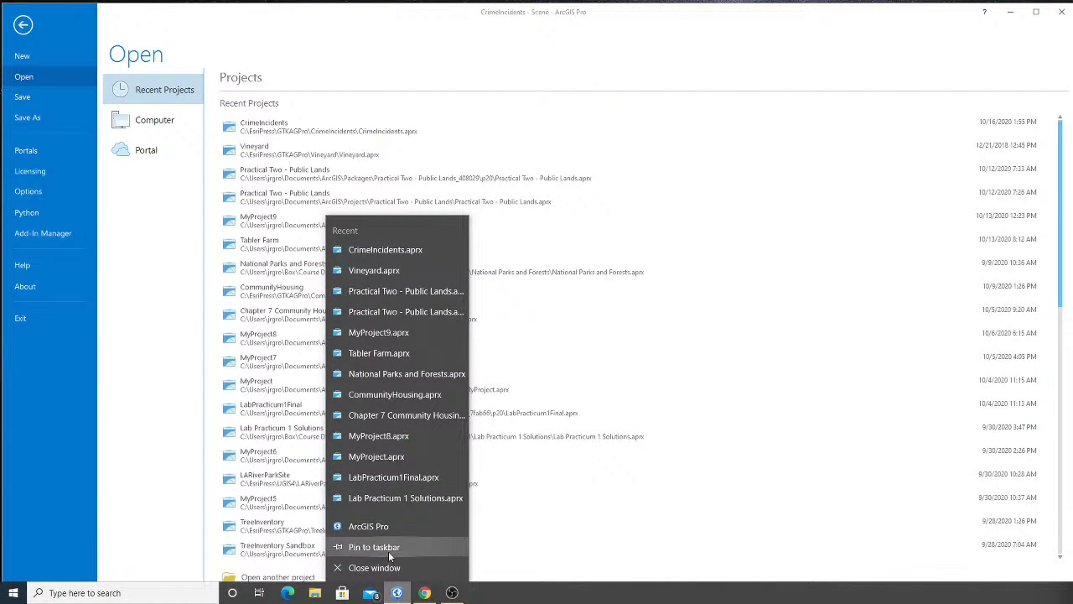
left_click(386, 270)
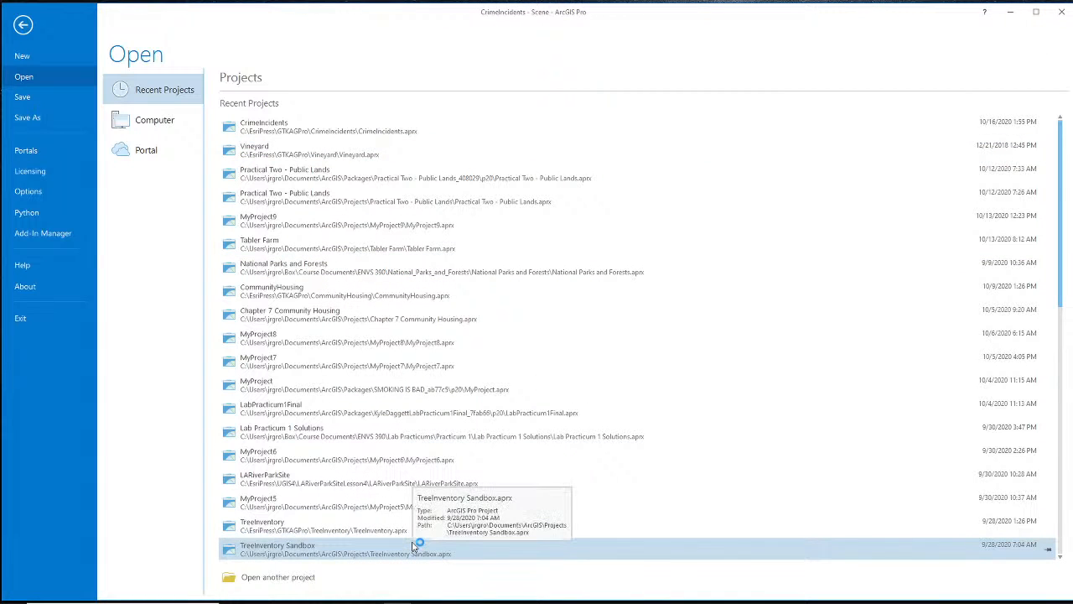
left_click(1012, 12)
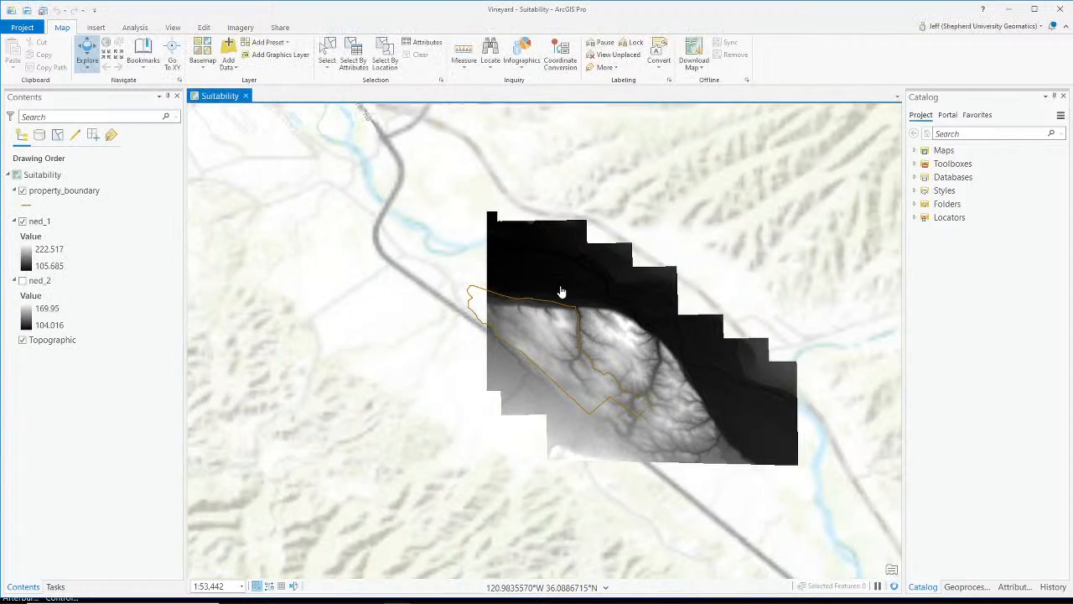
Hide the ned_1 and ned_2 rasters to inspect the property boundary on the basemap, declining to save changes to CrimeIncidents.
left_click(23, 221)
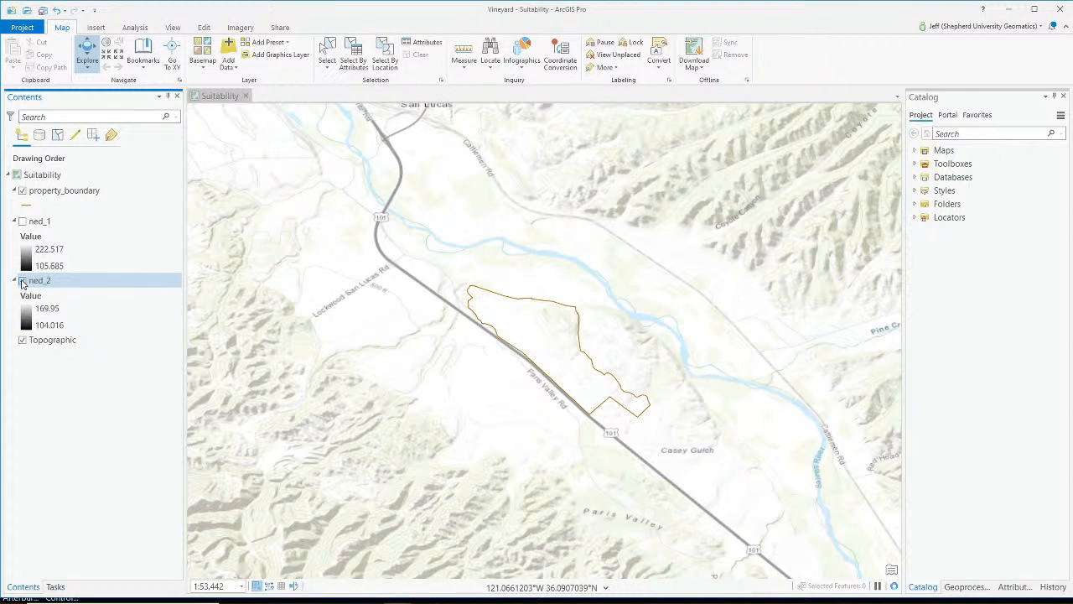
left_click(22, 281)
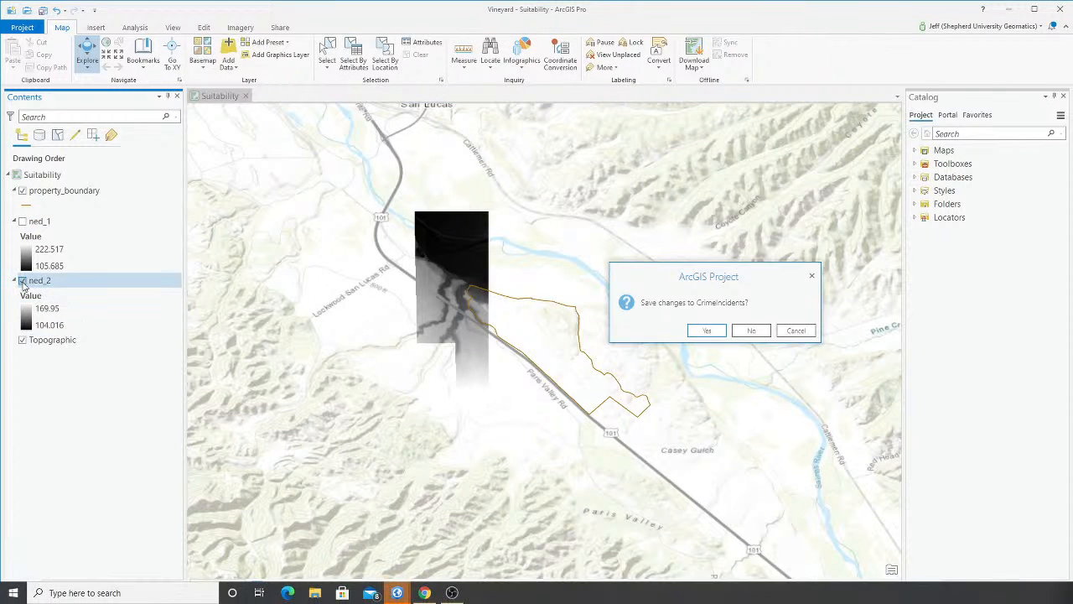
left_click(23, 281)
left_click(760, 331)
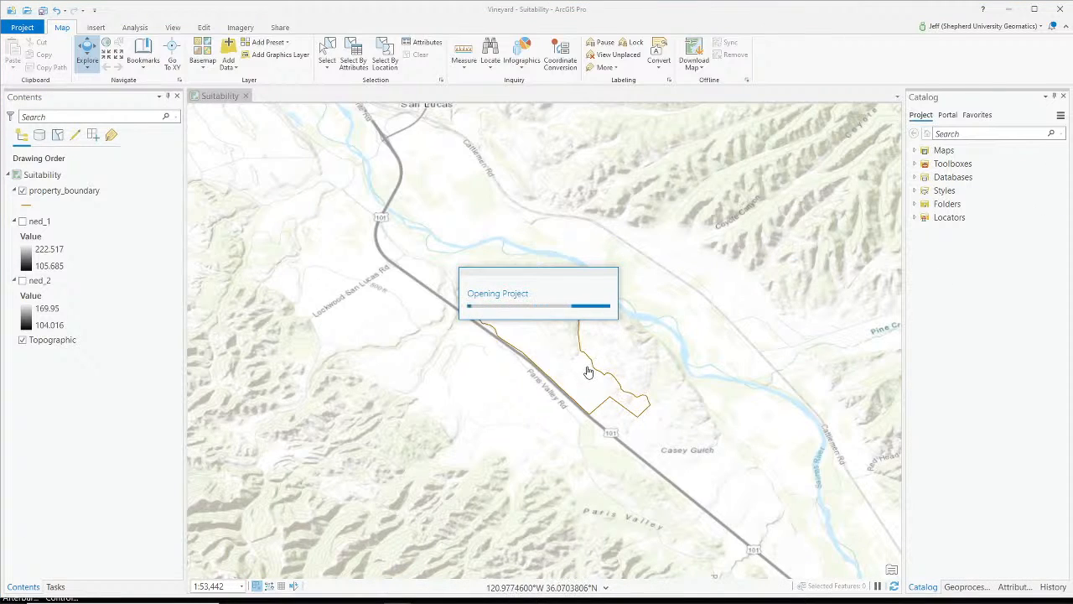
scroll(571, 338, "down", 1)
scroll(572, 338, "up", 3)
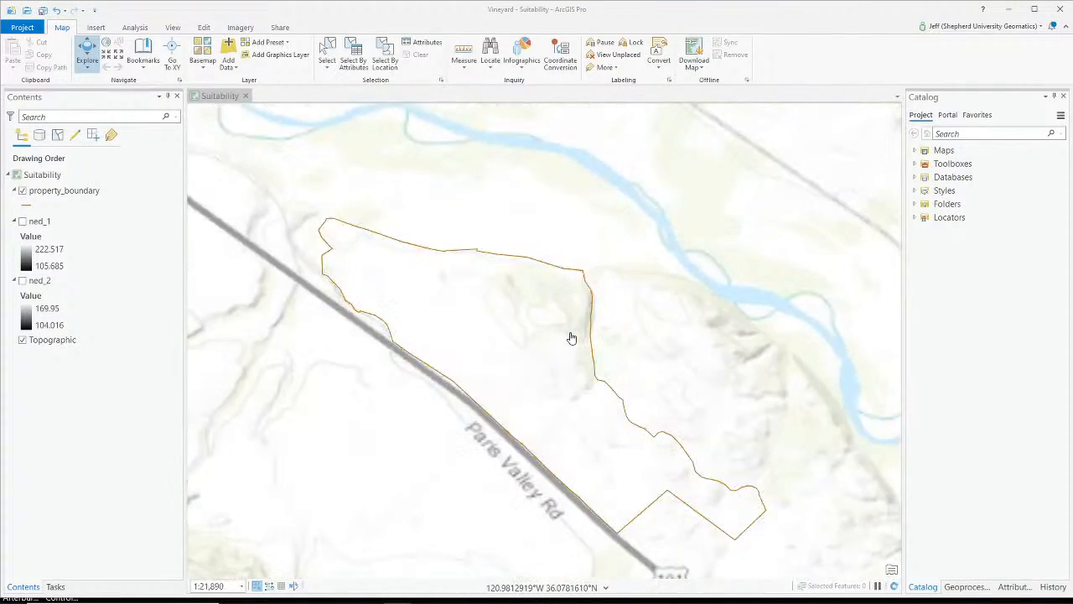
scroll(571, 338, "down", 1)
scroll(570, 359, "up", 1)
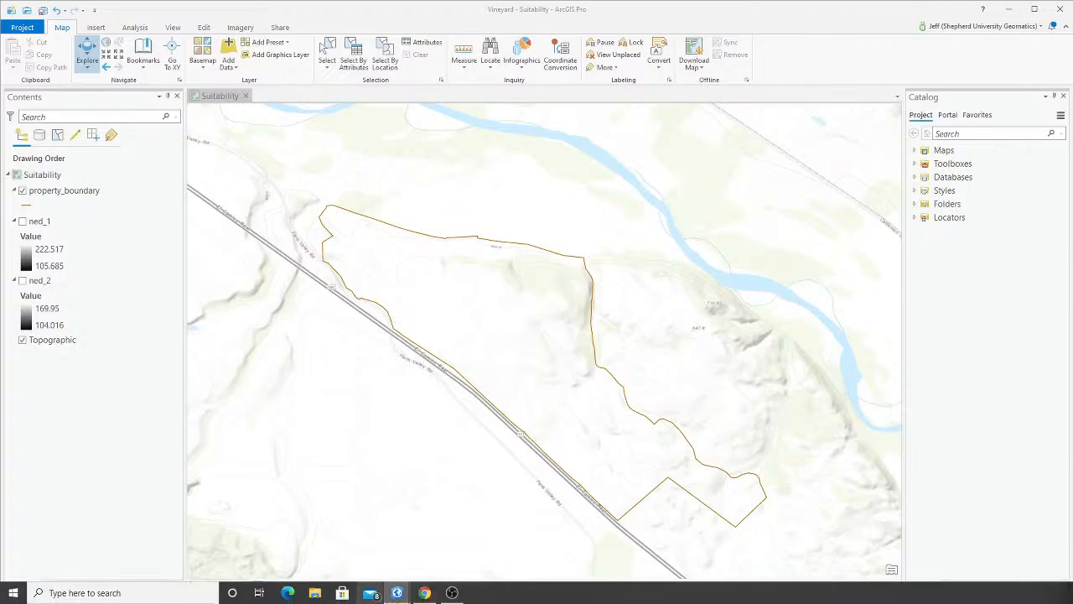
Review the Highlights and the Scheid Vineyards introduction in the Esri article in the browser, then return to the Vineyard project.
left_click(425, 595)
scroll(336, 280, "up", 20)
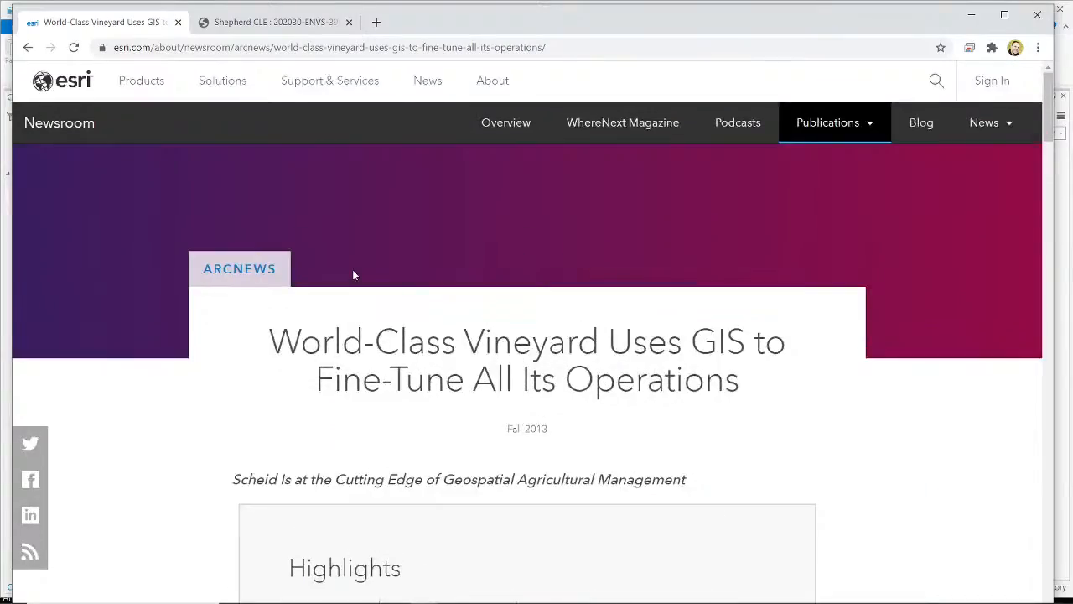
scroll(353, 276, "down", 4)
scroll(356, 271, "down", 1)
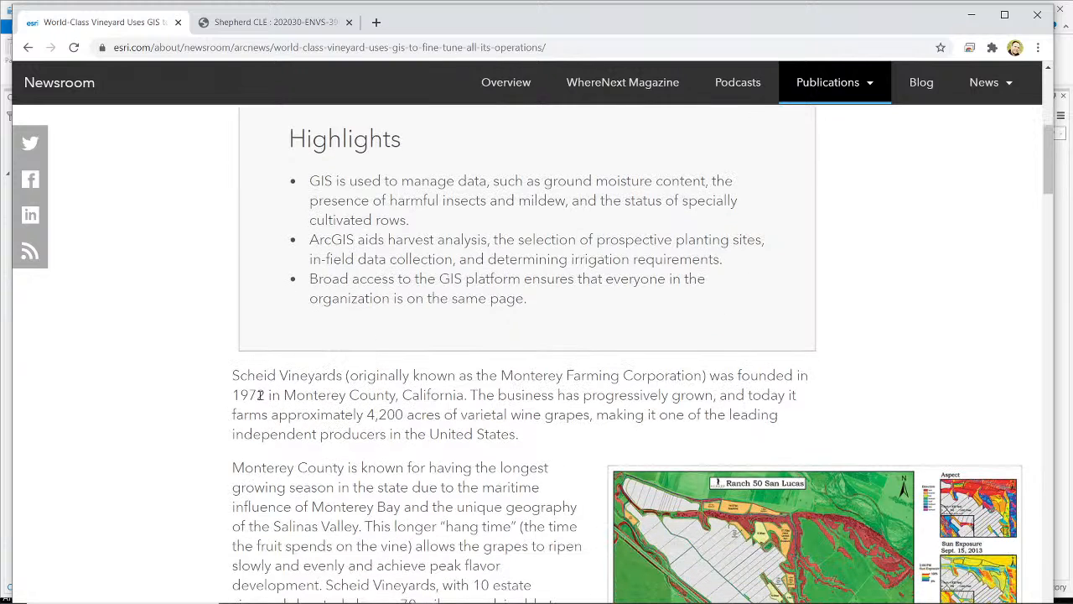
left_click_drag(235, 375, 389, 376)
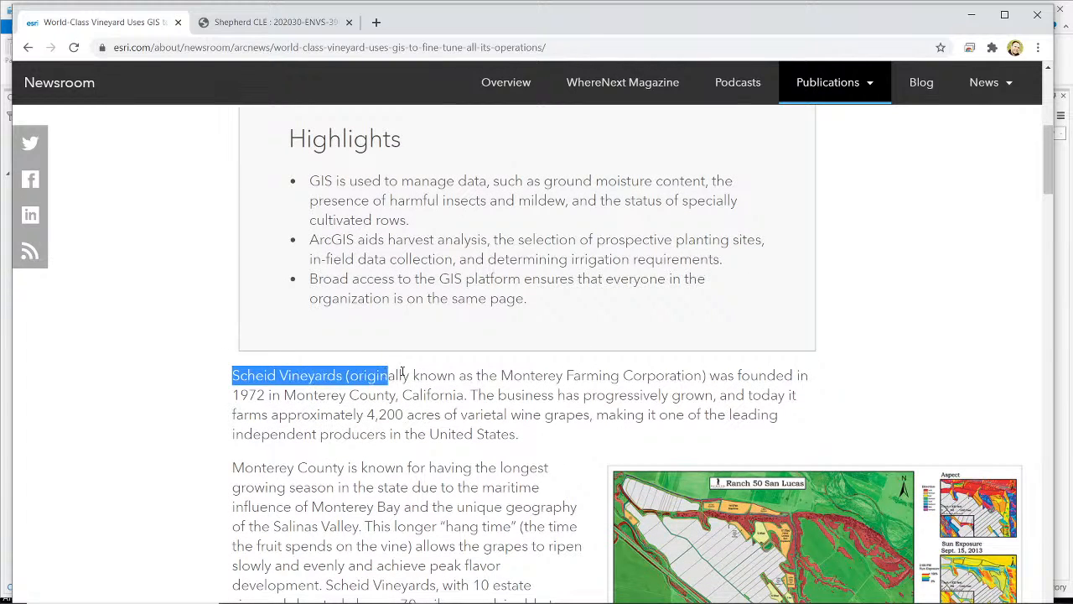
left_click(460, 362)
left_click(975, 16)
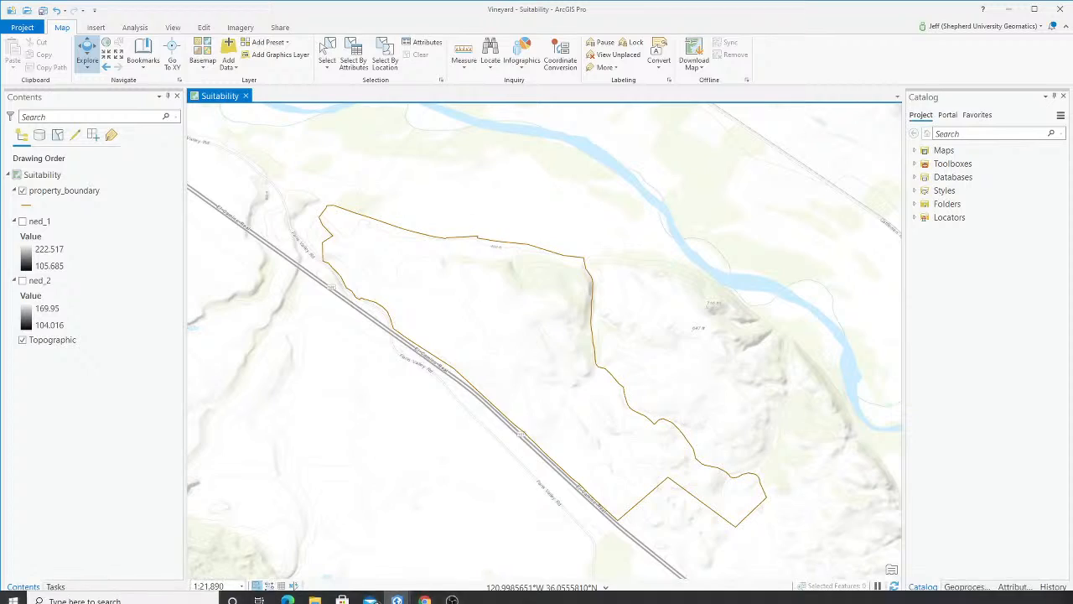
Examine the Ranch 50 San Lucas map in the browser article for comparison with the Vineyard project's boundary.
left_click(425, 593)
scroll(761, 288, "down", 3)
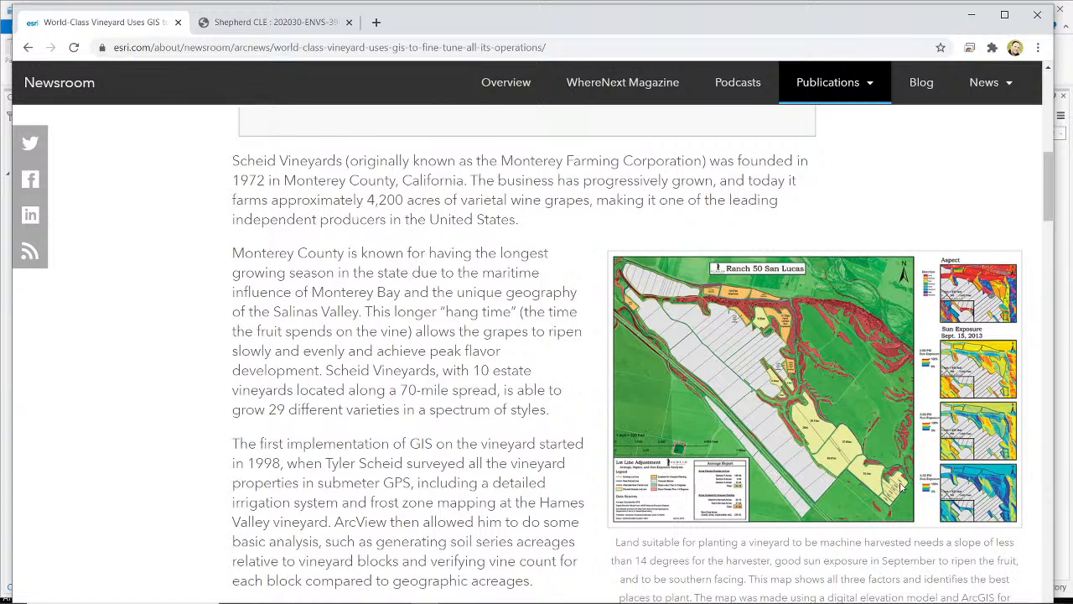
left_click(971, 15)
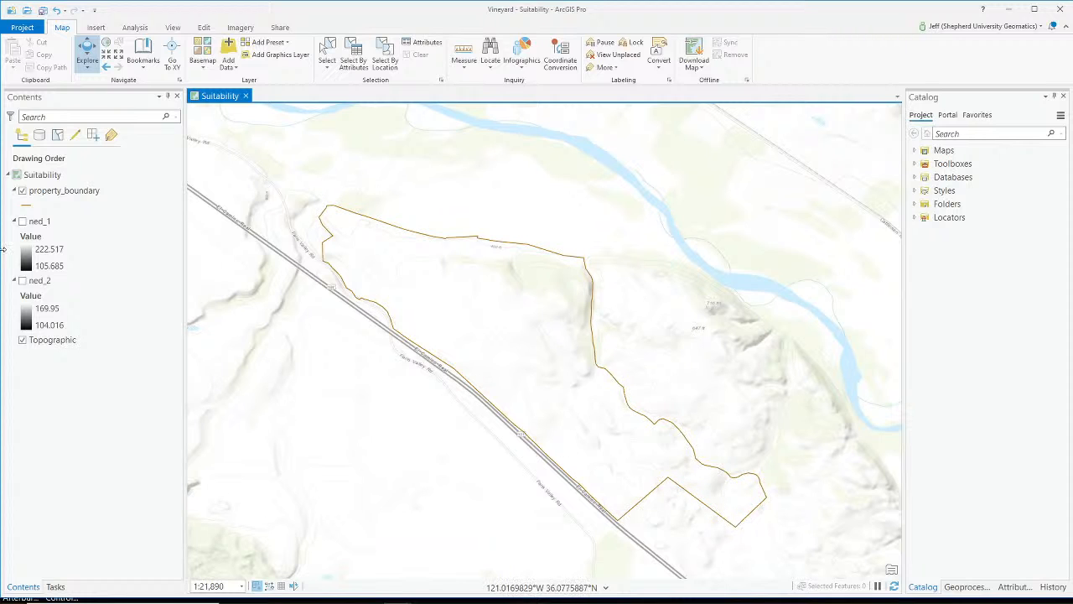
Open the property_boundary line symbol settings and view the ned_1 and ned_2 rasters against the boundary, hiding both again.
left_click(30, 206)
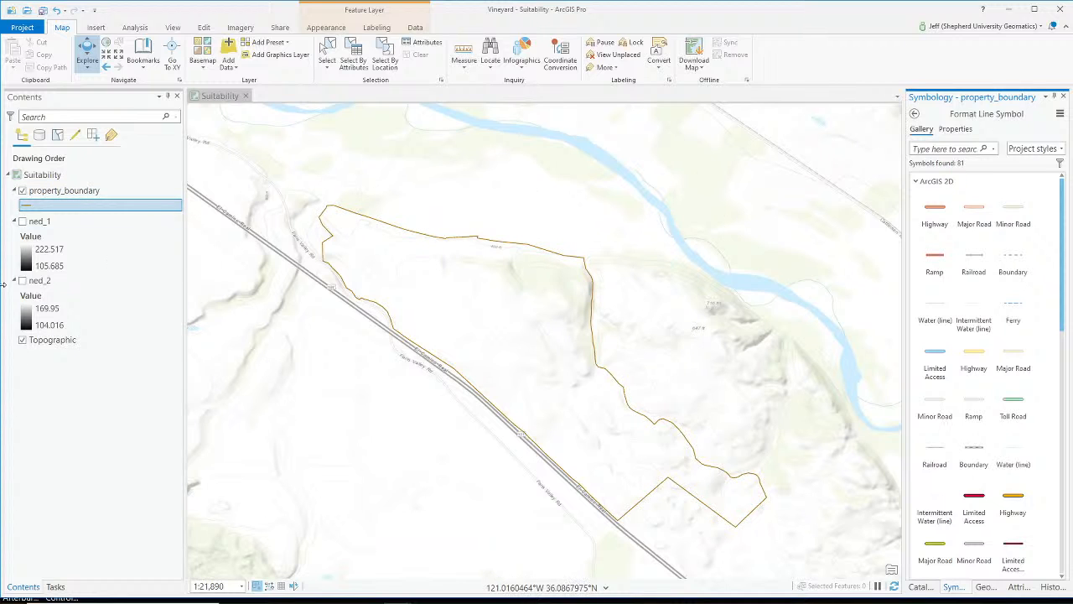
left_click(22, 221)
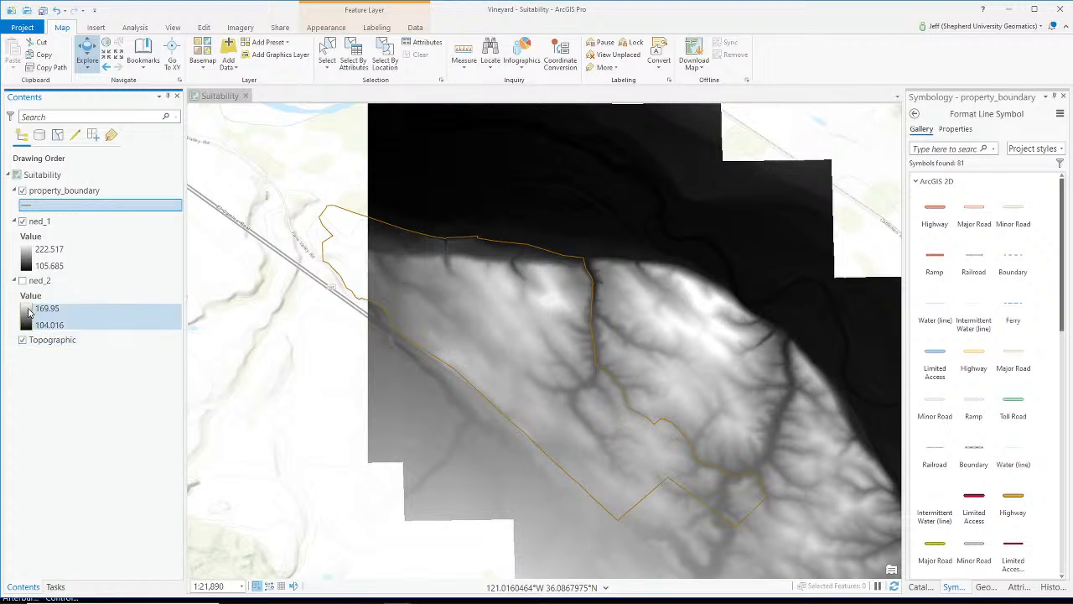
left_click(22, 281)
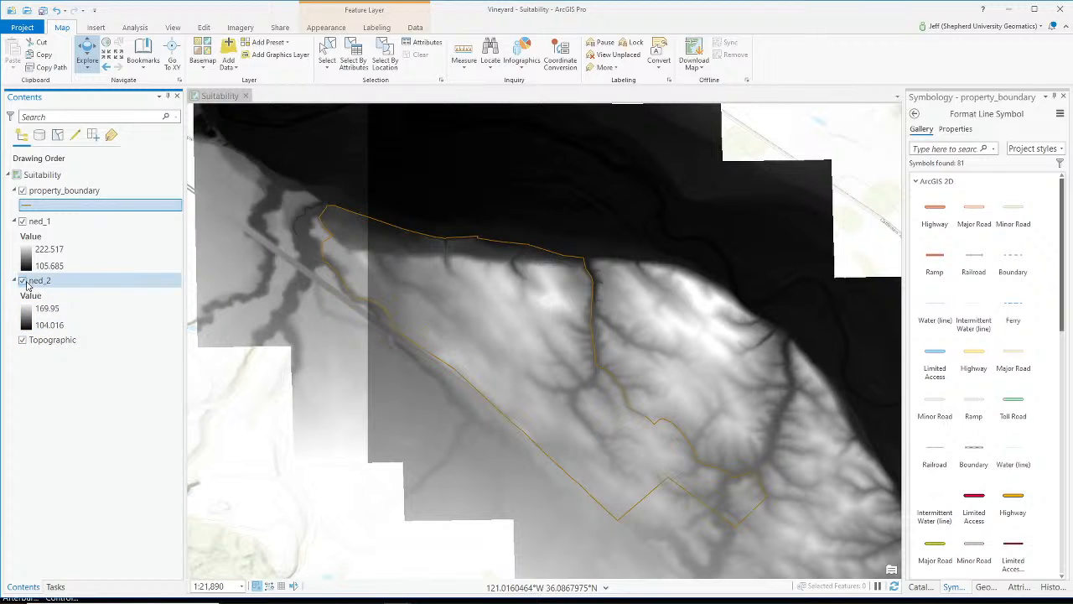
left_click(22, 281)
left_click(22, 220)
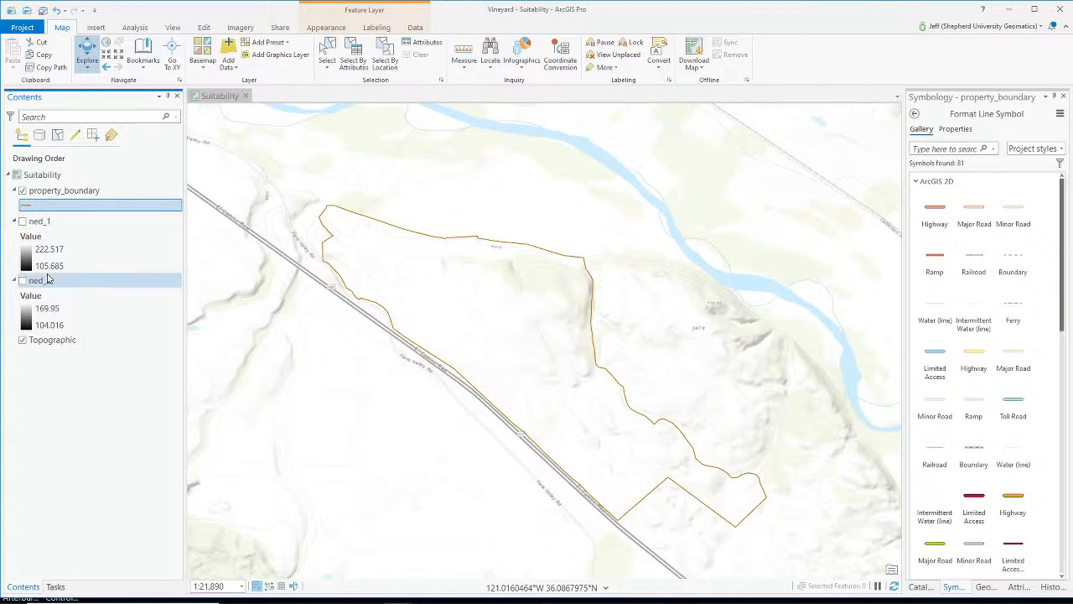
Show the ned_1 raster and briefly display ned_2 beside it, leaving only ned_1 turned on.
left_click(22, 222)
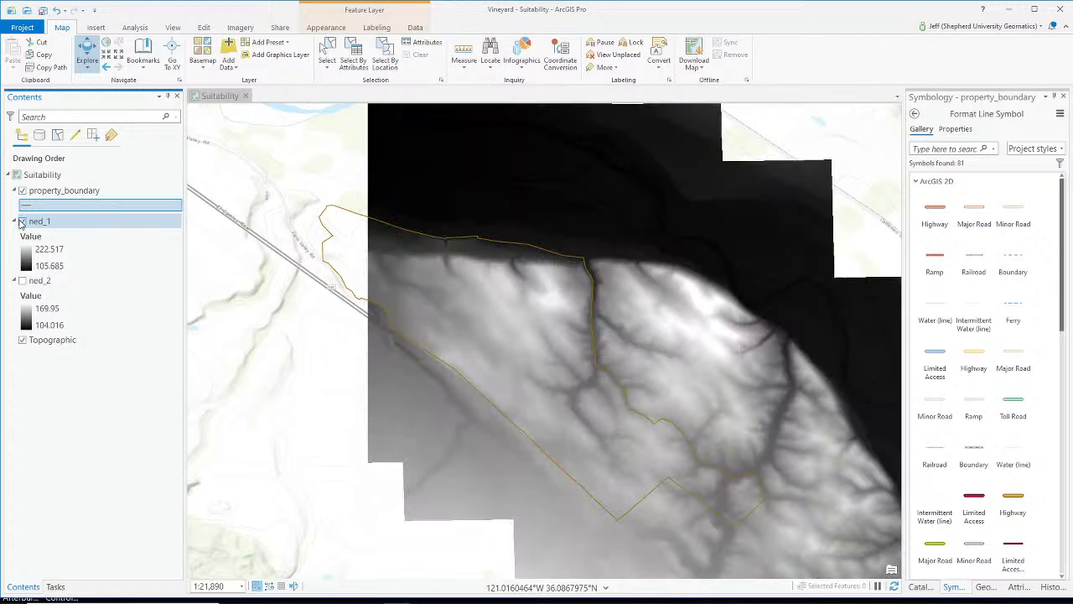
left_click(22, 281)
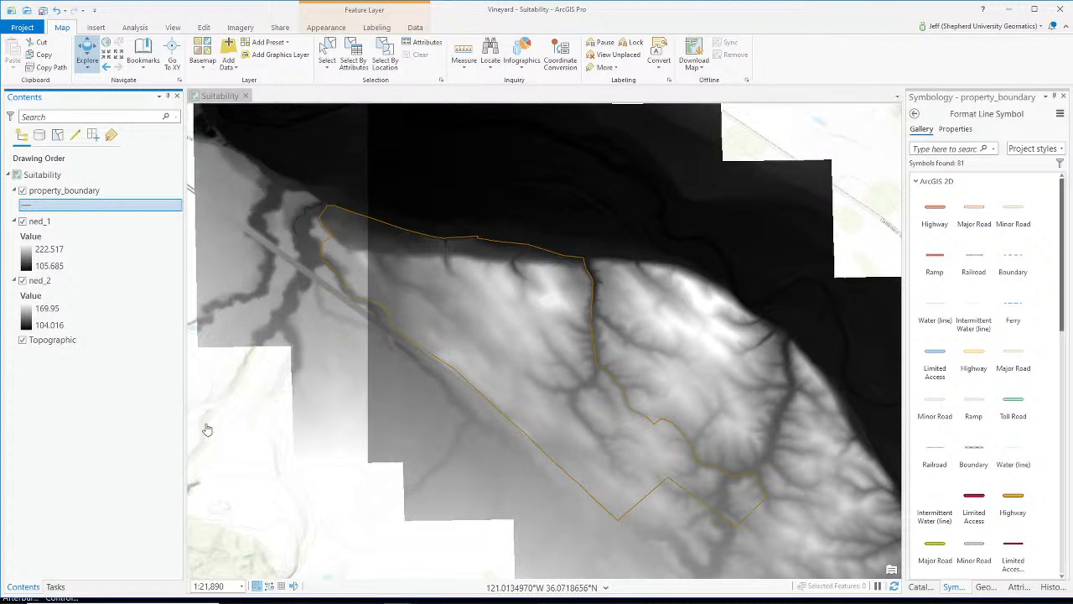
left_click(22, 281)
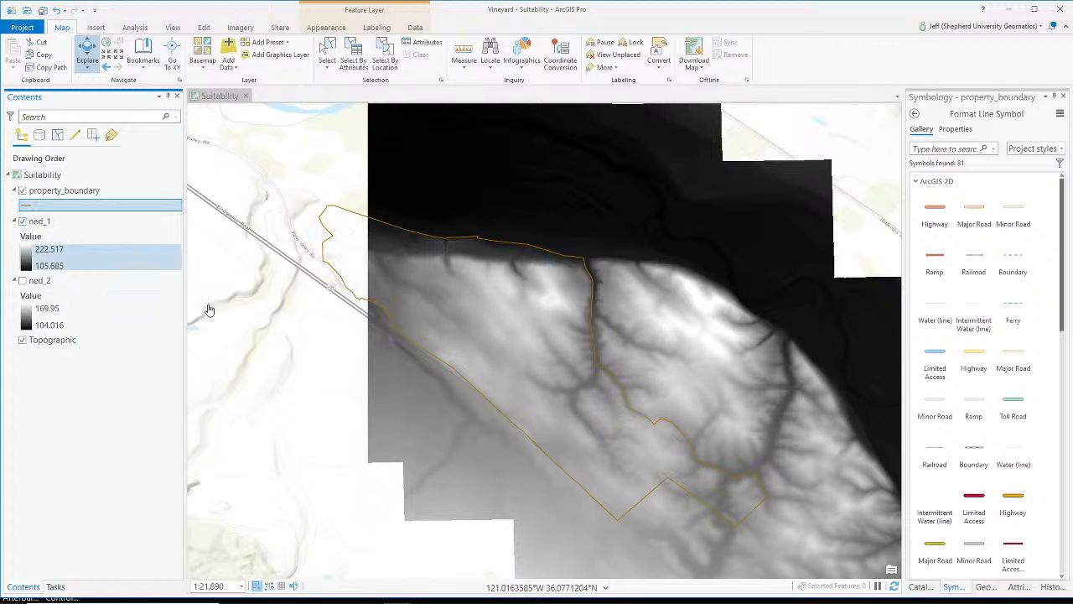
Examine the ned_1 elevation raster at close range to see its individual cells, then its terrain around the property boundary.
scroll(754, 386, "up", 5)
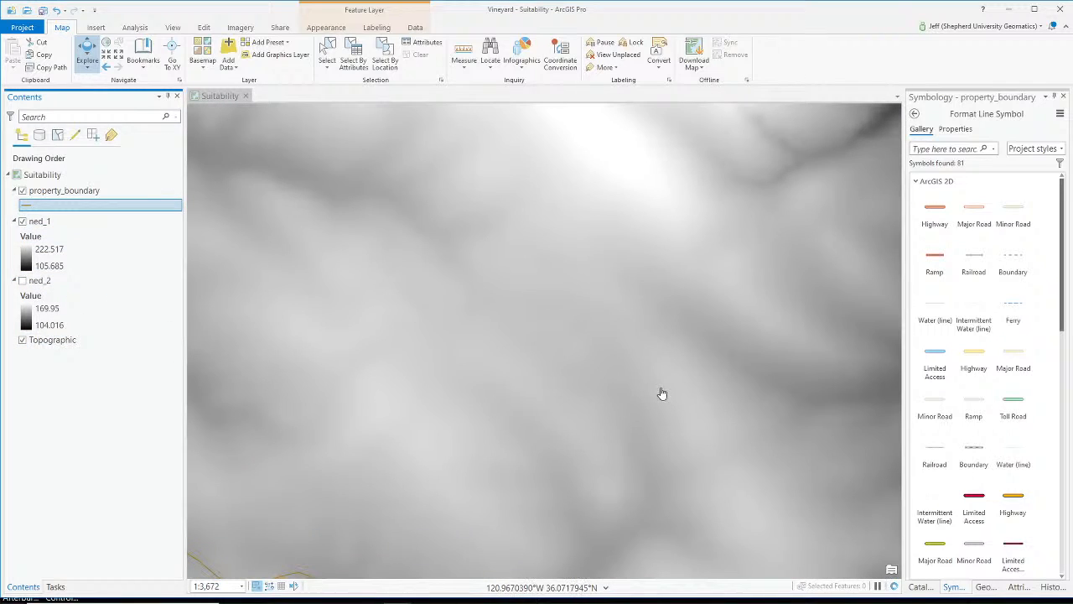
scroll(661, 393, "up", 6)
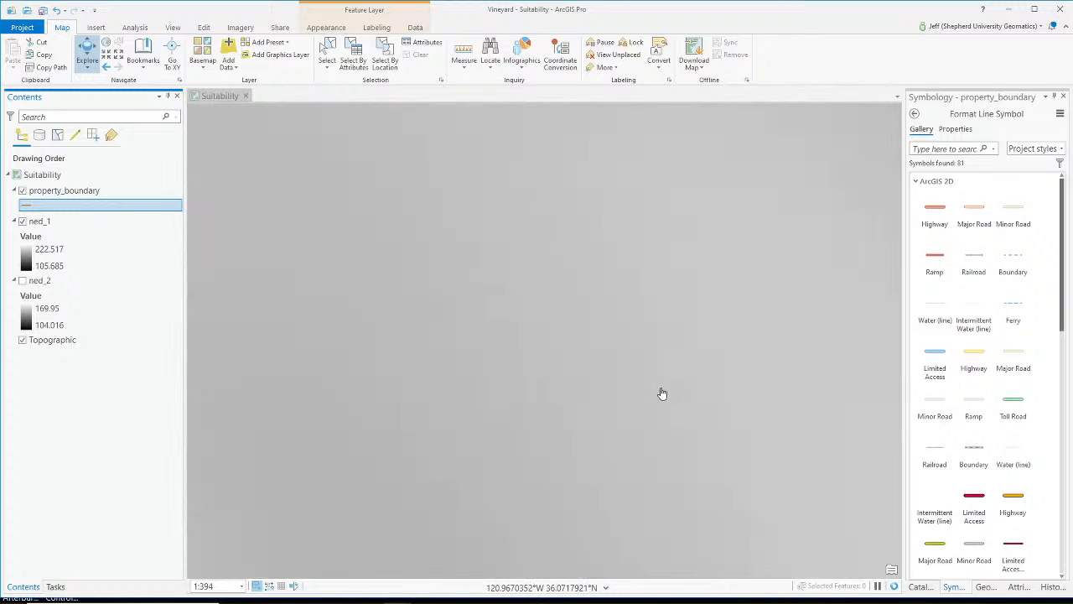
scroll(651, 399, "up", 5)
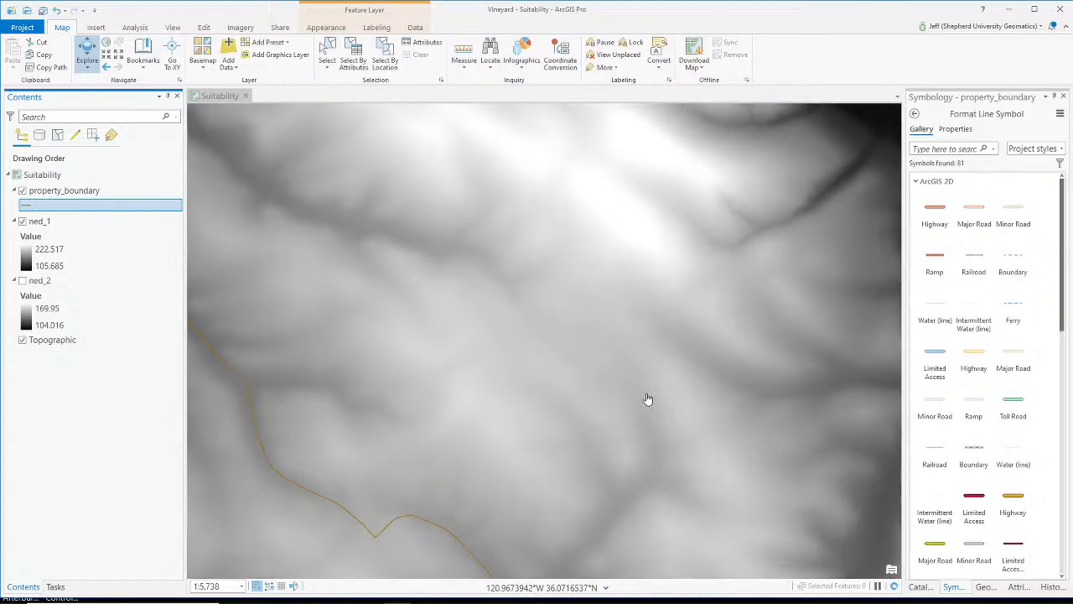
scroll(648, 399, "down", 3)
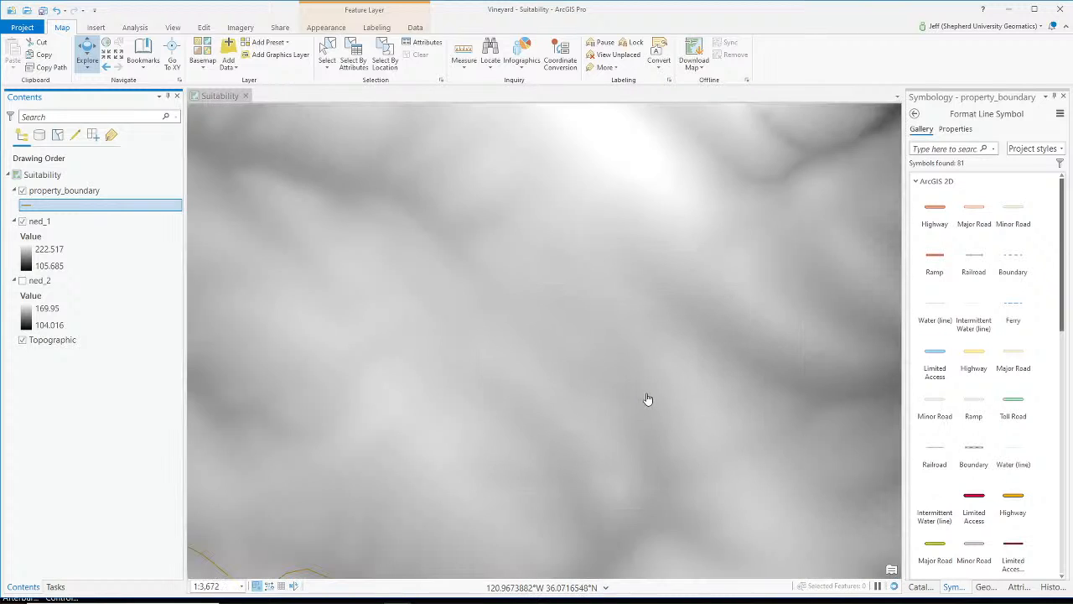
scroll(647, 399, "up", 8)
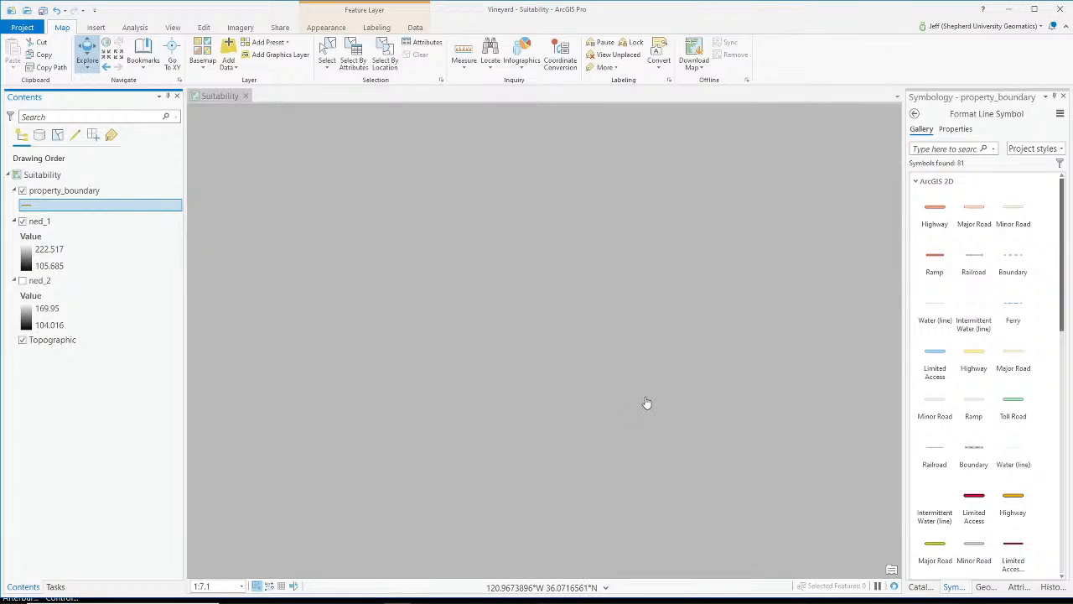
scroll(646, 404, "down", 5)
scroll(646, 404, "down", 3)
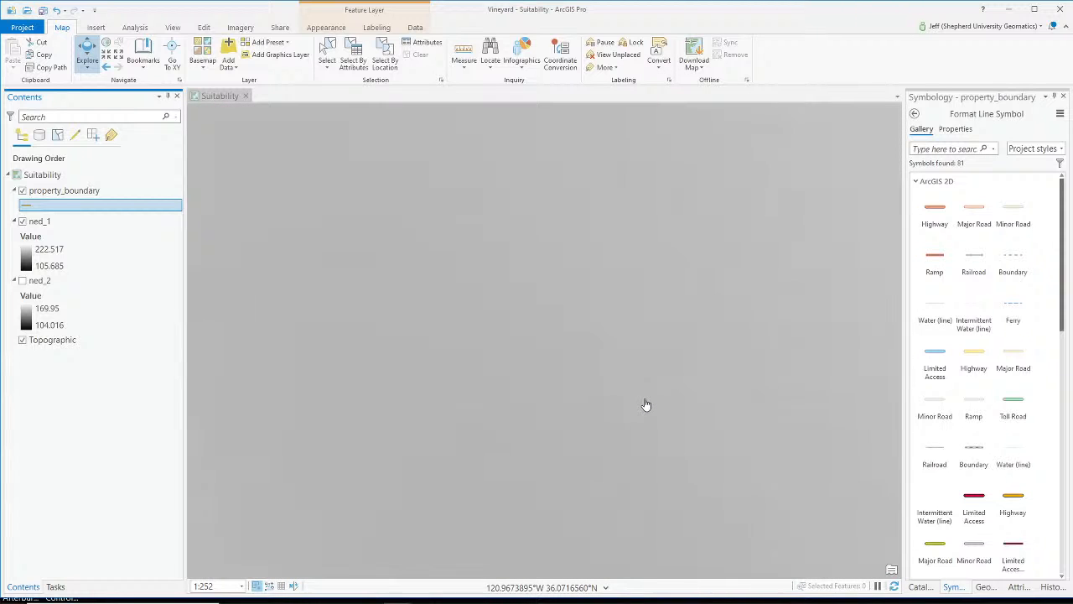
scroll(646, 404, "down", 10)
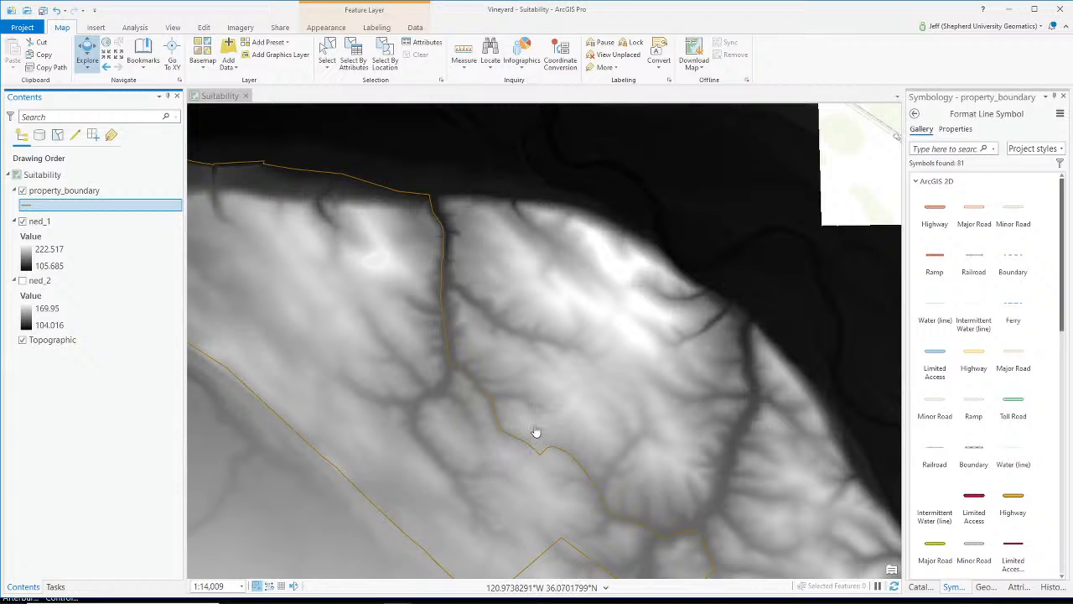
Examine the ned_1 raster along the bright ridge northeast of the property boundary, down to its individual cells.
left_click_drag(536, 432, 666, 434)
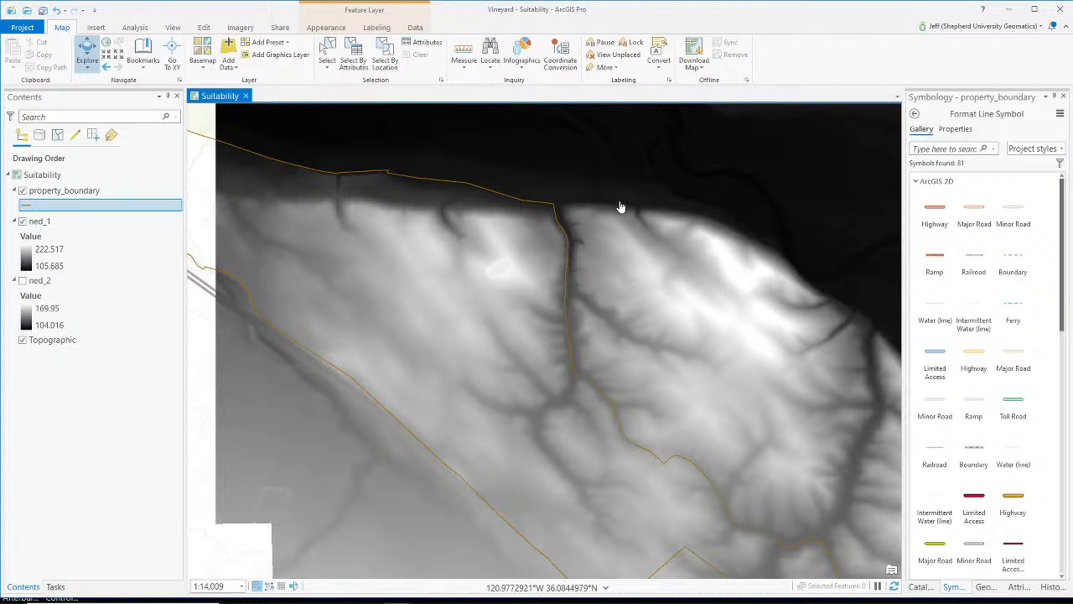
scroll(721, 226, "up", 5)
left_click_drag(719, 233, 568, 301)
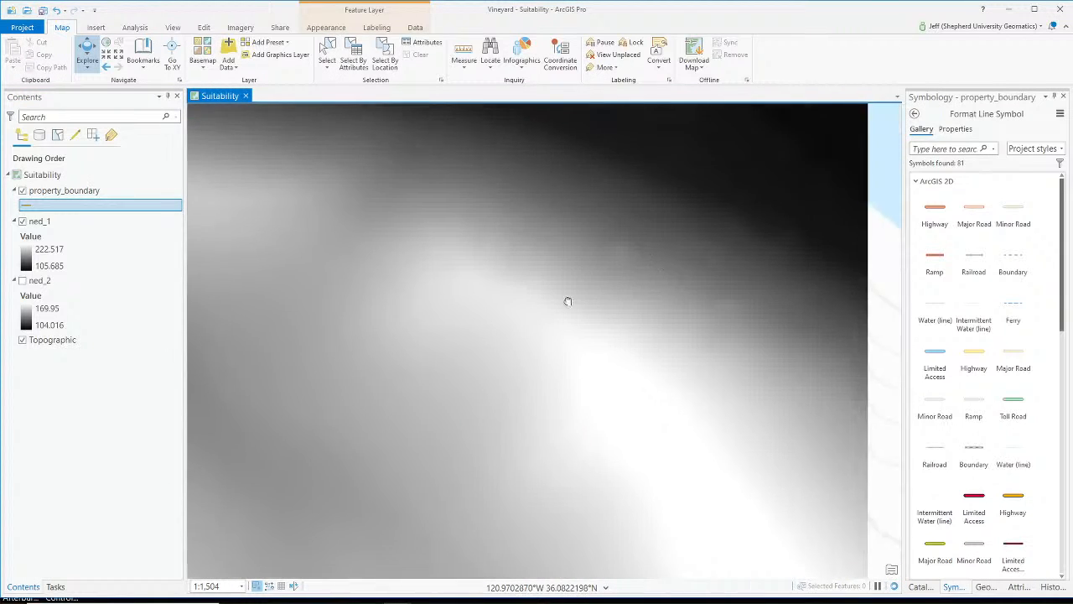
scroll(564, 315, "up", 5)
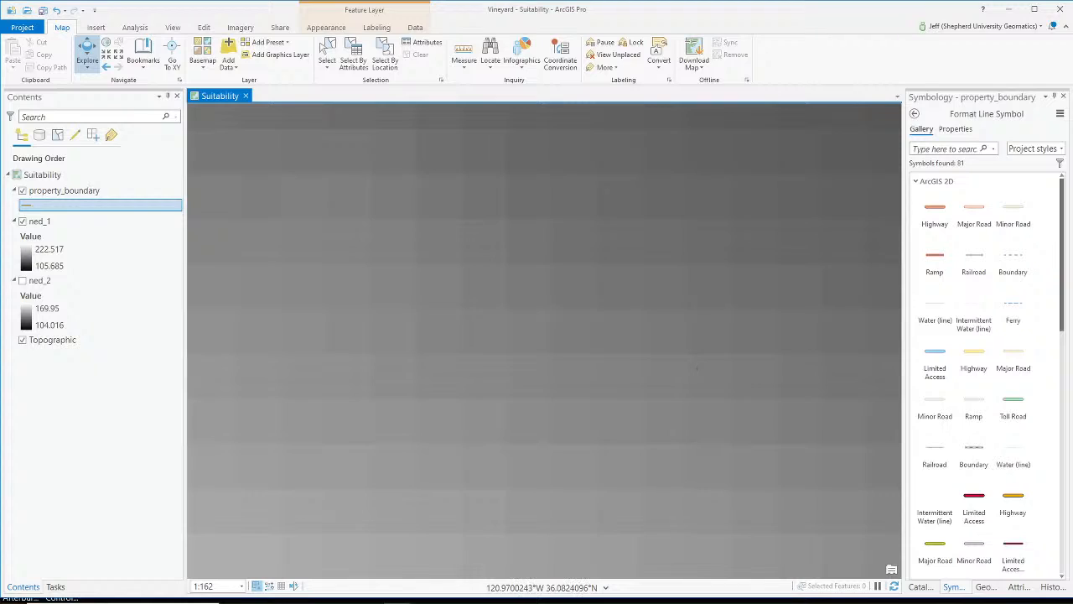
key("alt+Tab")
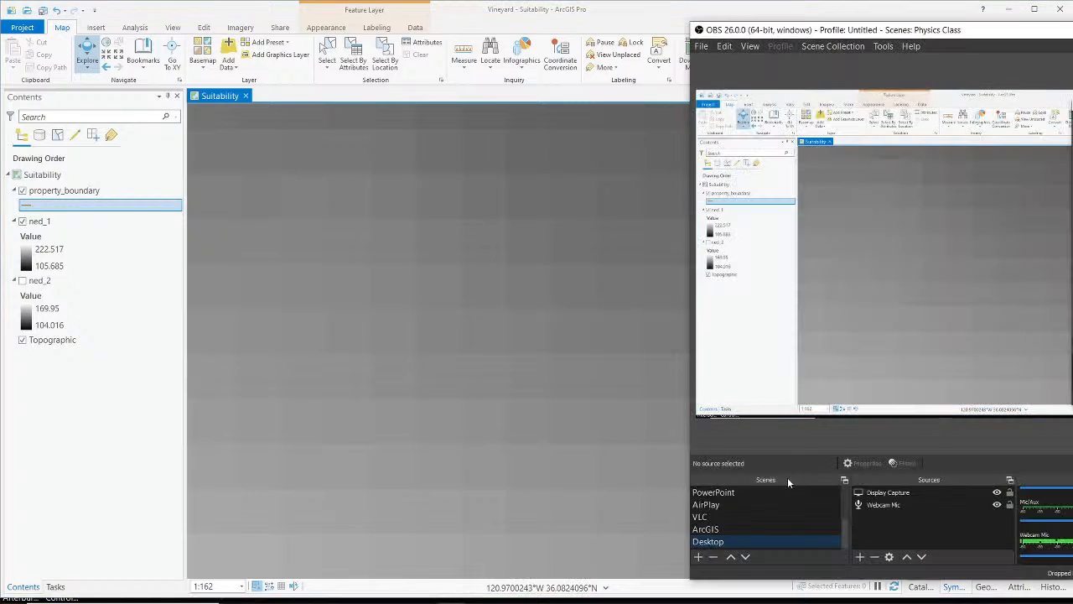
scroll(780, 504, "up", 3)
left_click(770, 519)
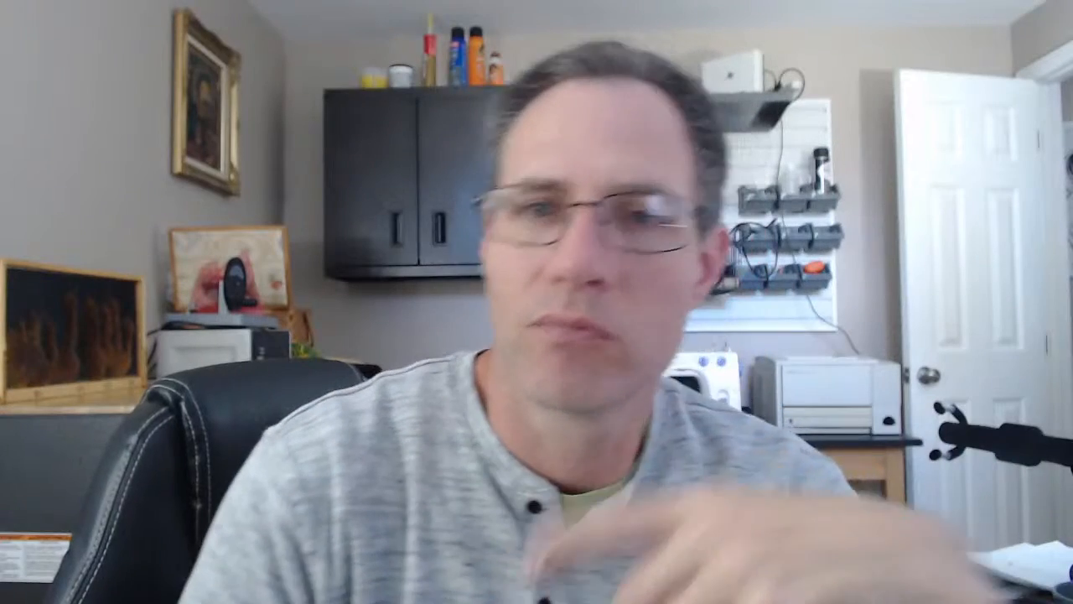
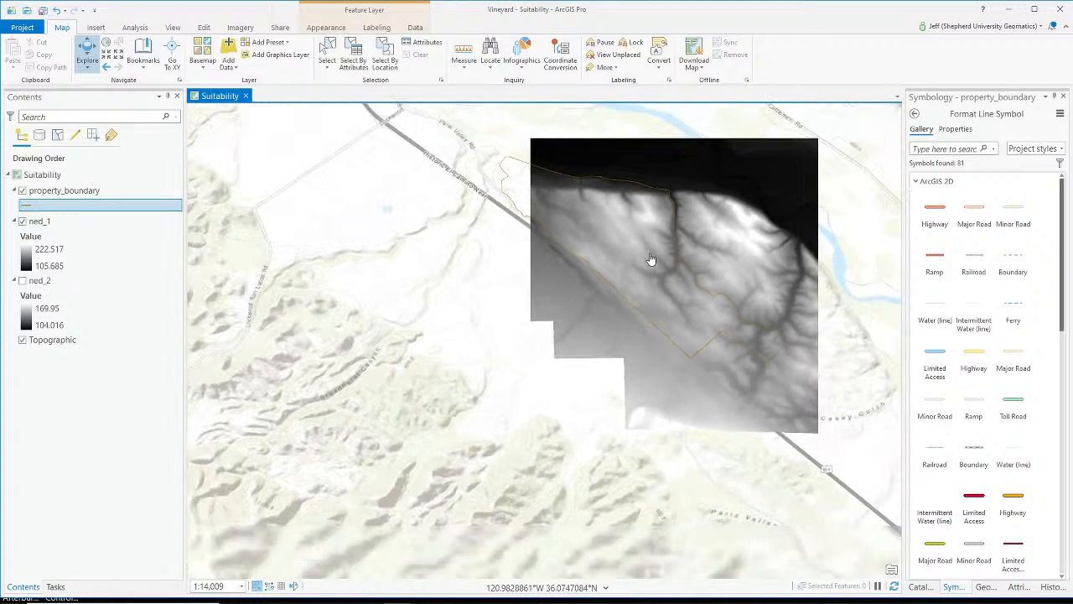
Turn on the ned_2 raster beside ned_1 and view both around the whole property boundary.
mouse_move(637, 243)
left_mouse_down()
mouse_move(696, 272)
mouse_move(691, 286)
left_mouse_up()
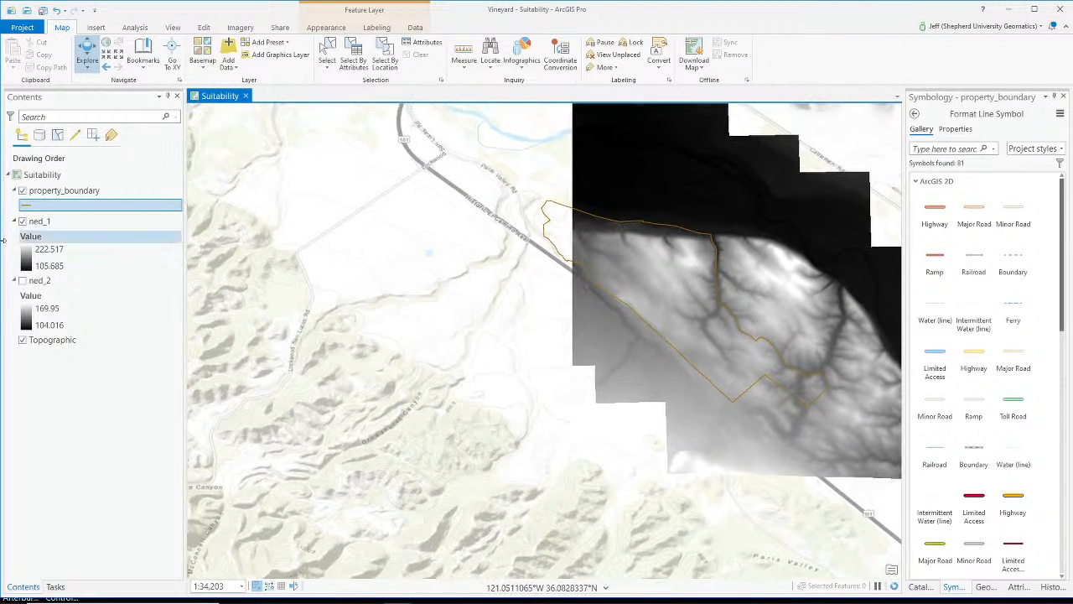
left_click(22, 280)
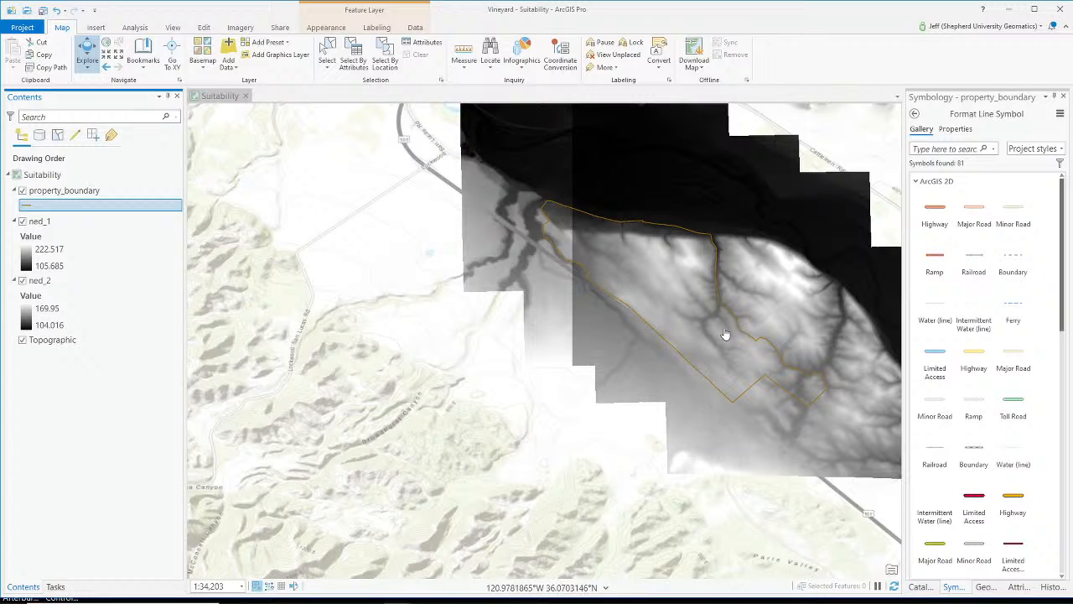
left_click_drag(726, 335, 605, 372)
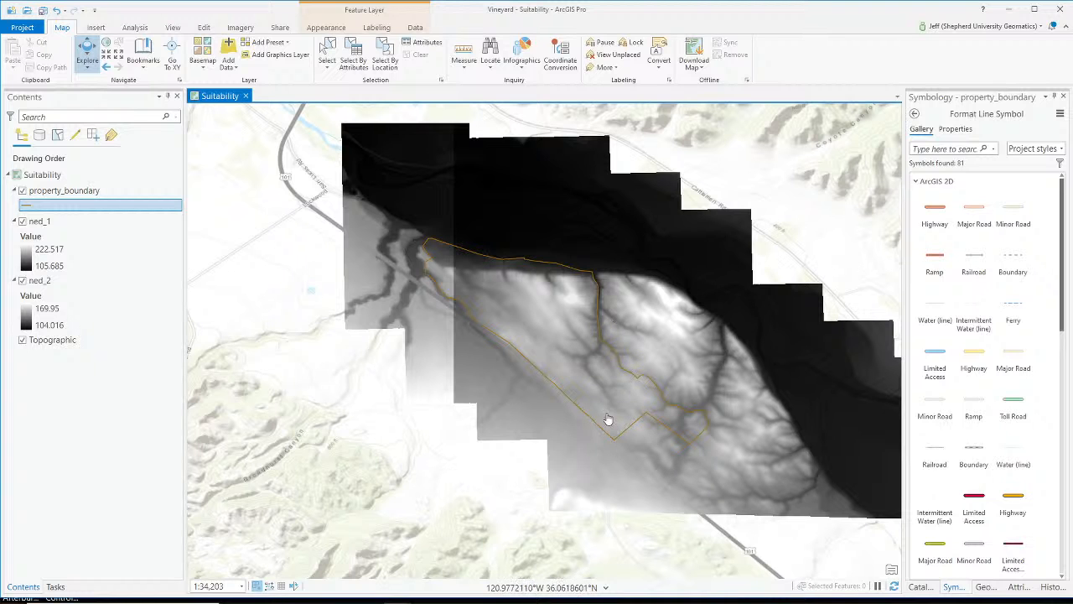
Identify the ned_1 elevation value of a cell on the bright ridge east of the property boundary, and dismiss the pop-up.
scroll(650, 377, "up", 3)
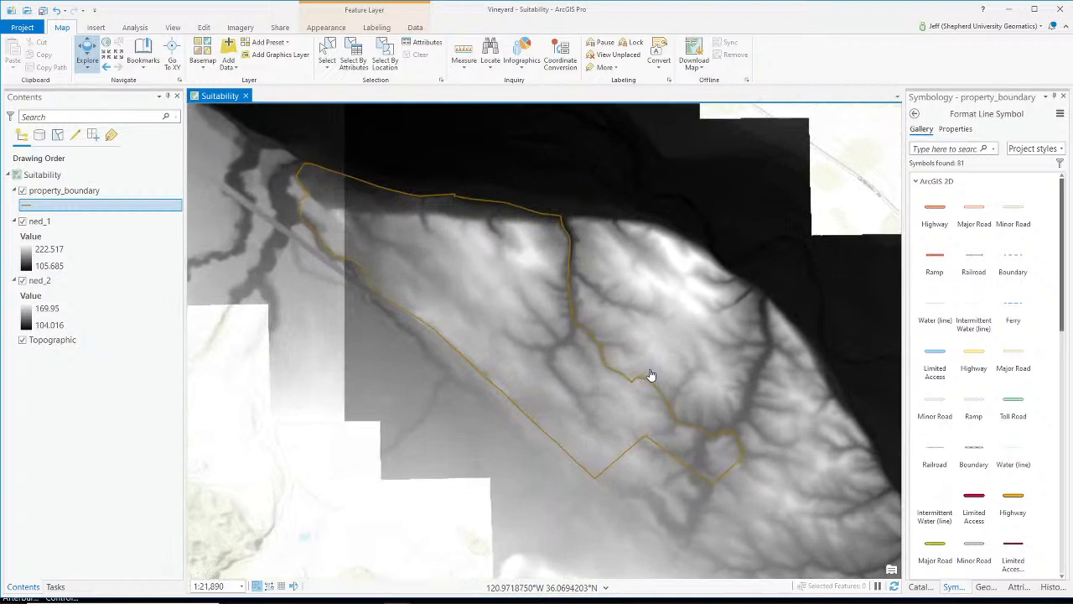
scroll(675, 366, "up", 5)
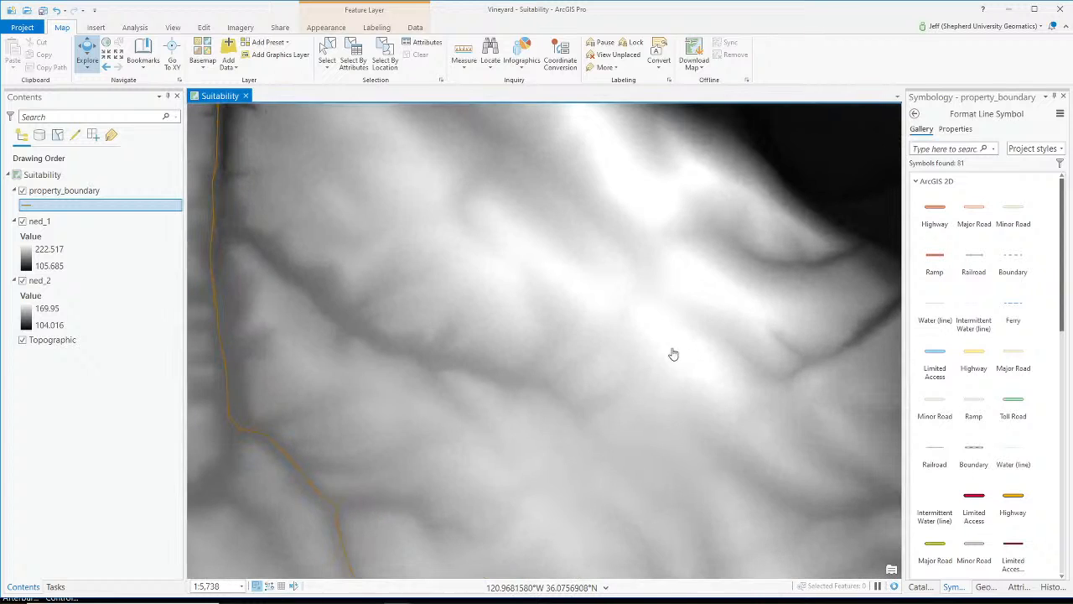
left_click(673, 352)
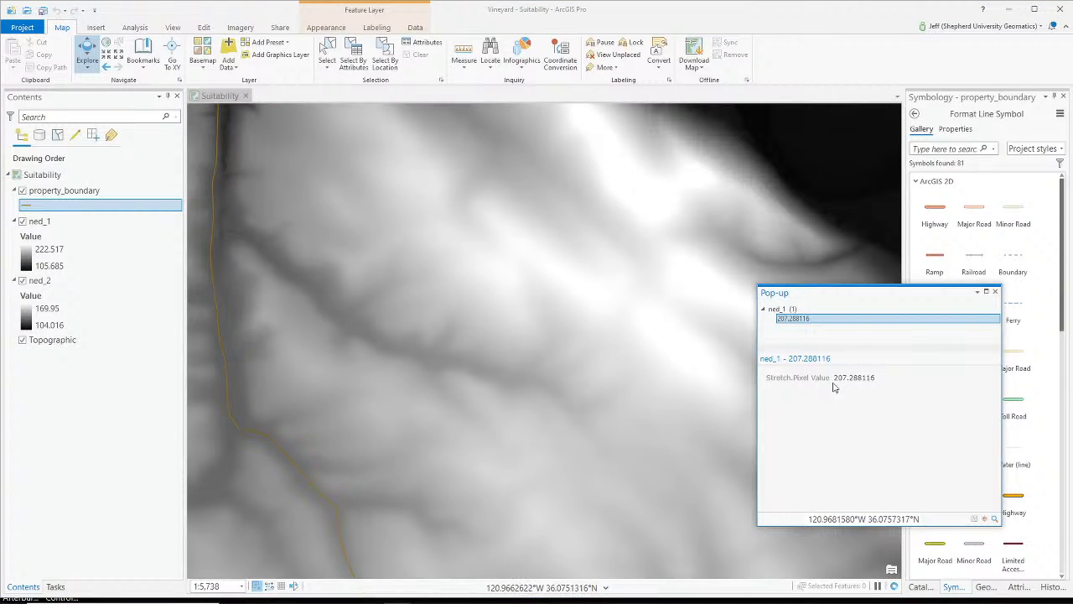
left_click_drag(833, 387, 881, 385)
left_click(998, 292)
scroll(613, 395, "down", 2)
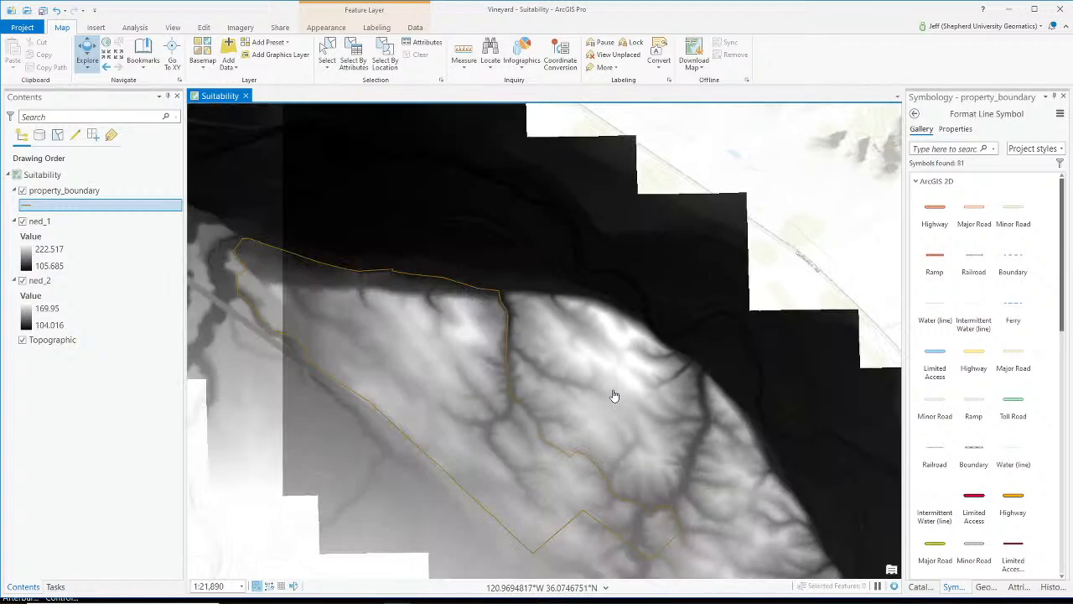
scroll(661, 371, "up", 2)
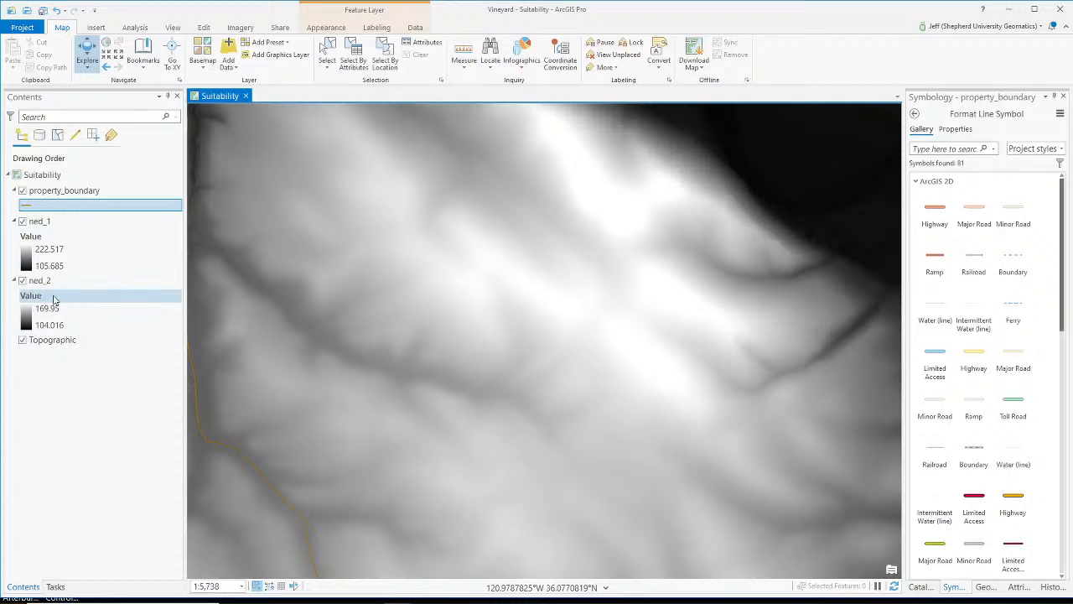
Create a histogram of the ned_2 raster with Band_1 as its variable, and close the chart view after reviewing it.
left_click(55, 298)
right_click(53, 296)
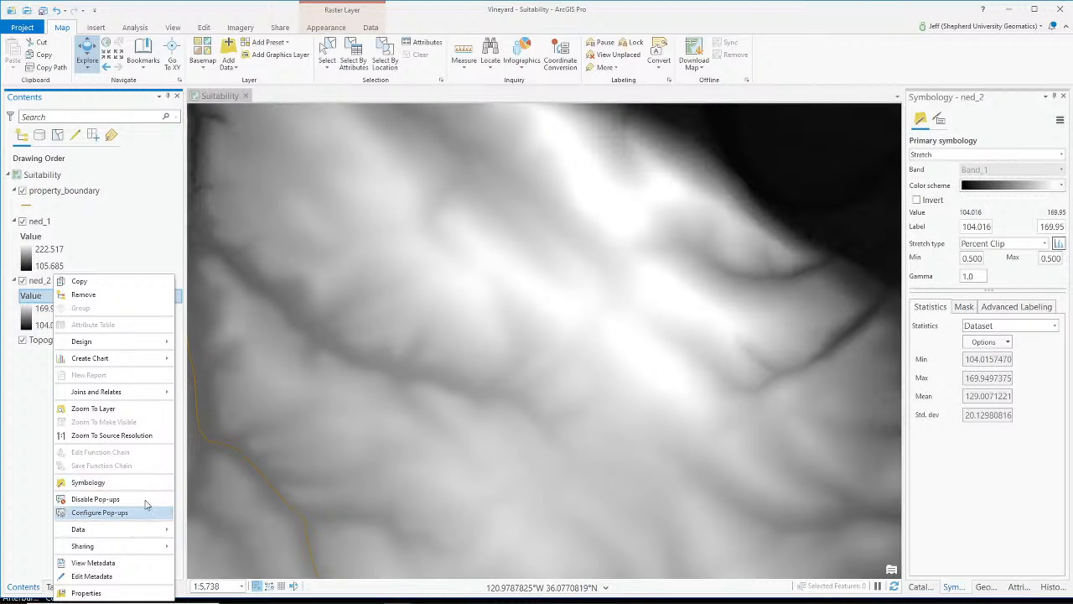
mouse_move(120, 360)
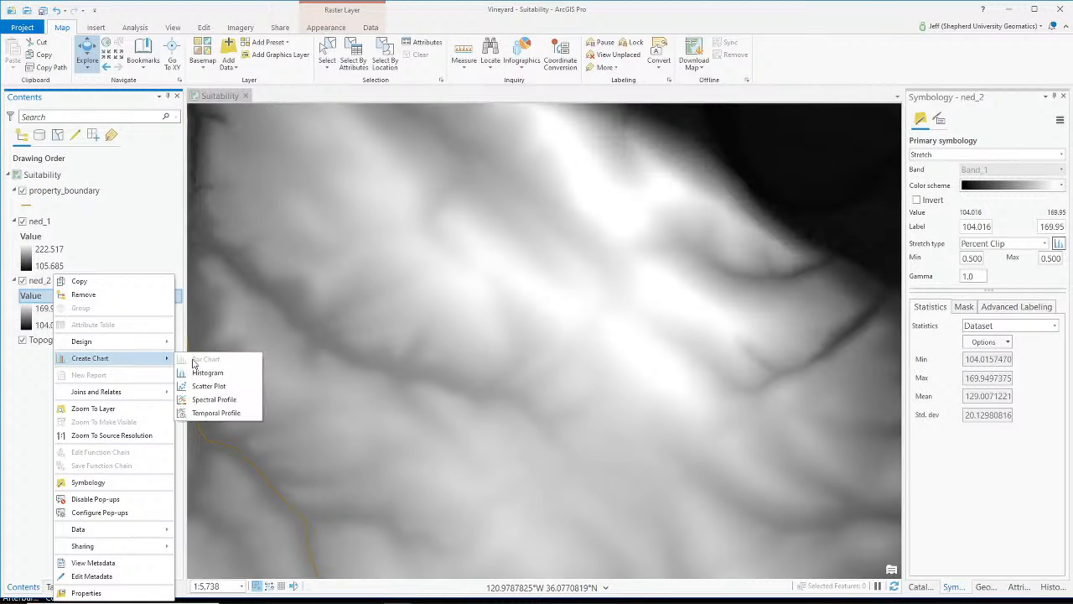
left_click(215, 374)
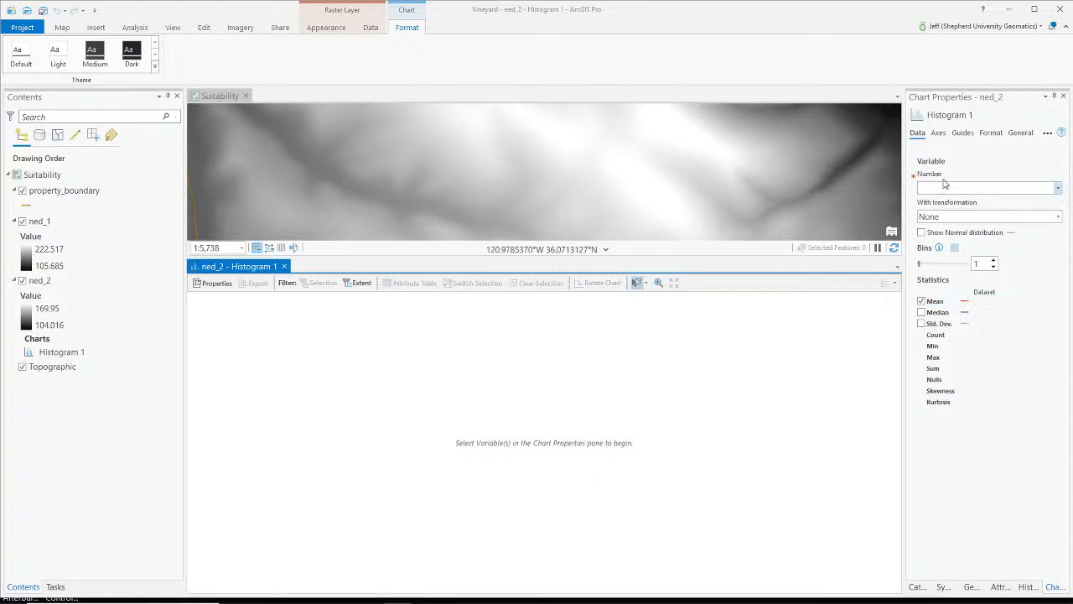
left_click(1058, 192)
left_click(1038, 215)
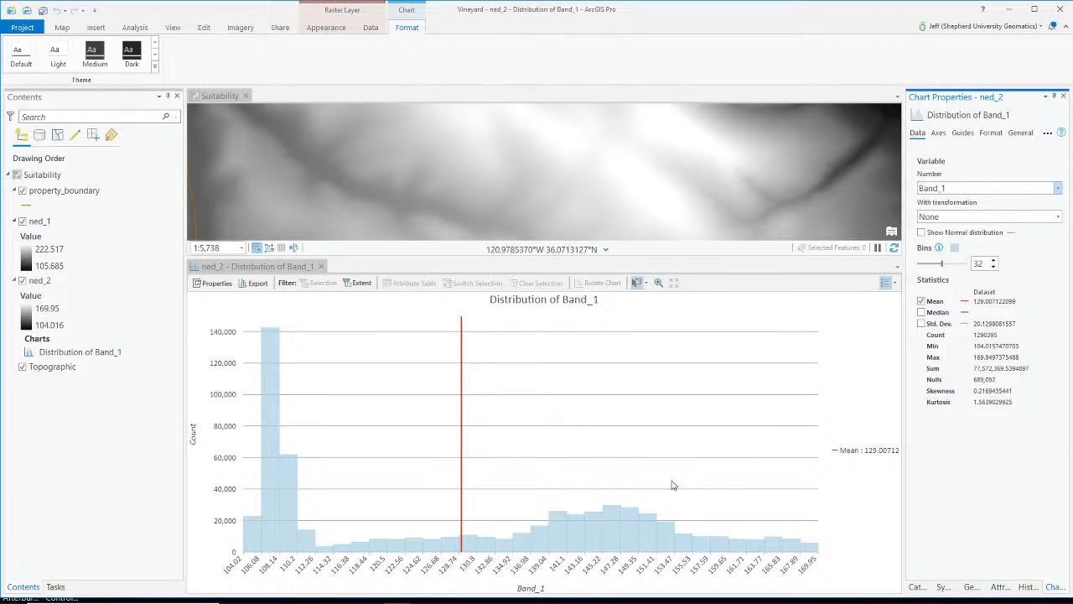
left_click(93, 295)
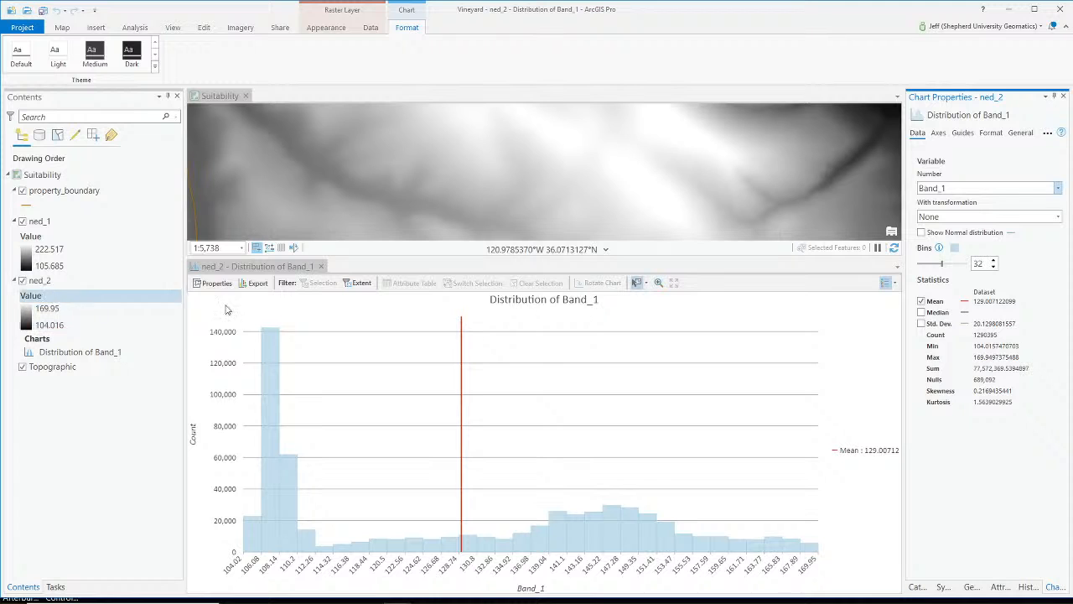
left_click(321, 266)
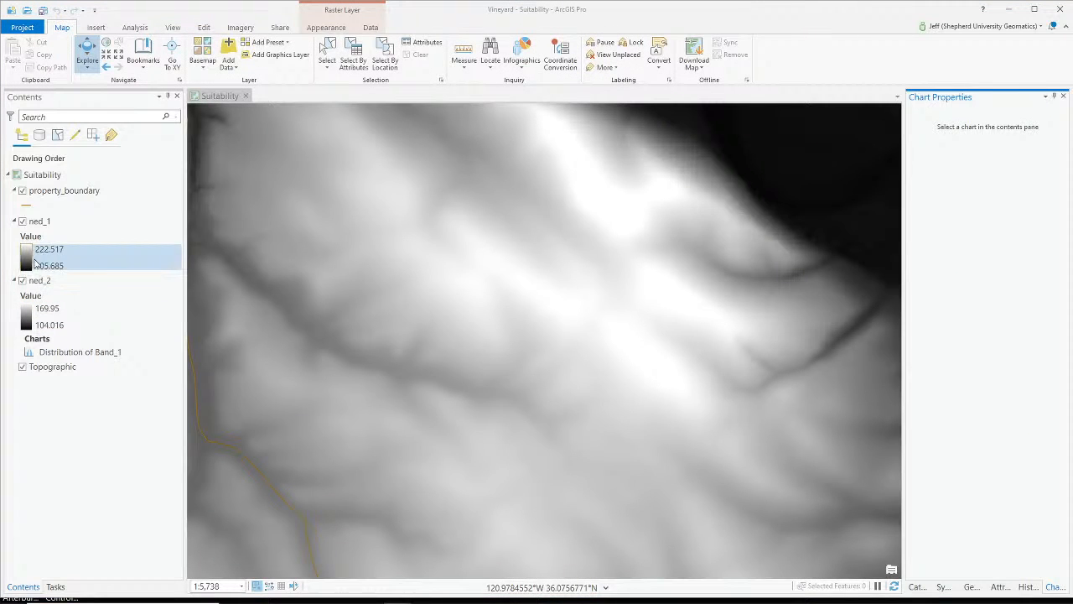
Hide the ned_2 raster and create a histogram of ned_1 with Band_1 as its variable.
left_click(22, 280)
scroll(321, 352, "down", 4)
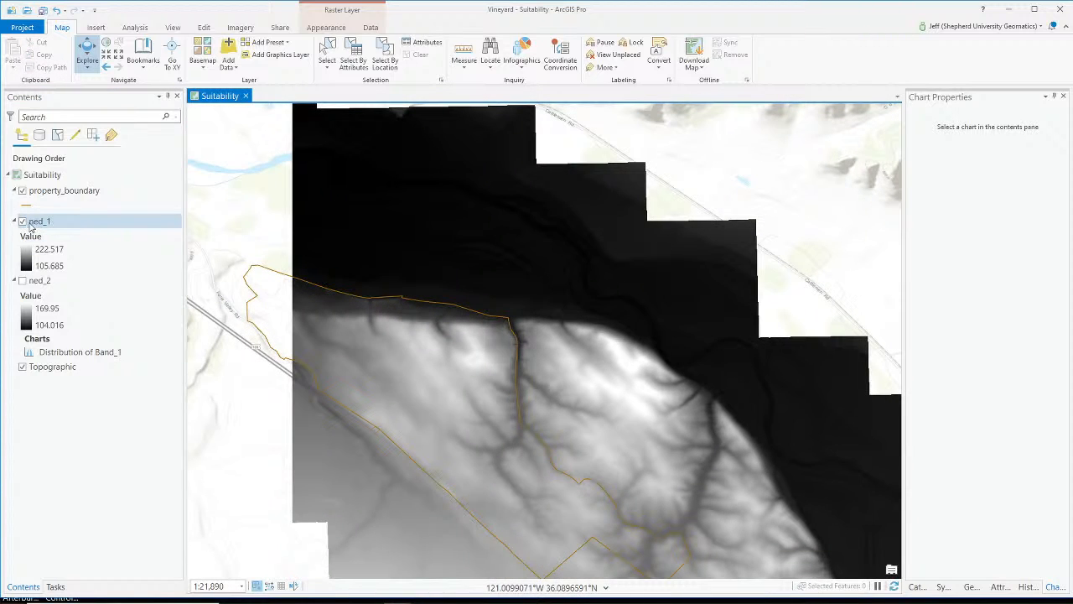
right_click(43, 223)
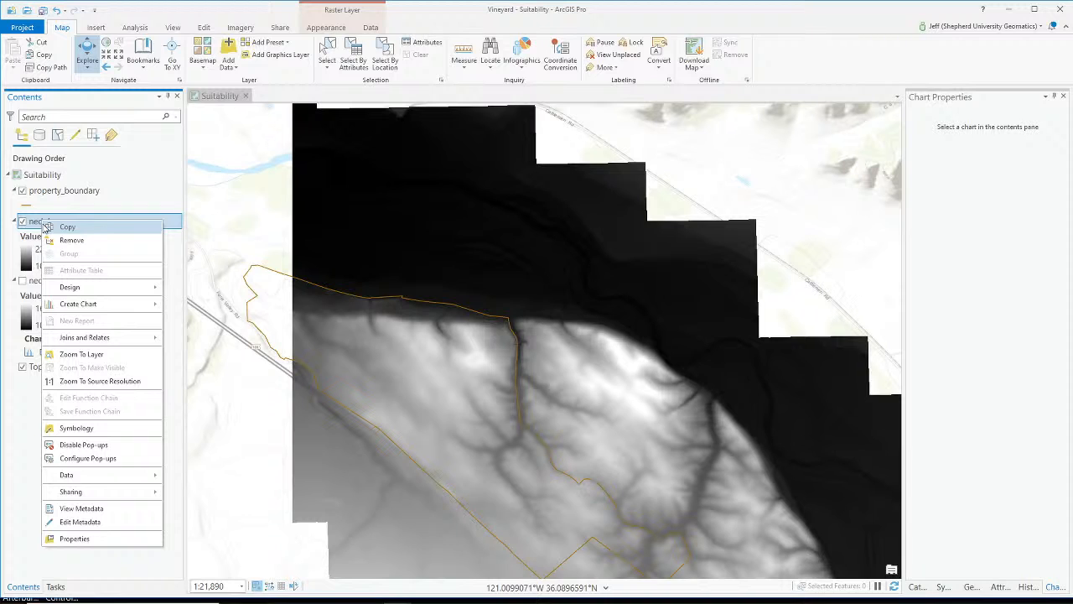
mouse_move(95, 312)
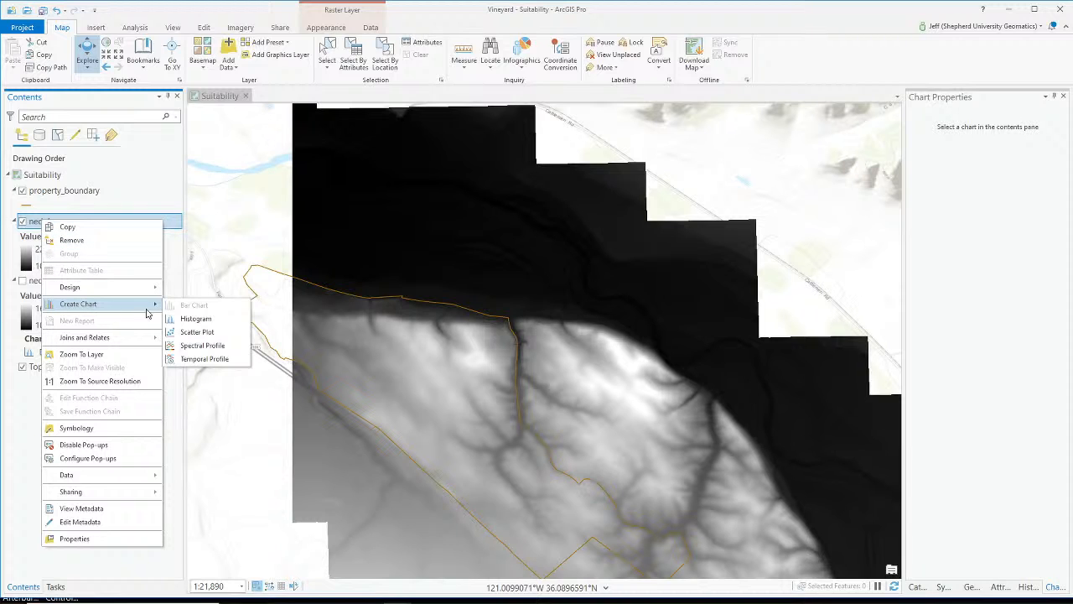
left_click(201, 319)
left_click(1058, 188)
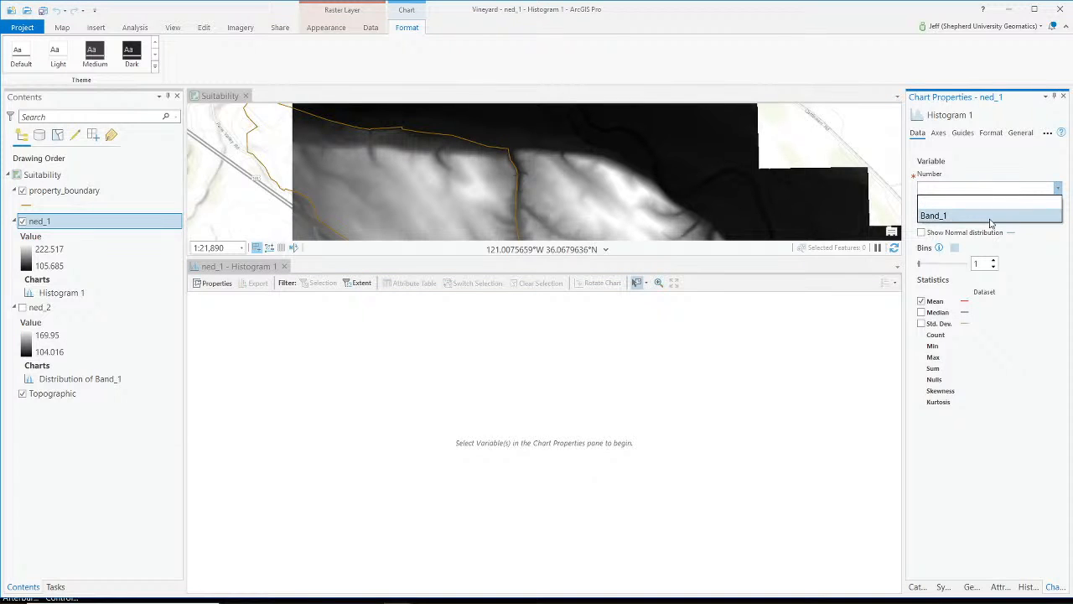
left_click(991, 216)
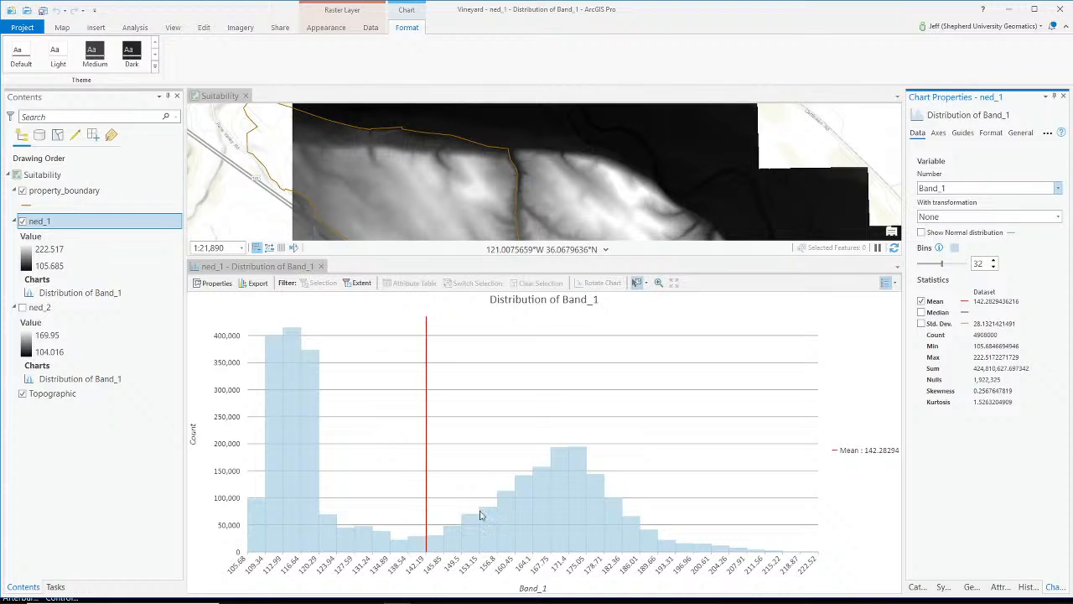
Show the median on the ned_1 histogram and briefly display its standard deviation lines, leaving only mean and median marked.
left_click(922, 312)
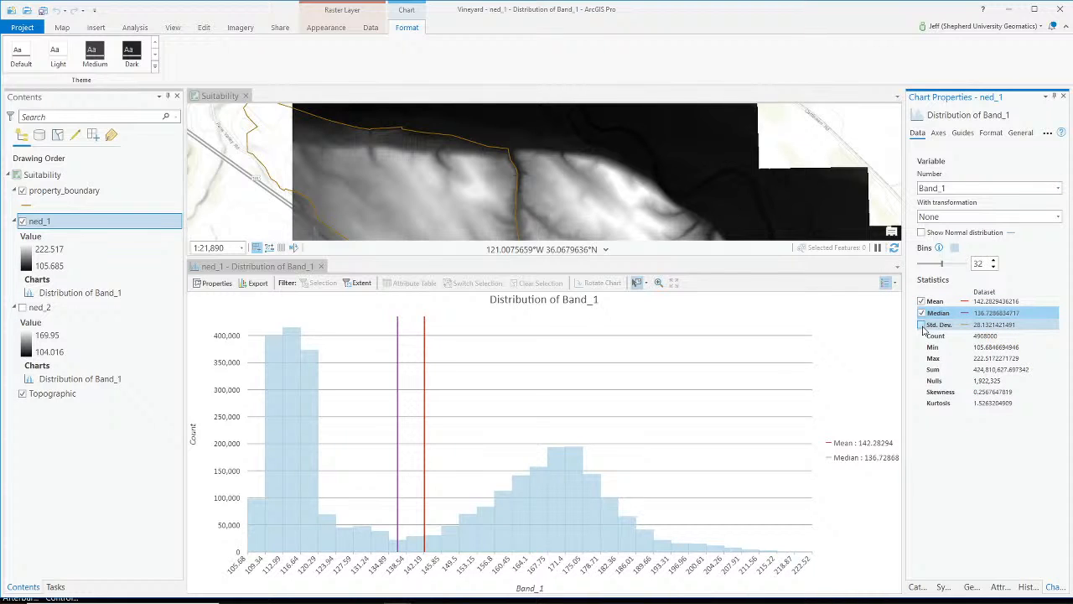
left_click(921, 324)
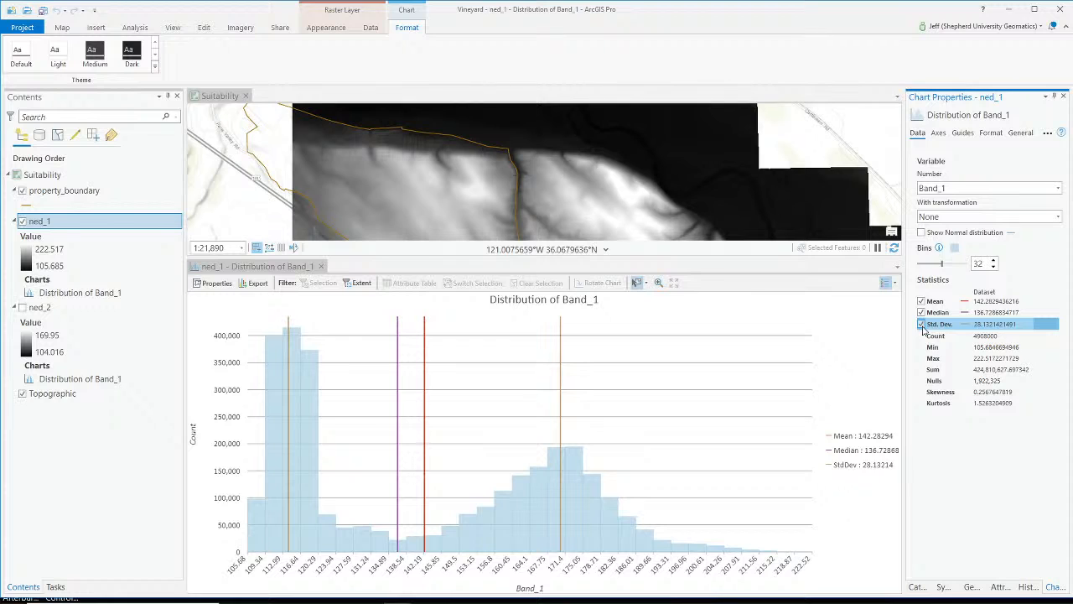
left_click(922, 324)
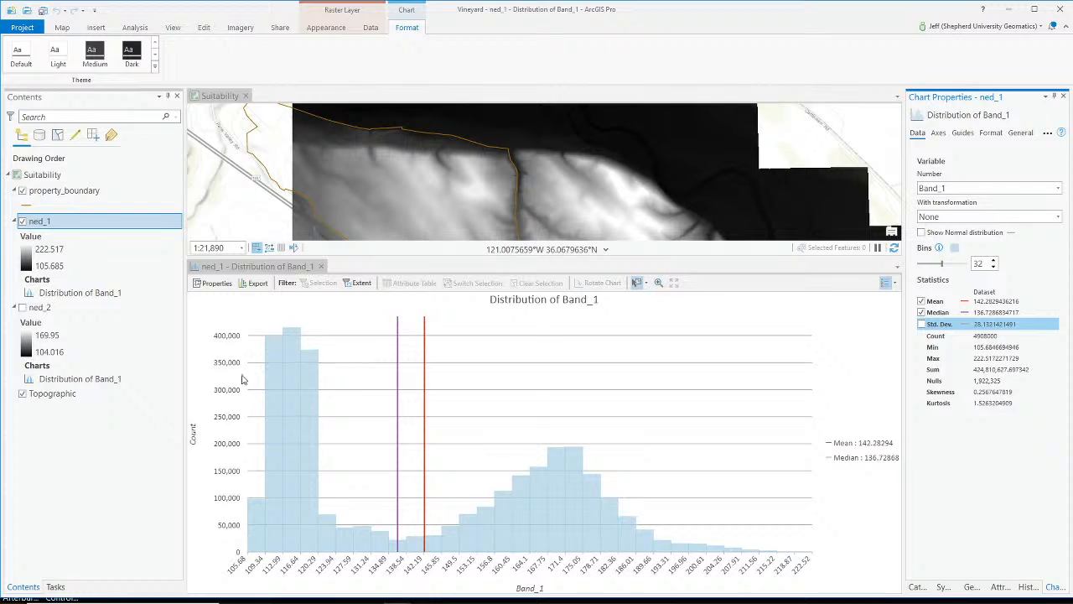
Check the elevation value of a bright ridge cell in ned_1 for comparison with the histogram, and dismiss the pop-up.
left_click(647, 199)
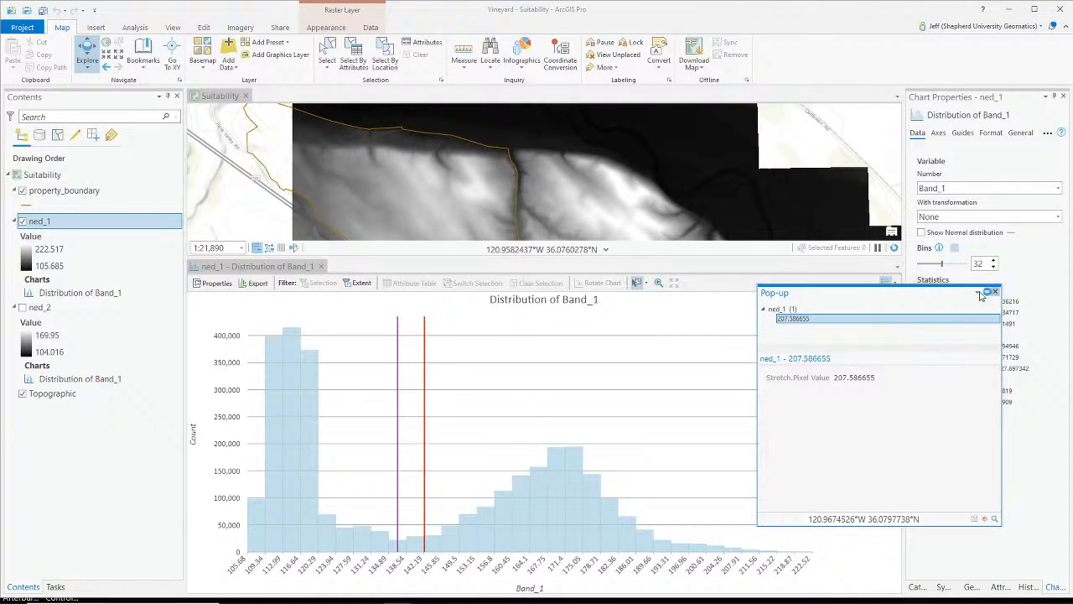
left_click(995, 291)
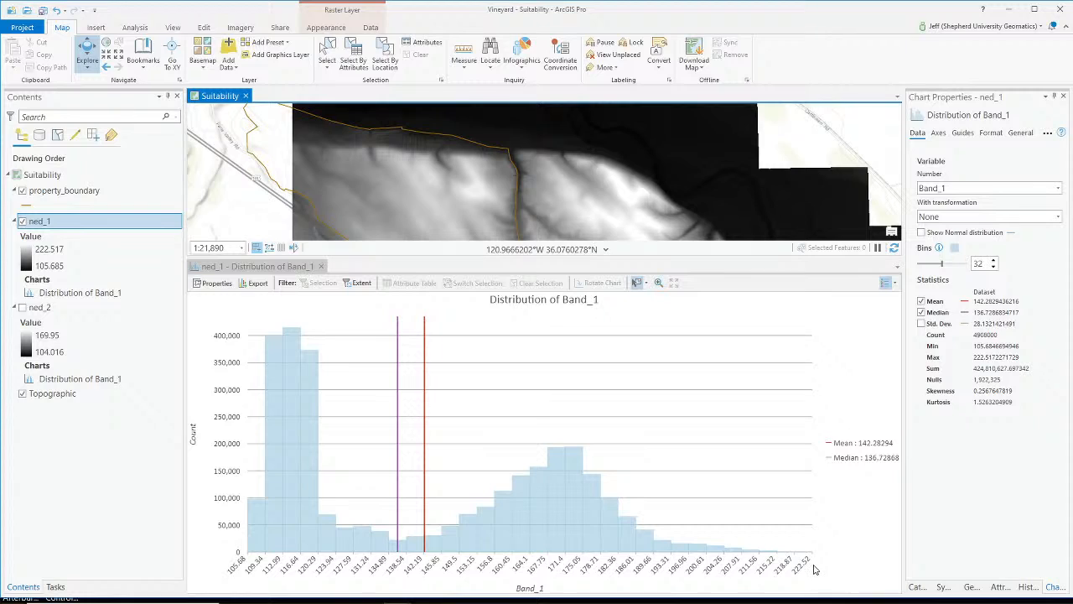
key("alt+Tab")
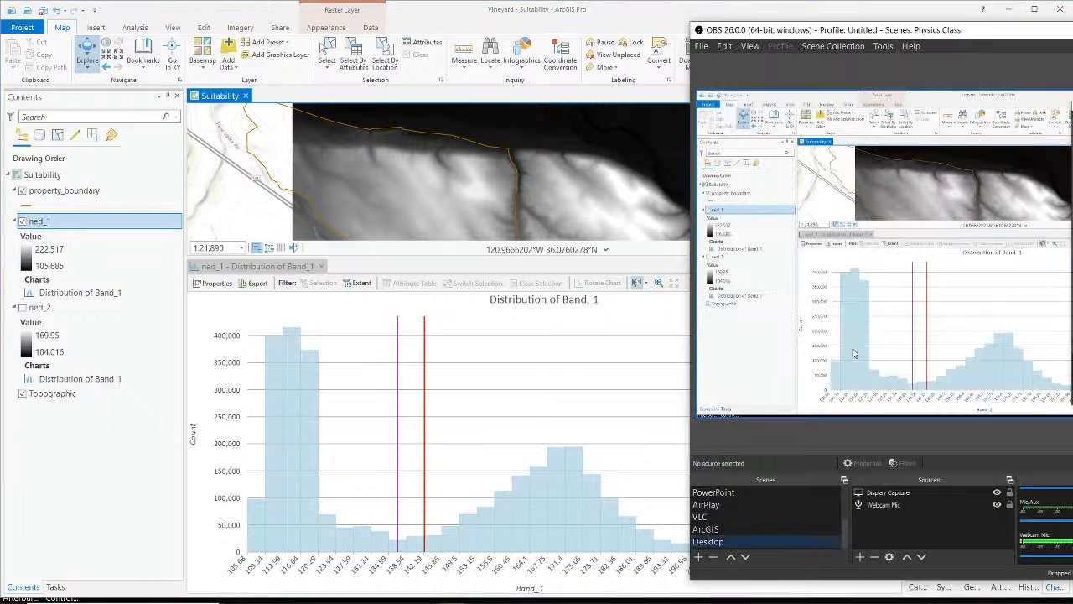
scroll(764, 524, "up", 3)
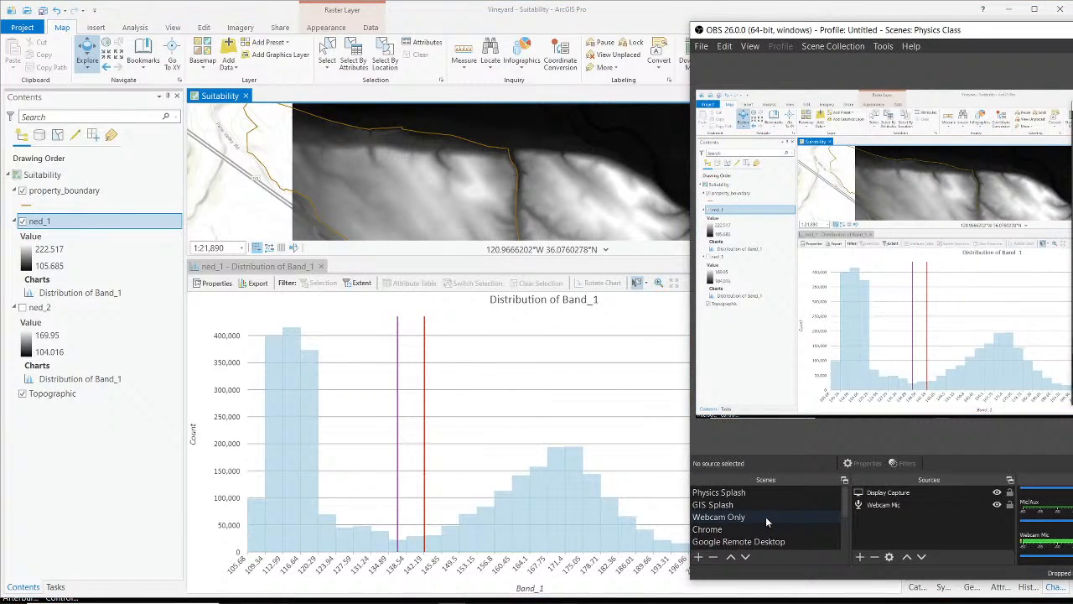
left_click(766, 516)
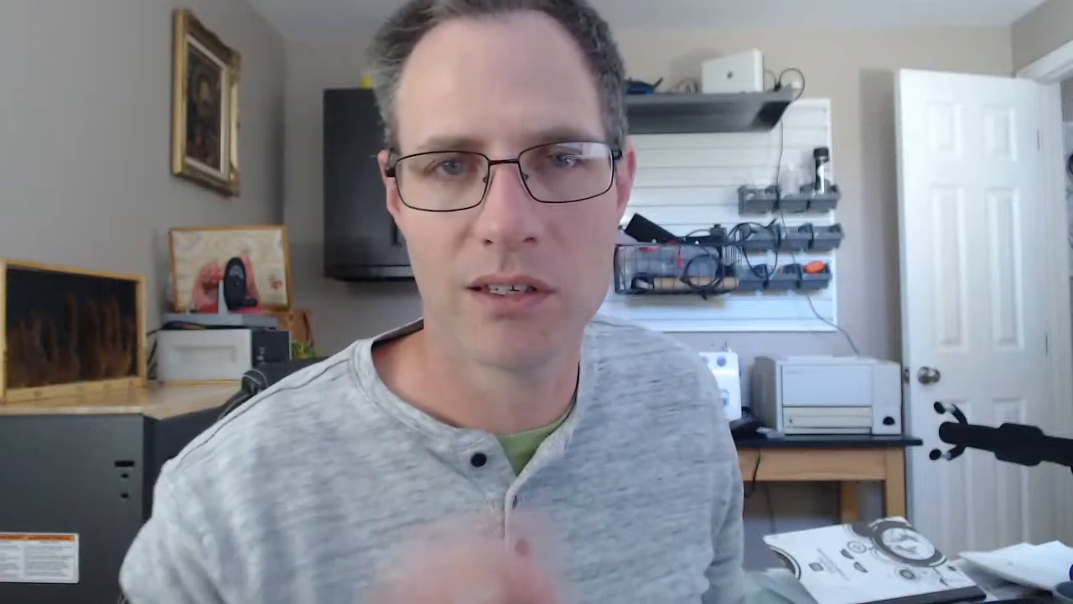
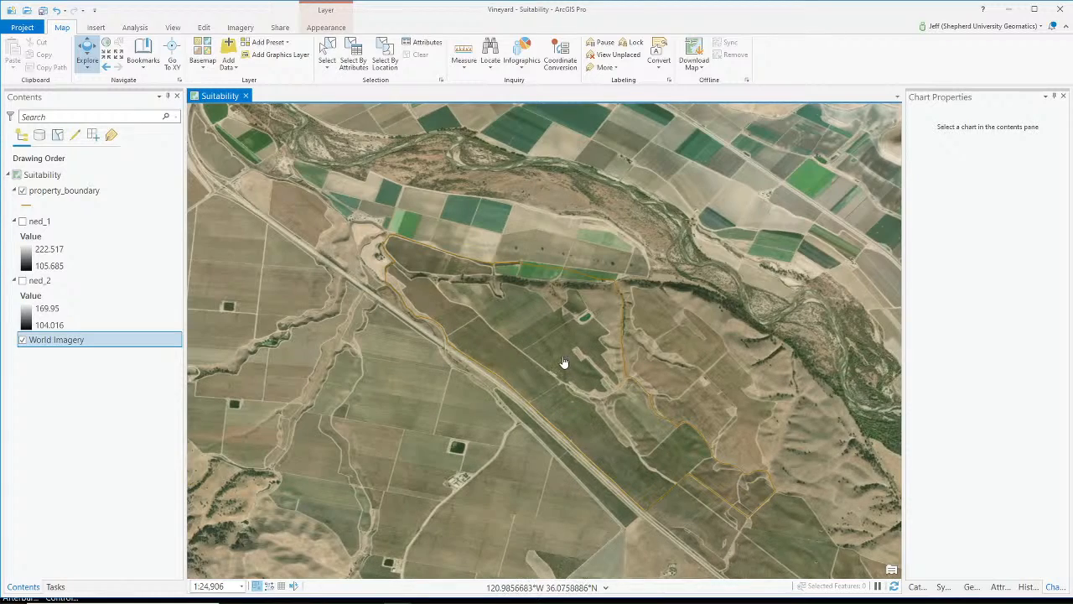
scroll(565, 362, "up", 2)
scroll(420, 391, "down", 2)
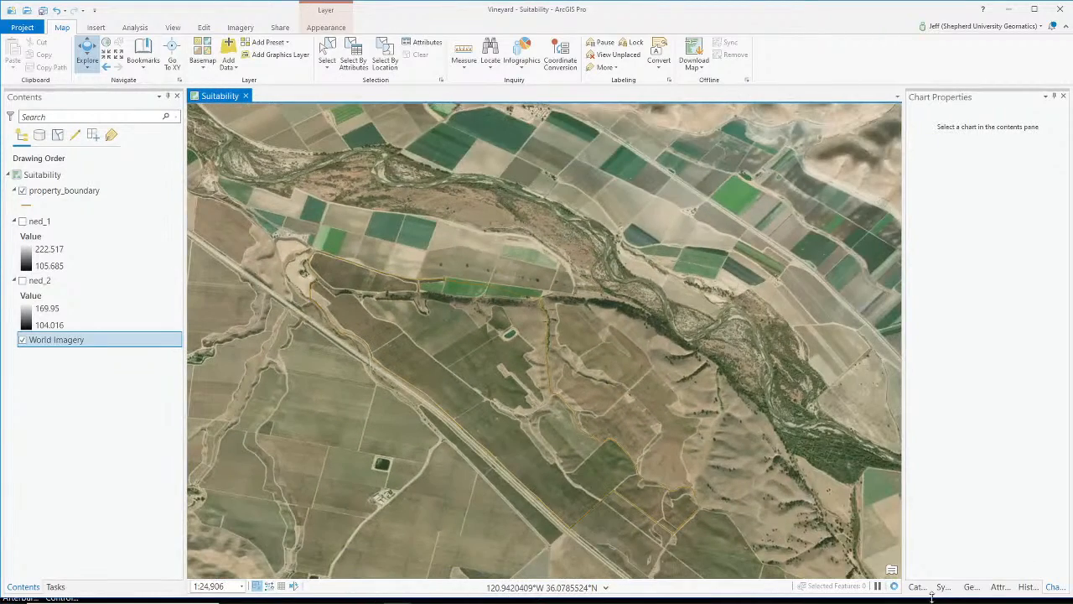
Select the property_boundary layer and open the geoprocessing tools.
left_click(916, 586)
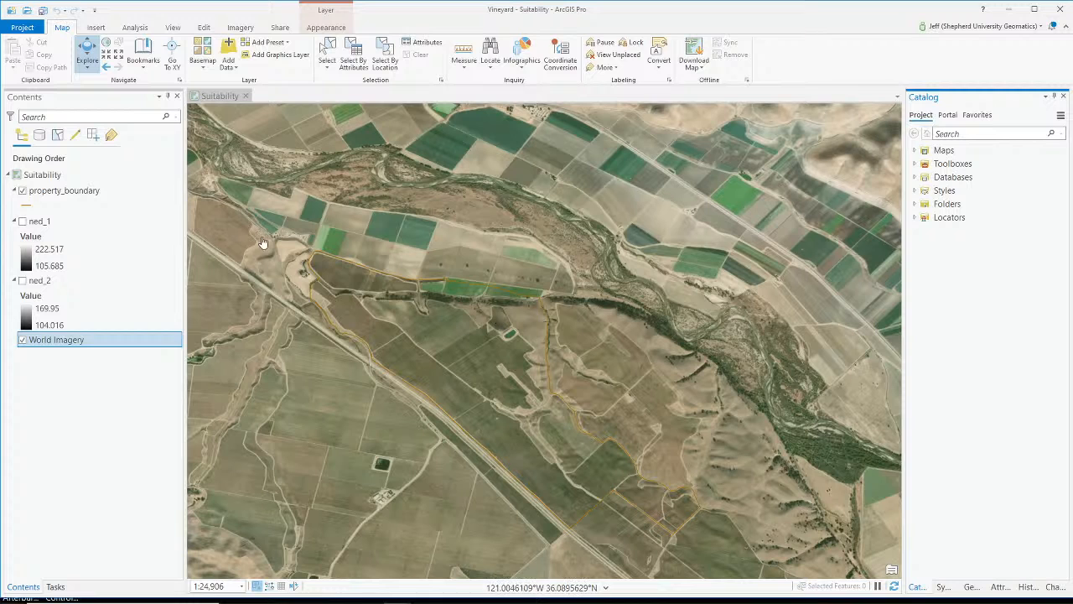
left_click(70, 190)
left_click(173, 28)
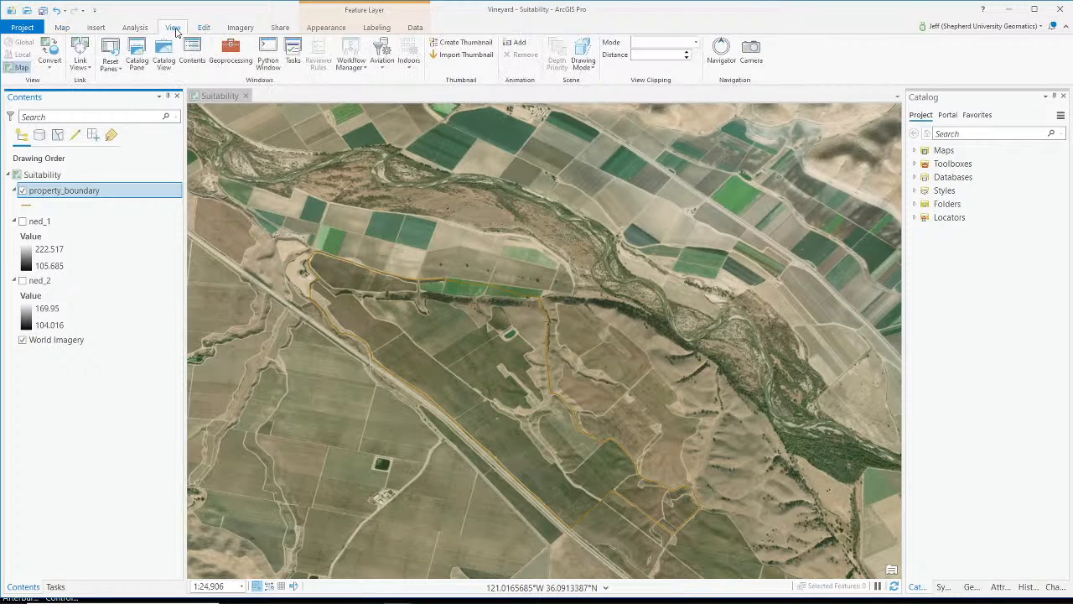
left_click(134, 27)
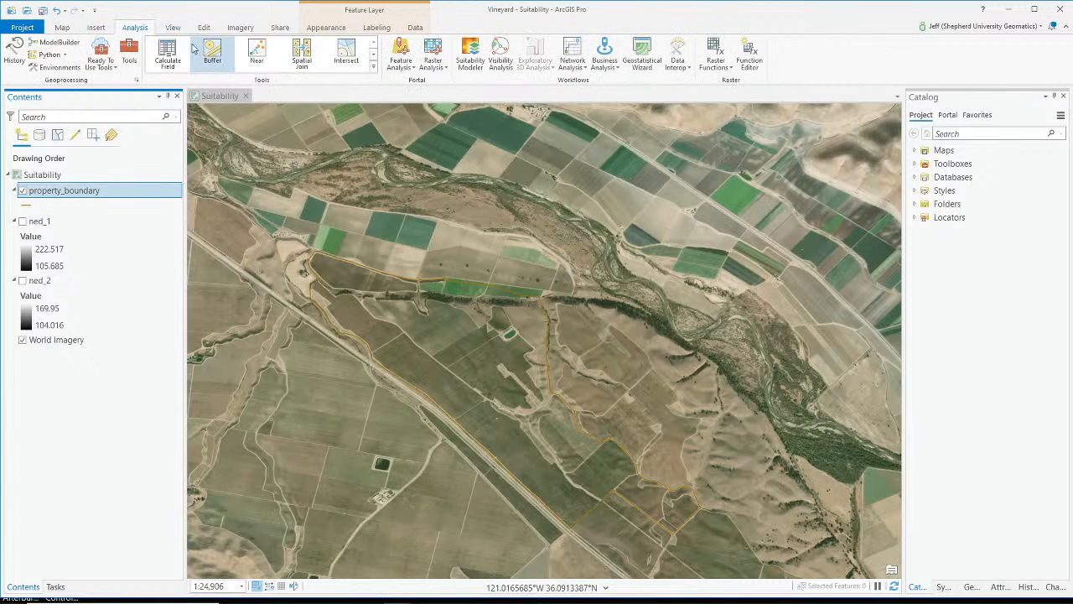
left_click(129, 55)
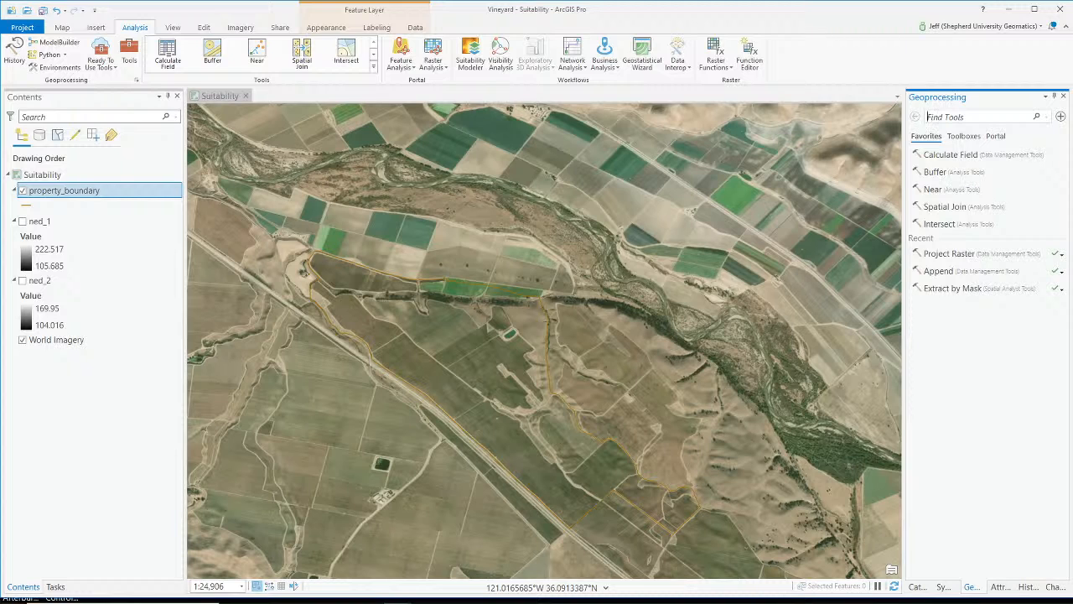
Search the geoprocessing tools for "feature" and for "line to feature" to find a line conversion tool.
type("featu")
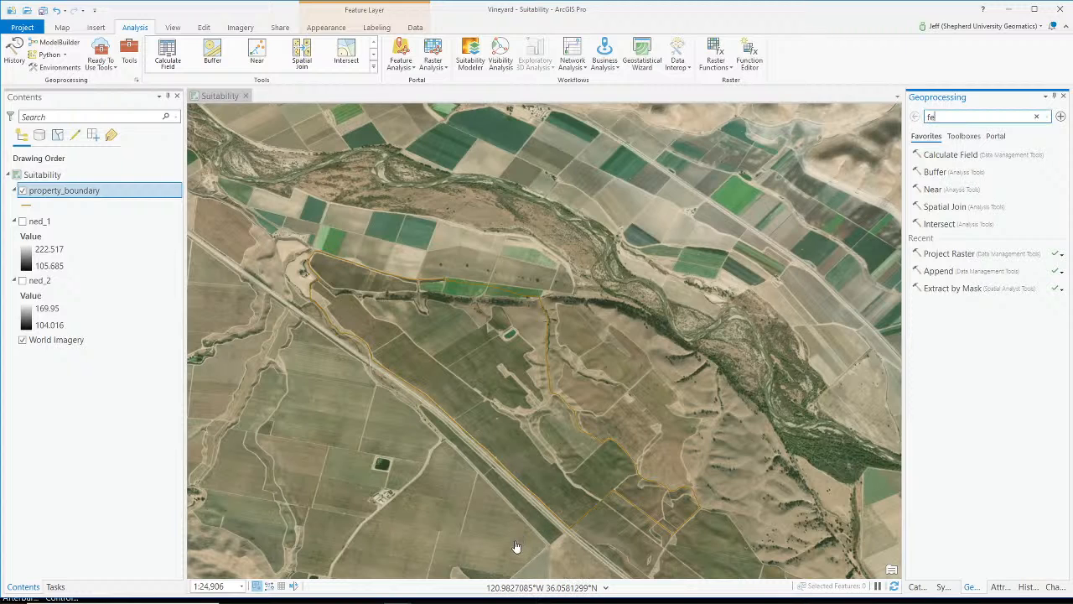
right_click(515, 540)
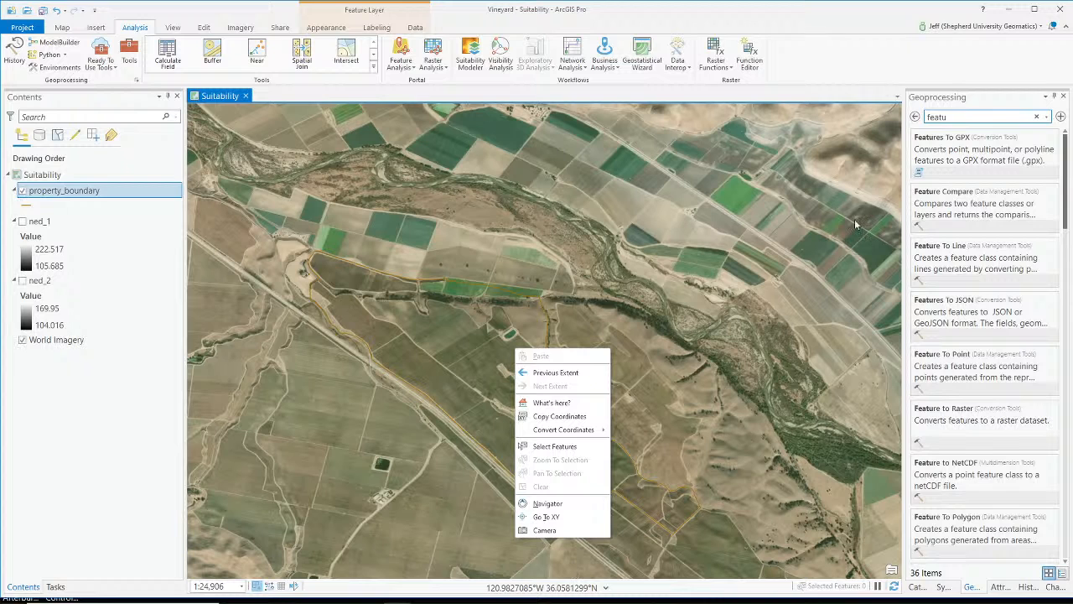
left_click(957, 118)
type("re")
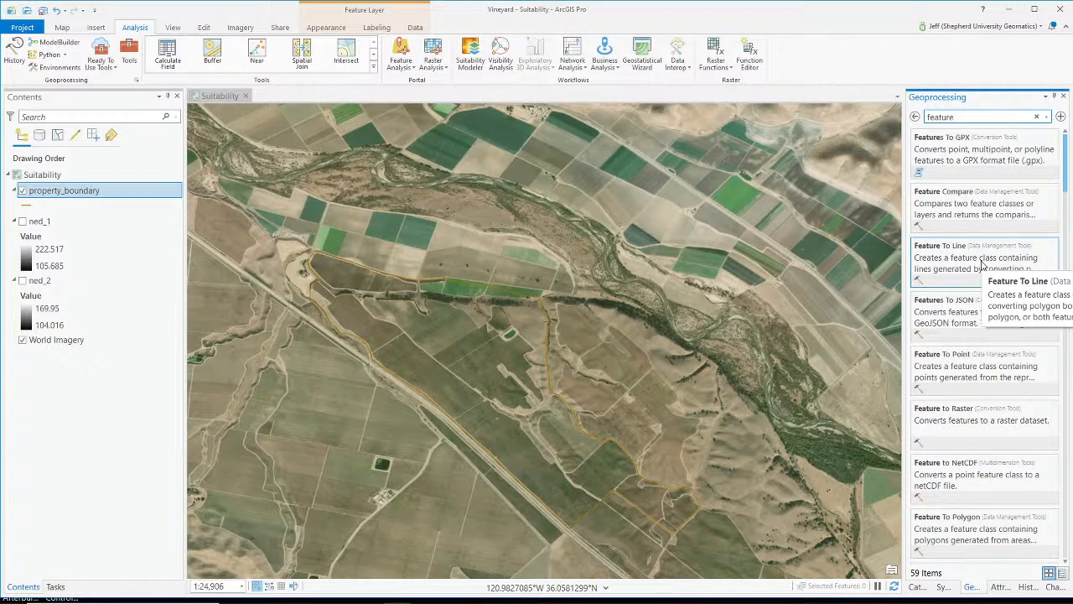
double_click(961, 115)
type("lin")
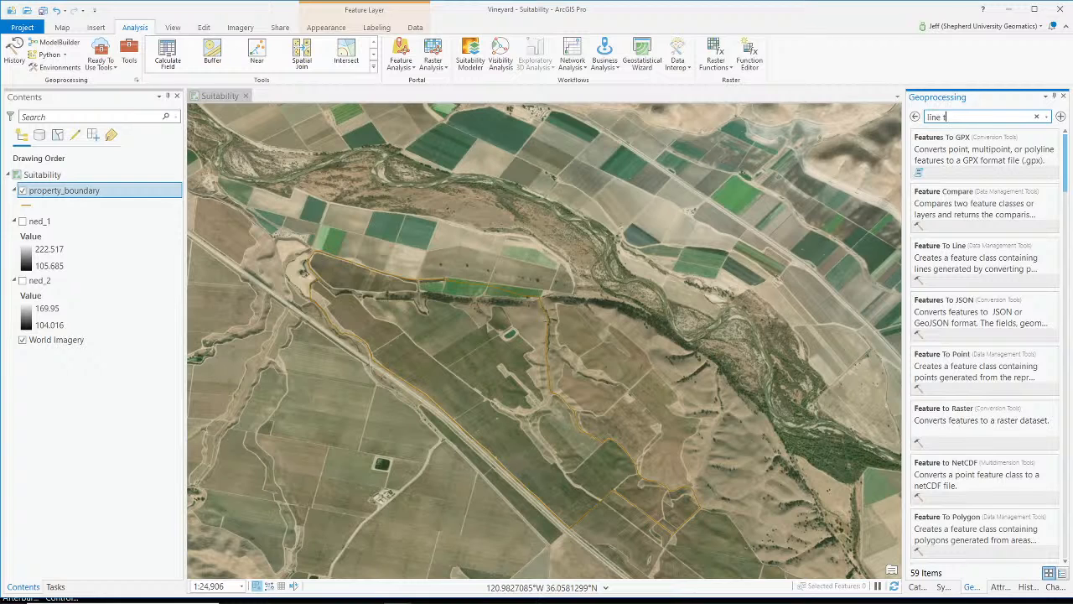
type("e to f")
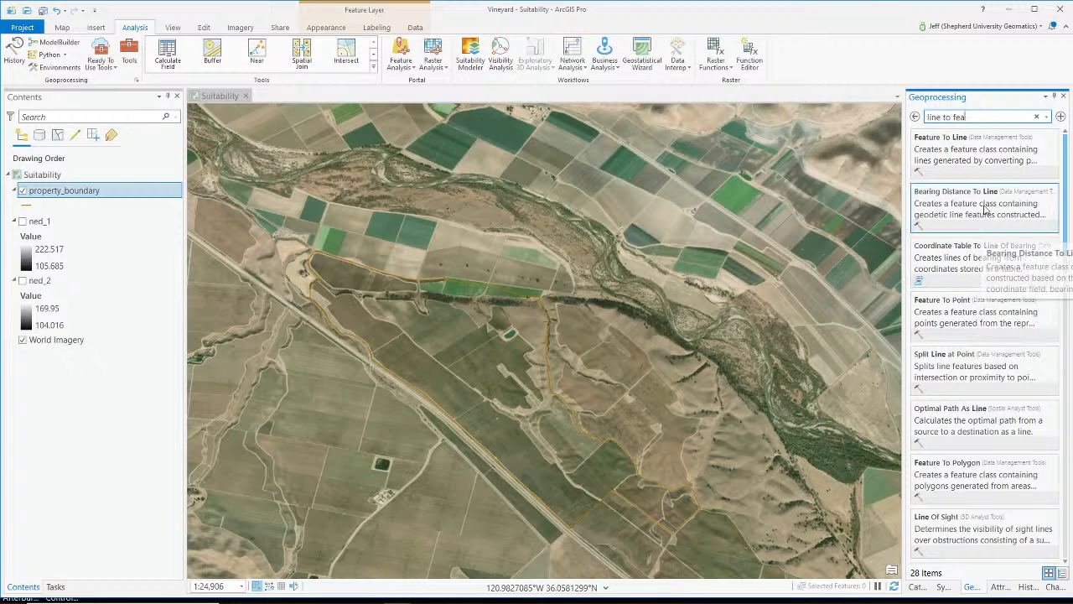
Search the geoprocessing tools for "feature to polygon" and open the Feature To Polygon tool.
left_click(983, 115)
type("f")
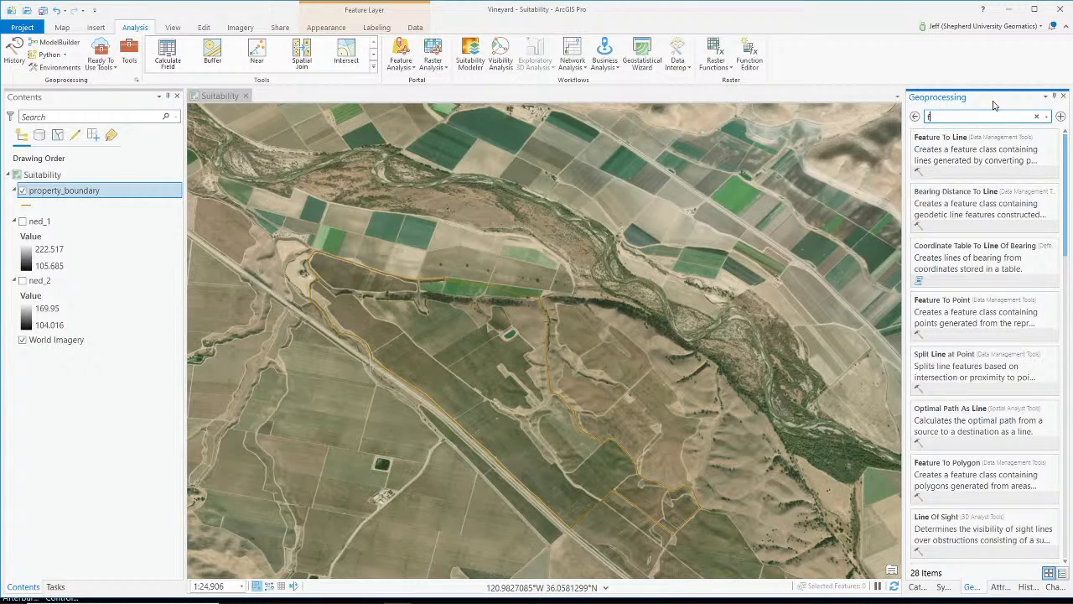
type("eature to polygon")
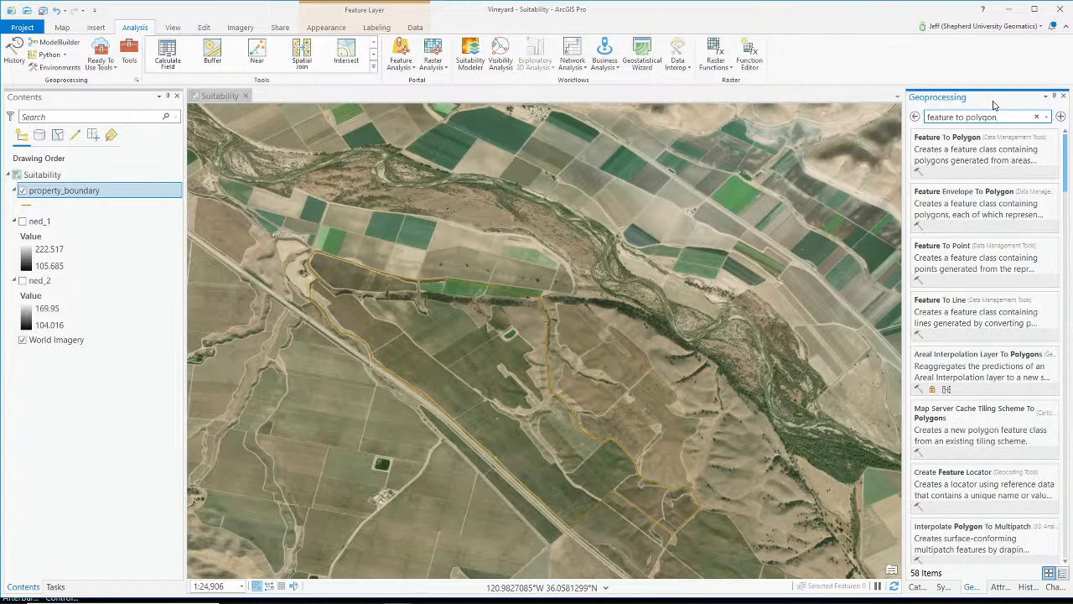
left_click(992, 157)
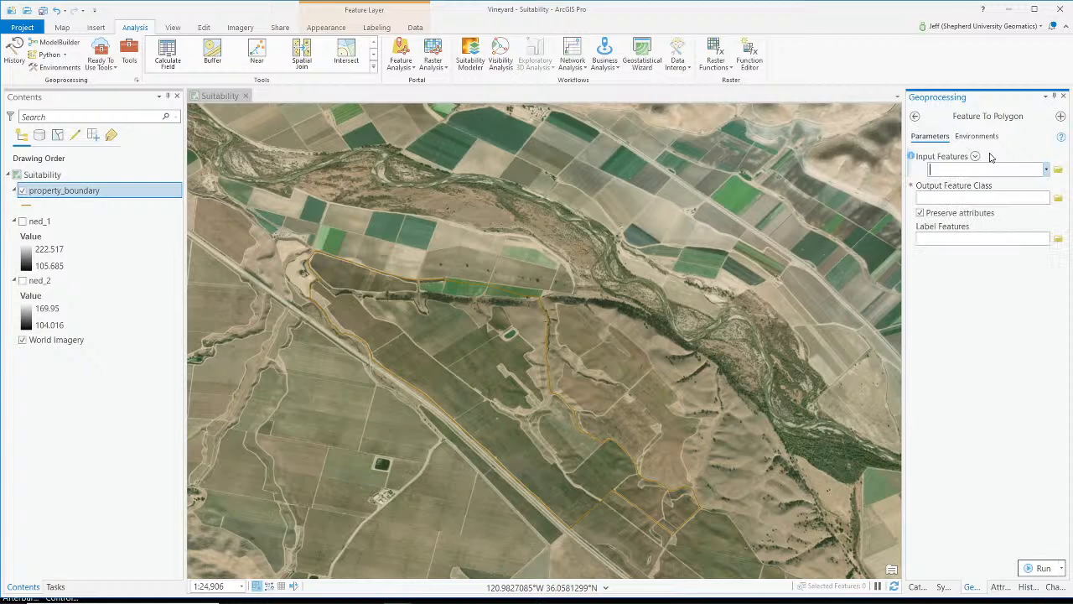
Run Feature To Polygon with property_boundary as the input features and property_boundary_polygon as the output feature class.
left_click(1047, 170)
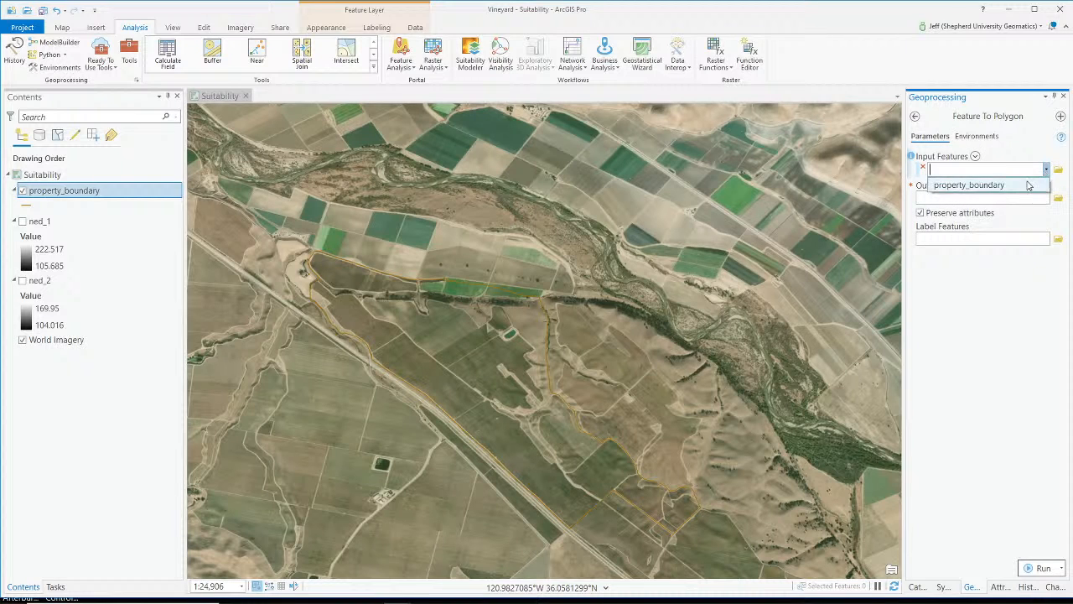
left_click(1030, 182)
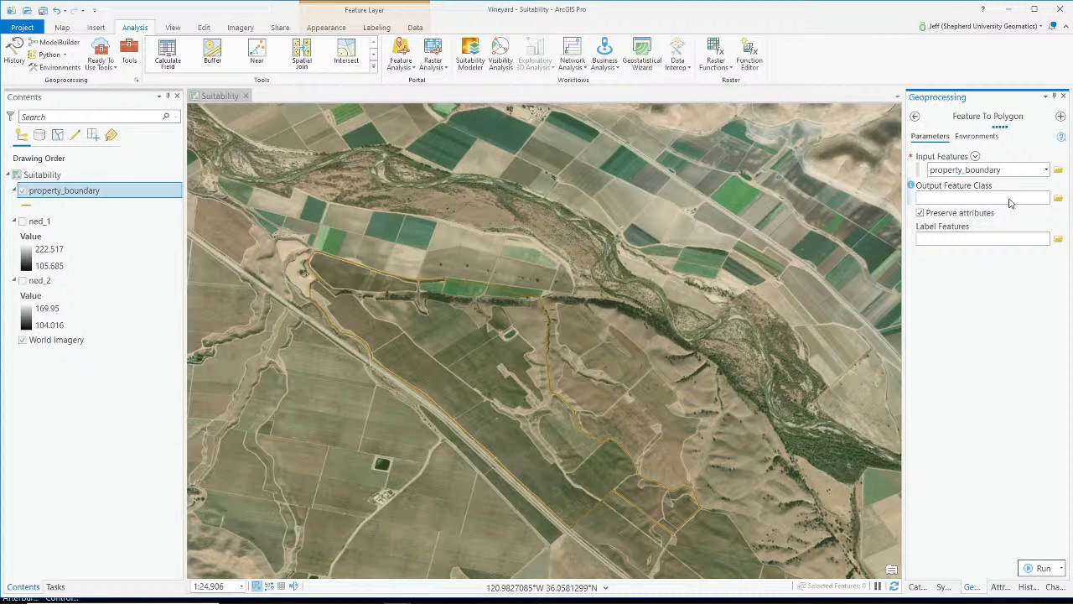
left_click(1033, 213)
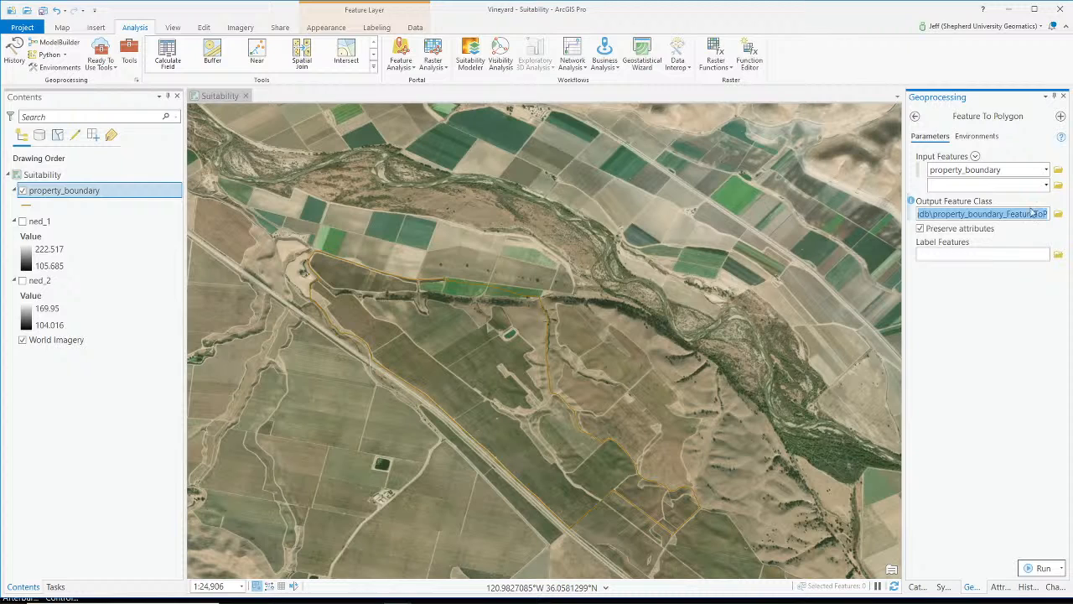
left_click(1031, 214)
left_click_drag(1008, 214, 1048, 214)
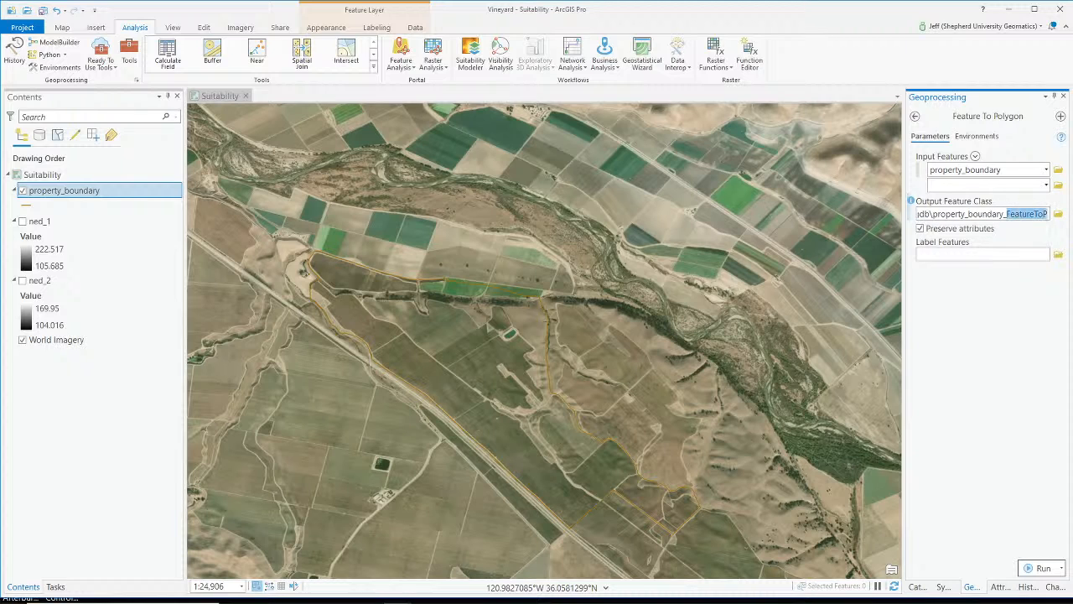
type("poly")
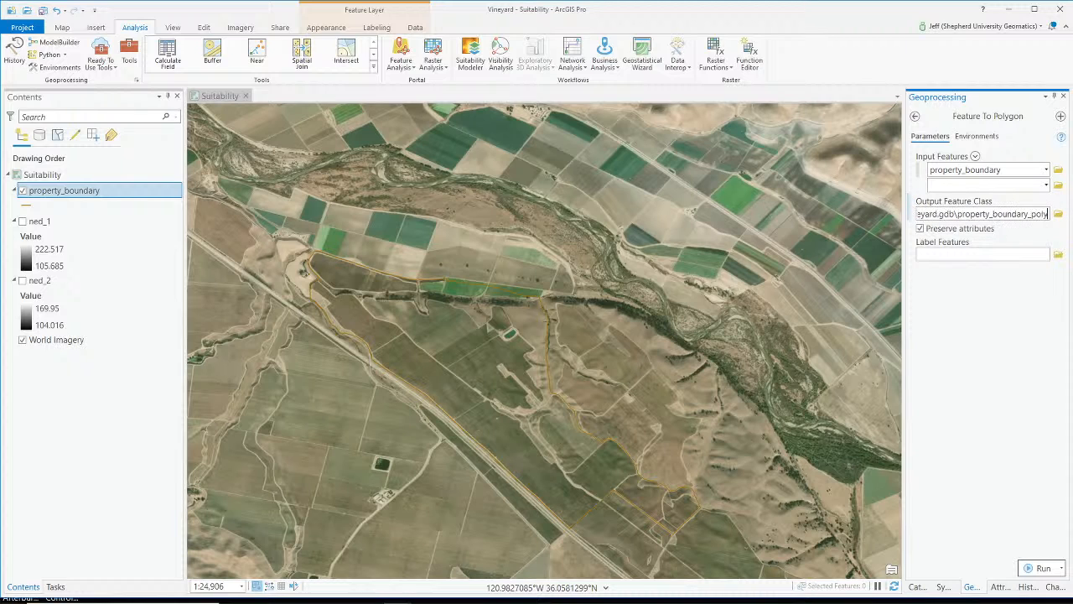
type("gon")
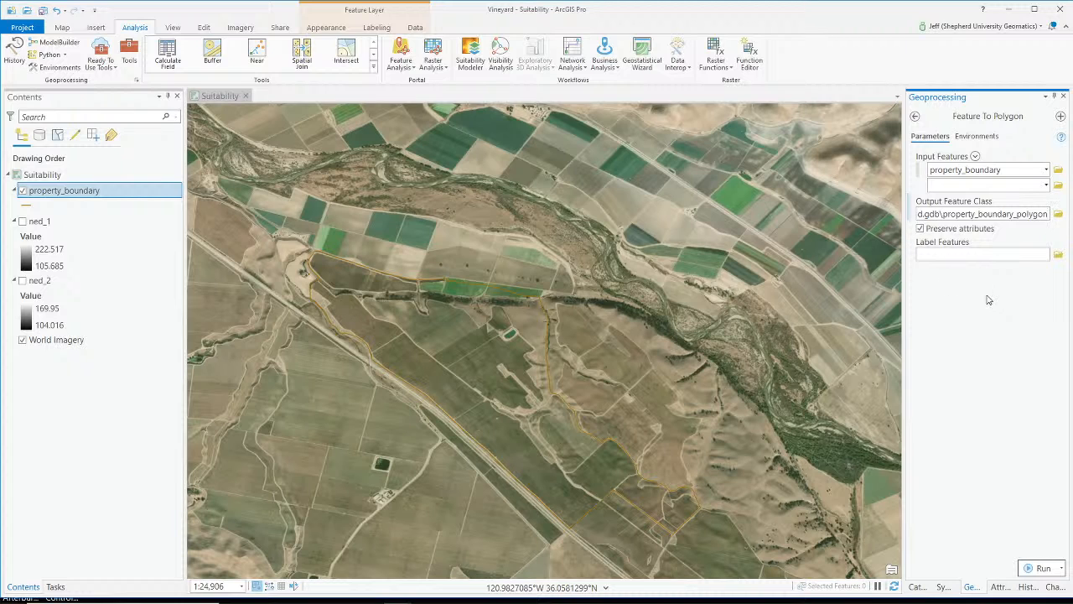
left_click(1038, 568)
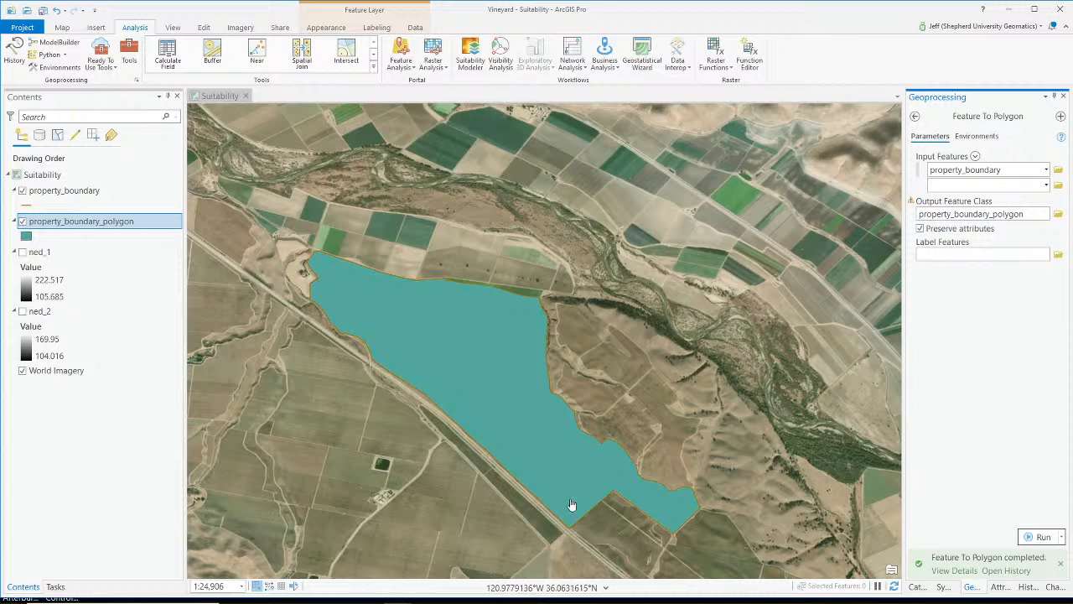
Set the transparency of the property_boundary_polygon layer to 34% and look over its symbology settings.
left_click(25, 236)
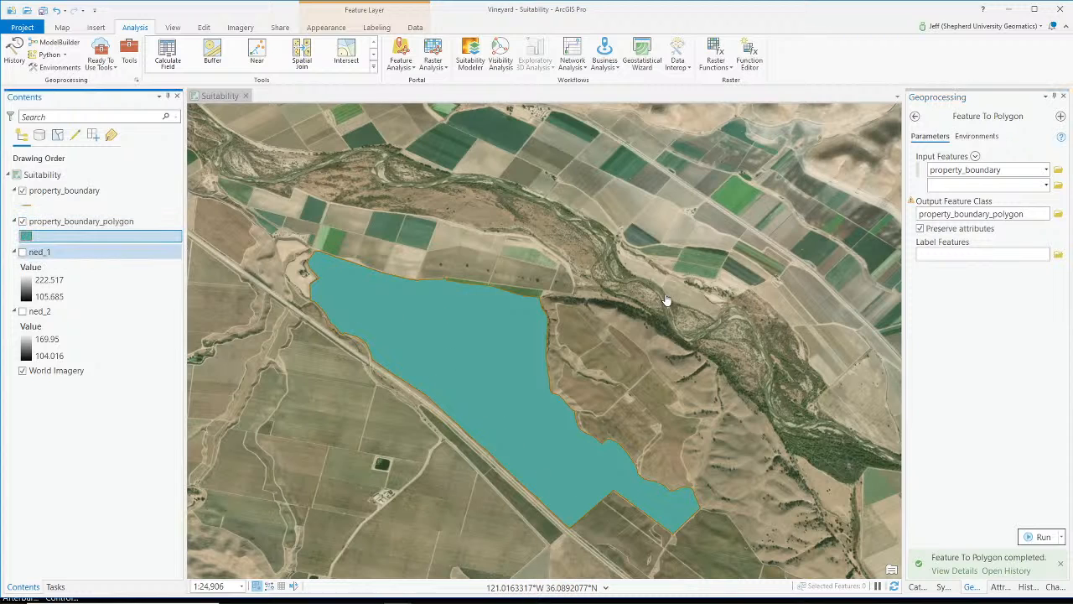
left_click(318, 28)
left_click_drag(147, 44, 167, 54)
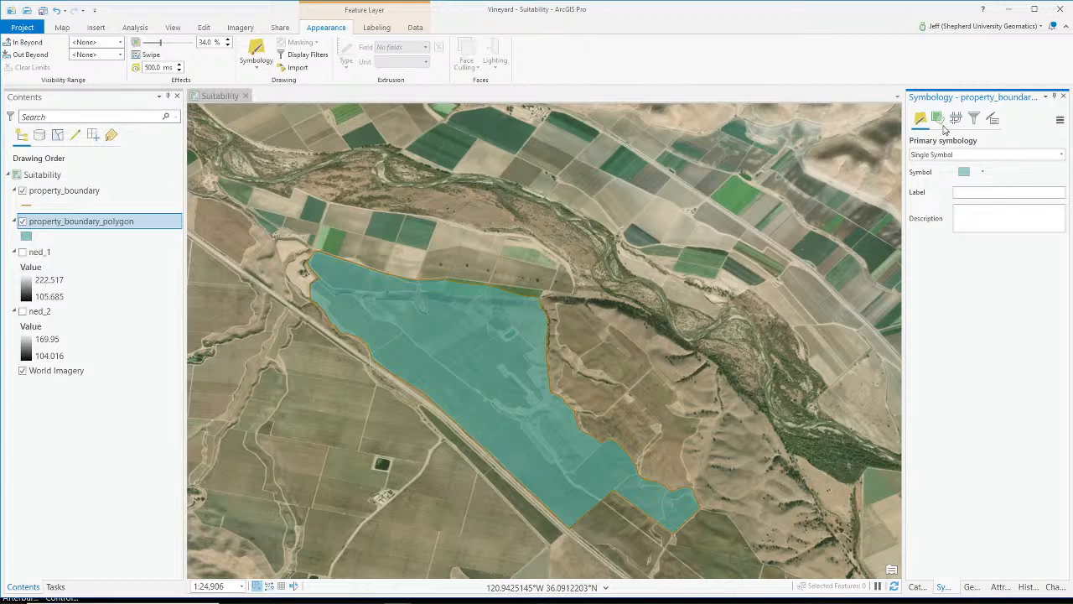
left_click(983, 172)
left_click(983, 172)
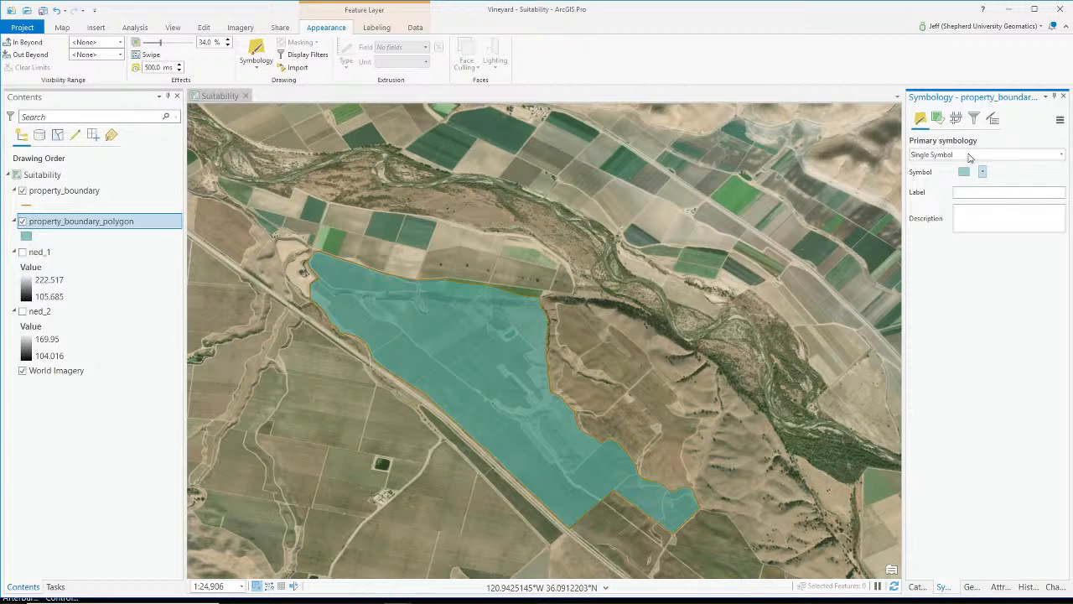
left_click(937, 118)
left_click(920, 118)
Hide the property_boundary line layer and inspect the edge of the transparent polygon against the imagery up close.
left_click(23, 191)
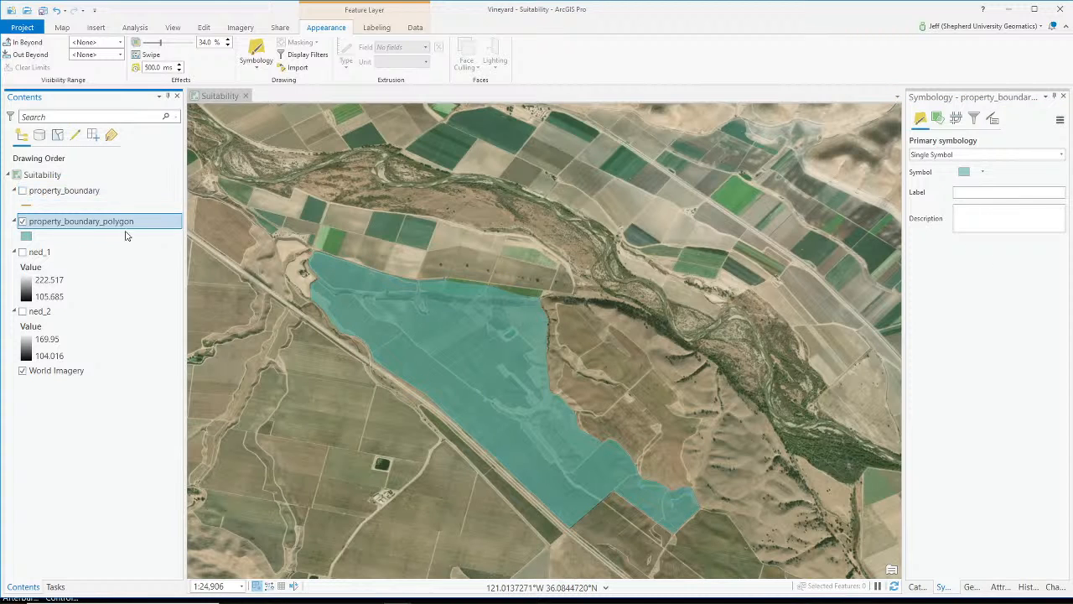
scroll(558, 391, "up", 5)
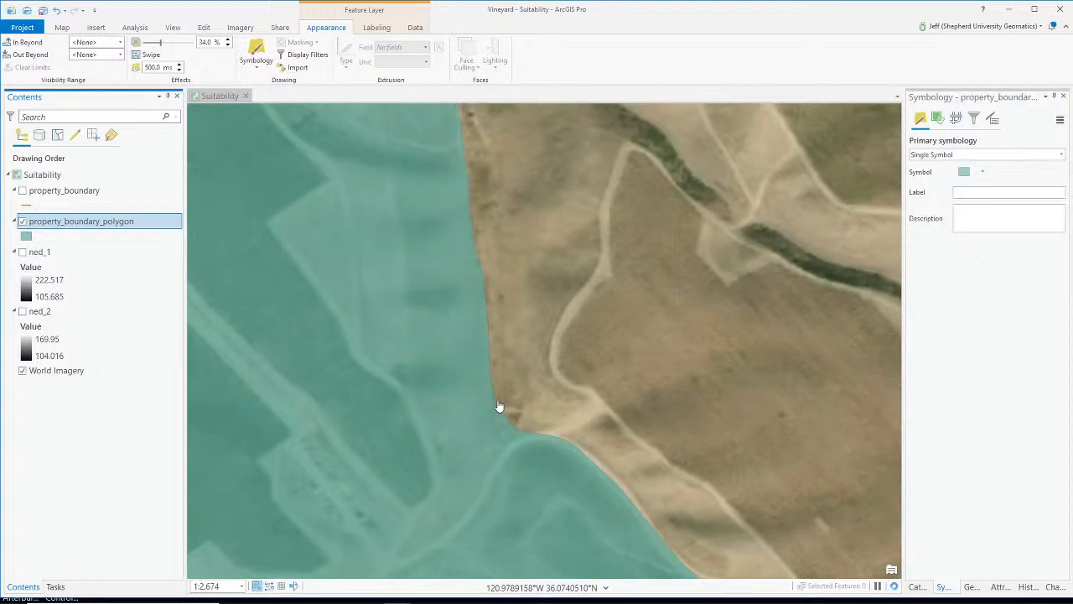
scroll(500, 410, "down", 5)
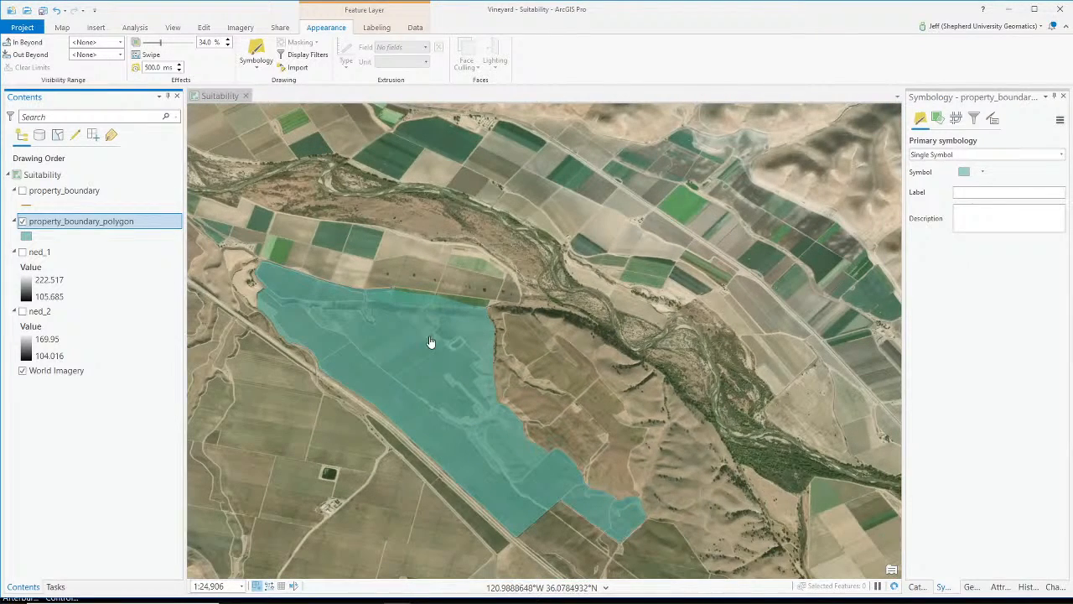
right_click(37, 190)
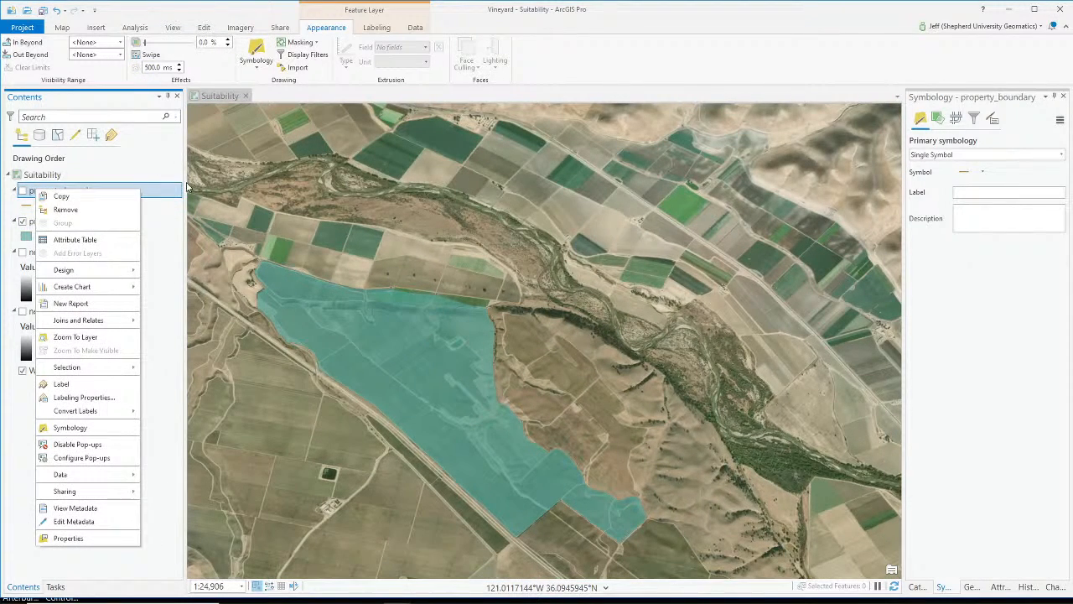
left_click(159, 191)
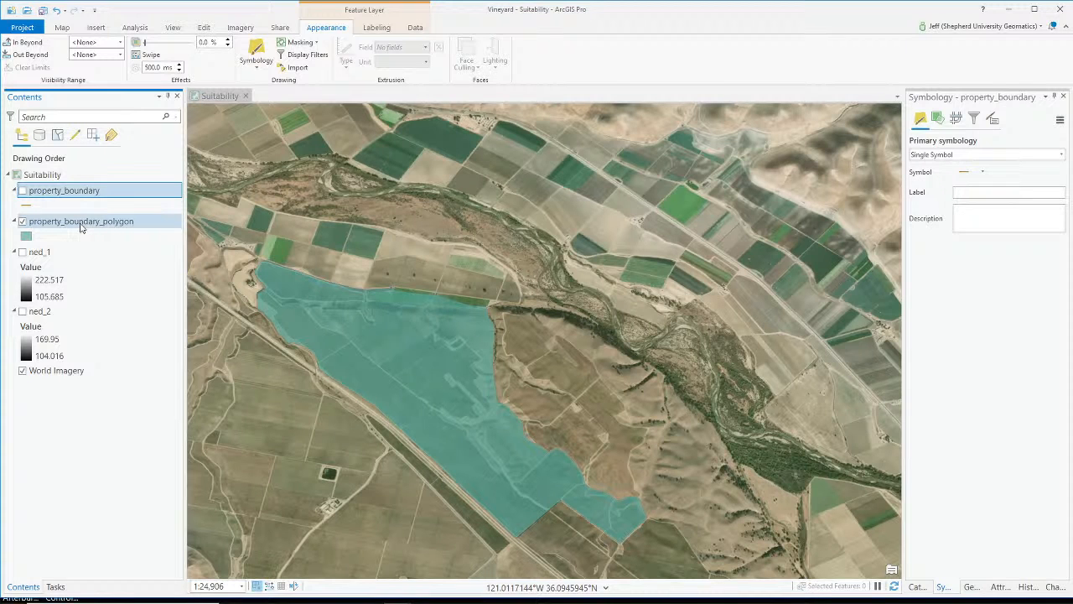
Briefly display the ned_1 and ned_2 rasters one after the other to compare them with the property polygon.
left_click(22, 253)
left_click(22, 252)
left_click(22, 252)
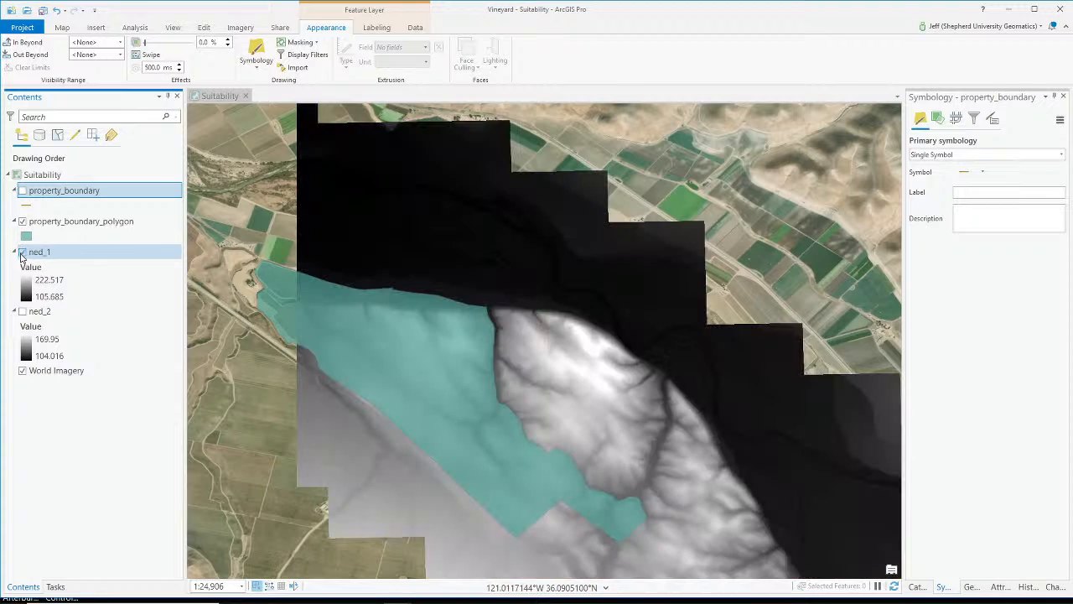
left_click(22, 253)
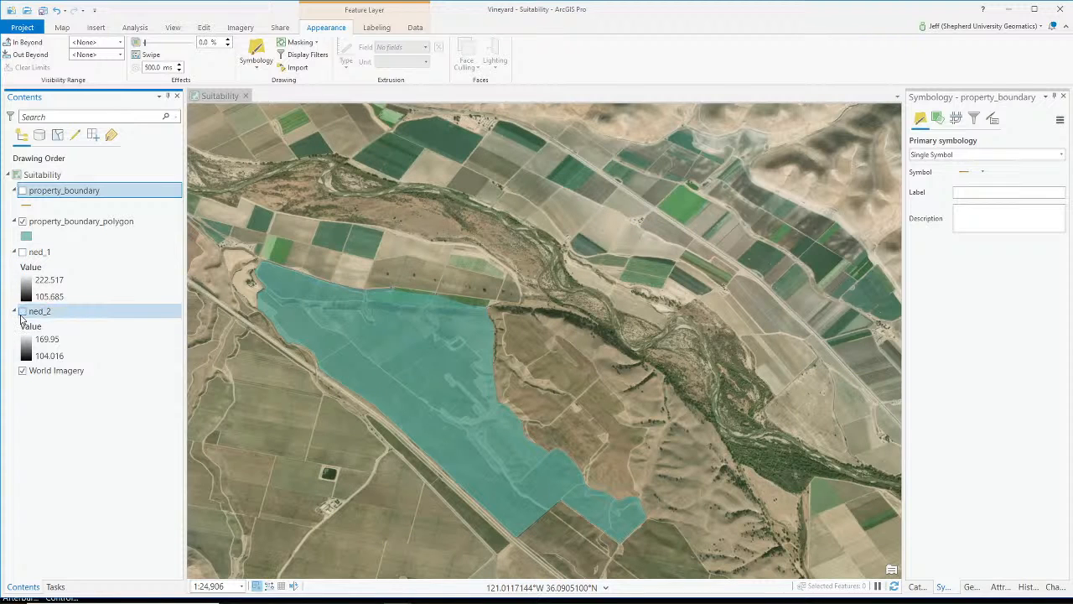
left_click(22, 311)
left_click(21, 311)
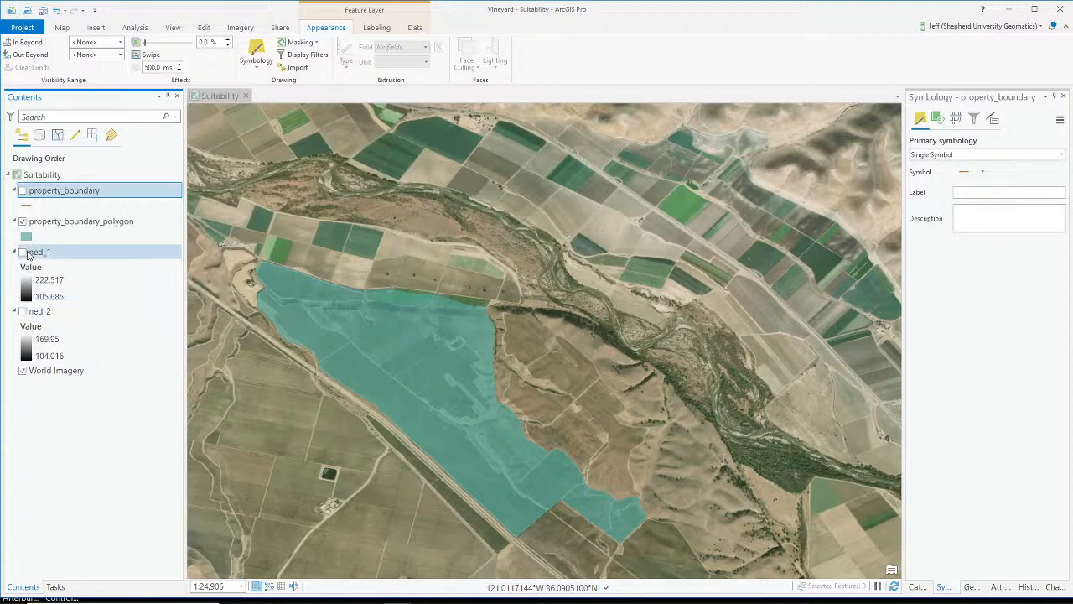
Briefly display the ned_1 raster to check how much of the property polygon it covers.
left_click(164, 253)
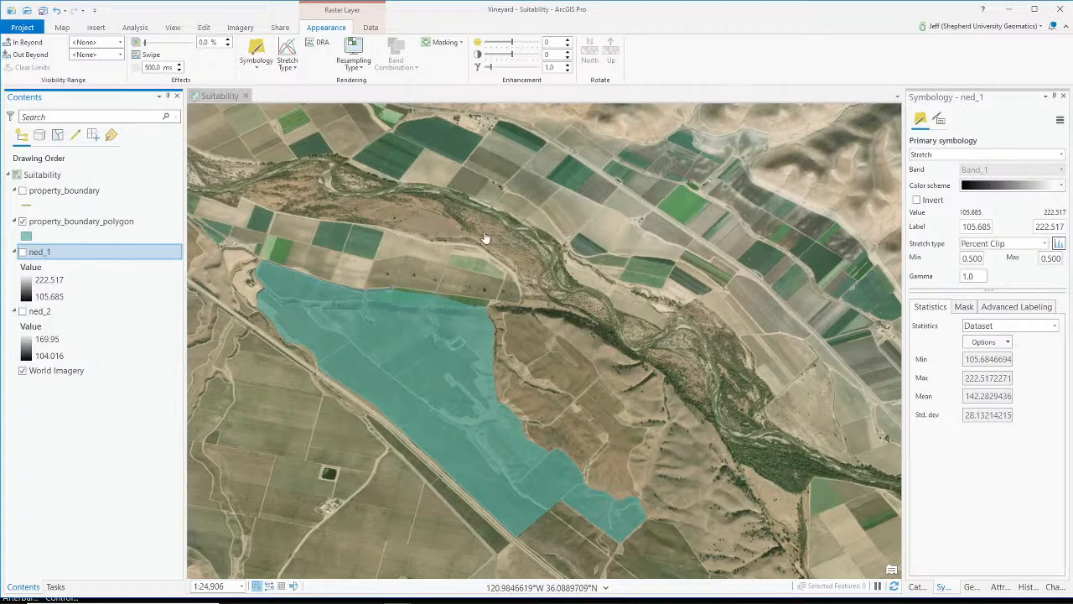
left_click(127, 28)
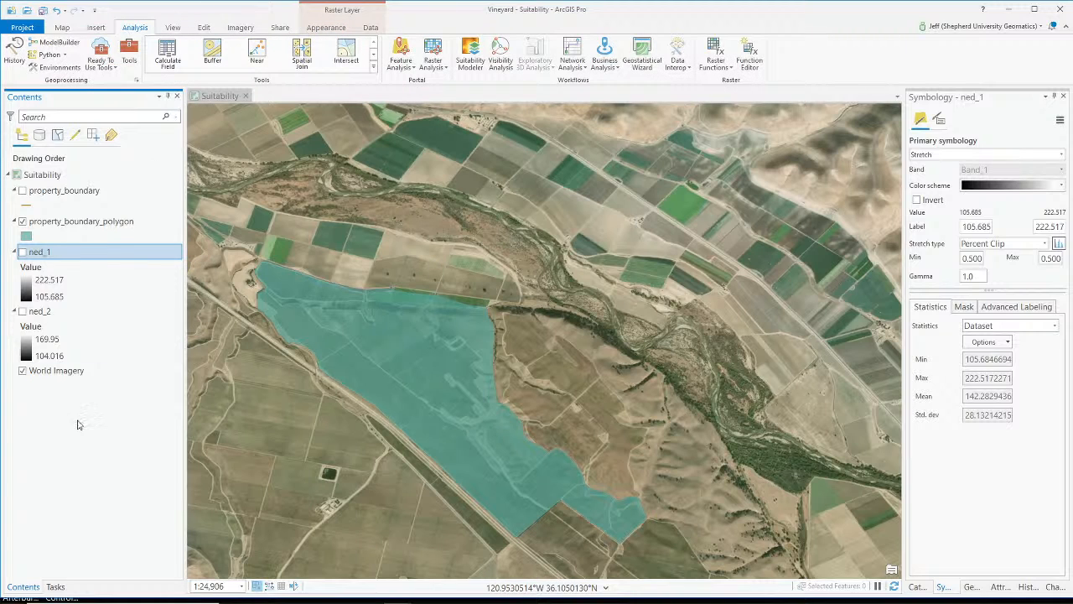
left_click(23, 252)
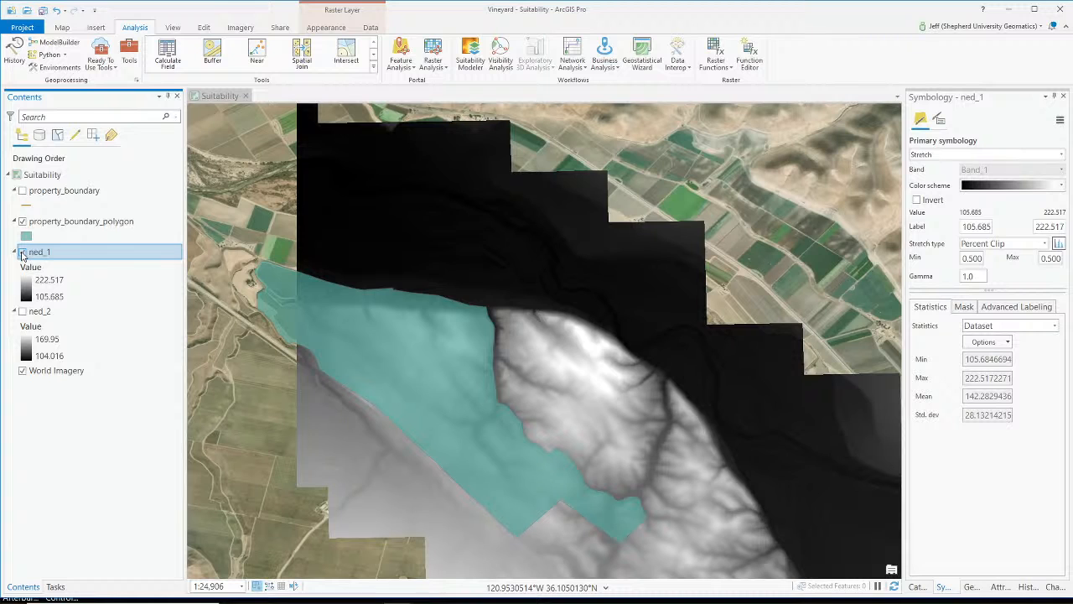
left_click(23, 252)
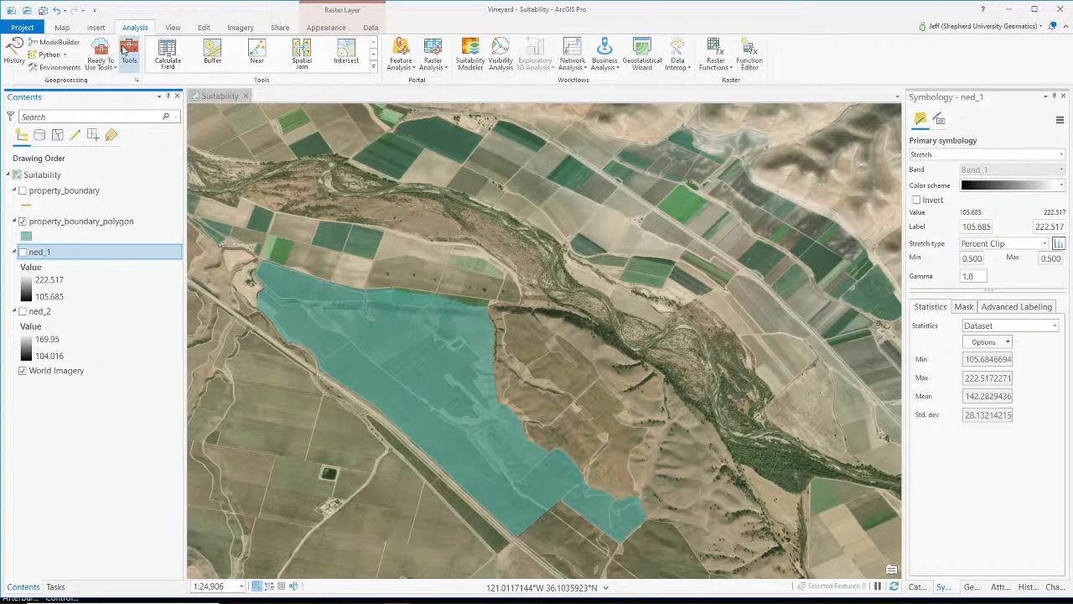
Search the geoprocessing tools for clip.
left_click(126, 54)
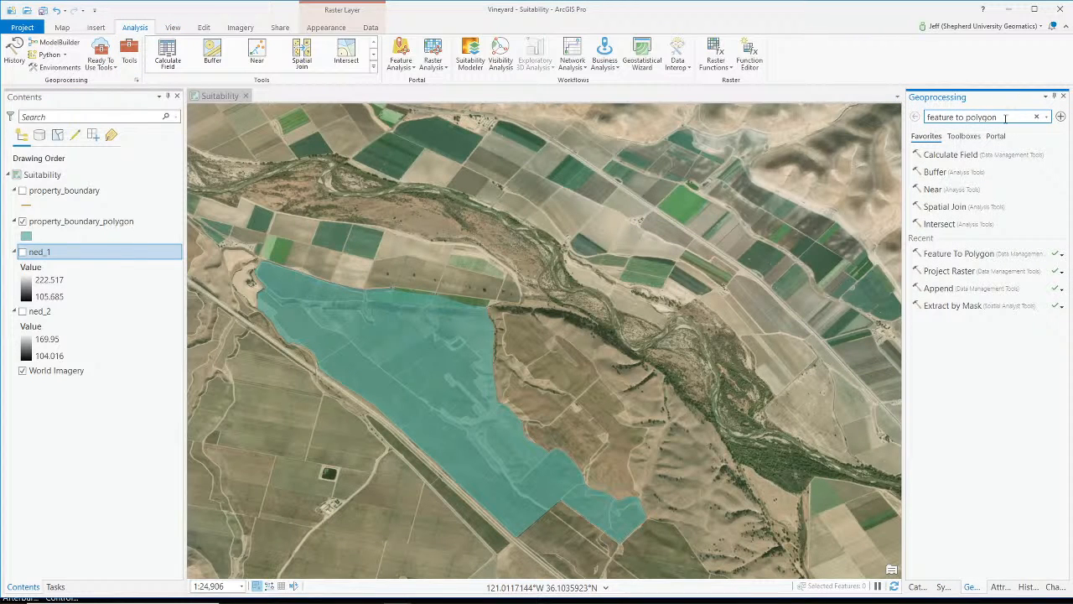
left_click(1006, 118)
type("clip")
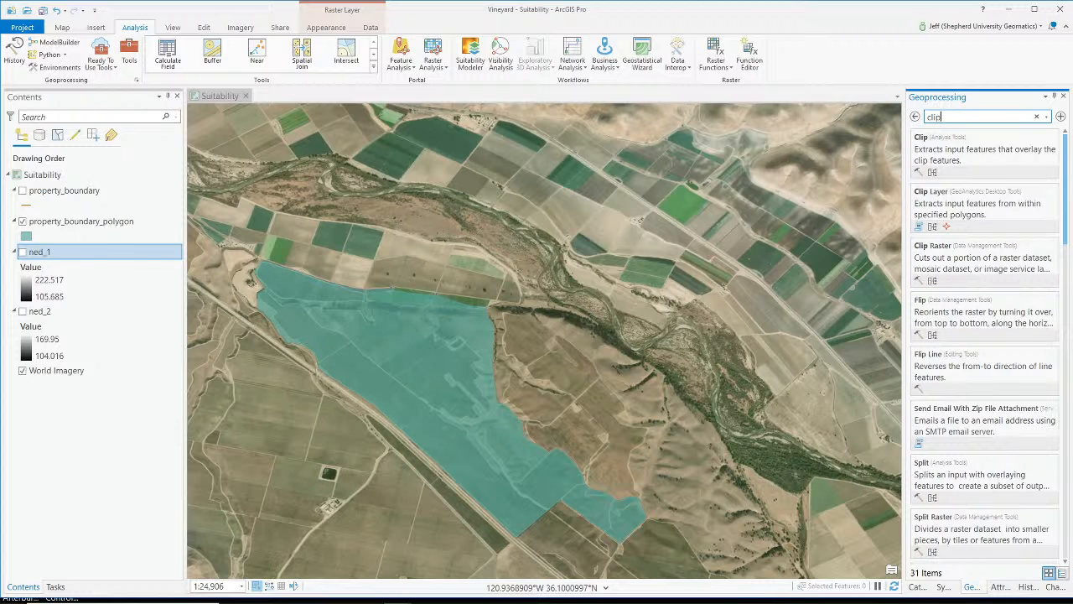
key("alt+Tab")
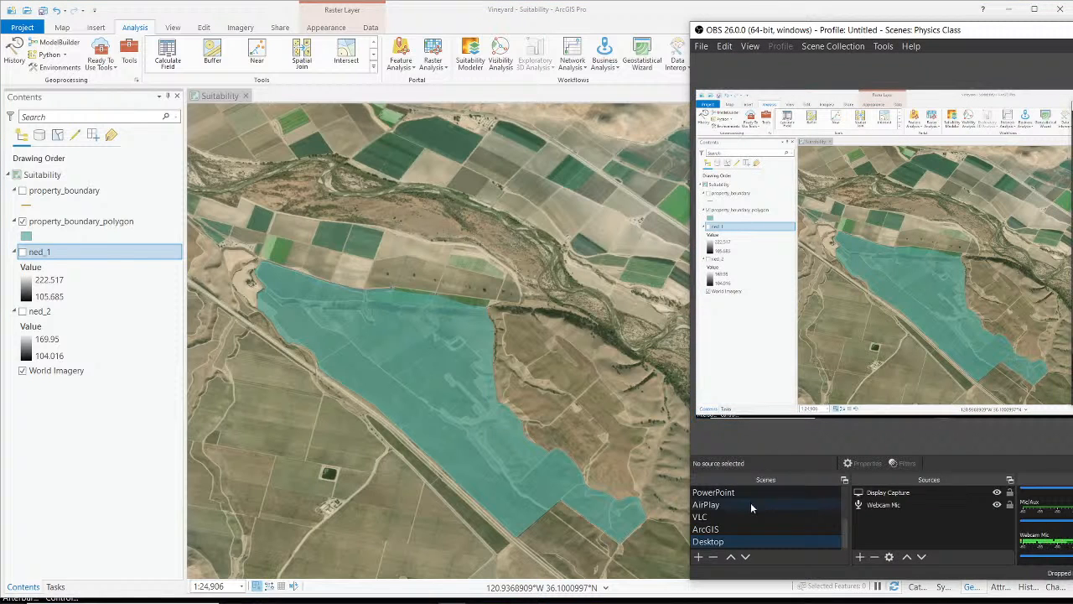
scroll(736, 528, "up", 3)
left_click(734, 516)
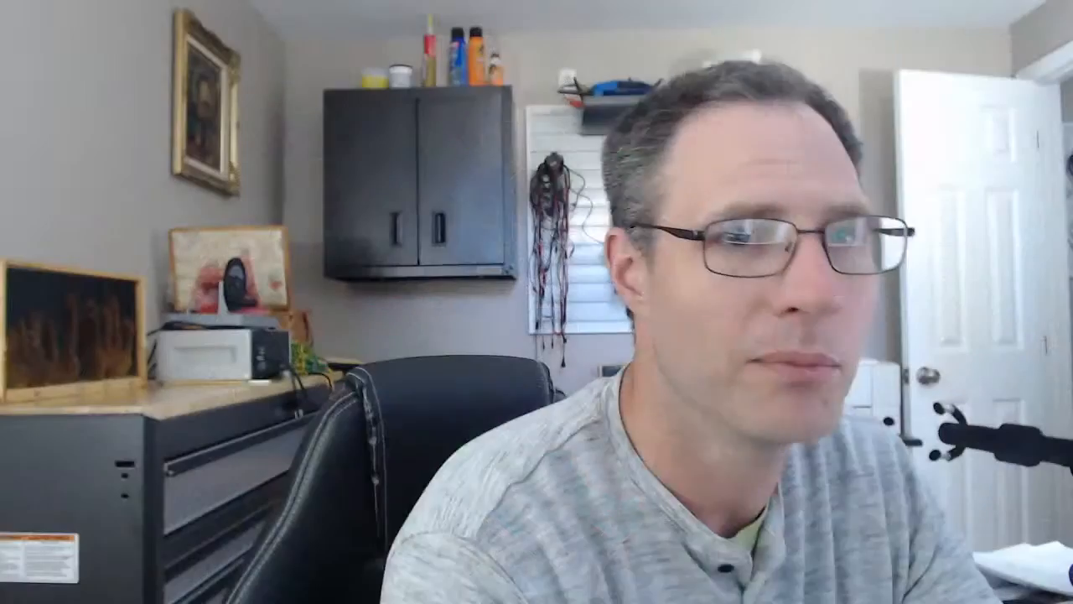
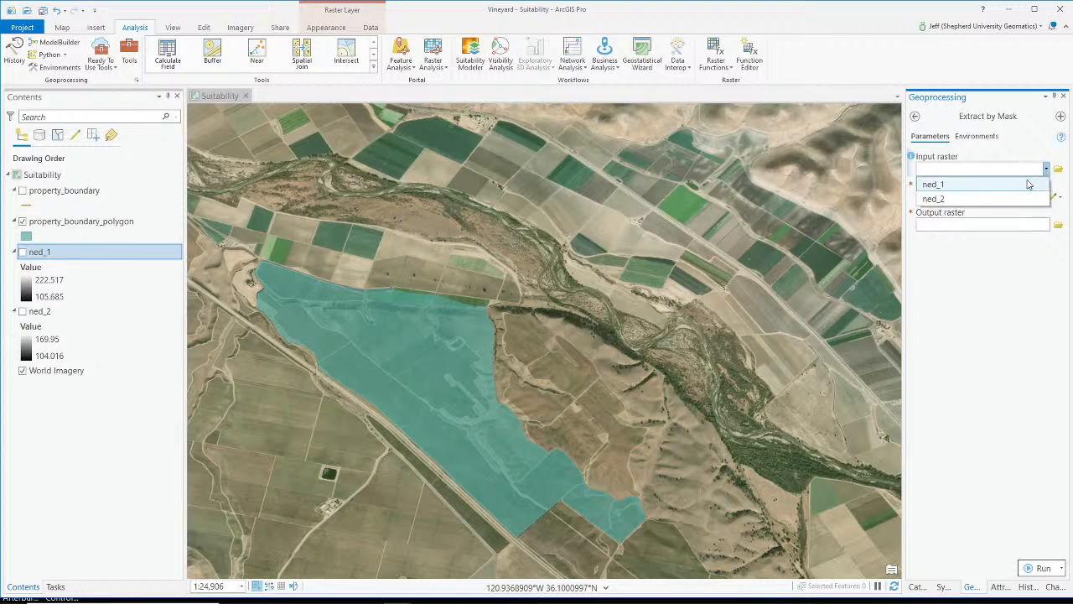
Run Extract by Mask on ned_1 with property_boundary_polygon as the mask, output it as masked_ned_1, and hide the polygon layer.
left_click(1028, 184)
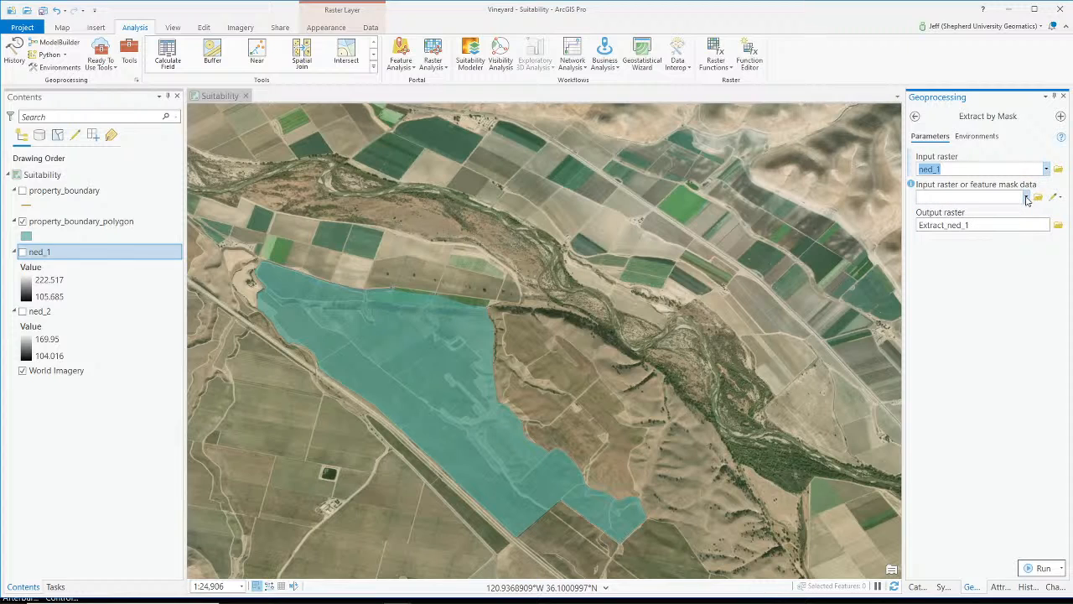
left_click(1027, 198)
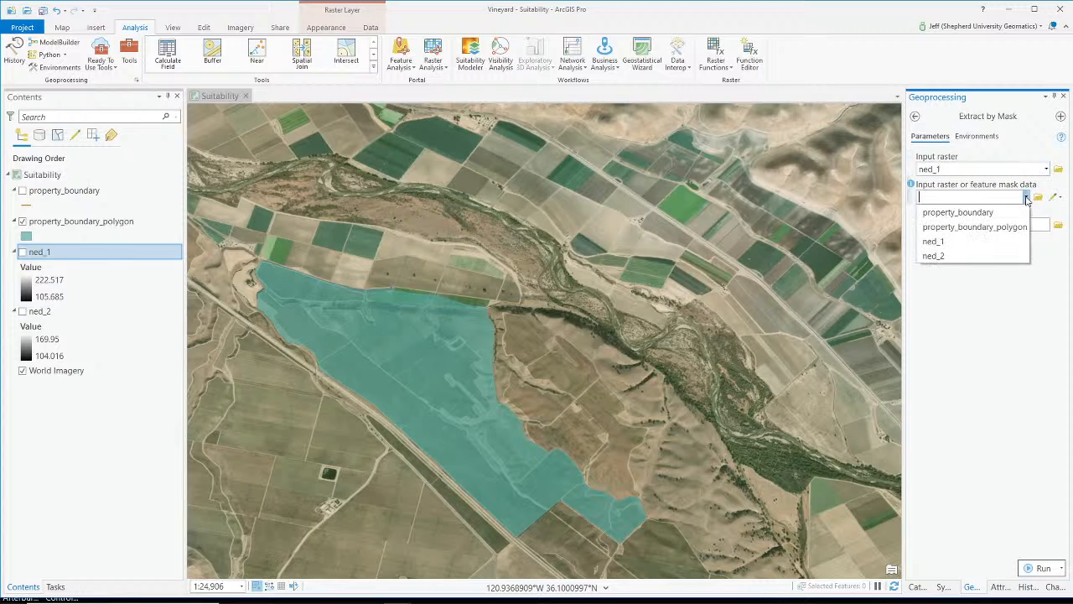
left_click(966, 228)
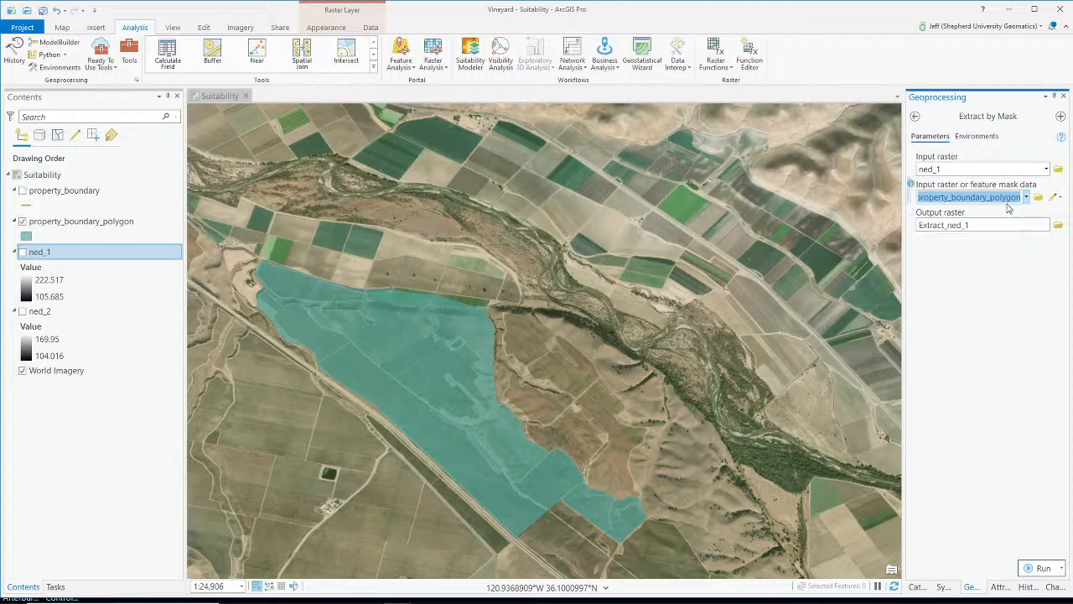
left_click(1006, 227)
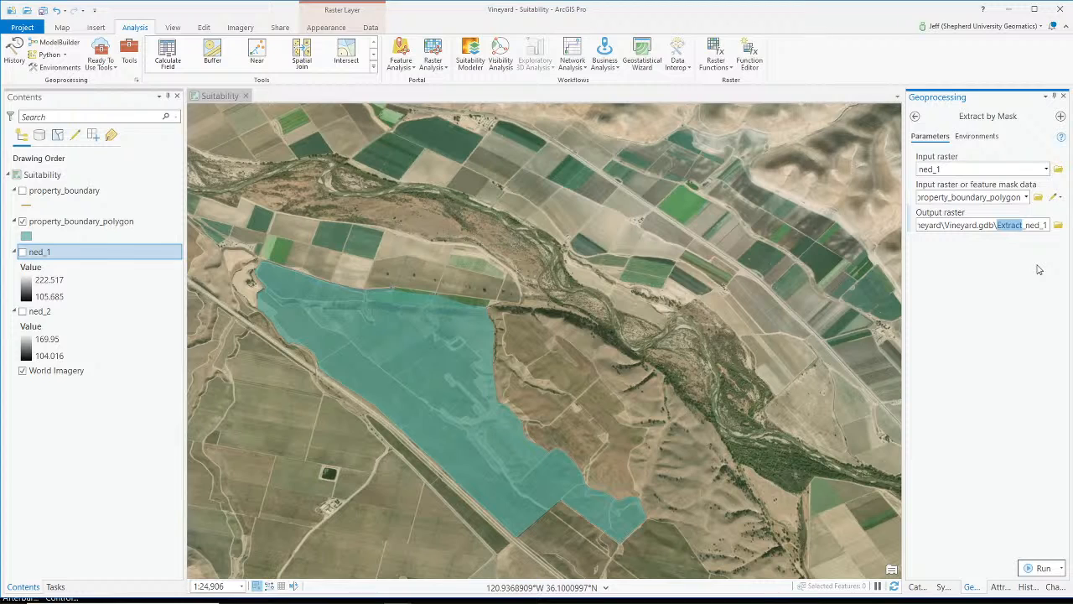
type("mask")
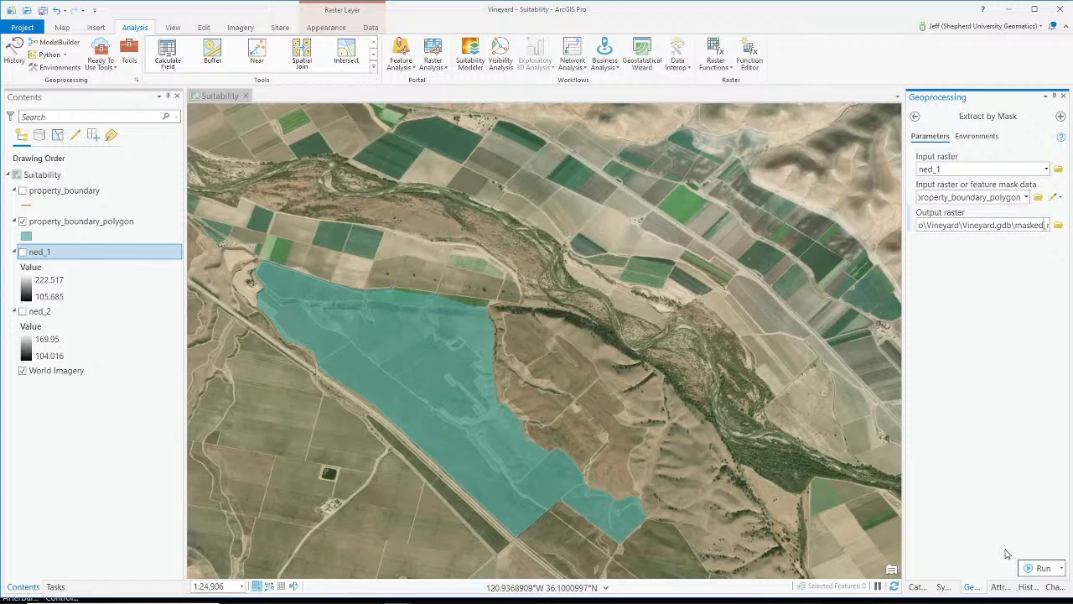
left_click(1040, 568)
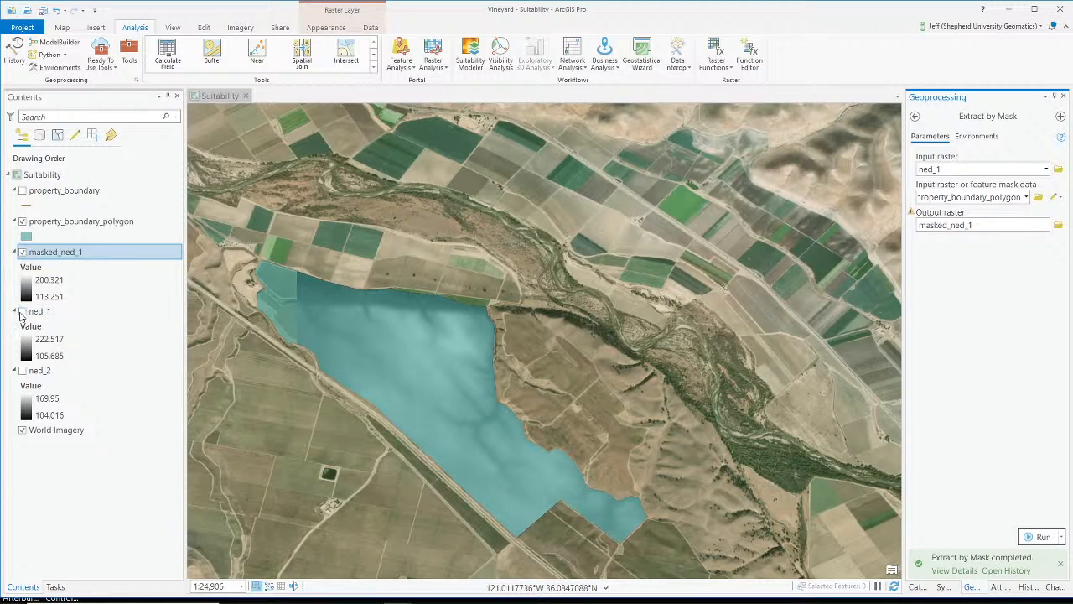
left_click(23, 222)
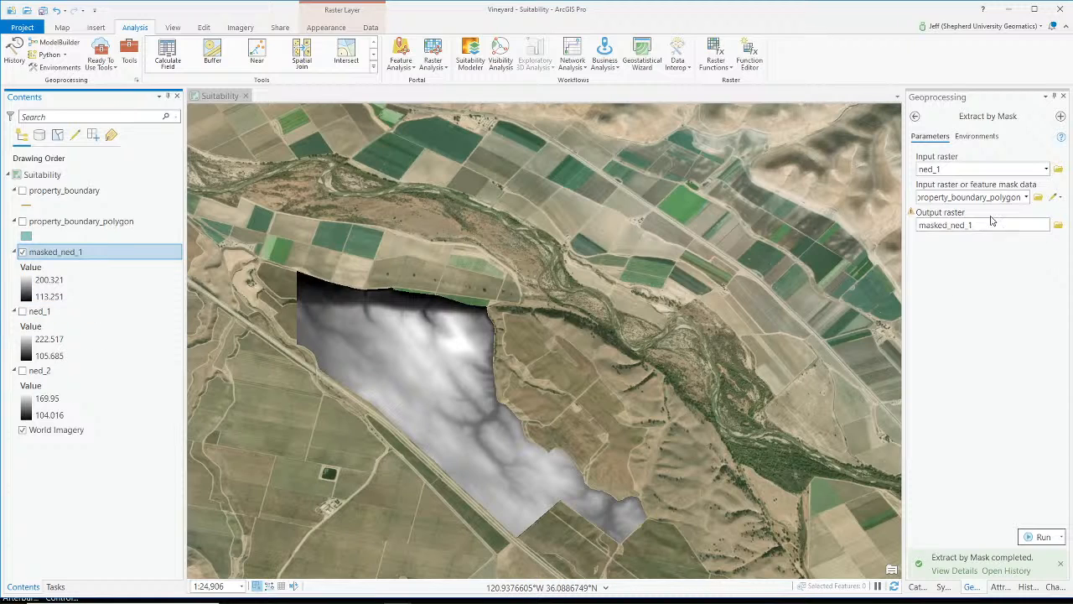
Run Extract by Mask on ned_2 with the output raster masked_ned_2, and move the property_boundary layer directly above World Imagery.
left_click(1045, 171)
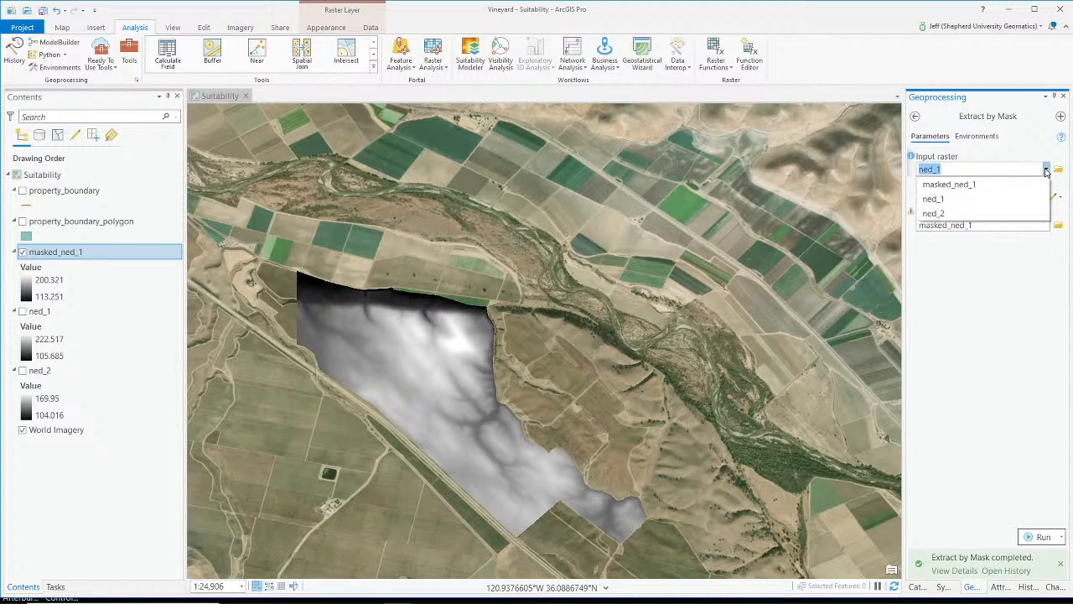
left_click(1012, 215)
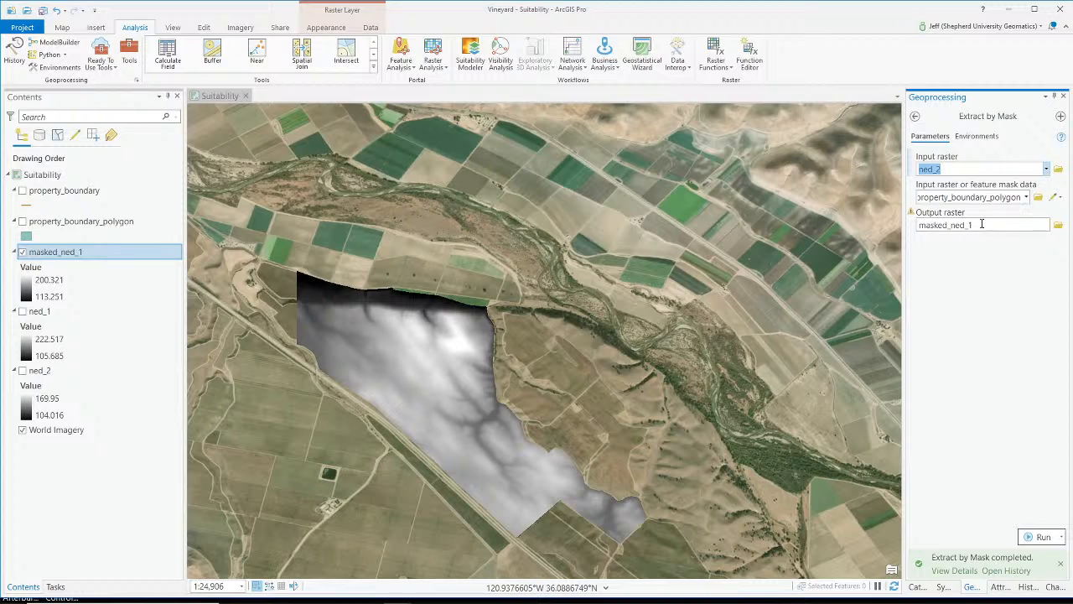
left_click(983, 225)
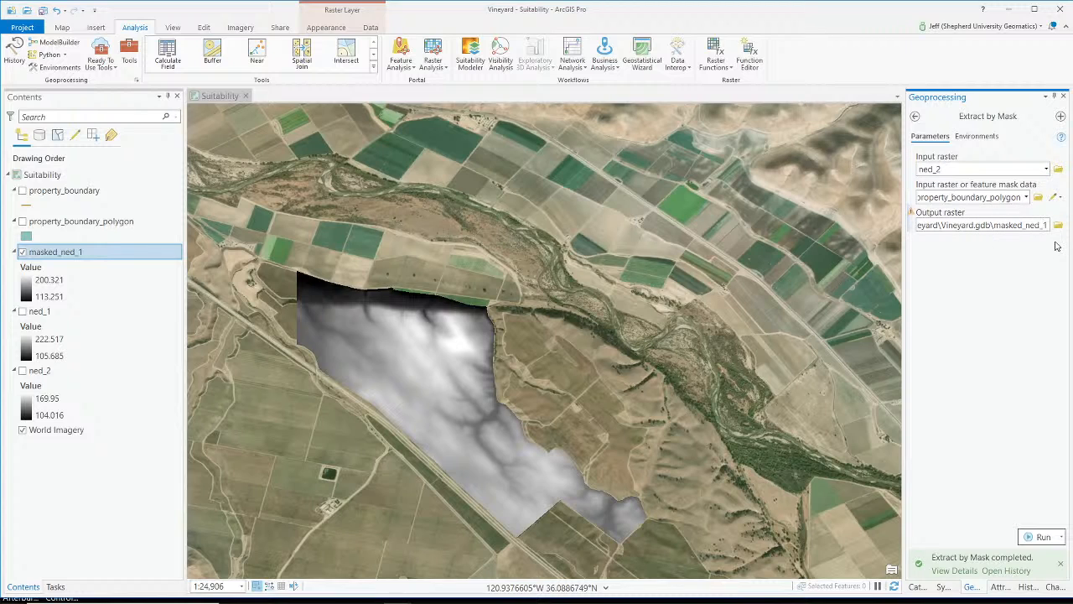
key("BackSpace")
type("2")
left_click(1028, 537)
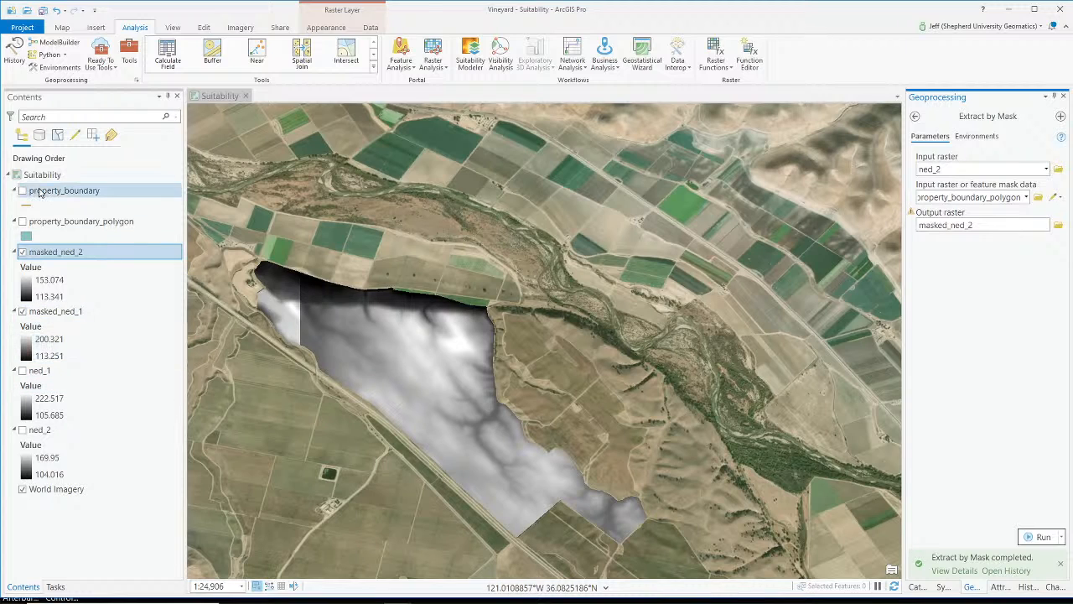
left_click_drag(42, 191, 65, 493)
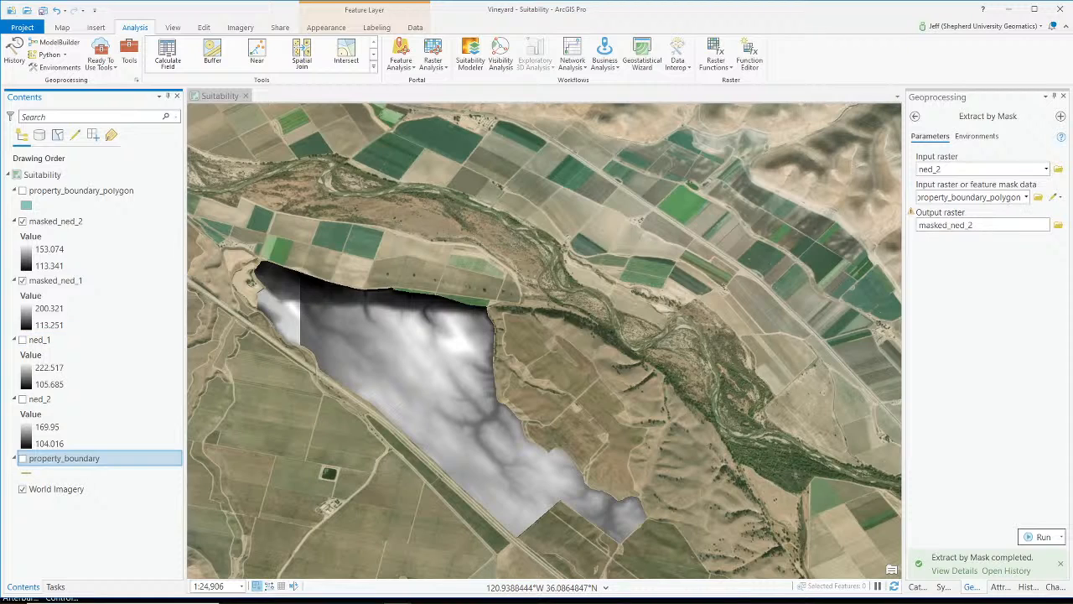
key("alt+Tab")
scroll(740, 544, "up", 3)
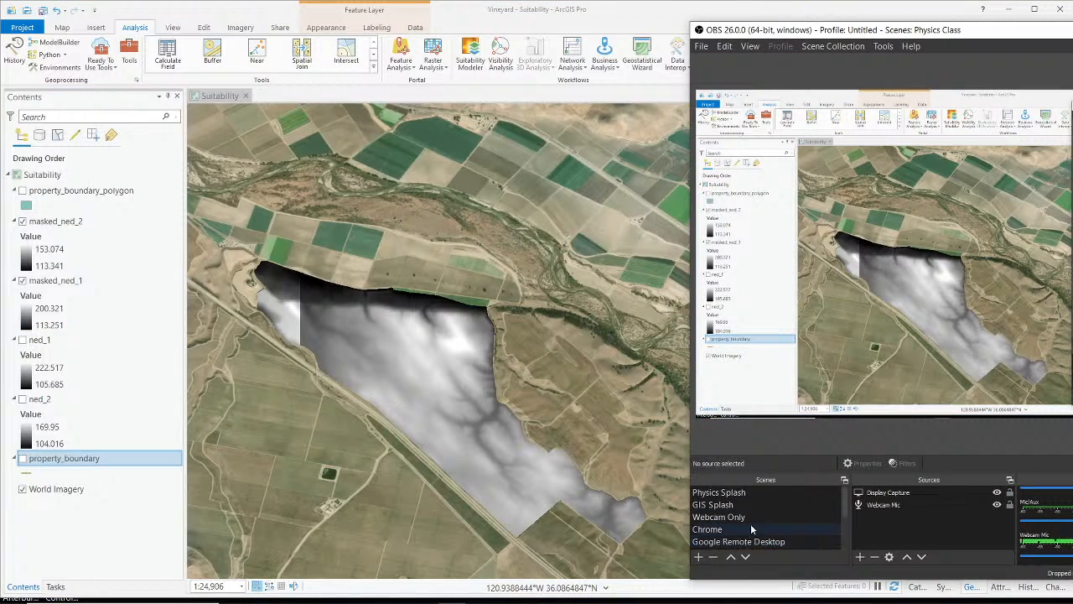
left_click(748, 518)
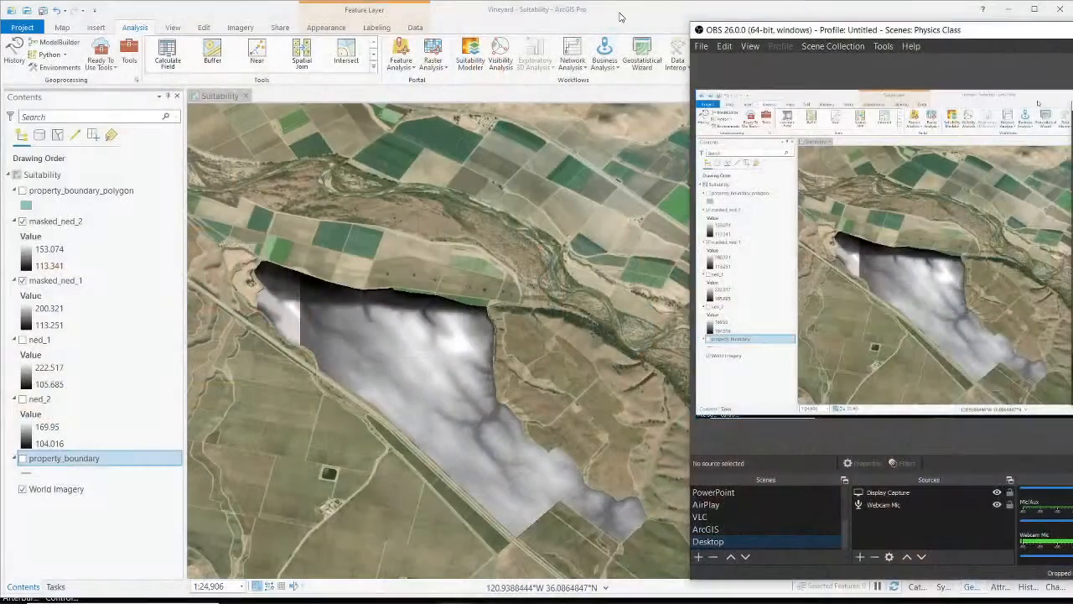
left_click(621, 16)
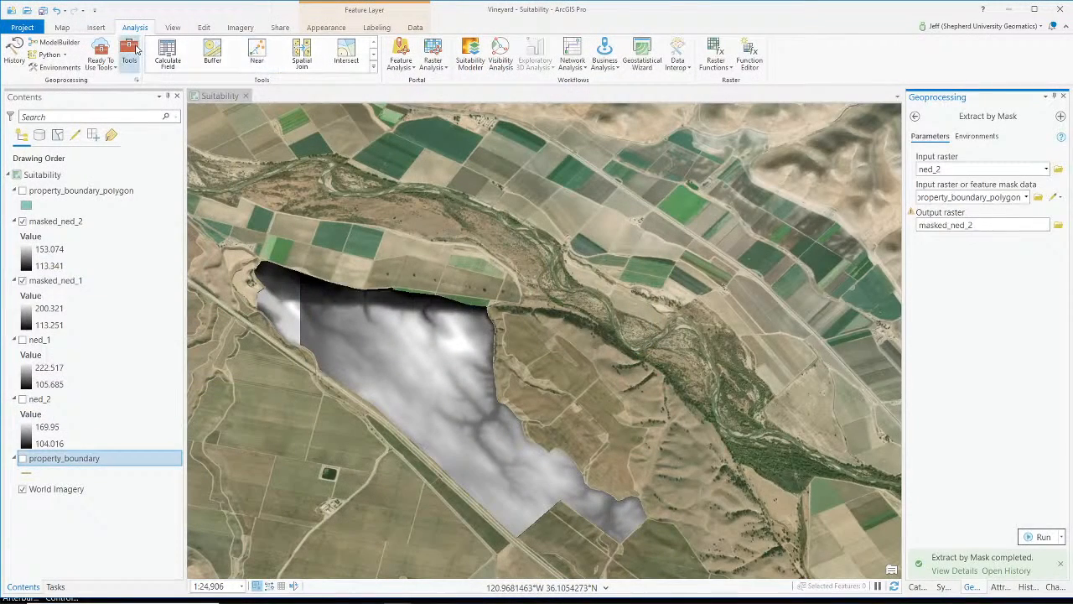
Search the geoprocessing tools for mosaic and open the Mosaic To New Raster tool.
left_click(134, 52)
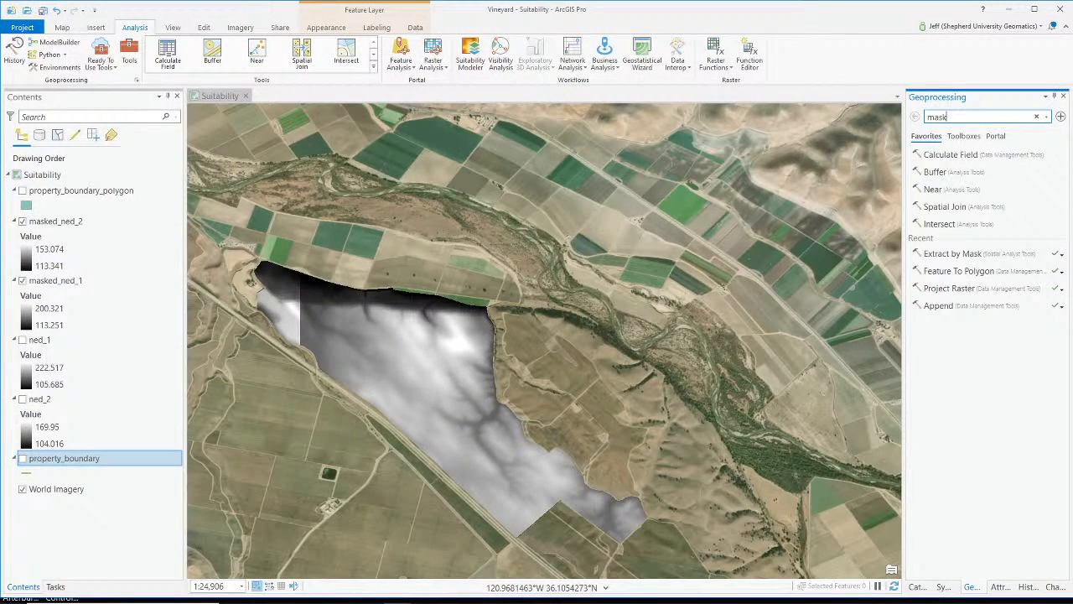
key("BackSpace")
key("BackSpace")
key("BackSpace")
key("BackSpace")
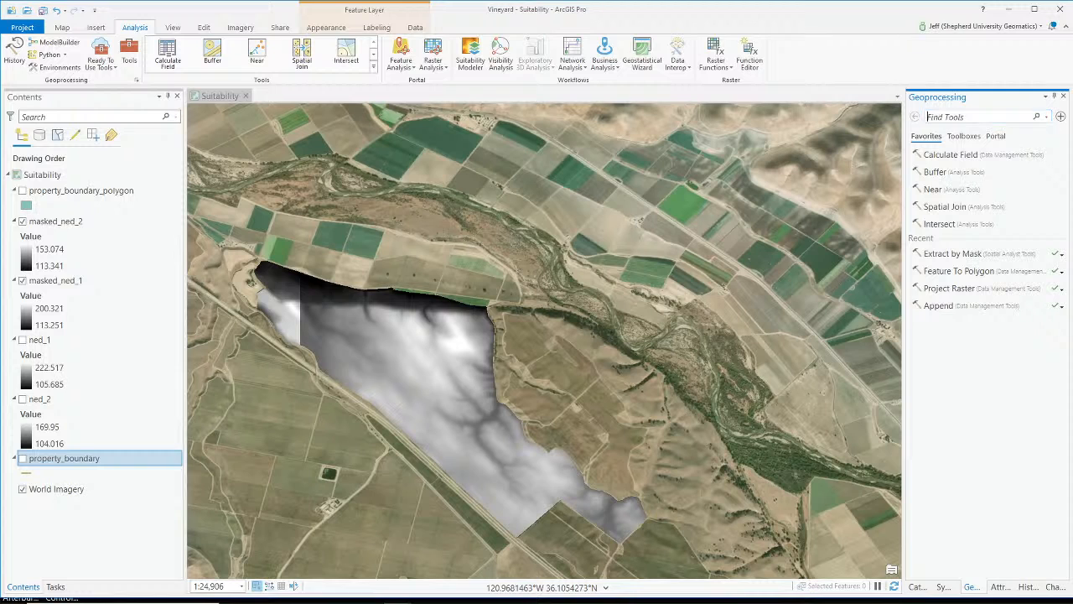
type("mosaic")
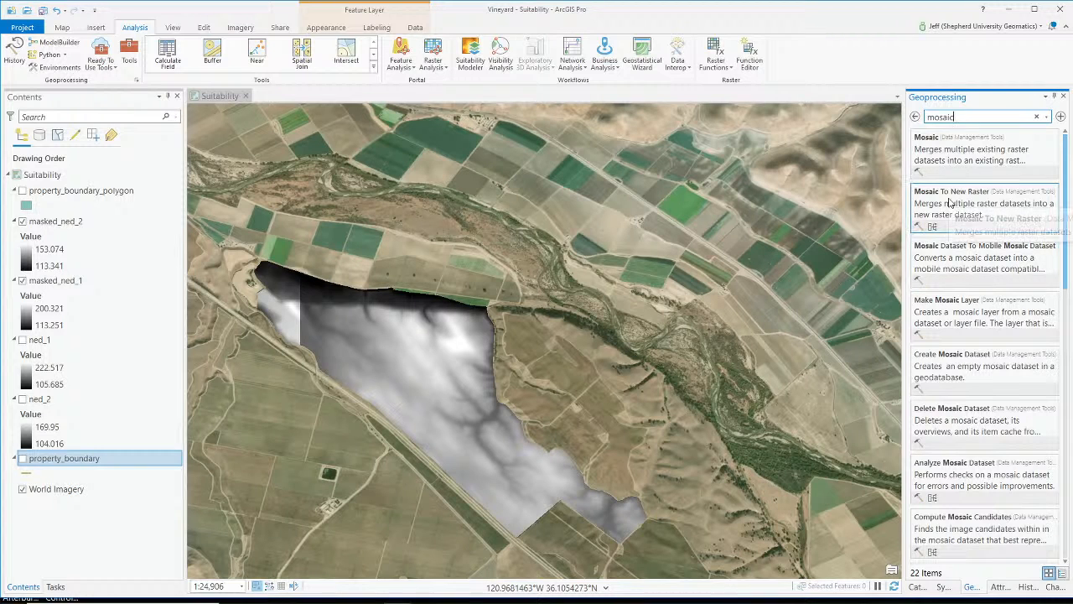
left_click(949, 205)
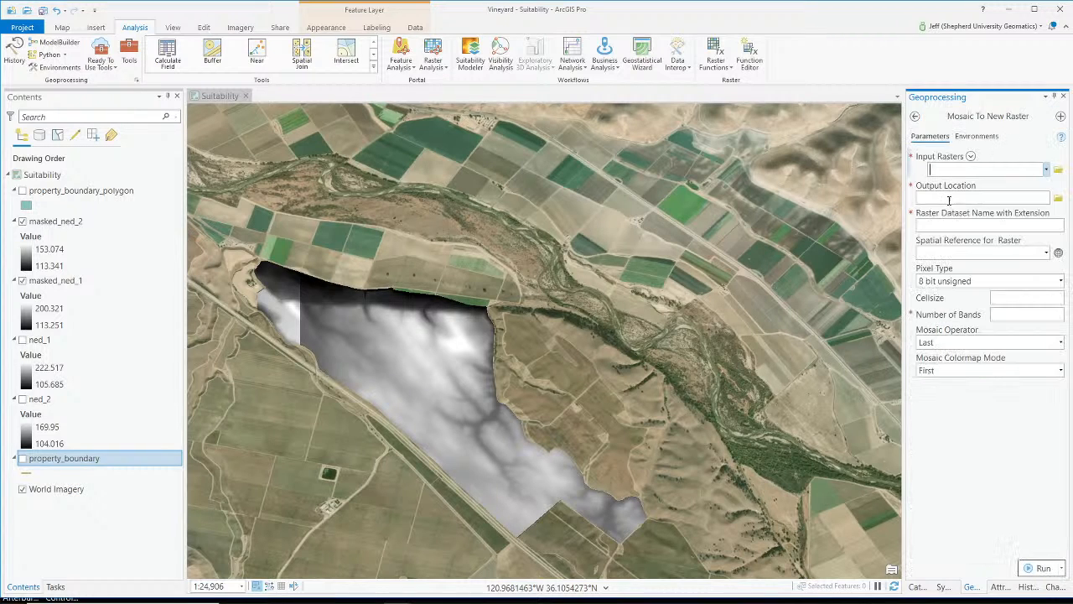
Add masked_ned_2 and masked_ned_1 as the input rasters of Mosaic To New Raster.
left_click(1048, 171)
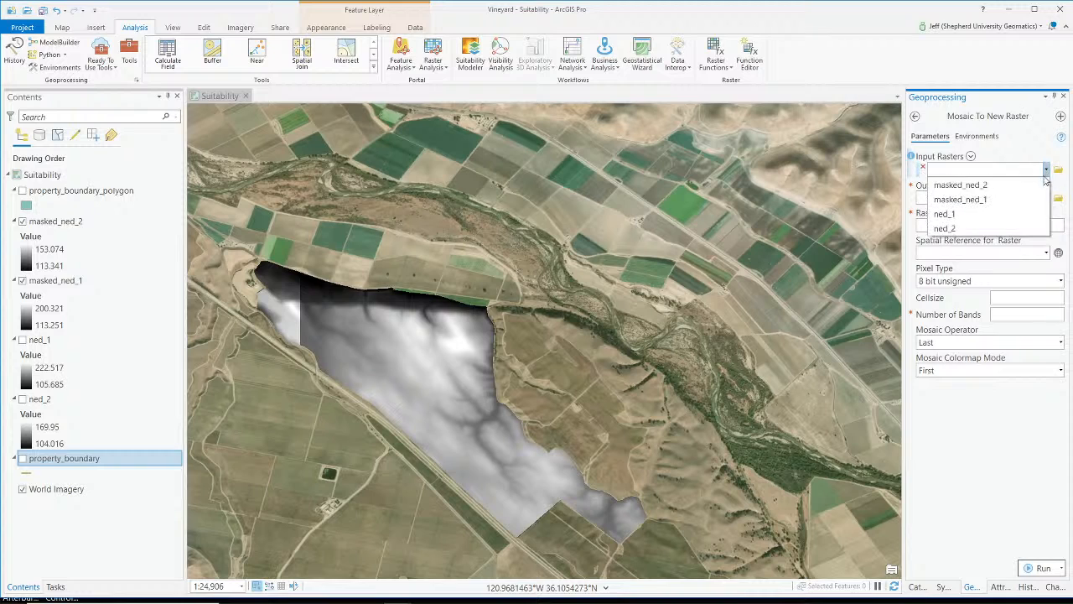
left_click(1037, 180)
left_click(1047, 186)
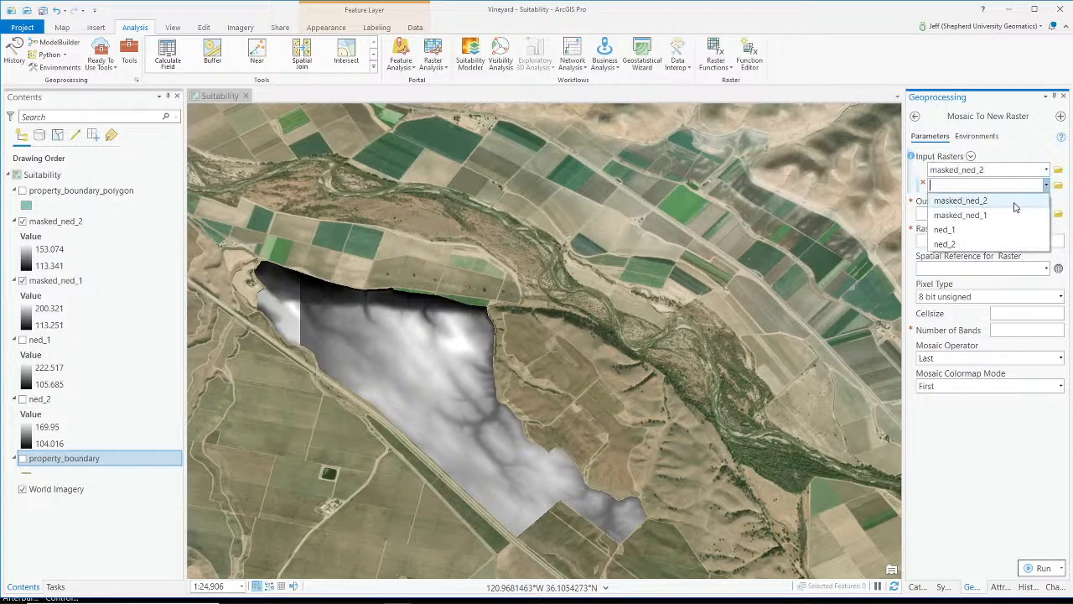
left_click(1037, 214)
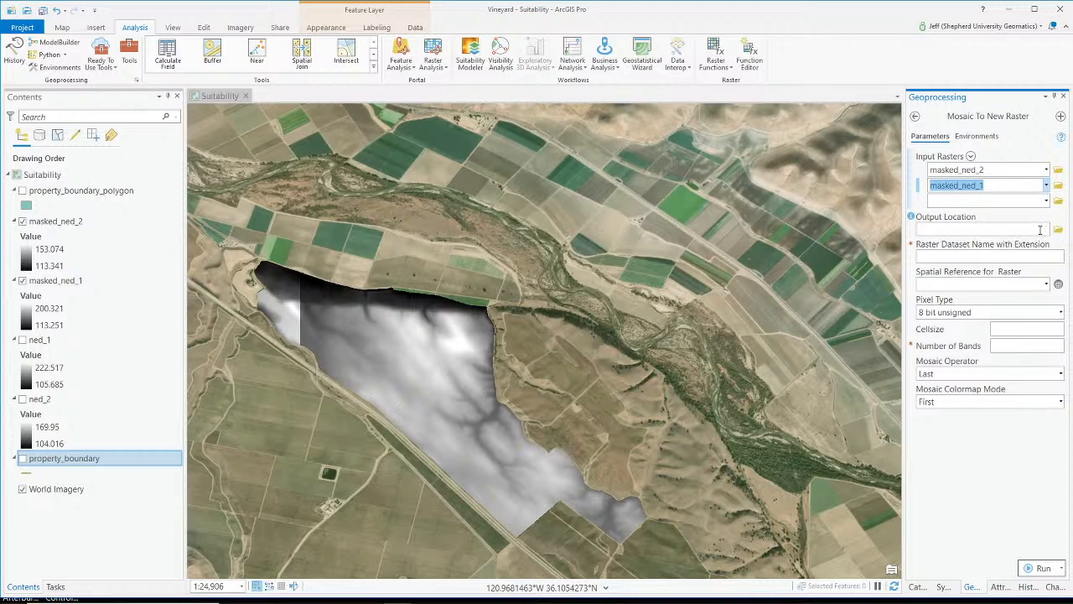
Browse the GTKAGPro Vineyard folder and its Results subfolders for an output location for the mosaic.
left_click(1038, 231)
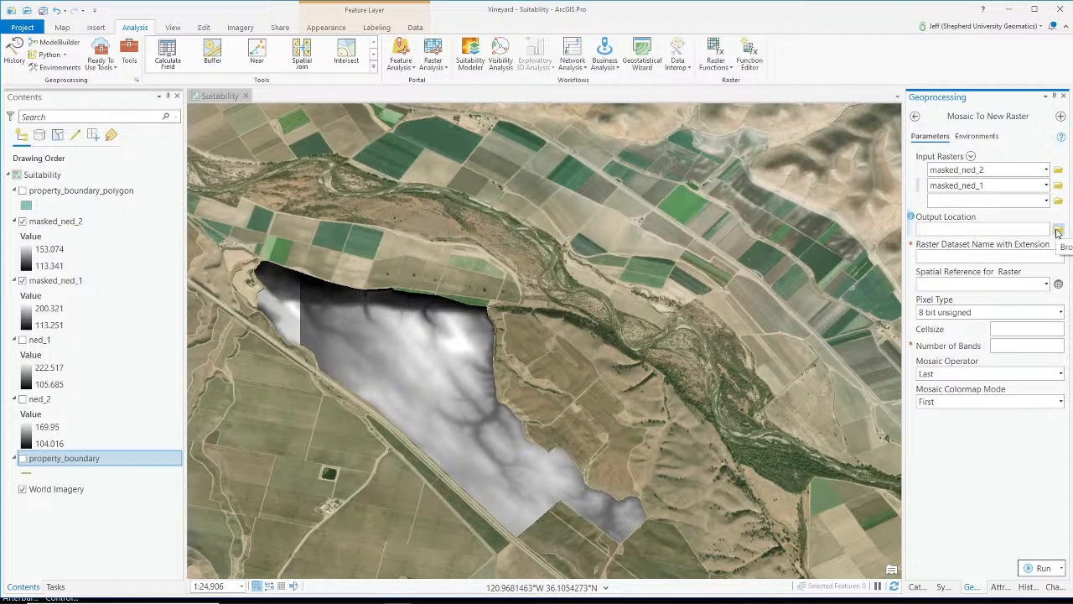
left_click(1058, 230)
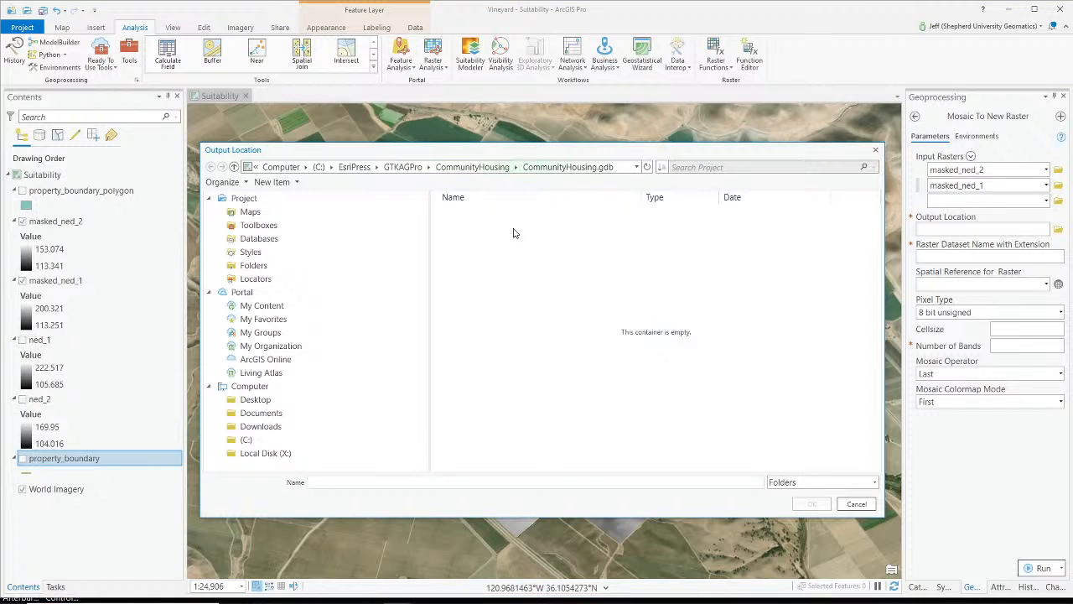
left_click(404, 167)
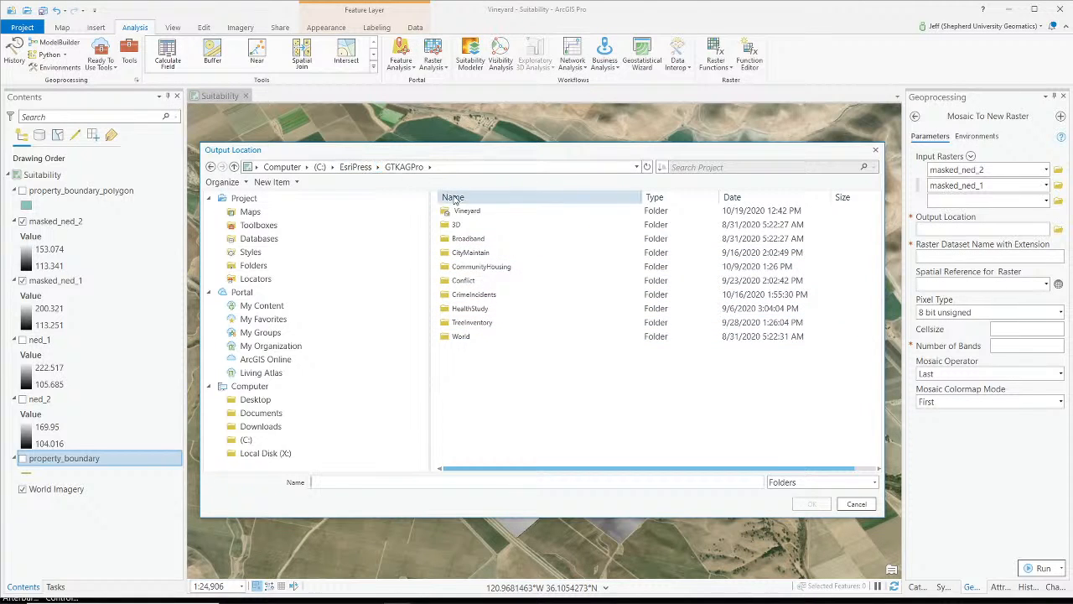
double_click(485, 213)
double_click(469, 225)
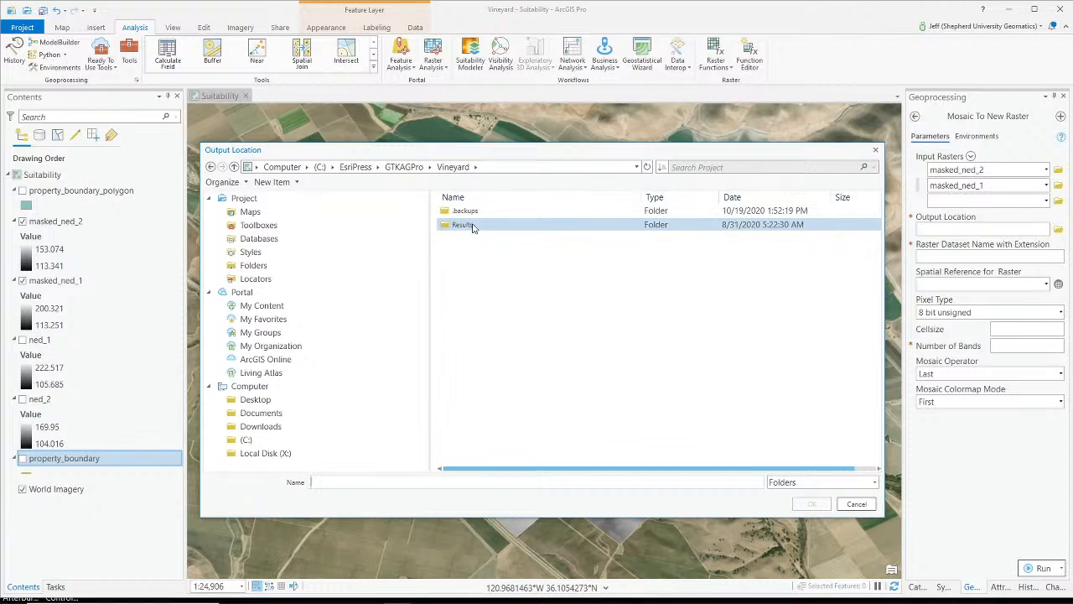
left_click(451, 168)
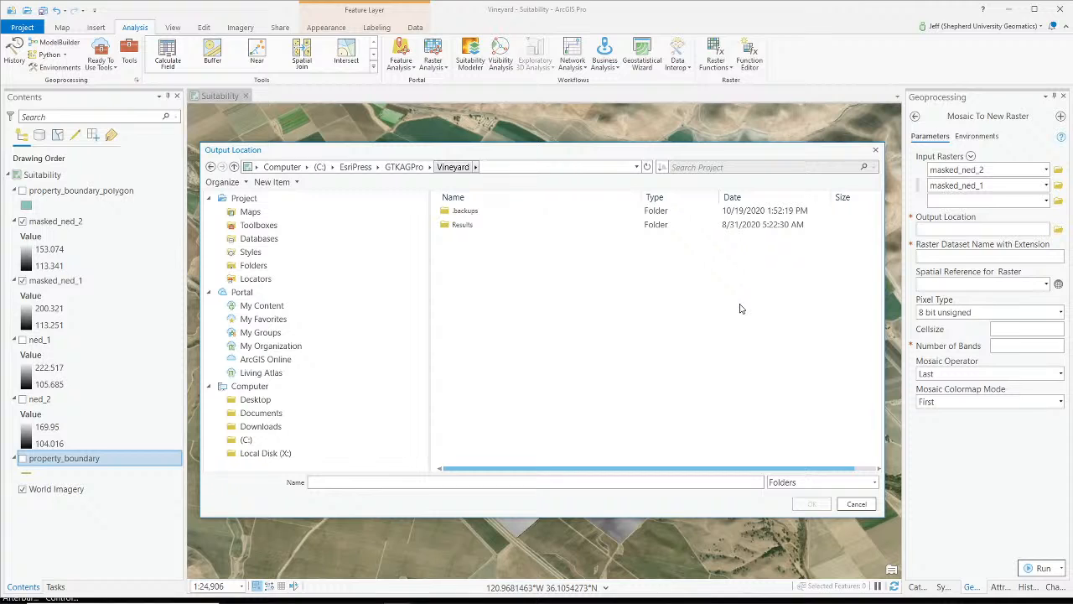
left_click(404, 167)
double_click(478, 212)
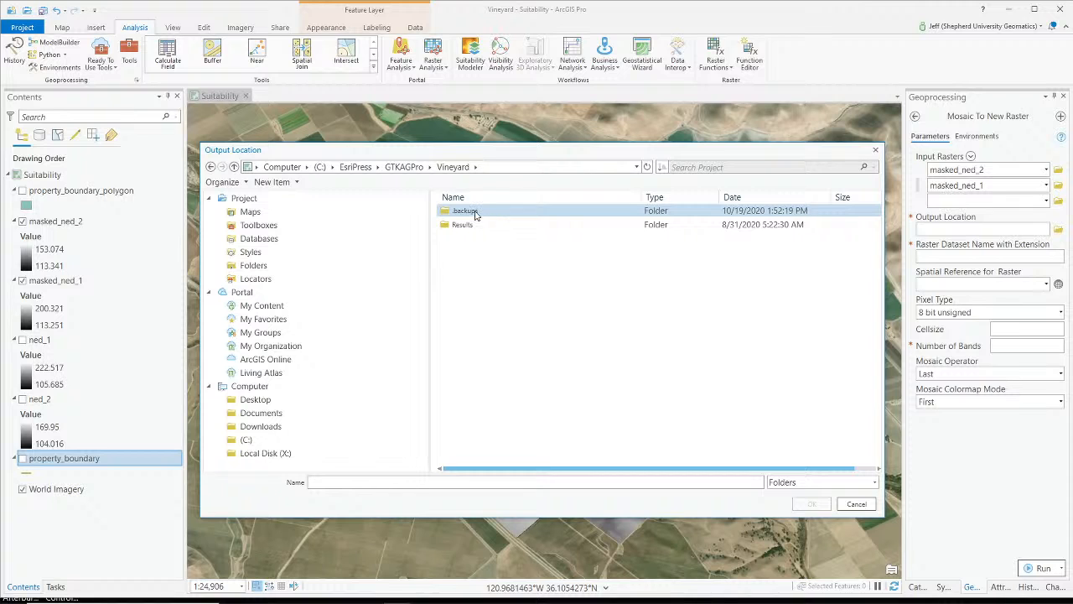
double_click(466, 224)
left_click(492, 225)
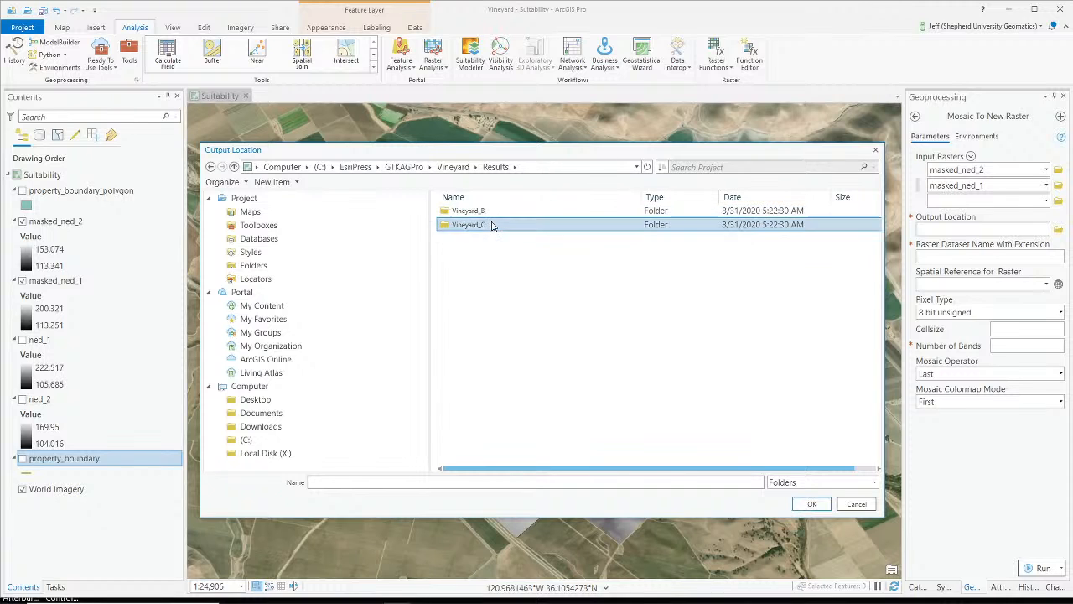
double_click(492, 224)
left_click(495, 167)
left_click(480, 212)
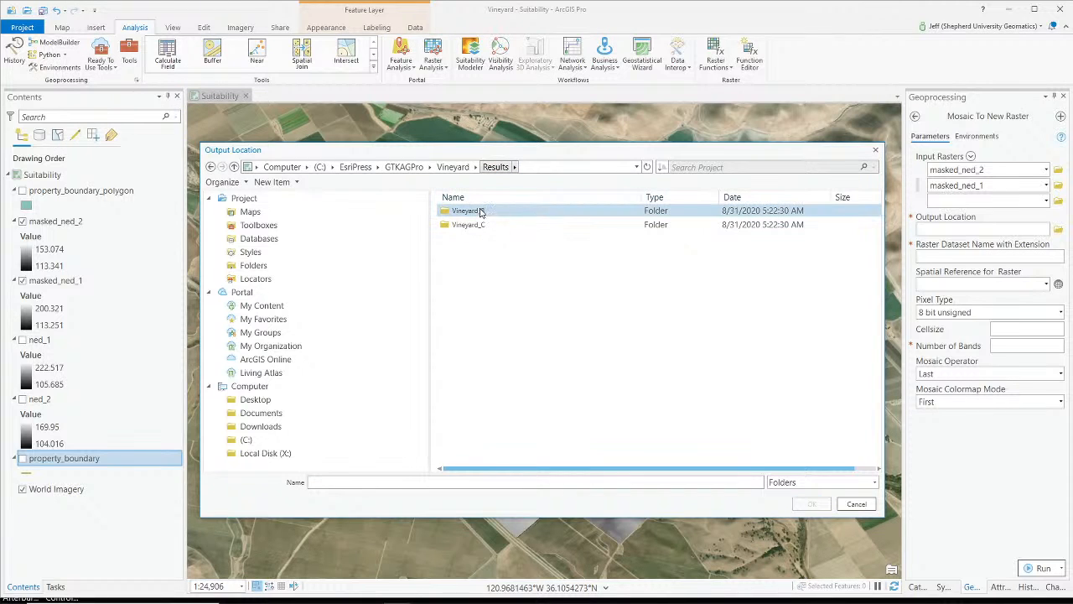
left_click(856, 504)
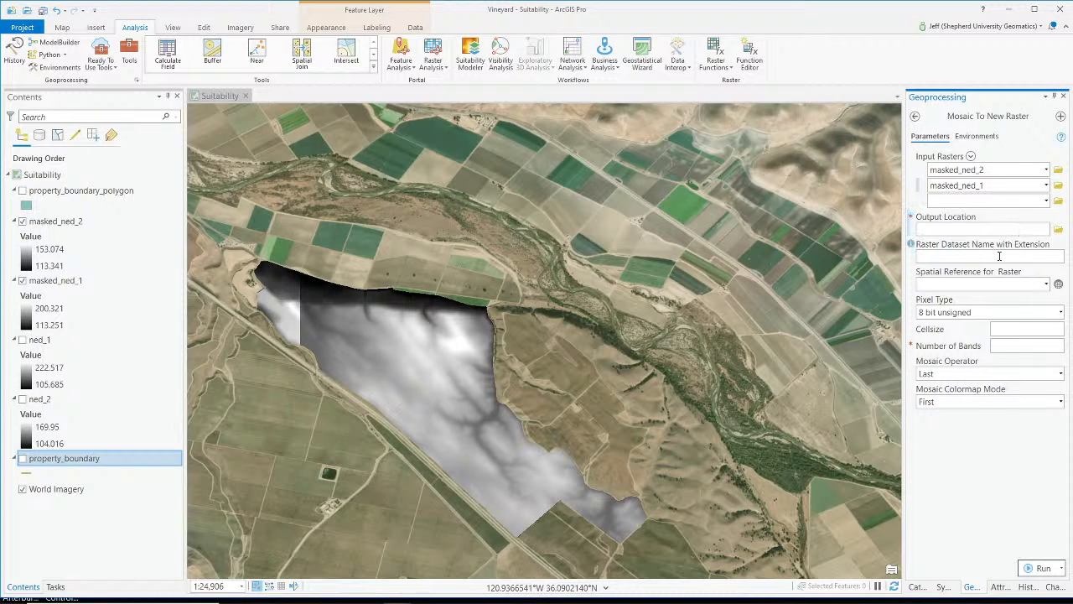
Refresh the Vineyard folder listing and check the .backups, Results and Vineyard_C subfolders for the project geodatabase.
left_click(1059, 228)
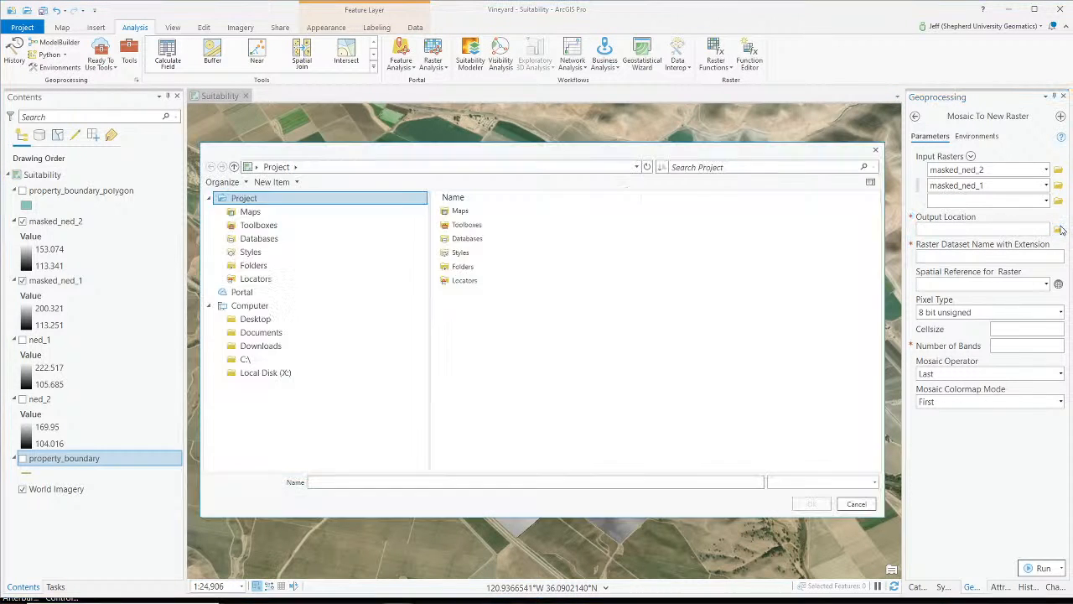
left_click(408, 170)
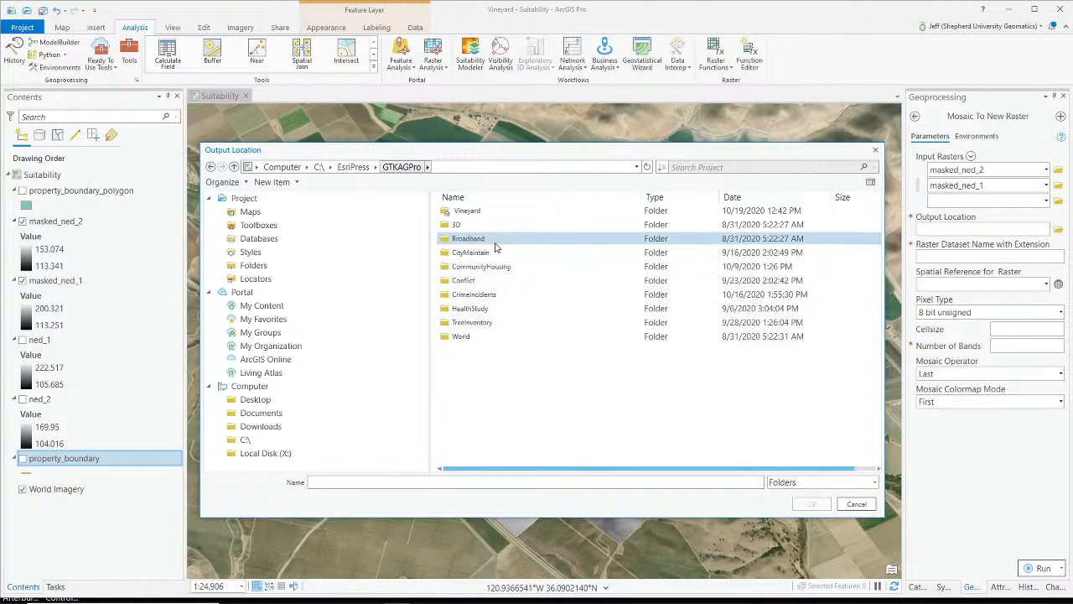
double_click(459, 210)
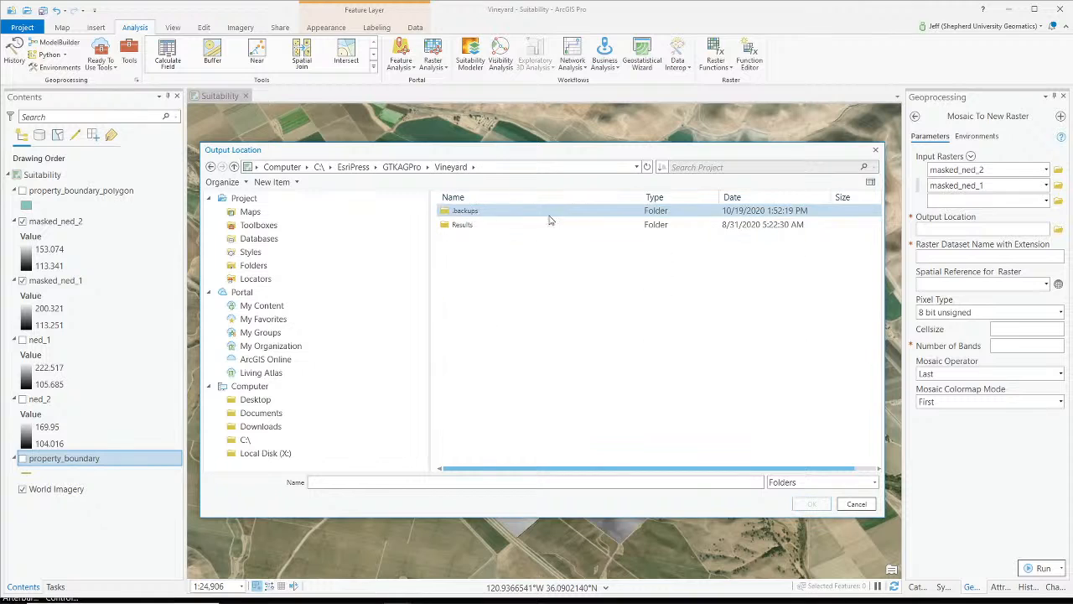
right_click(566, 375)
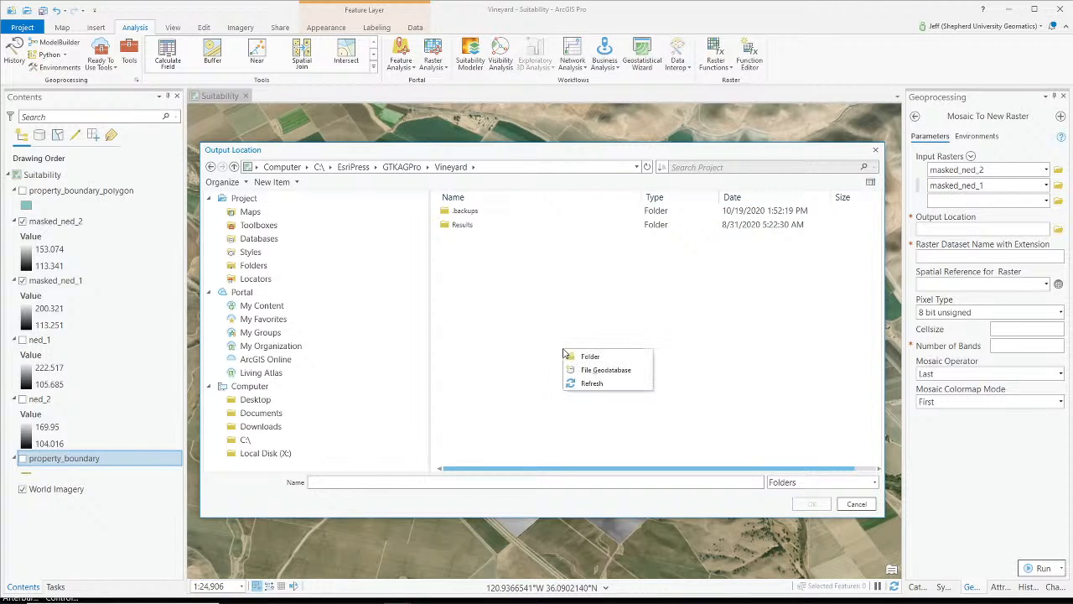
left_click(598, 384)
left_click(474, 225)
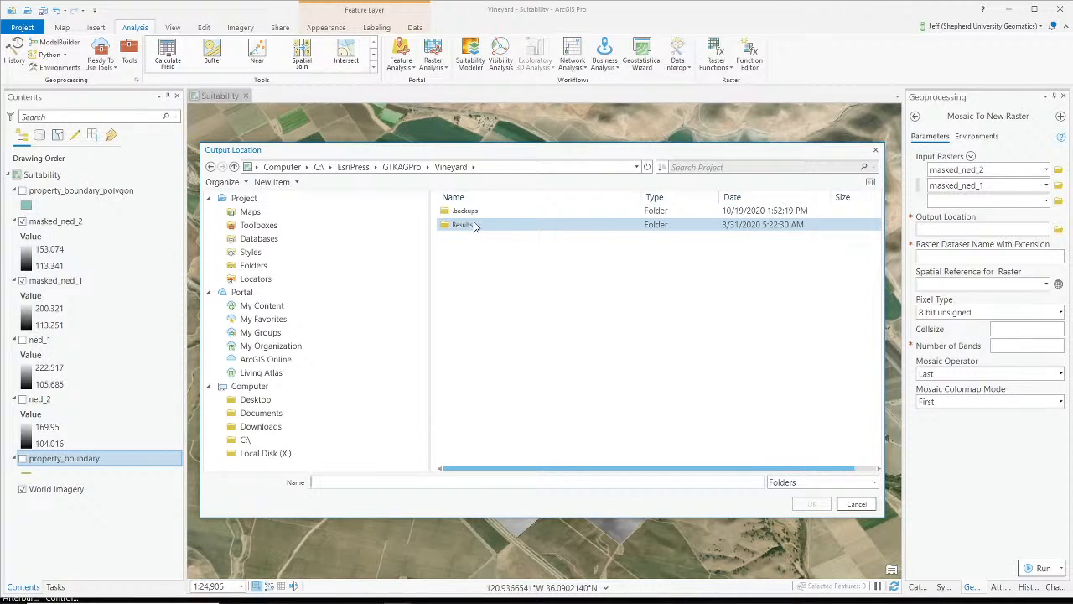
double_click(464, 210)
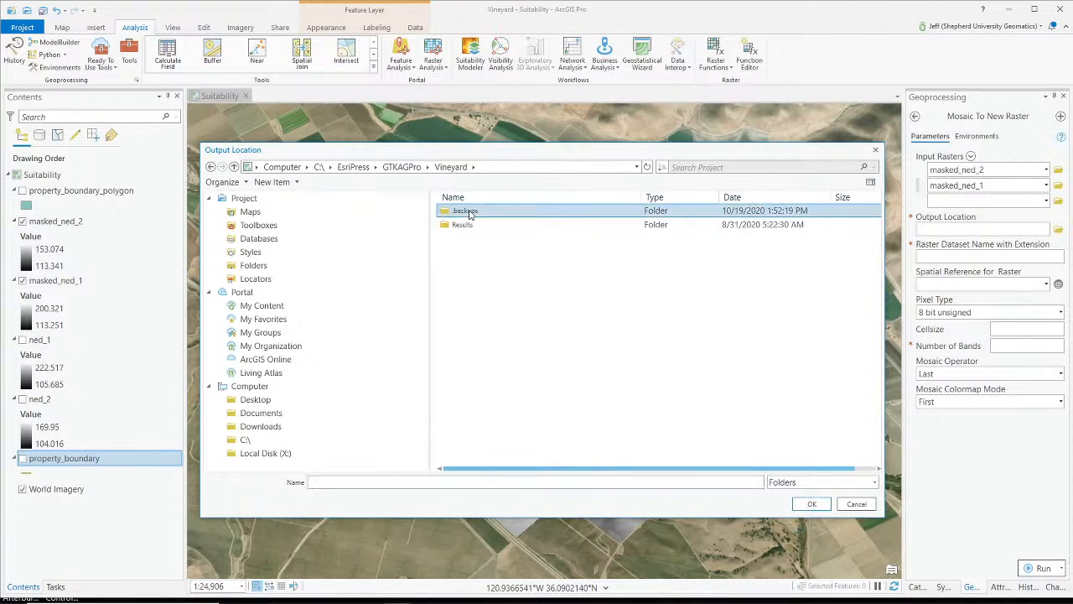
left_click(447, 167)
double_click(479, 224)
double_click(479, 225)
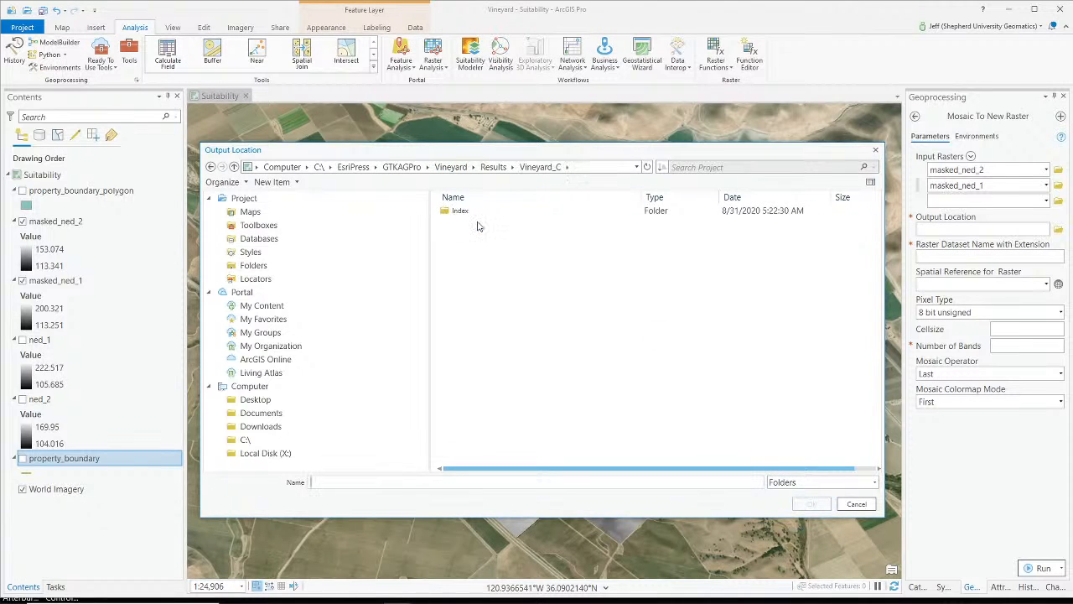
double_click(462, 212)
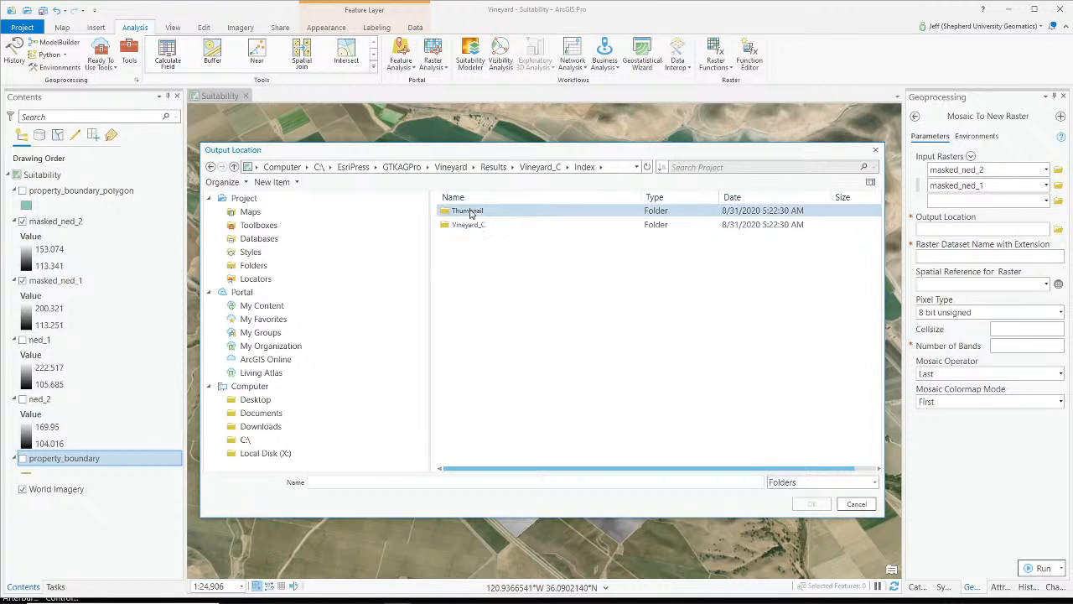
left_click(474, 225)
double_click(474, 224)
left_click(485, 168)
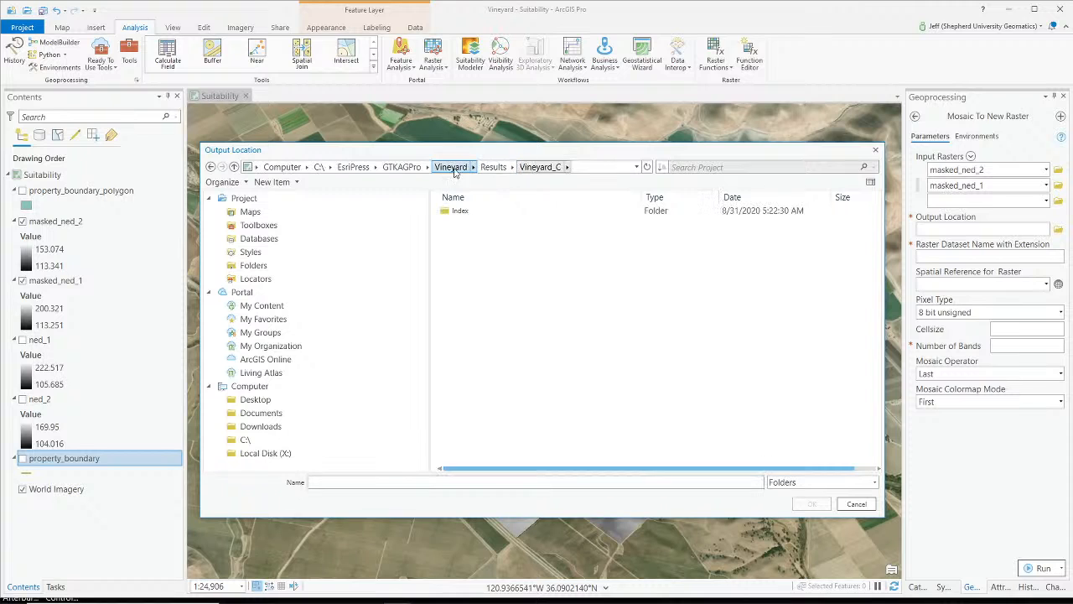
left_click(450, 166)
left_click(401, 167)
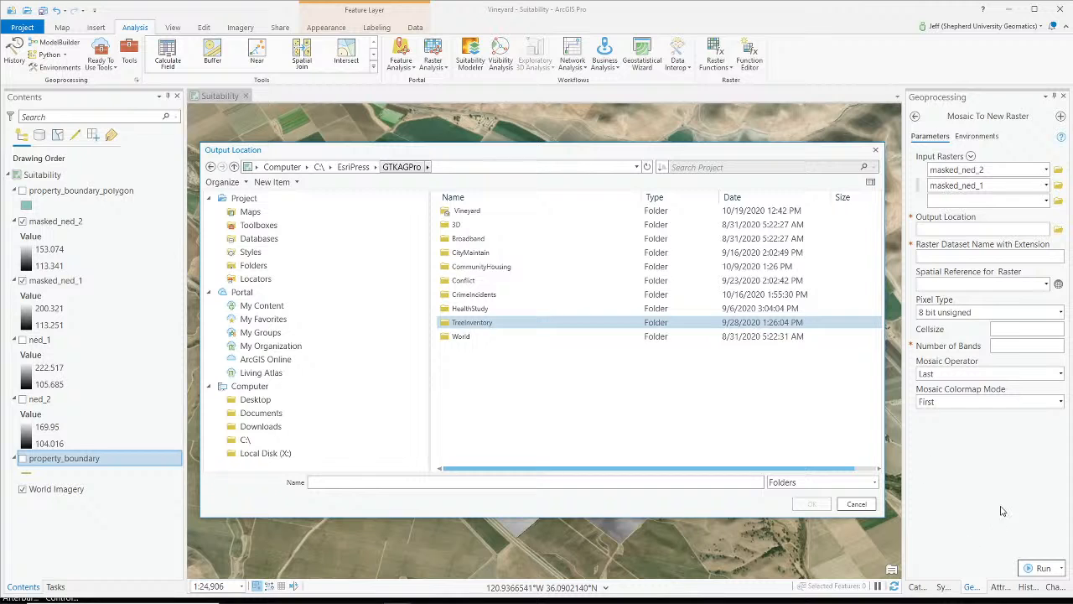
left_click(862, 506)
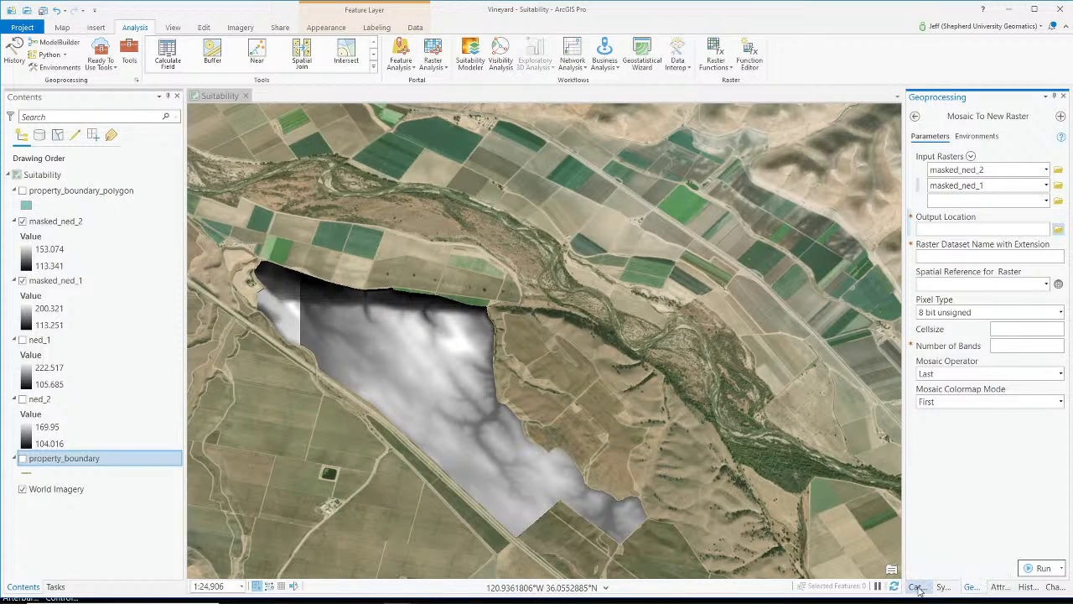
Examine the Vineyard.gdb database in the project catalog, including its available commands and the datasets it contains.
left_click(919, 587)
left_click(915, 177)
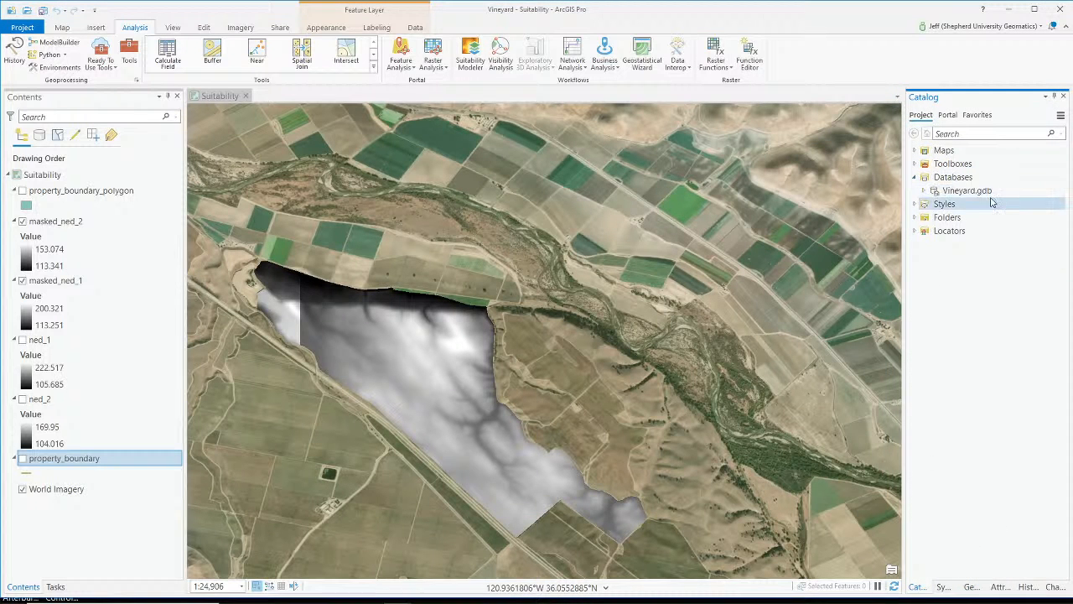
left_click(956, 190)
right_click(956, 191)
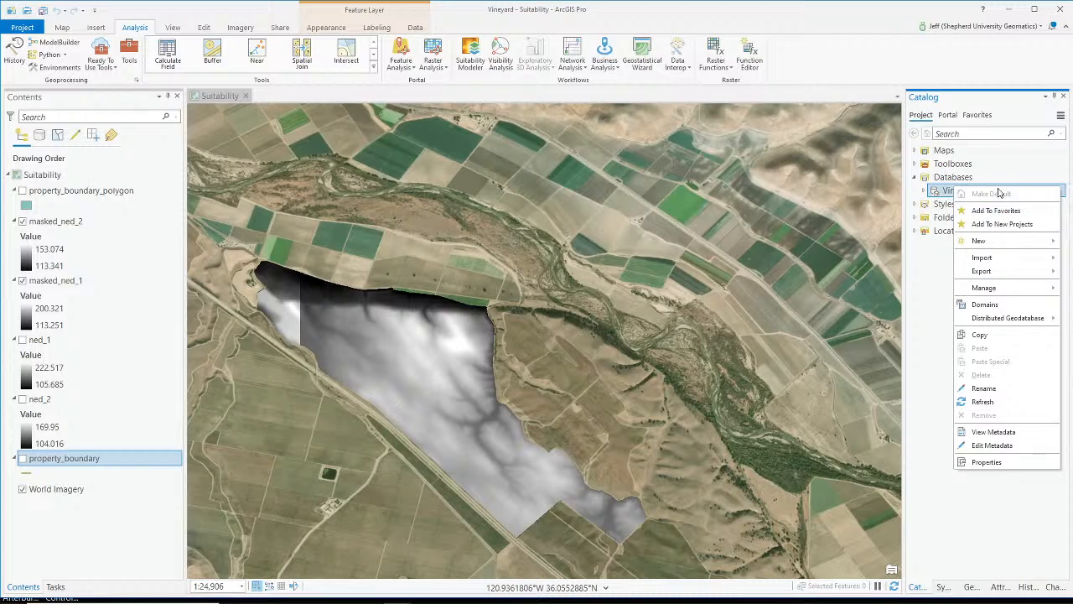
right_click(950, 193)
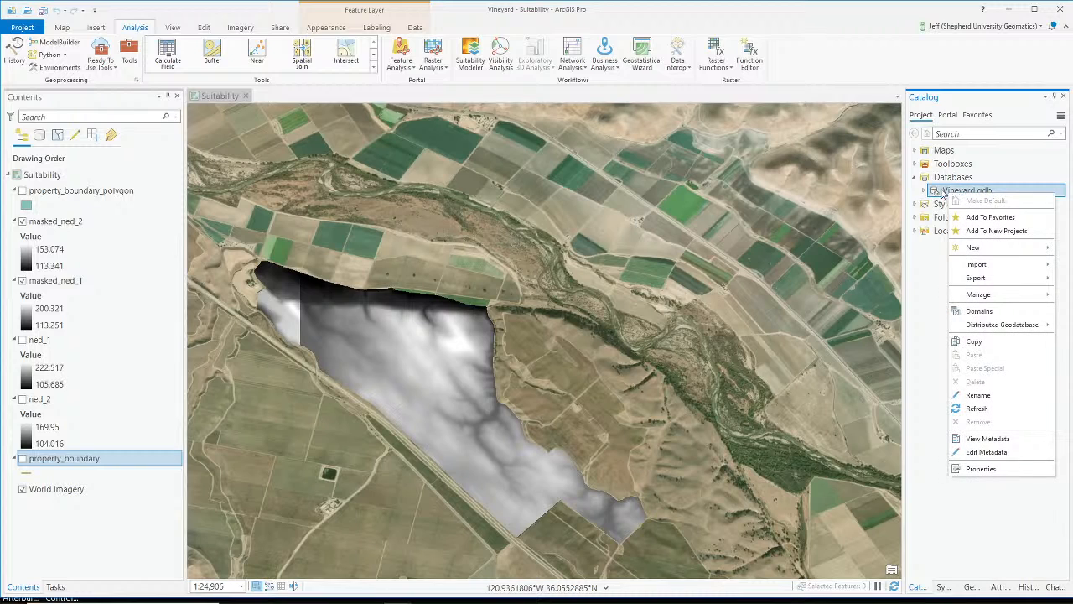
left_click(942, 192)
left_click(936, 195)
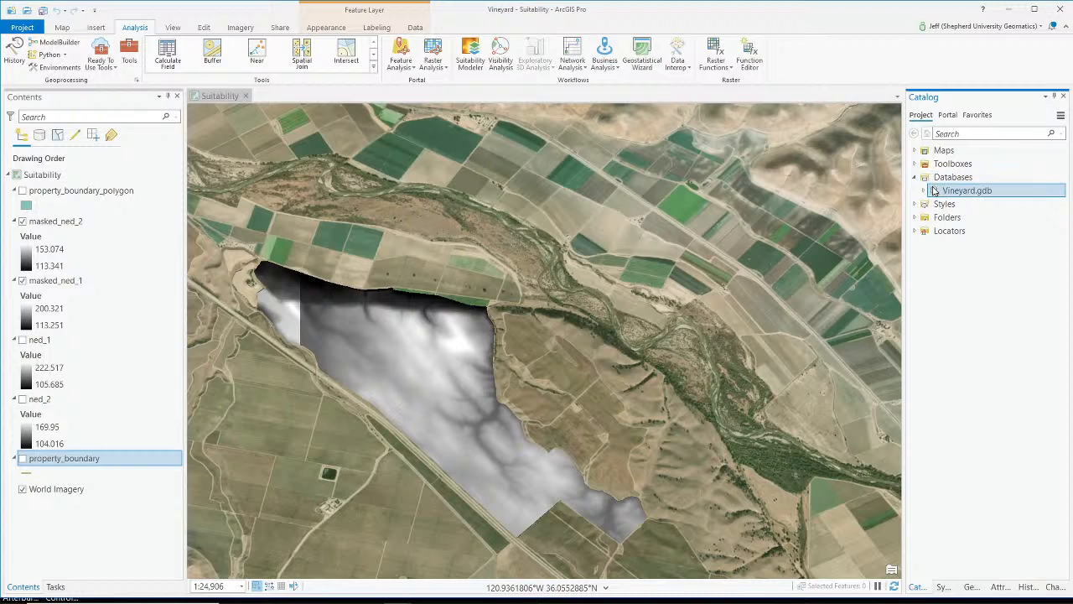
right_click(934, 191)
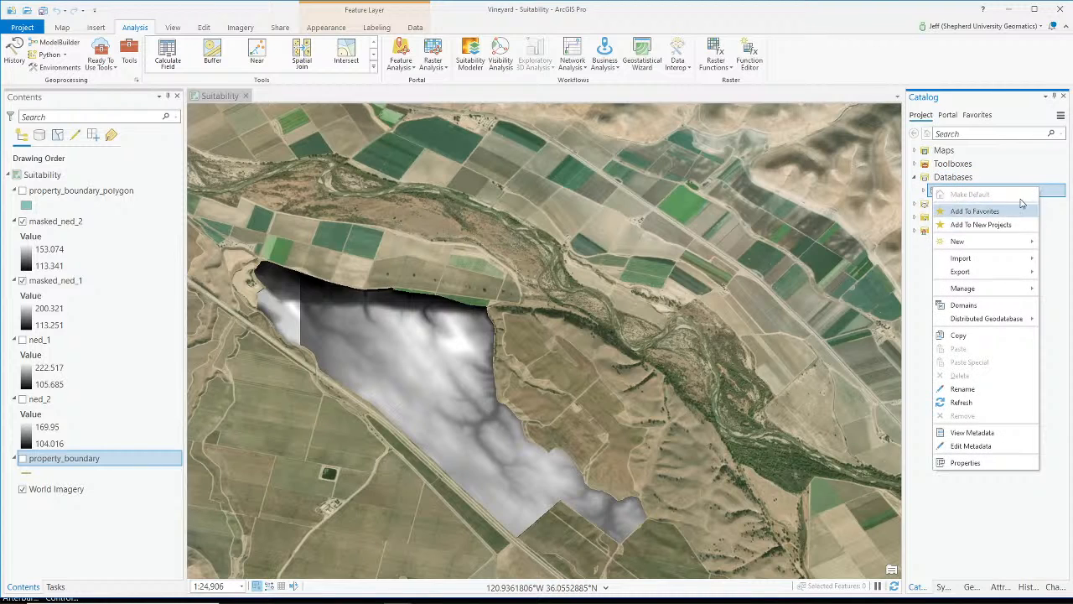
left_click(1047, 193)
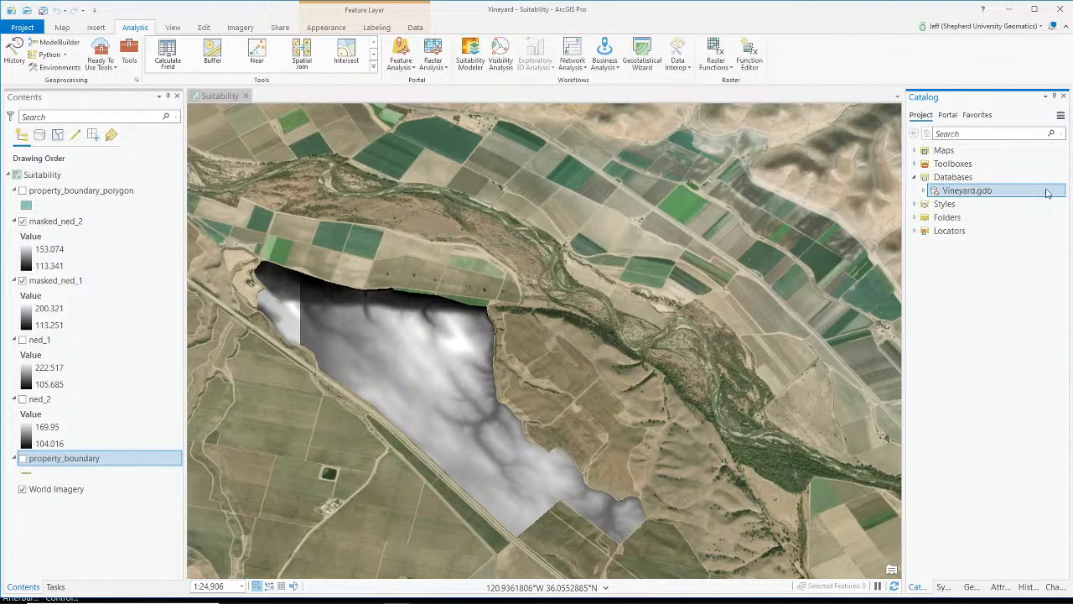
left_click(926, 191)
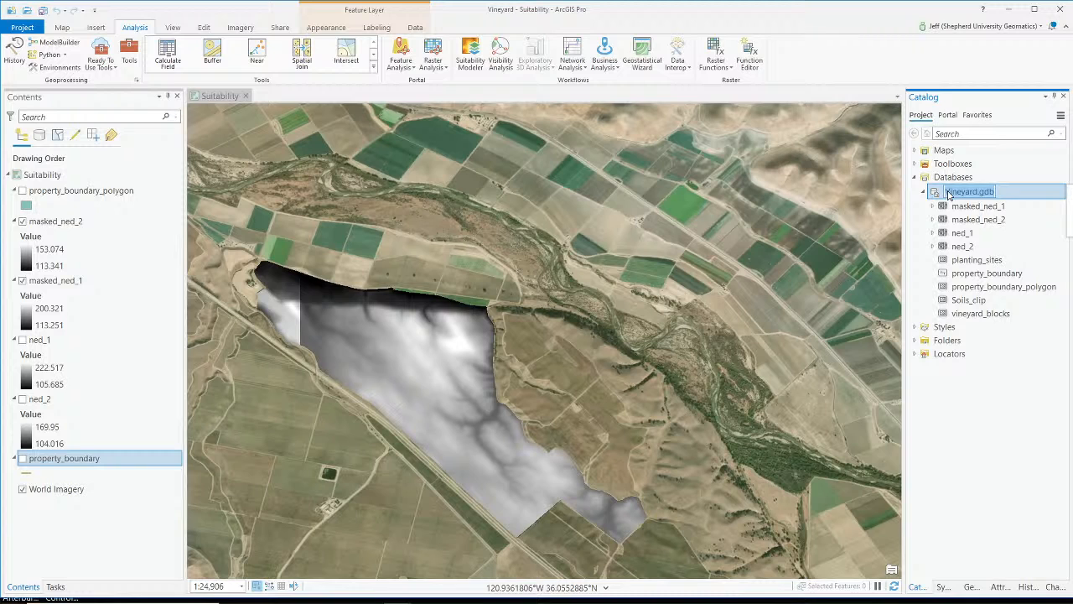
left_click(1003, 415)
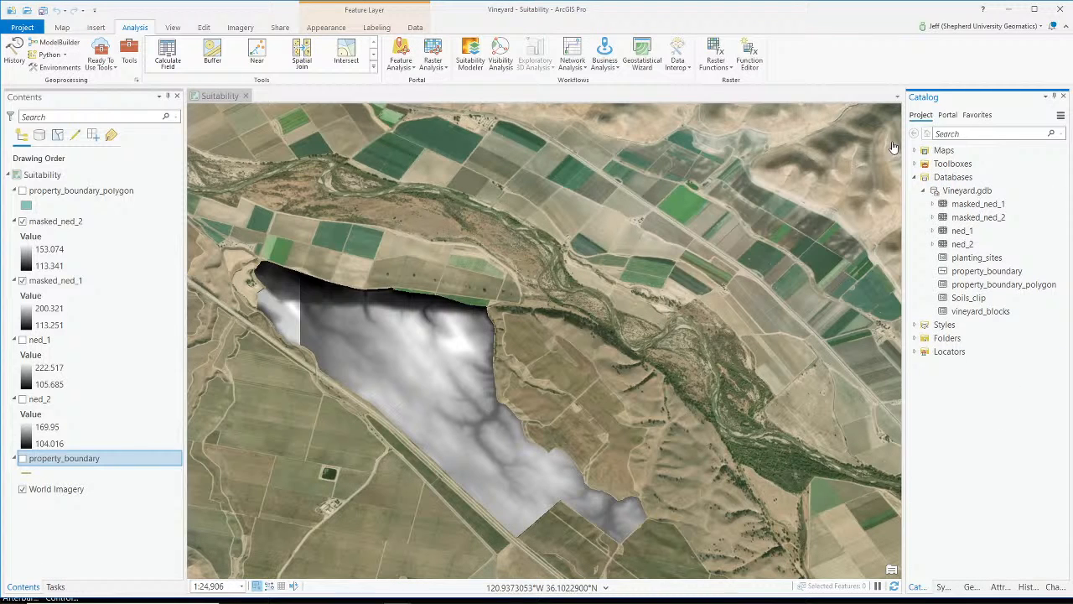
left_click(946, 192)
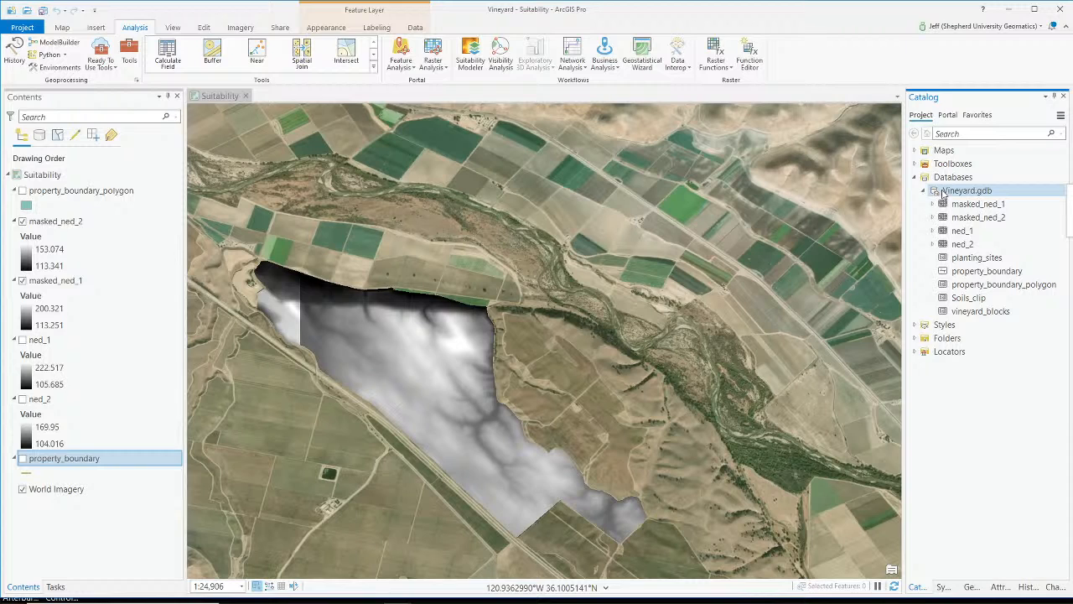
Return to Mosaic To New Raster and check the refreshed GTKAGPro Vineyard folder for the geodatabase as an output location.
left_click(945, 587)
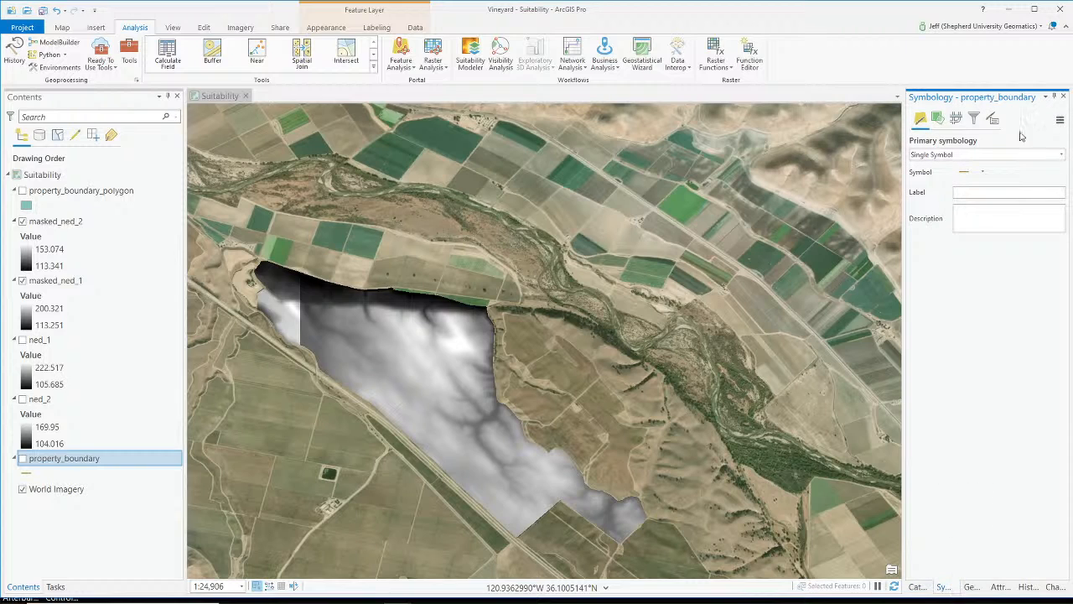
left_click(1064, 97)
left_click(952, 587)
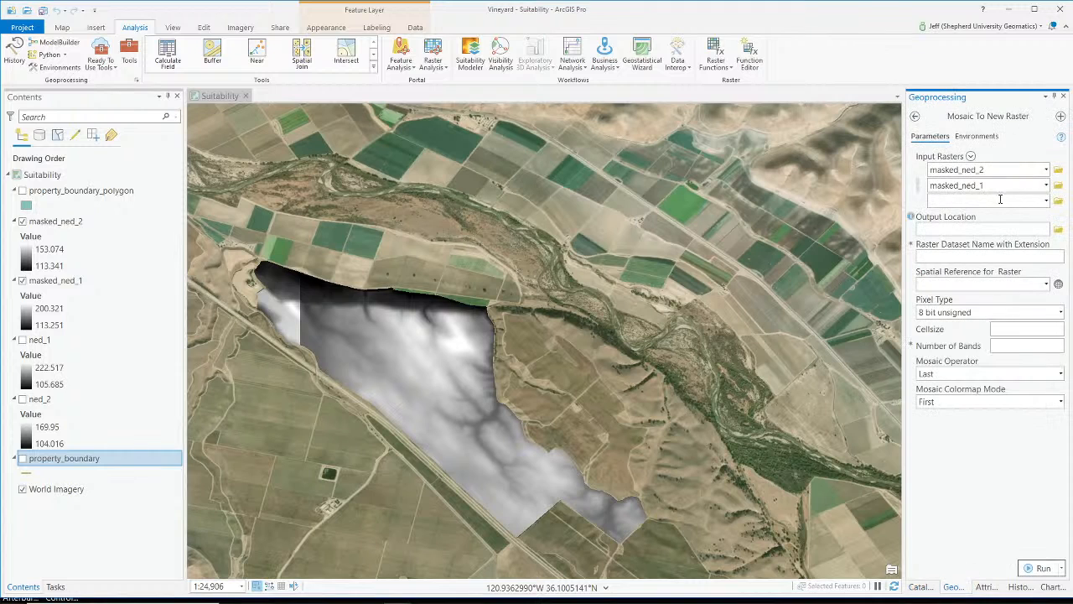
left_click(1026, 230)
left_click(1059, 229)
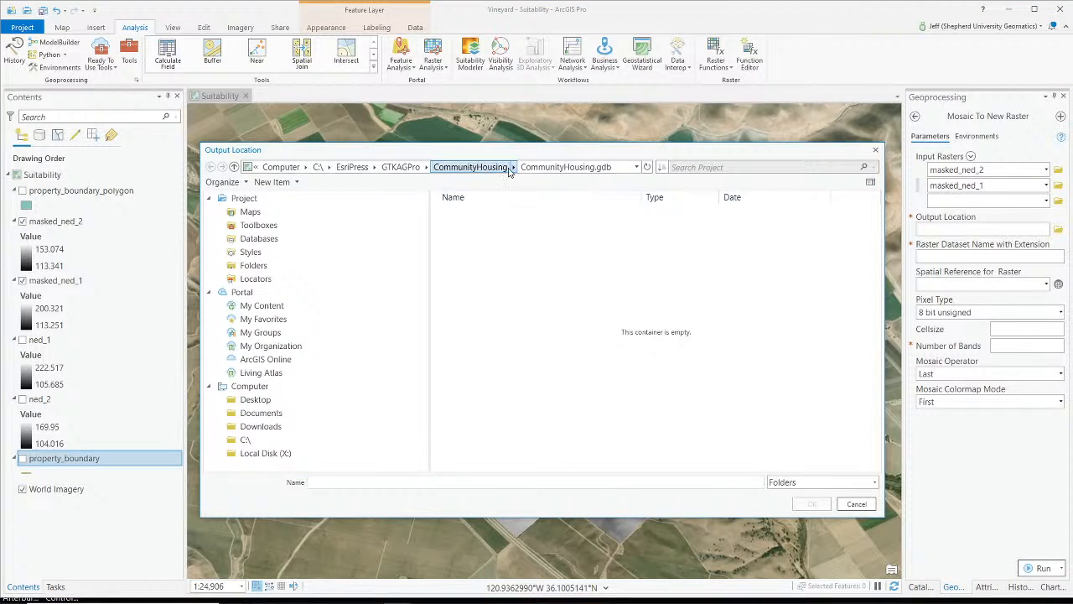
left_click(401, 167)
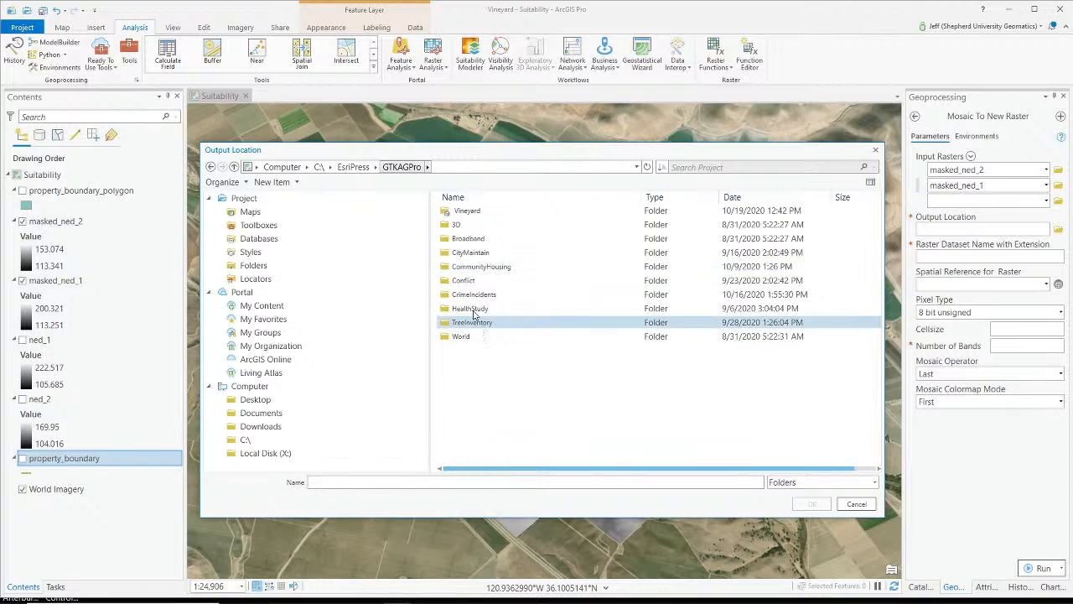
double_click(466, 210)
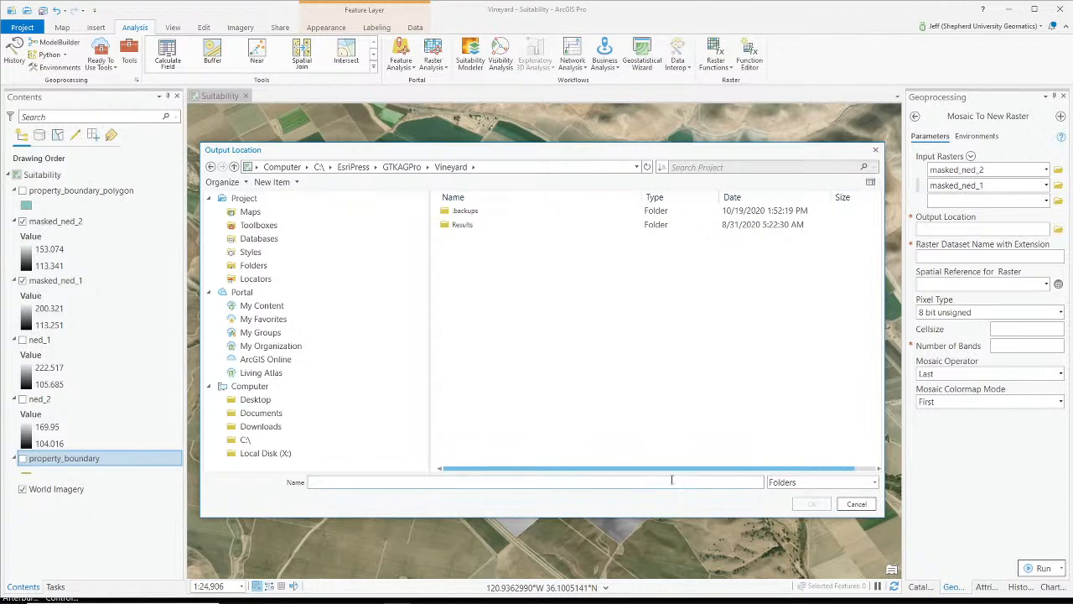
right_click(564, 313)
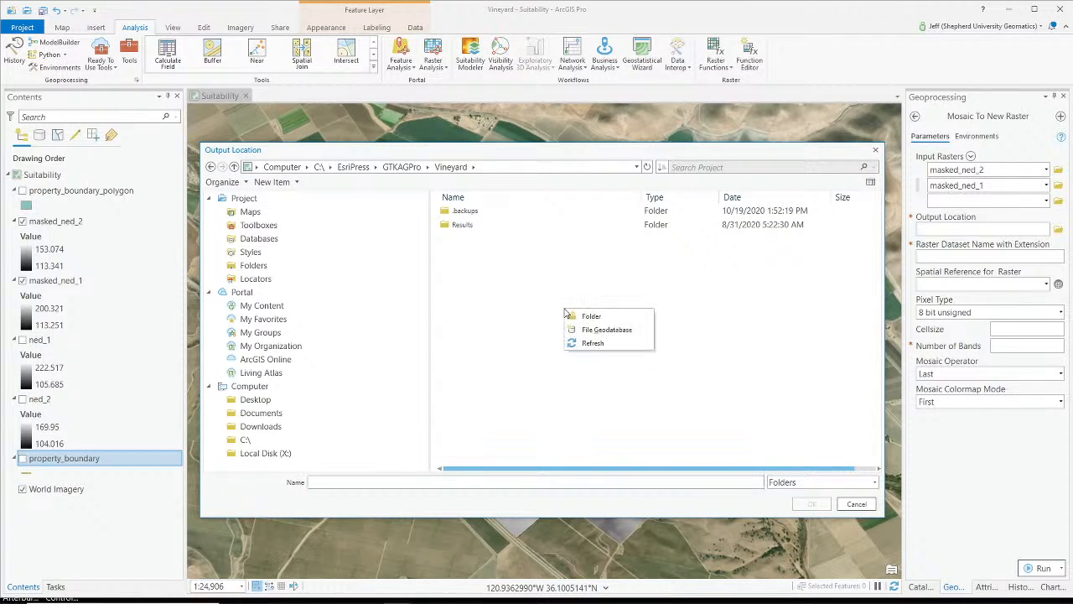
left_click(594, 344)
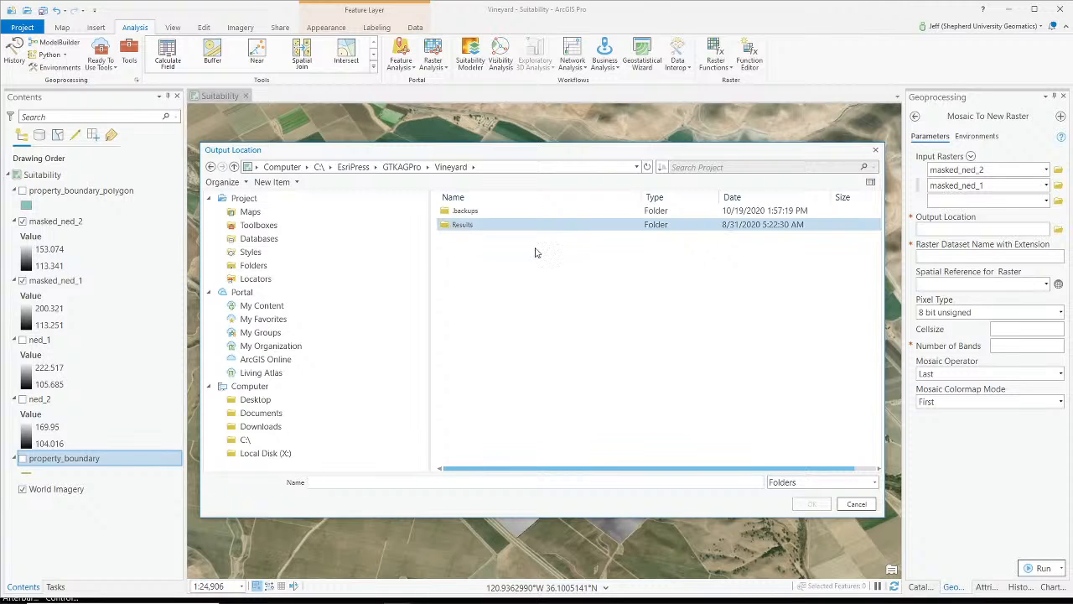
left_click(857, 504)
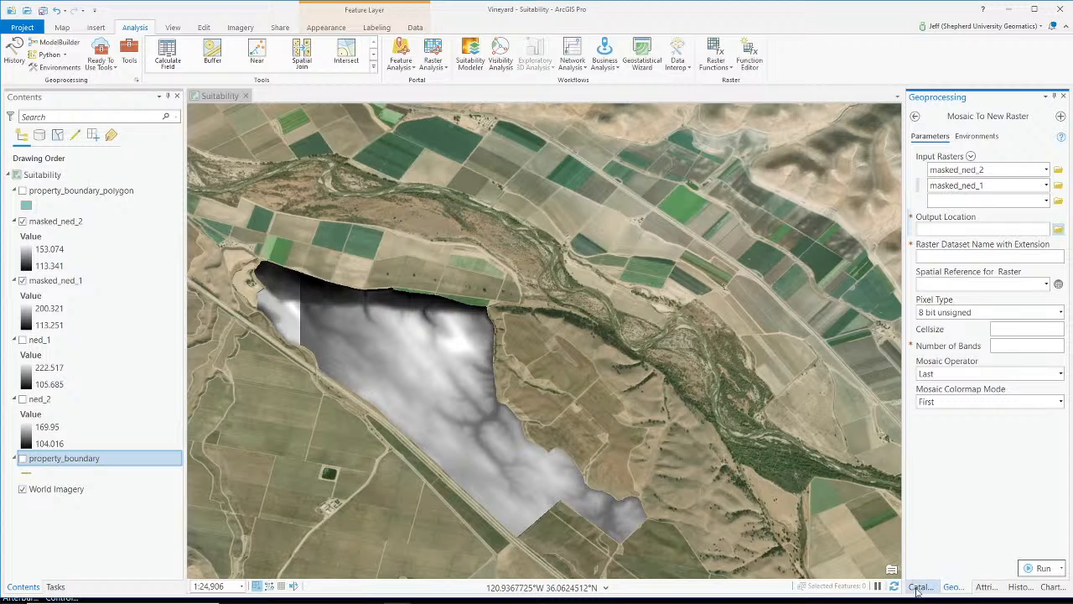
Check the new-item options for Vineyard.gdb and look for the geodatabase in the Vineyard folder through the New File Geodatabase dialog.
left_click(919, 586)
right_click(958, 192)
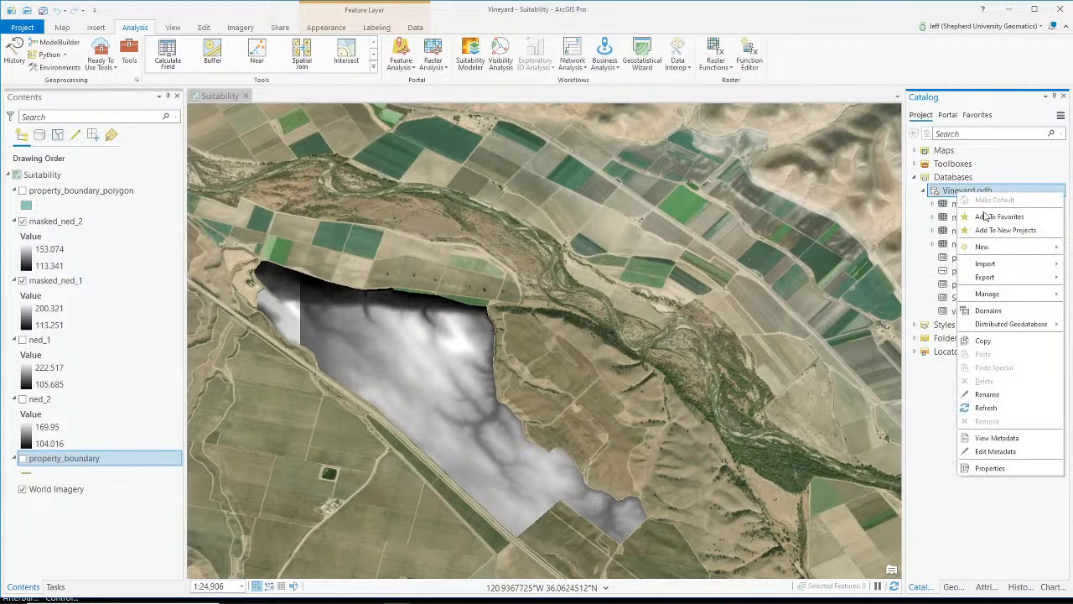
mouse_move(992, 248)
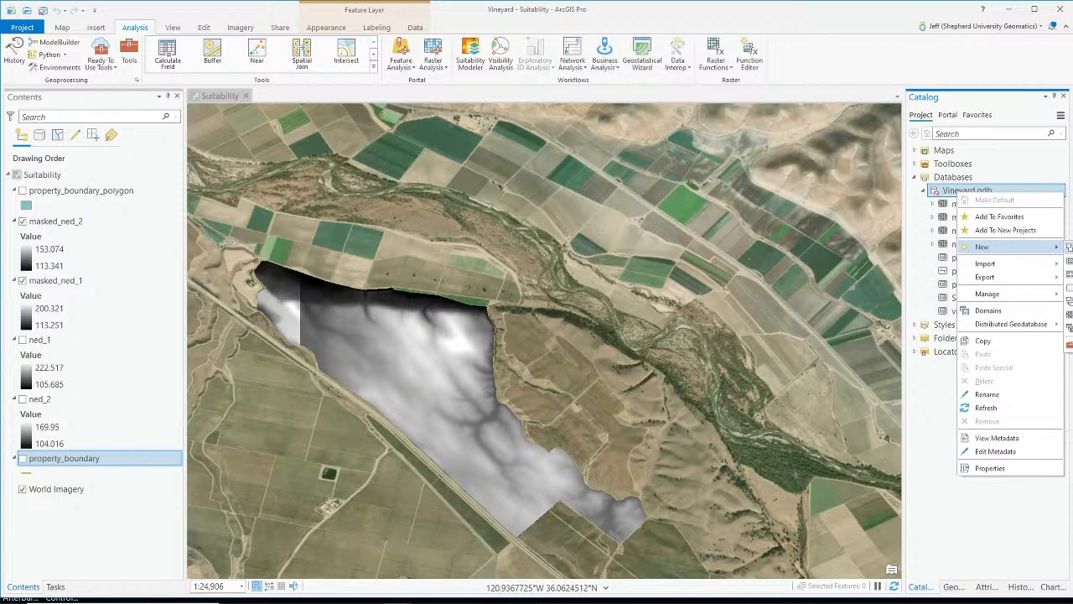
left_click(928, 446)
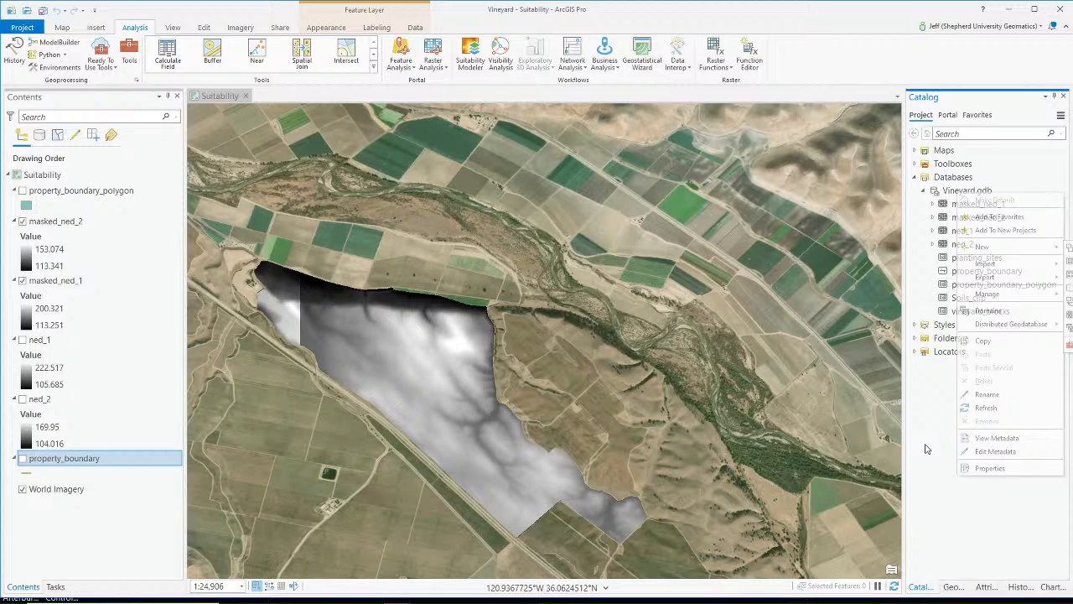
right_click(955, 178)
left_click(998, 201)
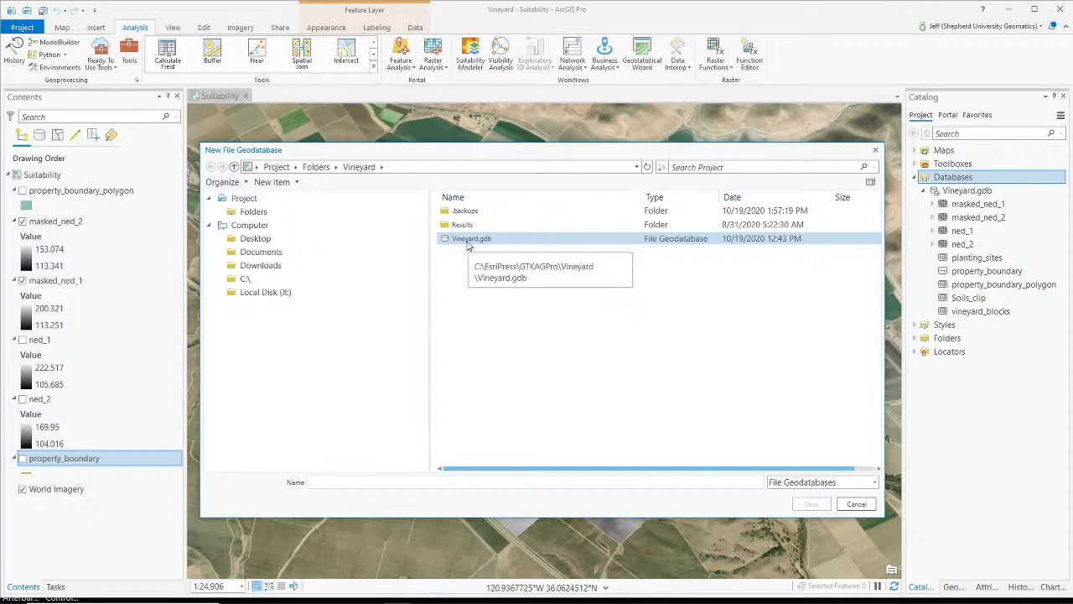
left_click(856, 504)
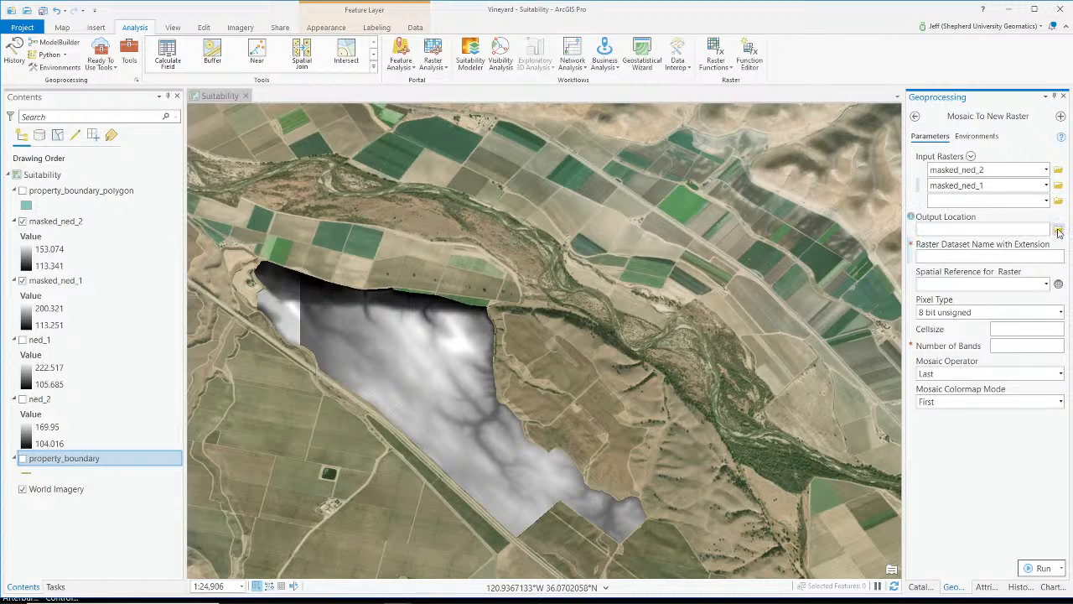
Browse for the mosaic's output location from C:\ through EsriPress and GTKAGPro to Vineyard, and refresh that folder's listing.
left_click(1057, 230)
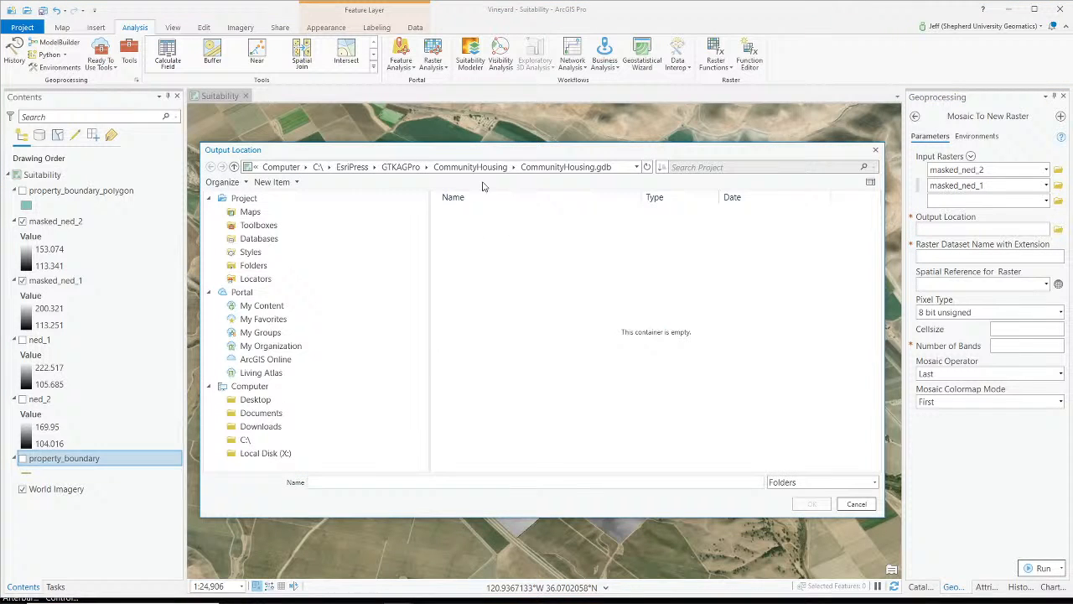
left_click(395, 167)
left_click(352, 167)
left_click(317, 168)
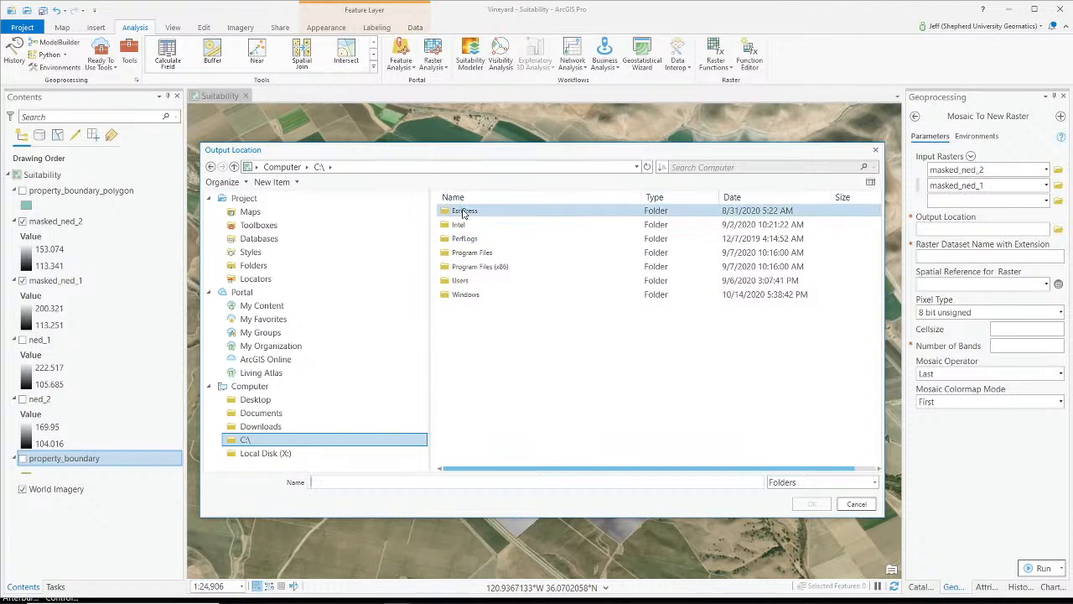
double_click(466, 213)
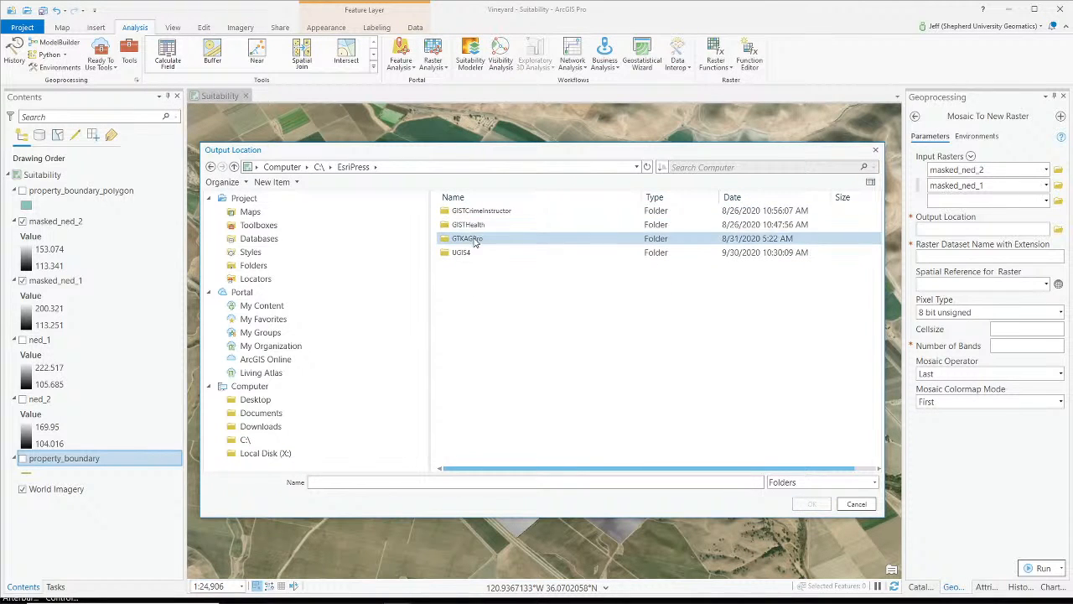
double_click(468, 239)
double_click(467, 211)
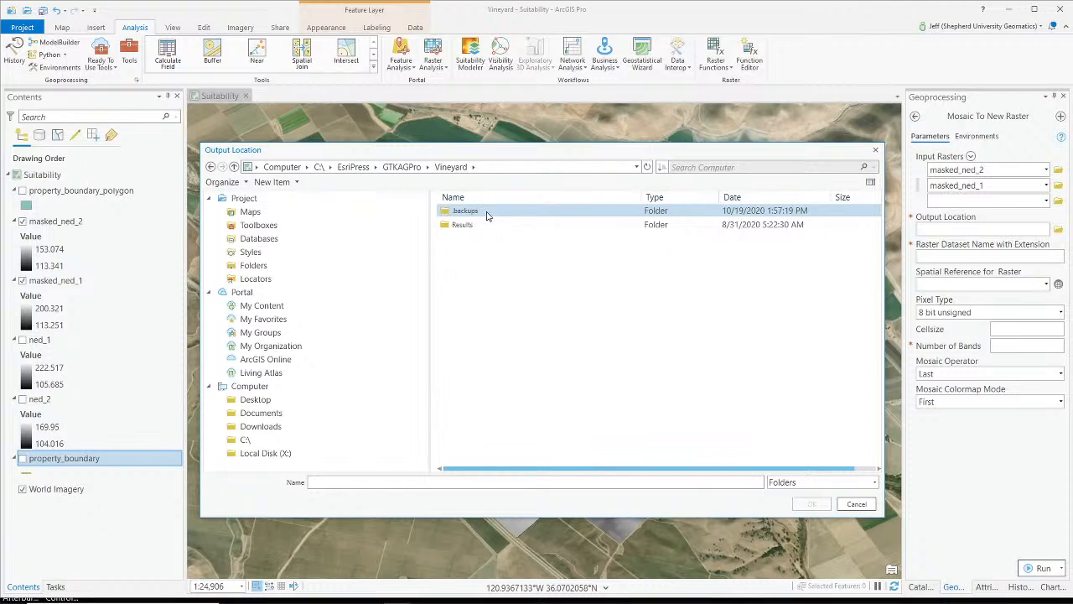
right_click(543, 298)
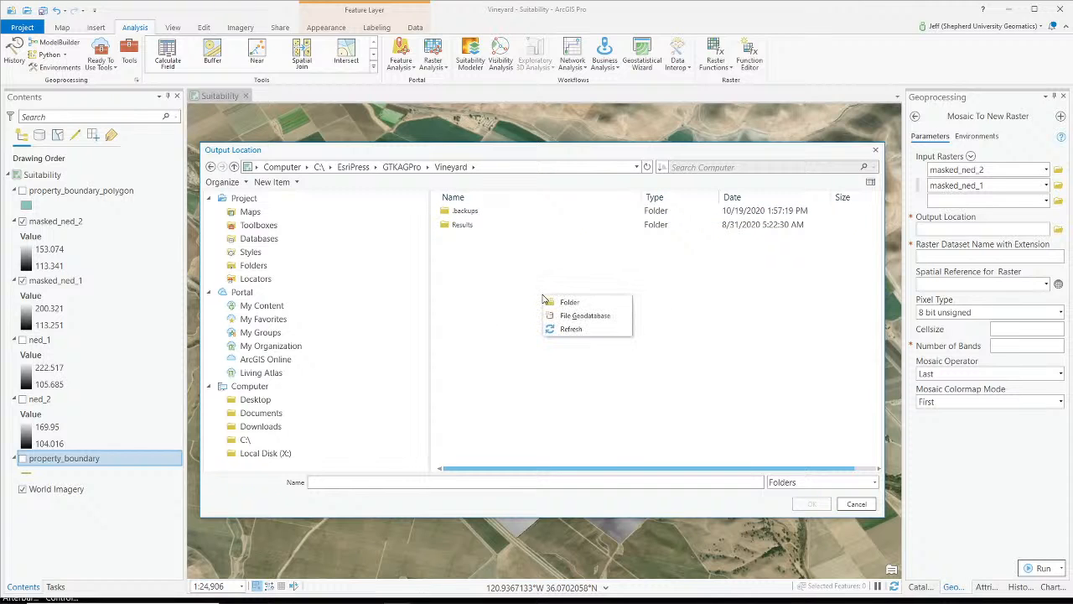
left_click(581, 334)
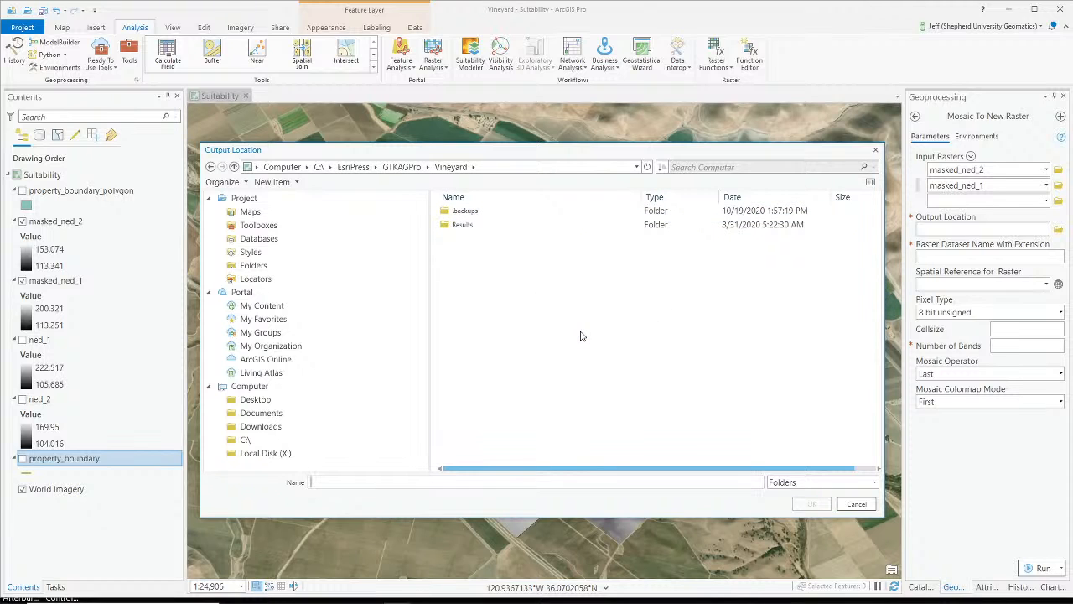
left_click(856, 504)
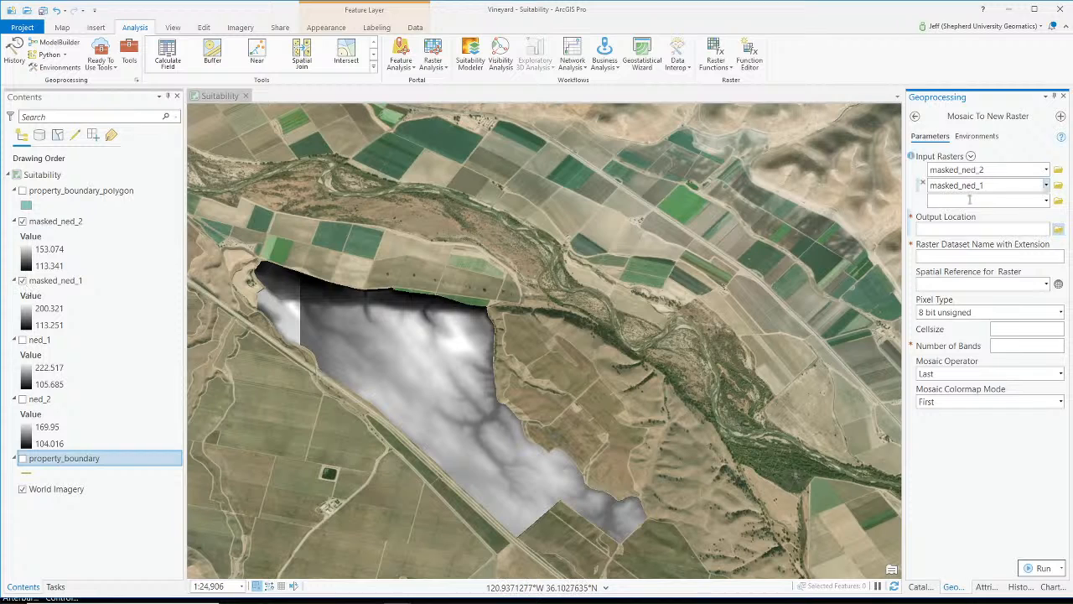
Reopen Mosaic To New Raster with masked_ned_2 and masked_ned_1 as input rasters, and name the output dataset ned_scheid_property.
left_click(916, 118)
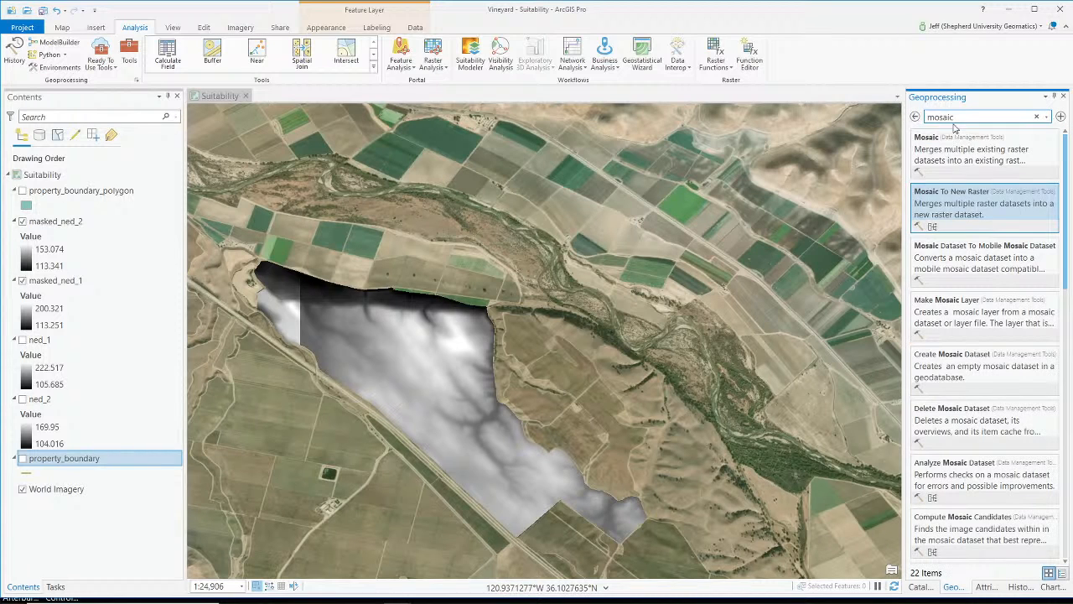
left_click(966, 198)
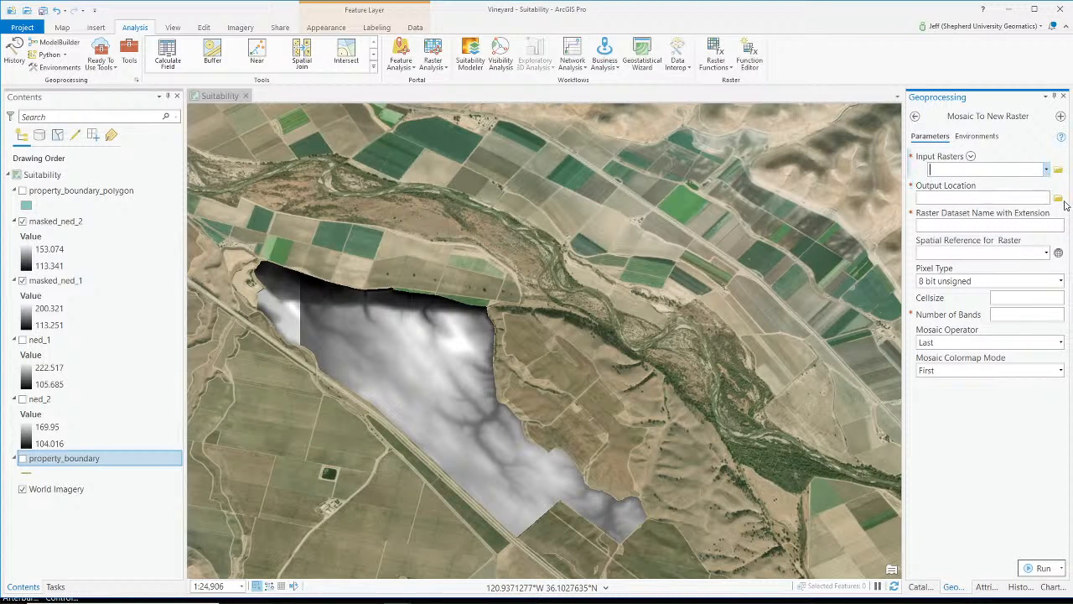
left_click(1046, 169)
left_click(994, 184)
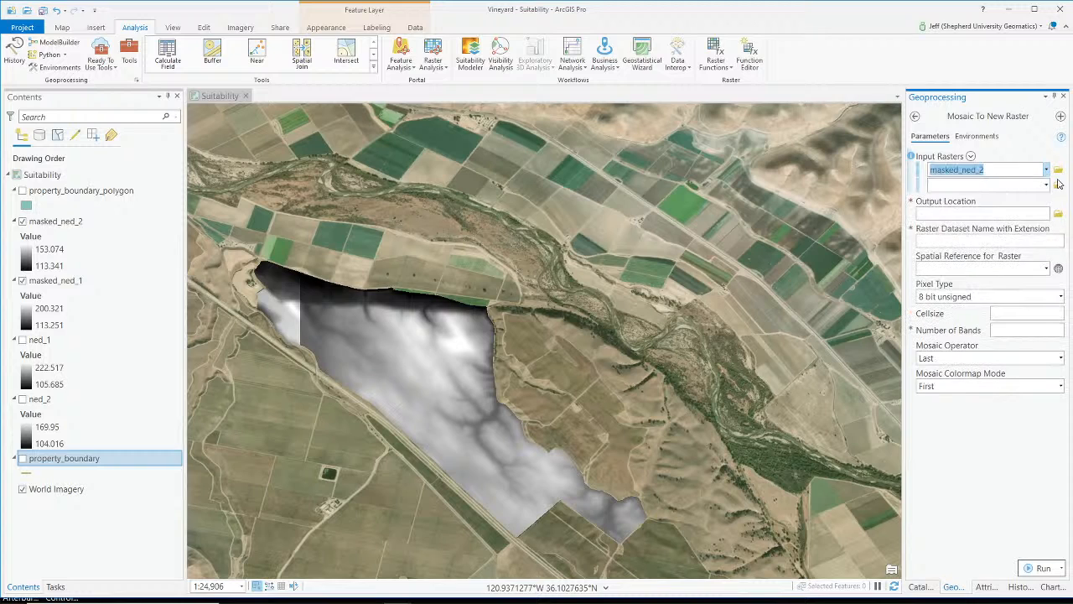
left_click(1047, 185)
left_click(1007, 213)
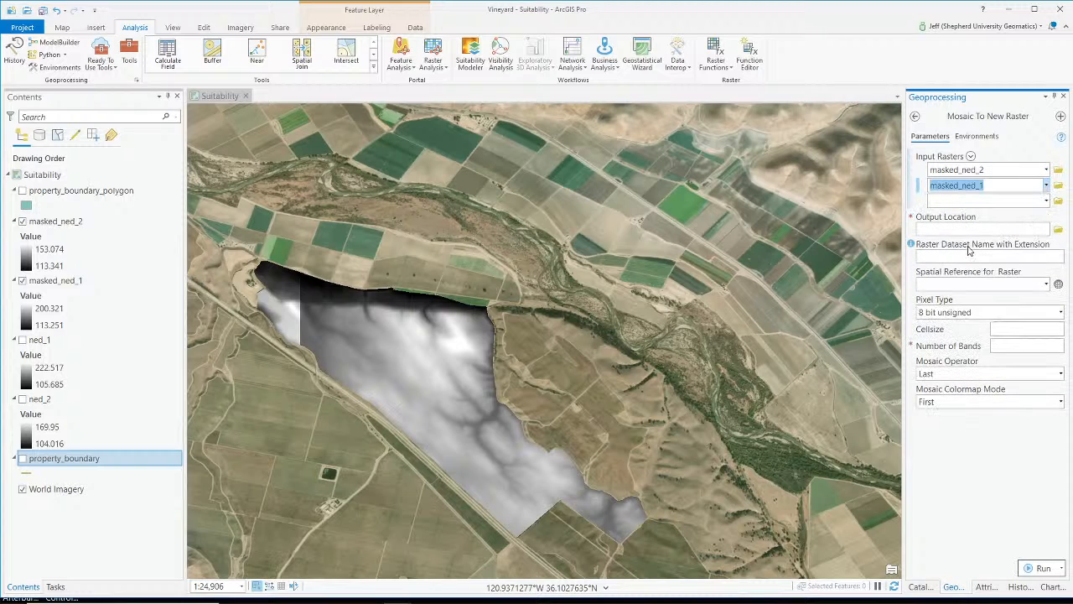
left_click(959, 259)
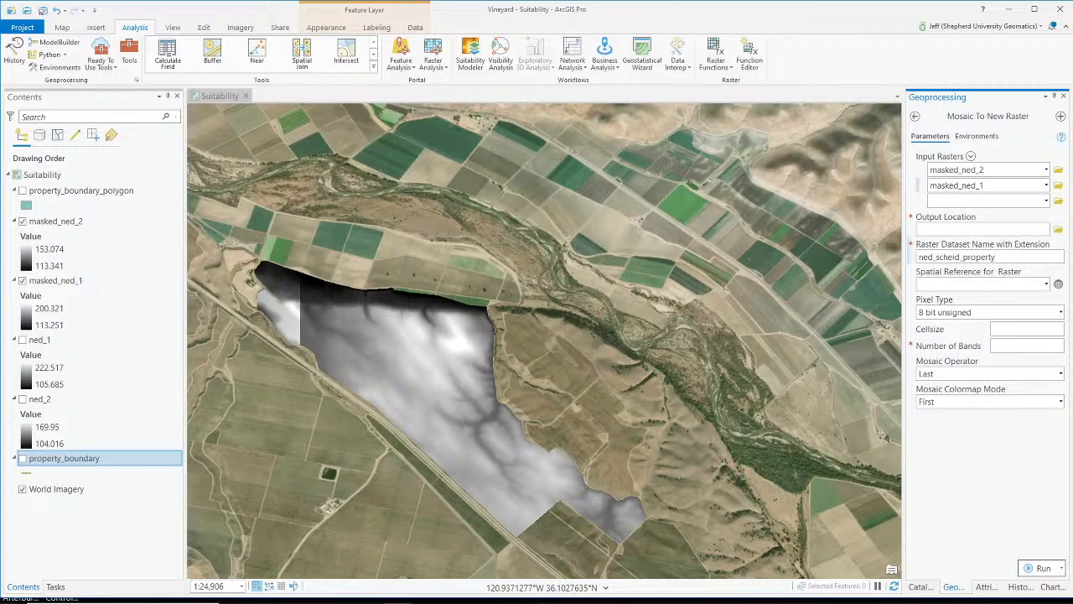
Examine the spatial reference in the source properties of the masked_ned_2 layer.
left_click(1041, 283)
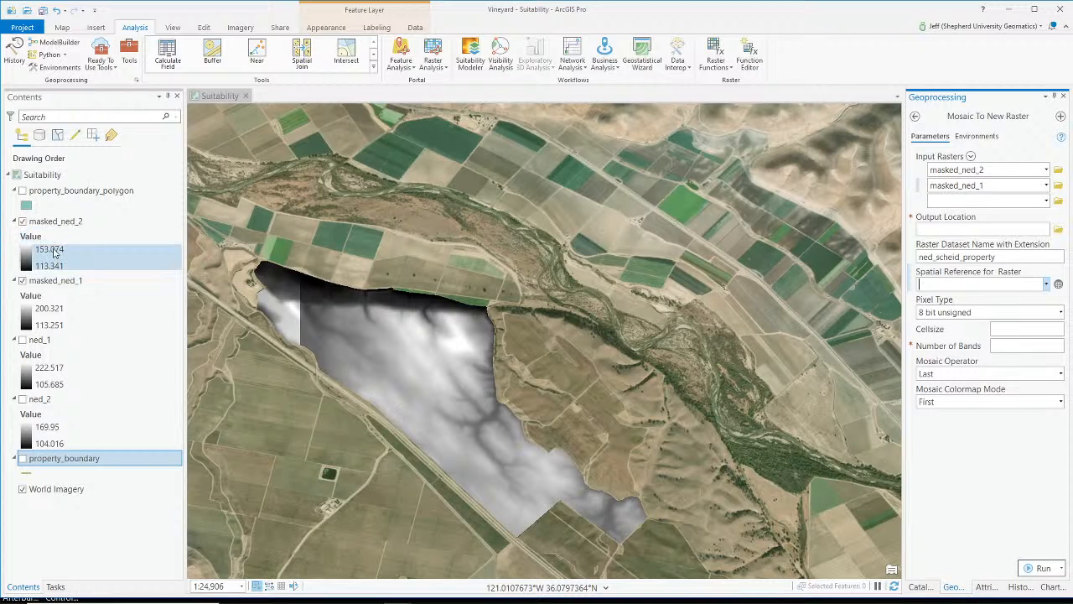
left_click(50, 221)
right_click(50, 221)
left_click(80, 532)
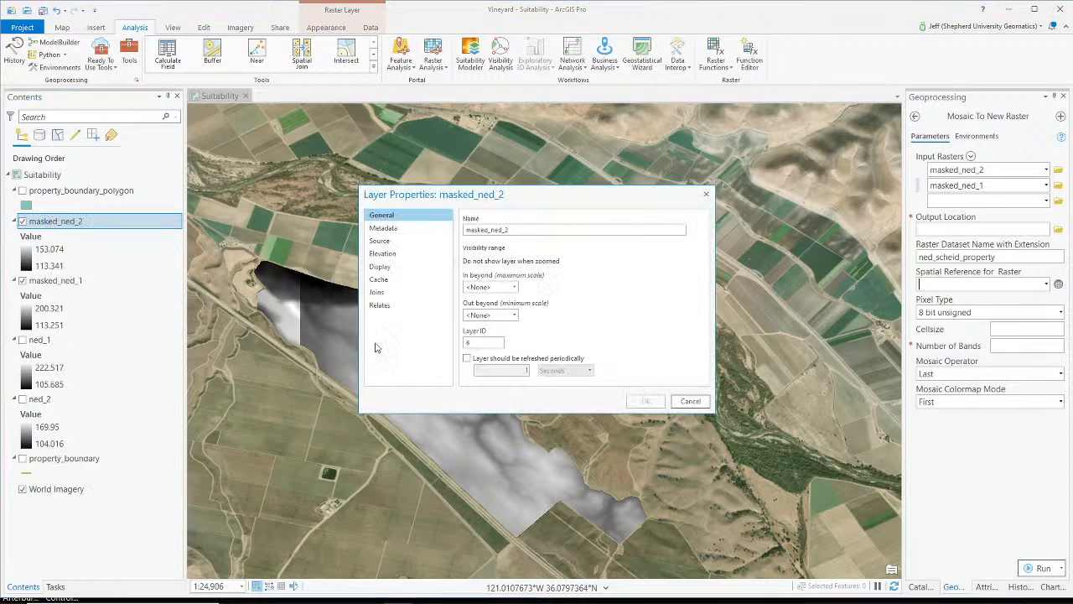
left_click(380, 241)
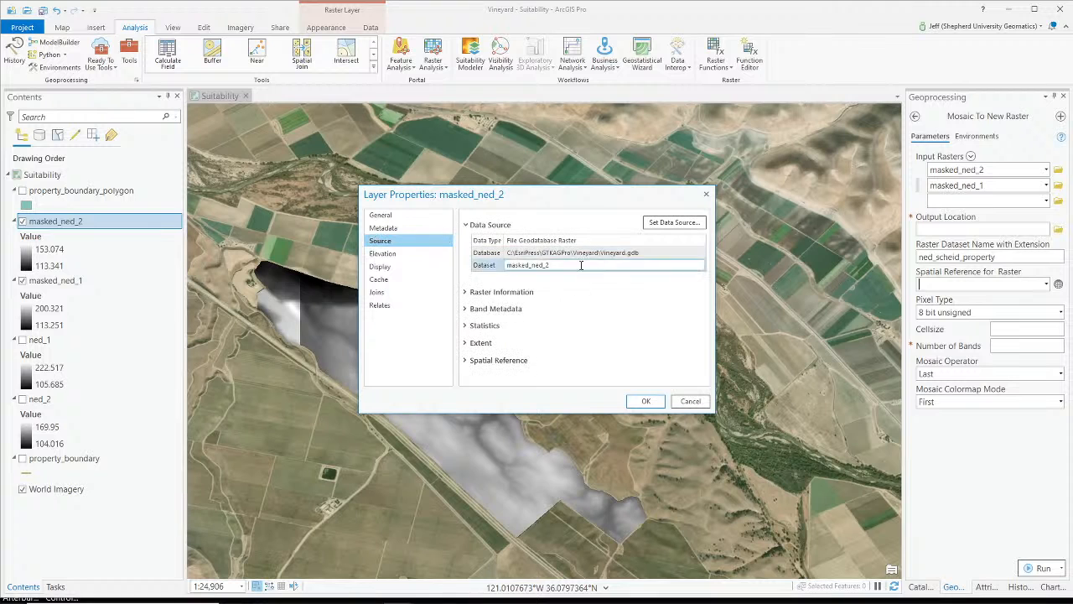
left_click(470, 362)
scroll(585, 356, "down", 1)
scroll(584, 355, "down", 3)
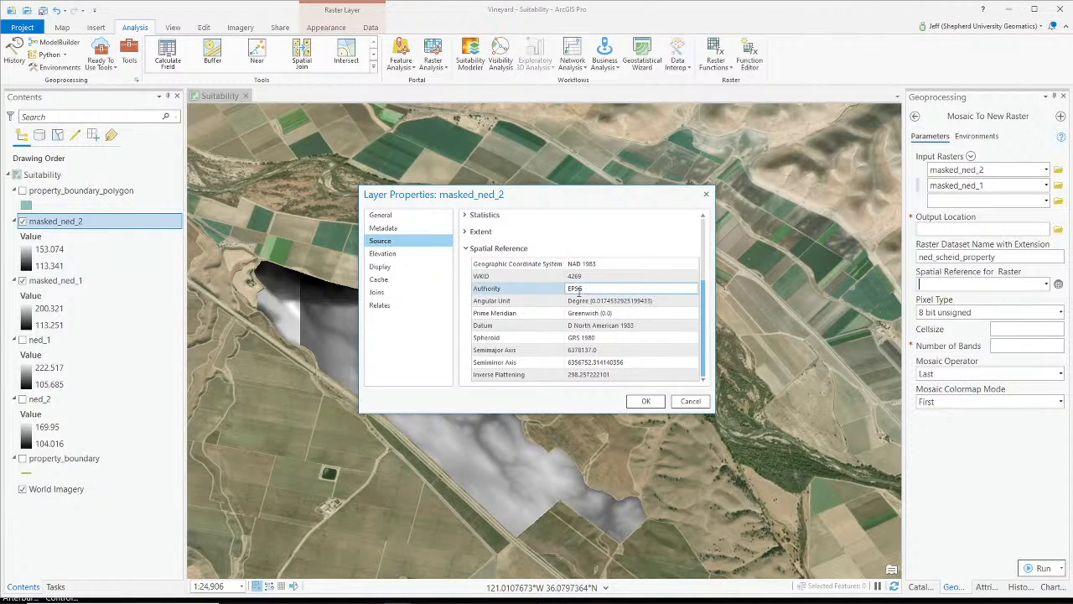
left_click(466, 249)
left_click(690, 401)
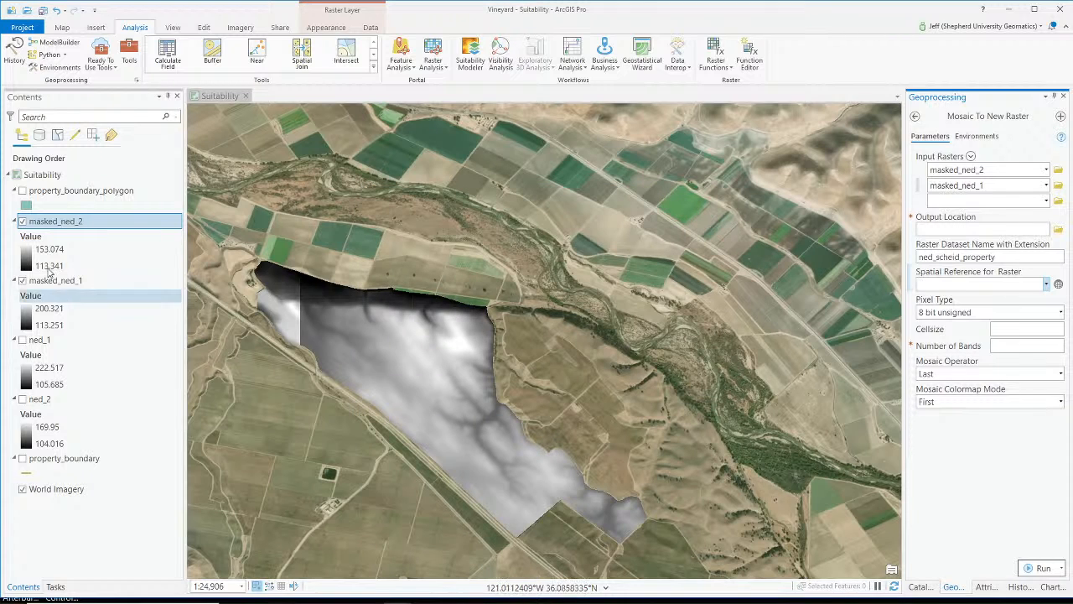
Examine the projected coordinate system in the source properties of the property_boundary_polygon layer.
right_click(57, 192)
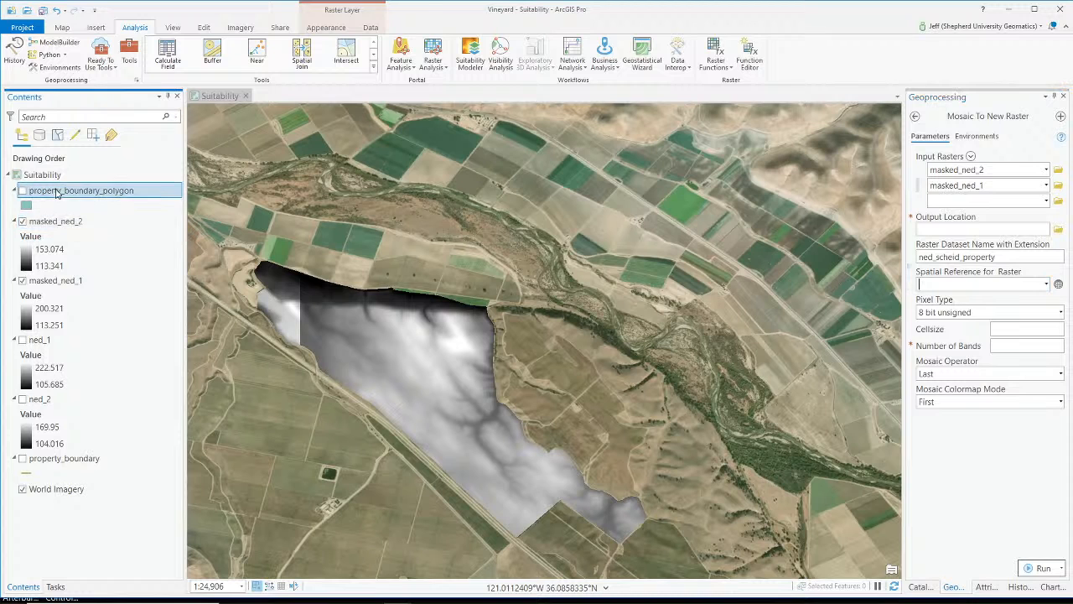
left_click(71, 539)
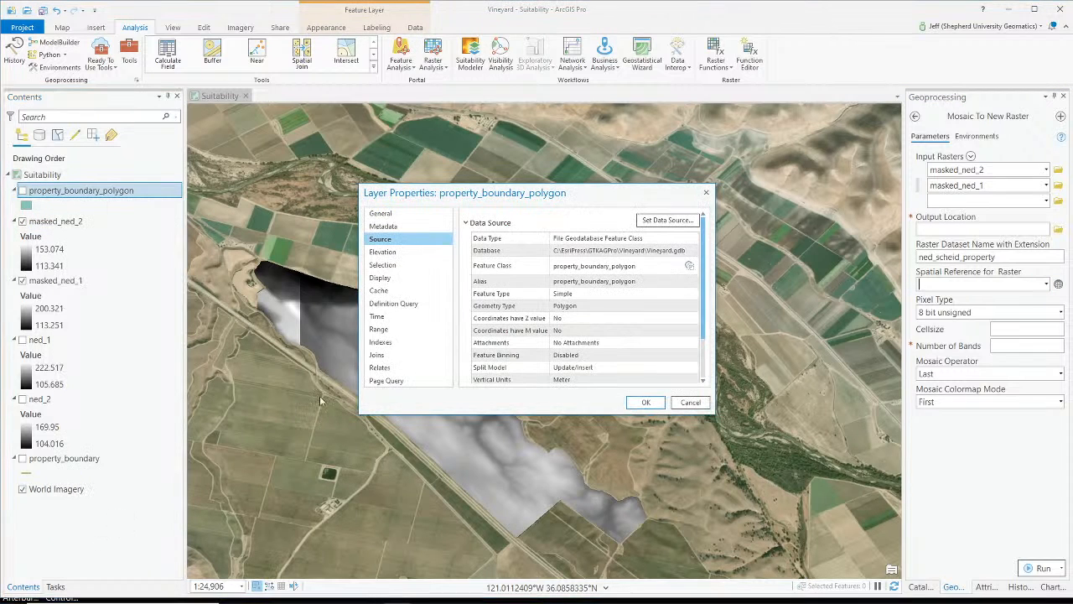
scroll(537, 319, "down", 2)
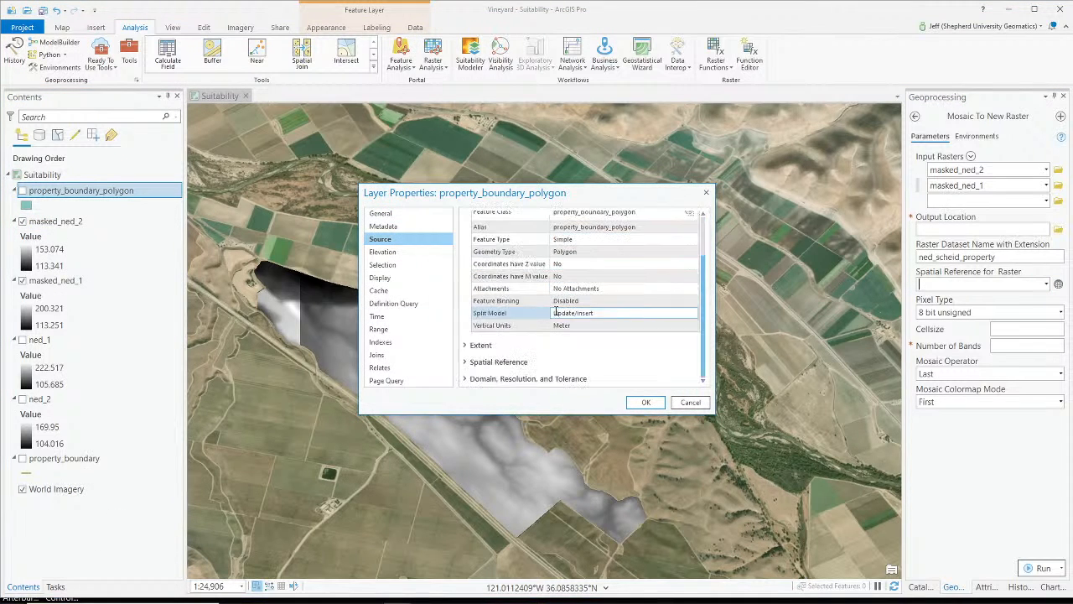
left_click(498, 362)
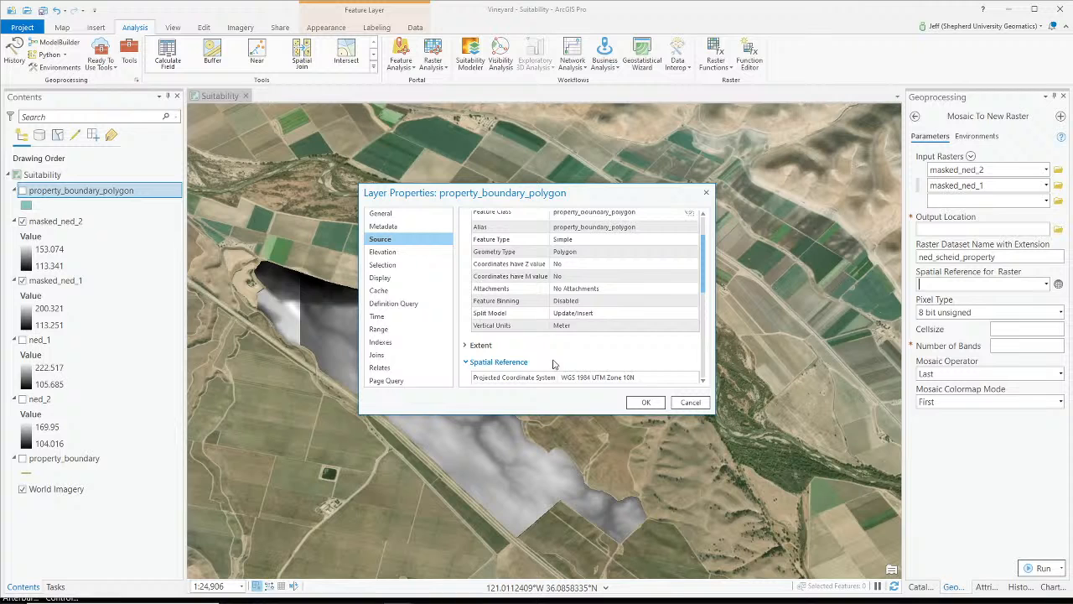
left_click(592, 315)
scroll(592, 311, "up", 1)
scroll(597, 319, "down", 3)
scroll(625, 333, "up", 1)
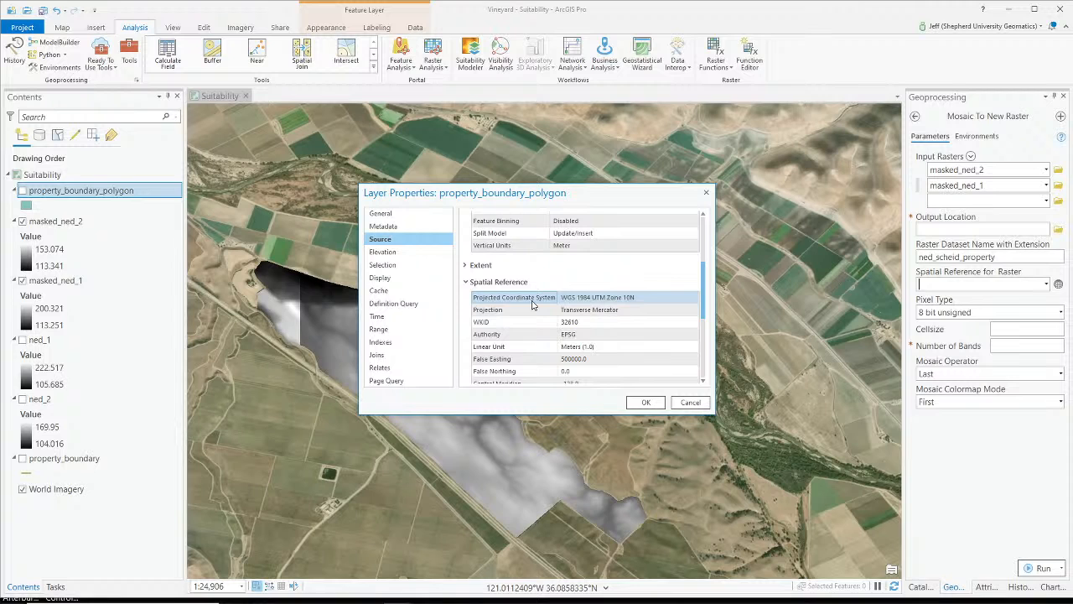
Review the coordinate system name, projection, WKID and authority of property_boundary_polygon, and close its layer properties without changes.
left_click(587, 300)
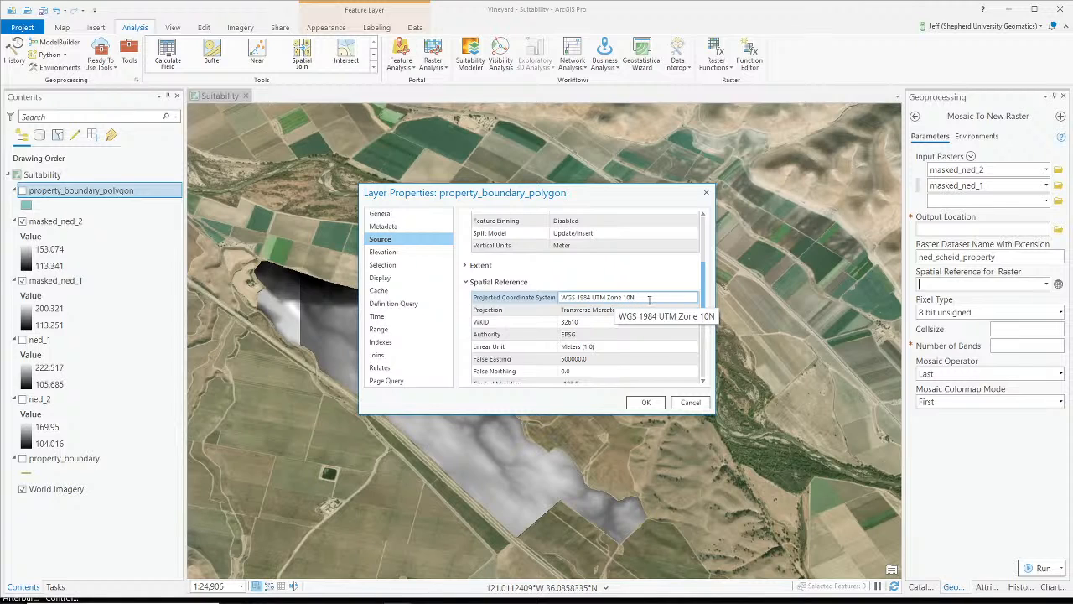
left_click(601, 310)
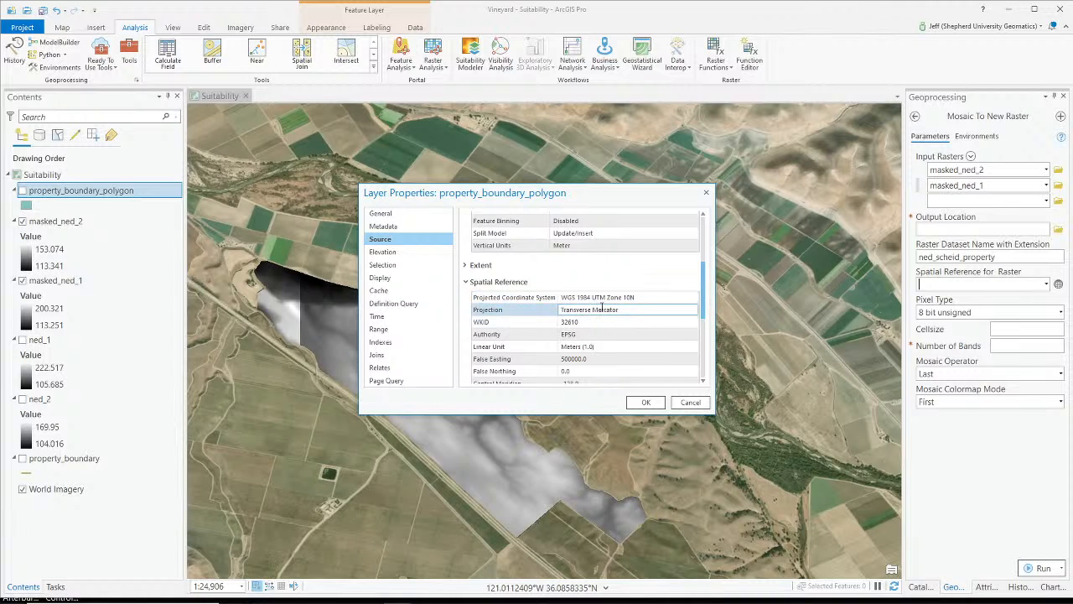
left_click(654, 299)
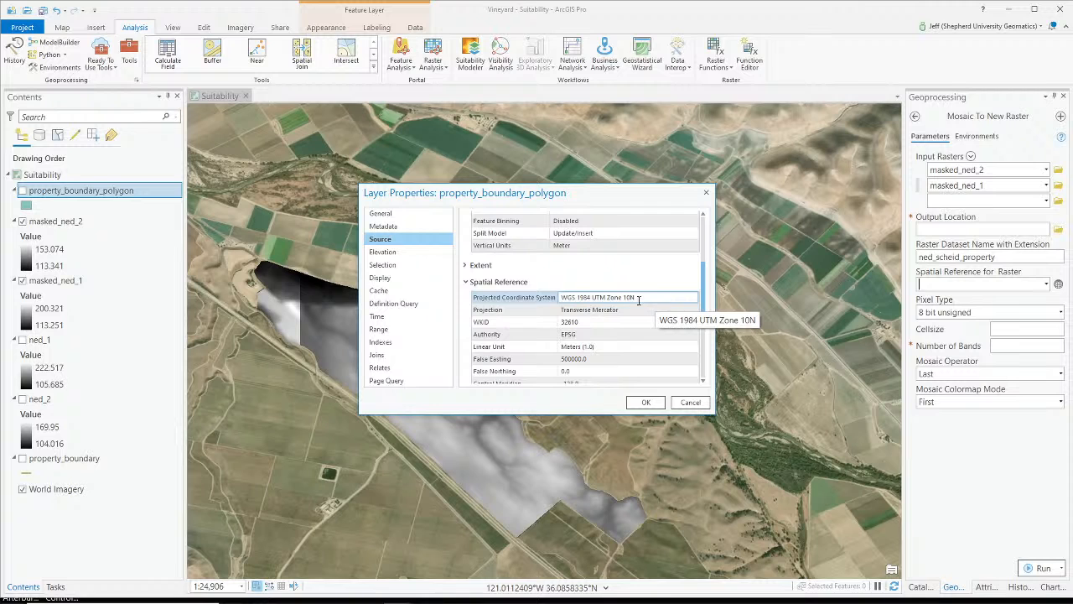
left_click(627, 333)
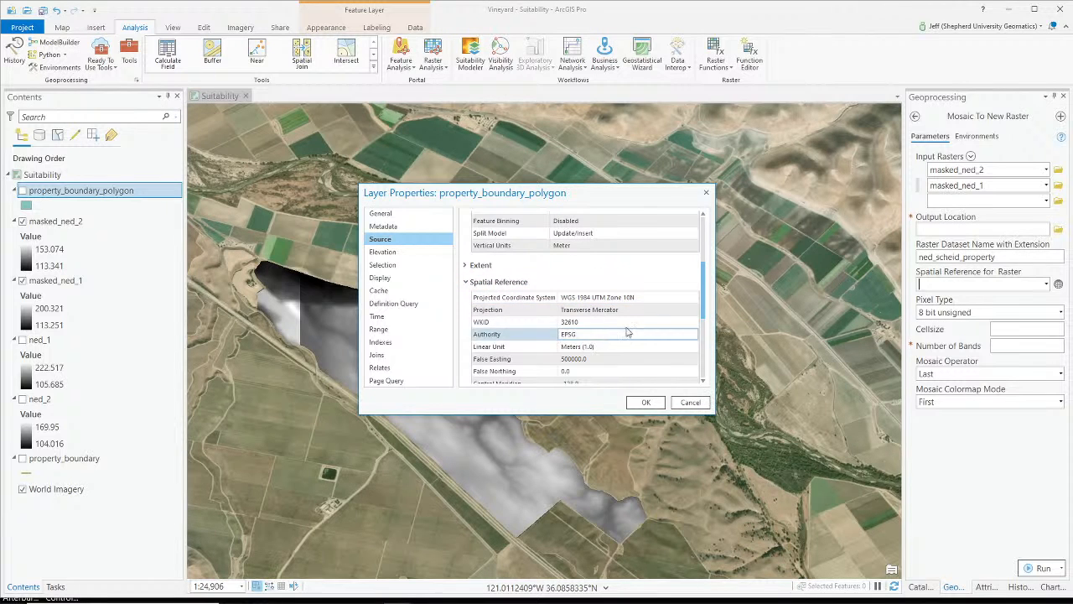
left_click(618, 309)
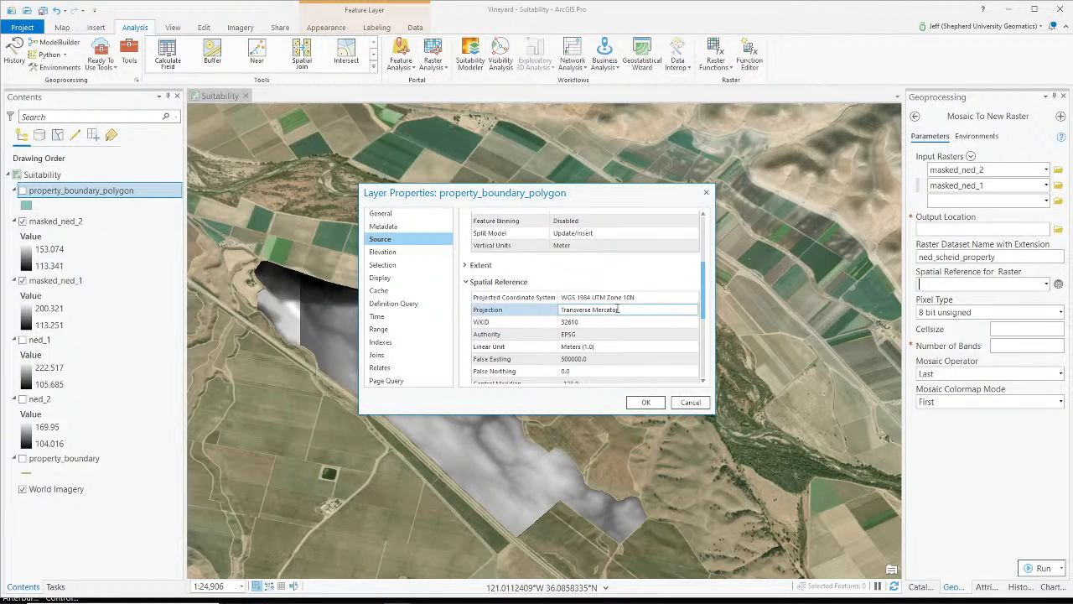
left_click(635, 299)
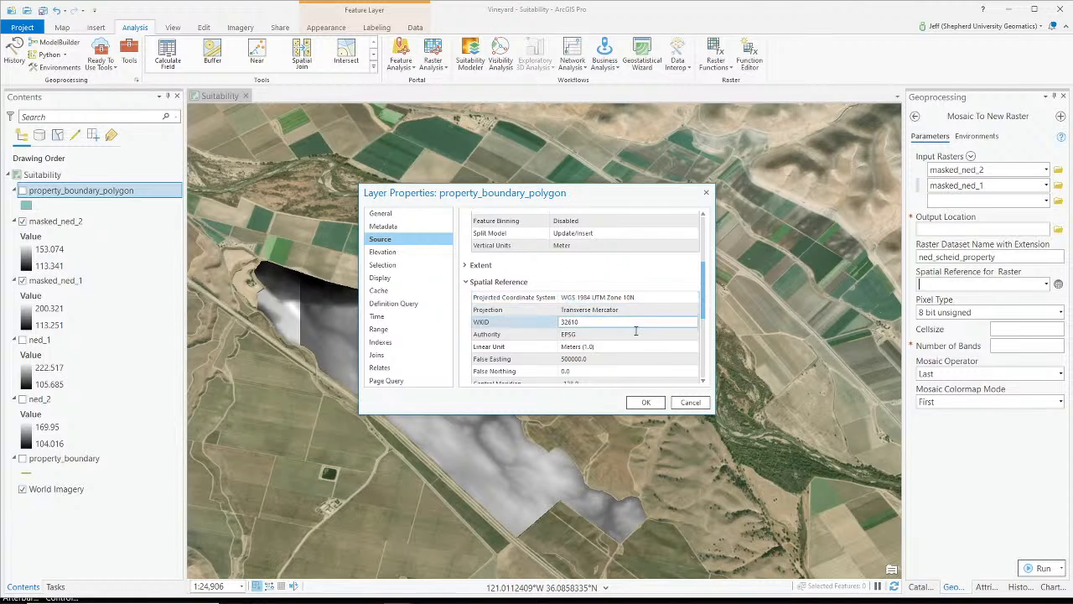
left_click(689, 404)
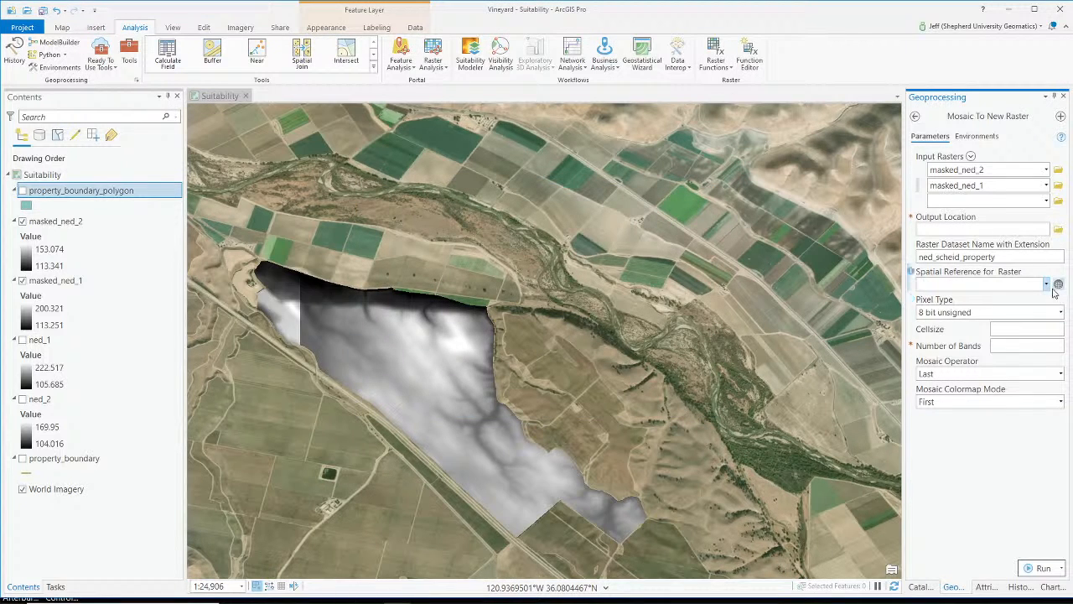
Set the mosaic's spatial reference to WGS_1984_UTM_Zone_10N by taking it from the property_boundary layer.
left_click(1046, 285)
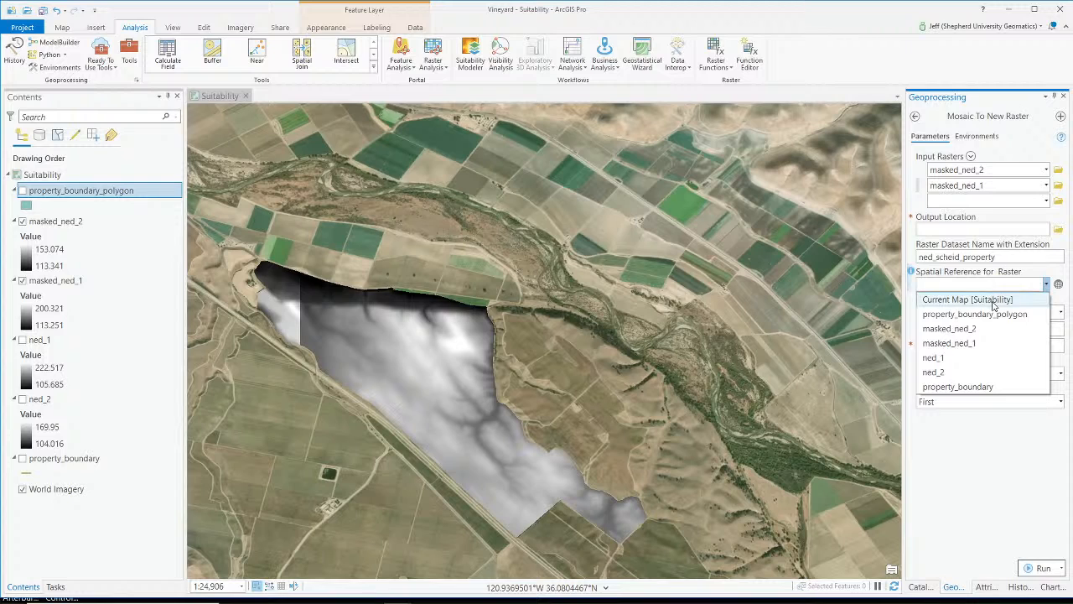
left_click(956, 388)
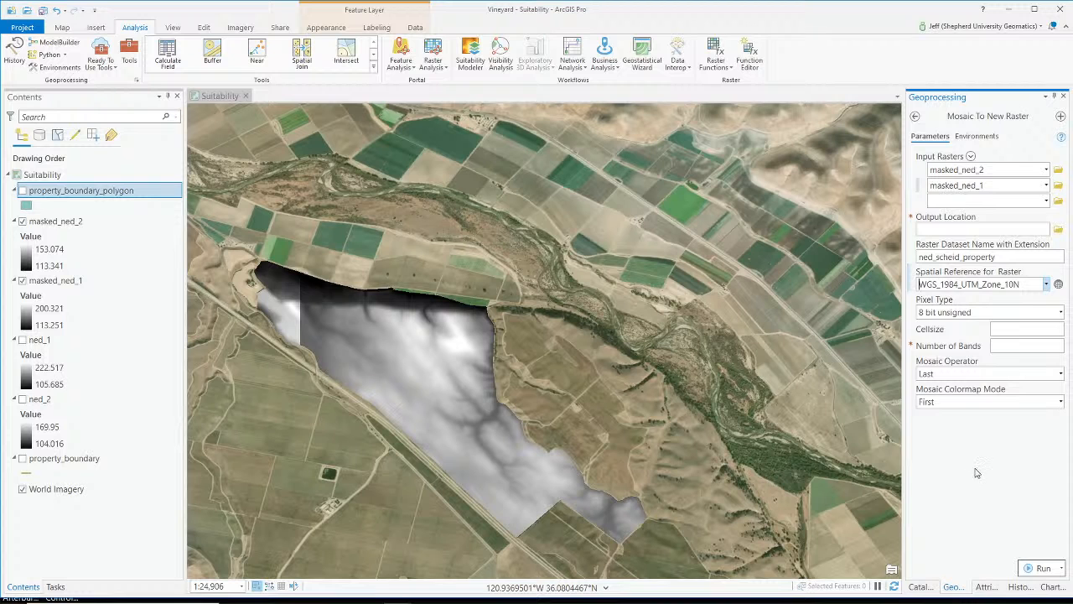
left_click_drag(1072, 38, 1028, 14)
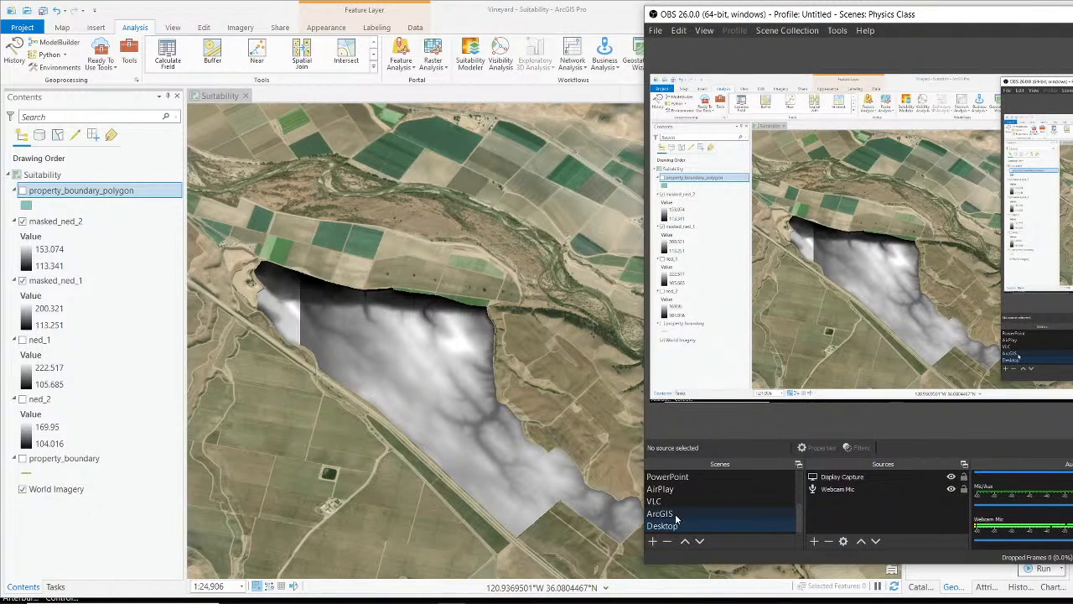
scroll(711, 501, "up", 2)
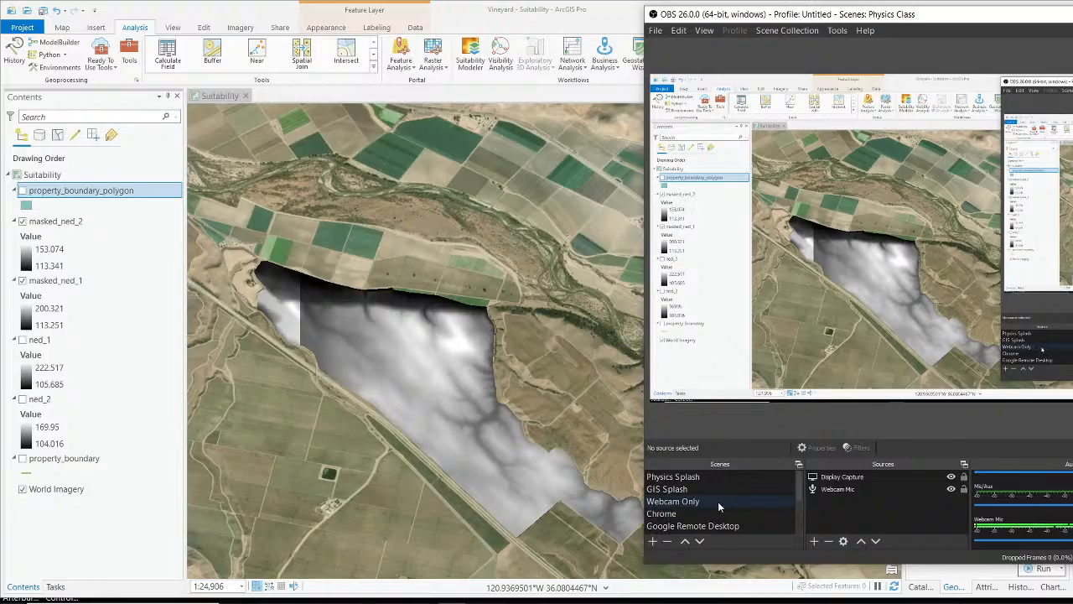
left_click(718, 502)
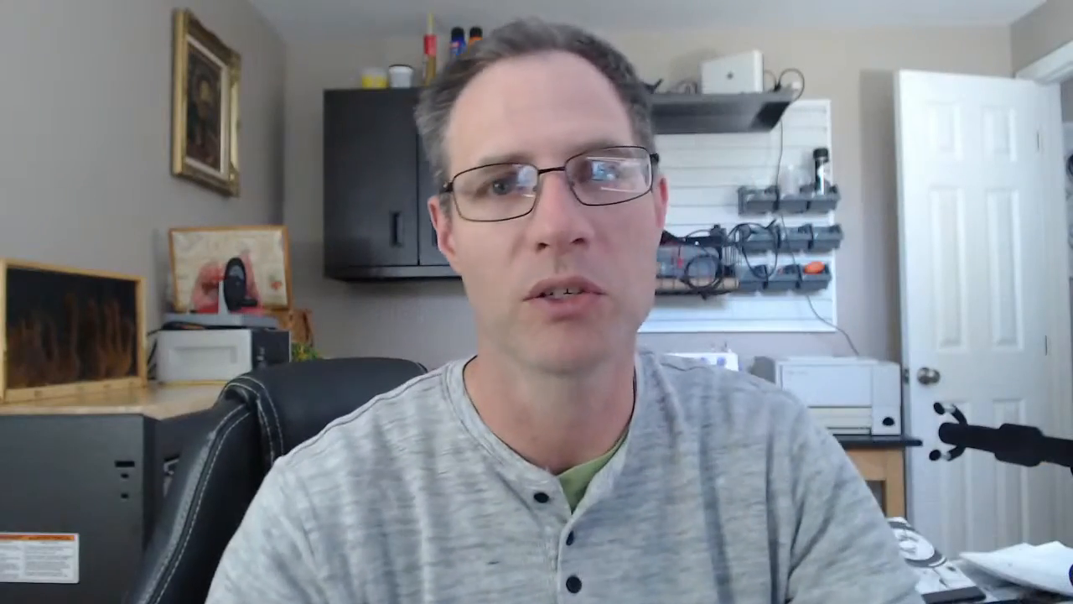